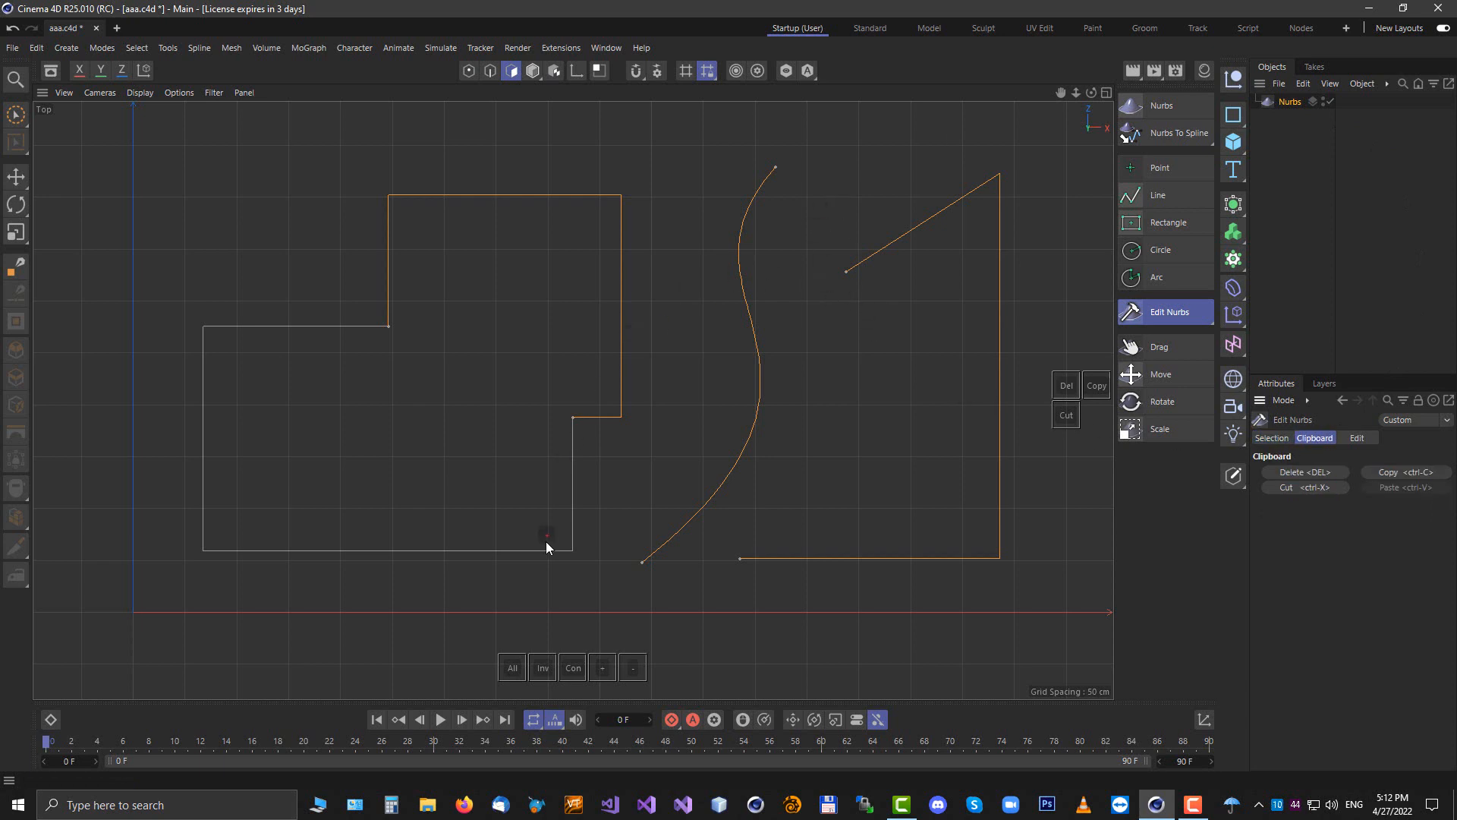
Browse the Edit Nurbs commands and the tool flyout without running any of them
click(1357, 439)
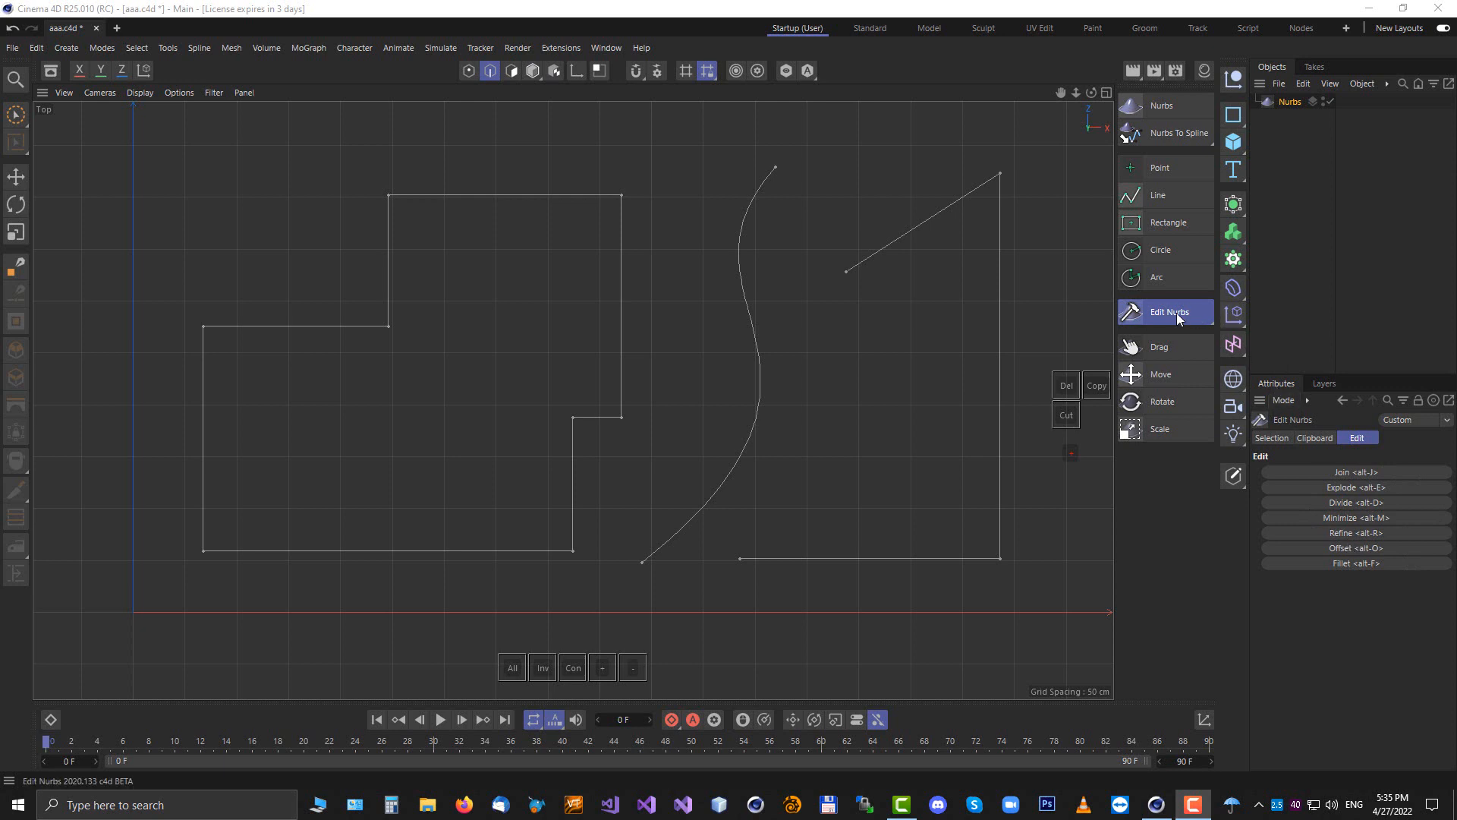
click(1231, 315)
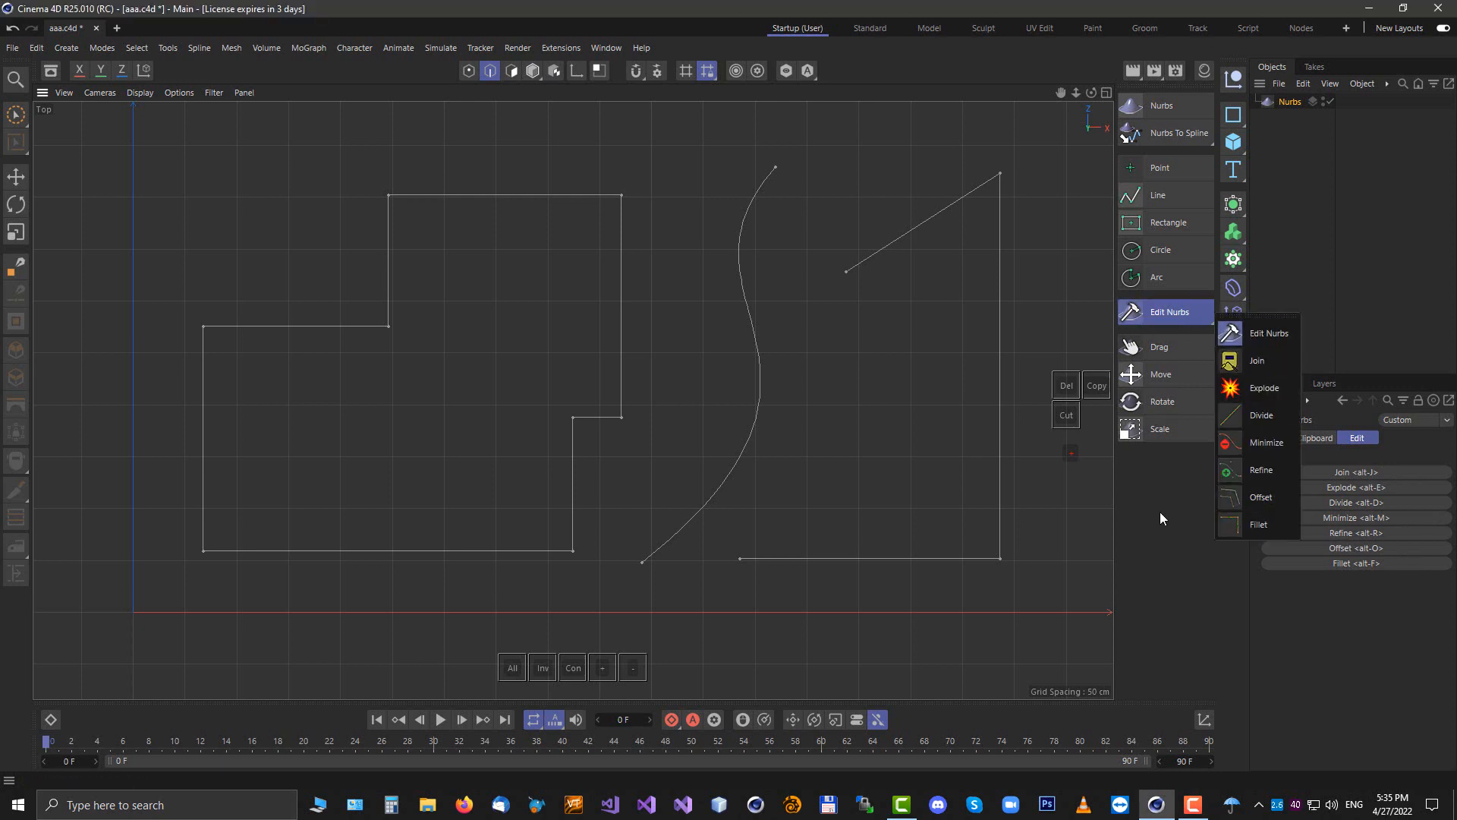
click(1165, 602)
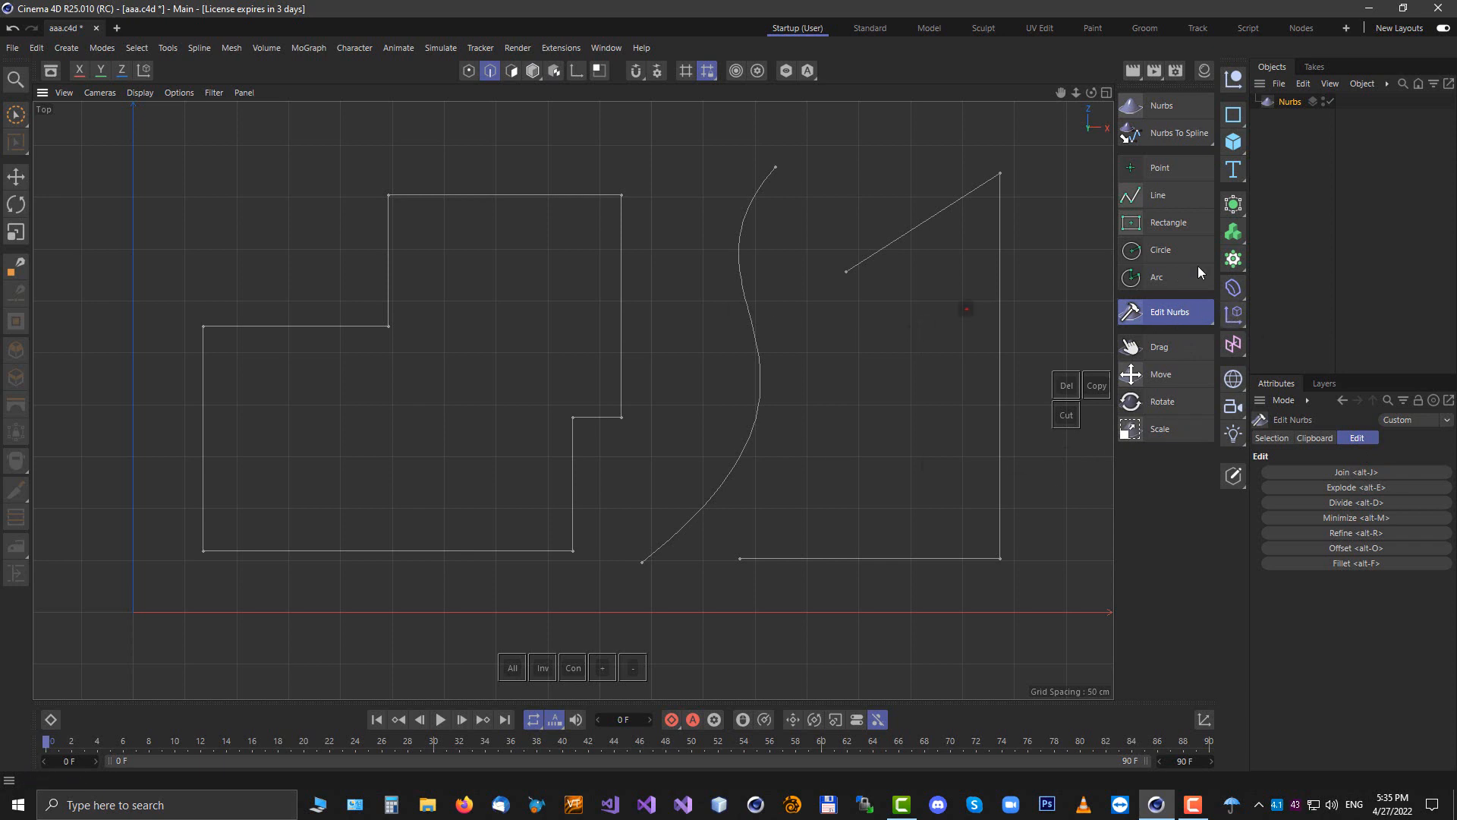
click(1146, 249)
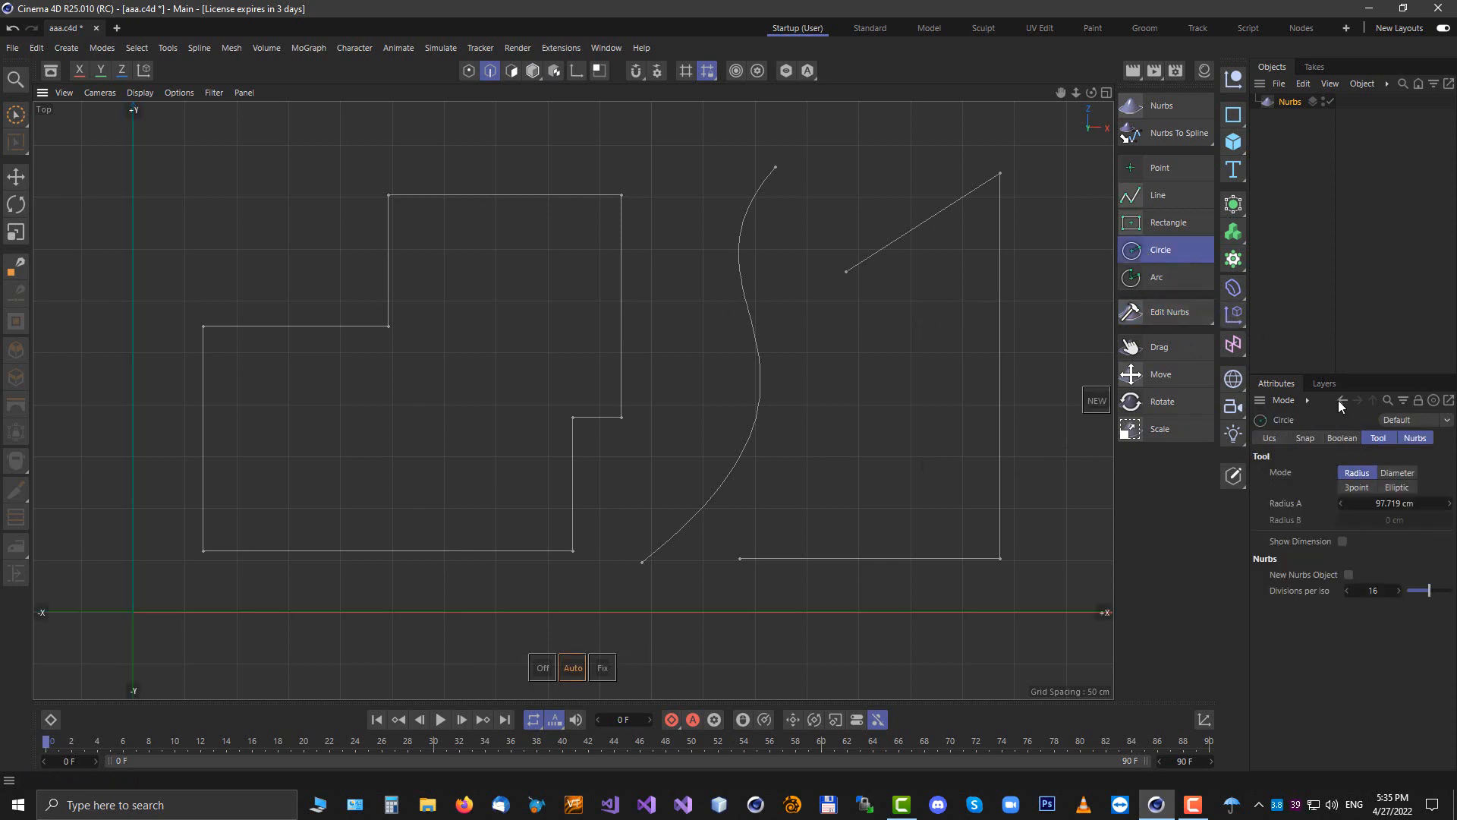
click(1167, 311)
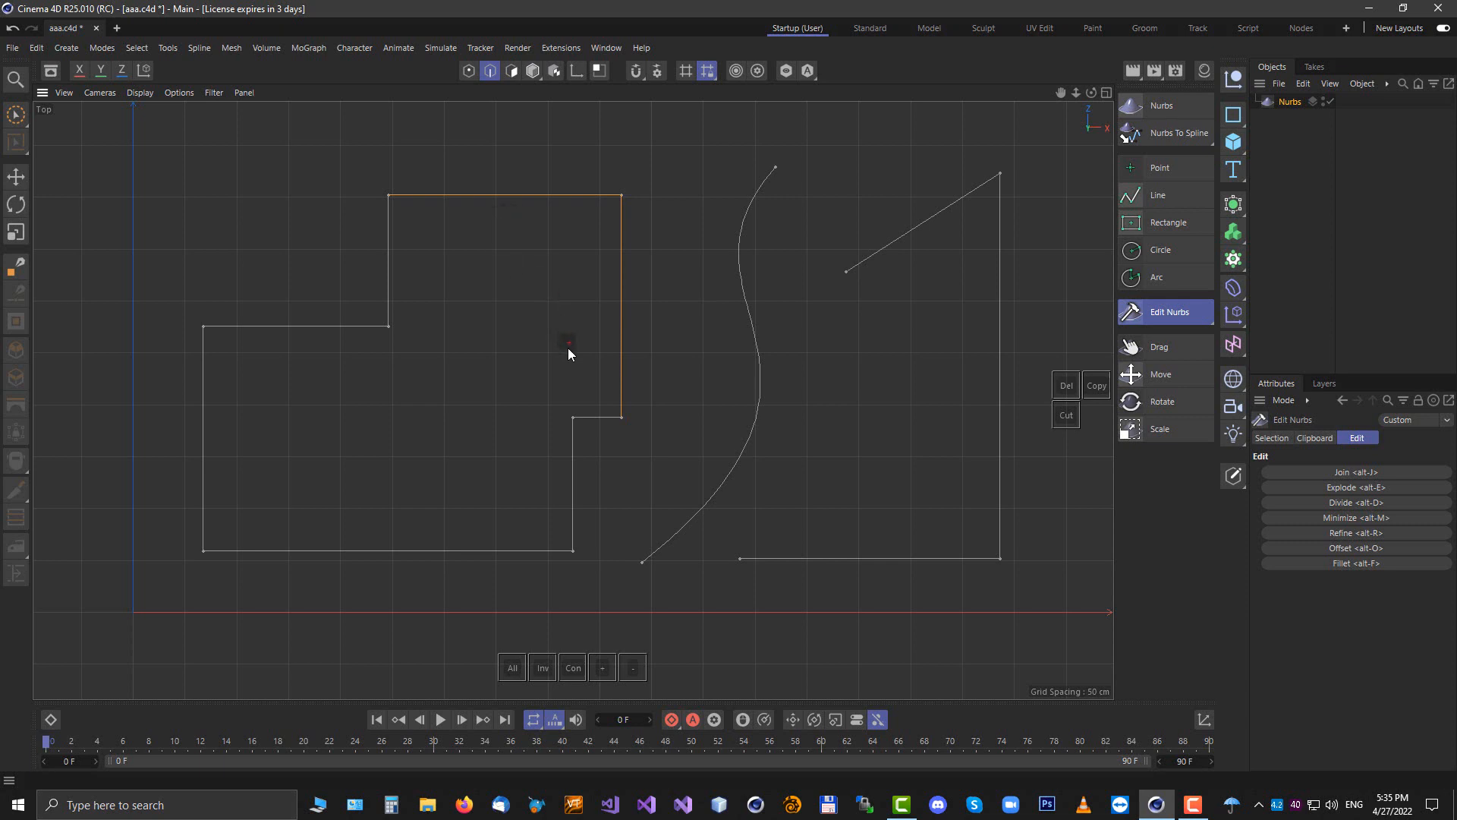
Try Divide and Offset on the stepped outline's upper-right edges without applying them
key(alt+d)
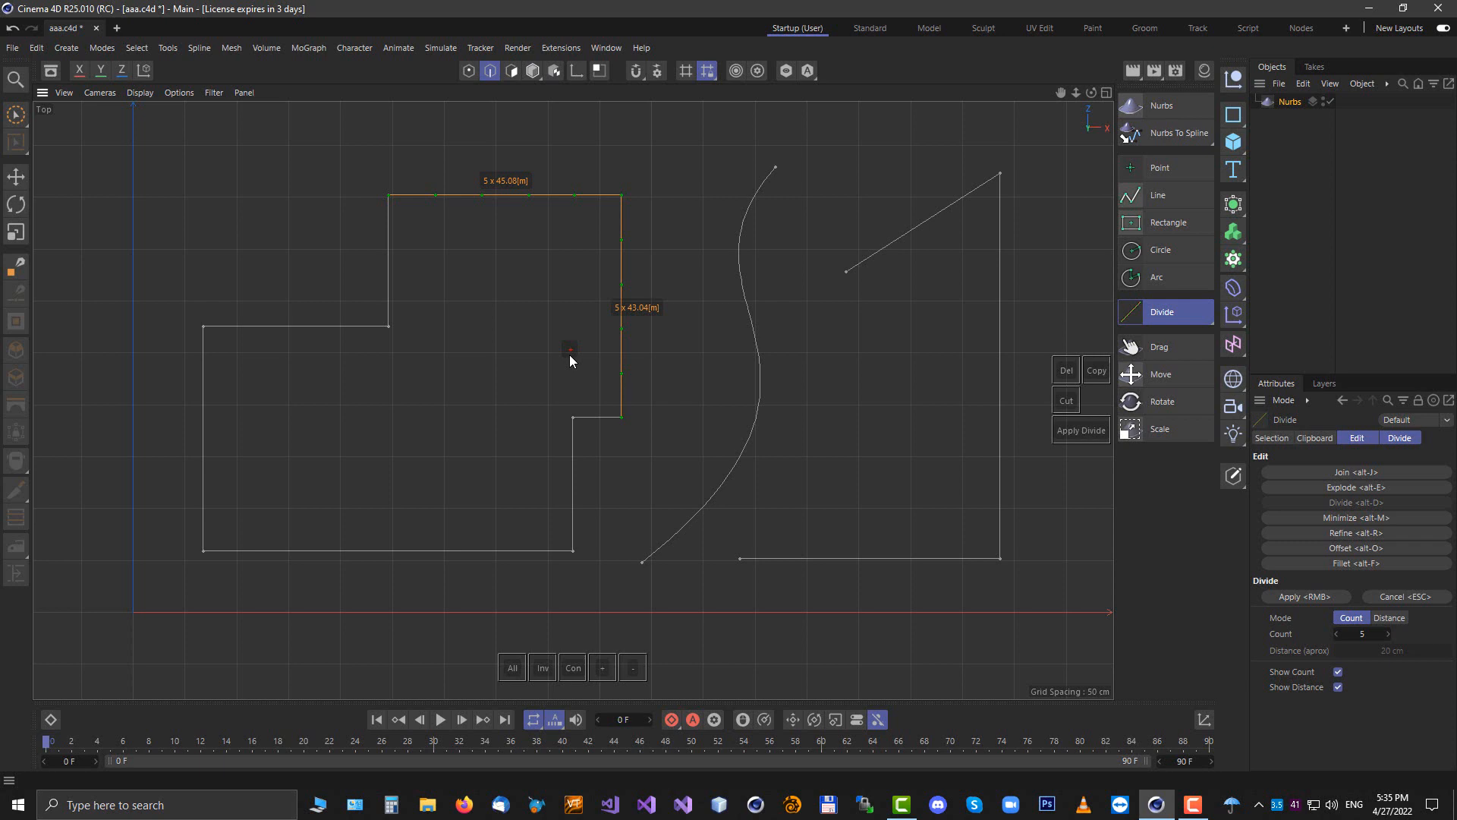
key(alt+o)
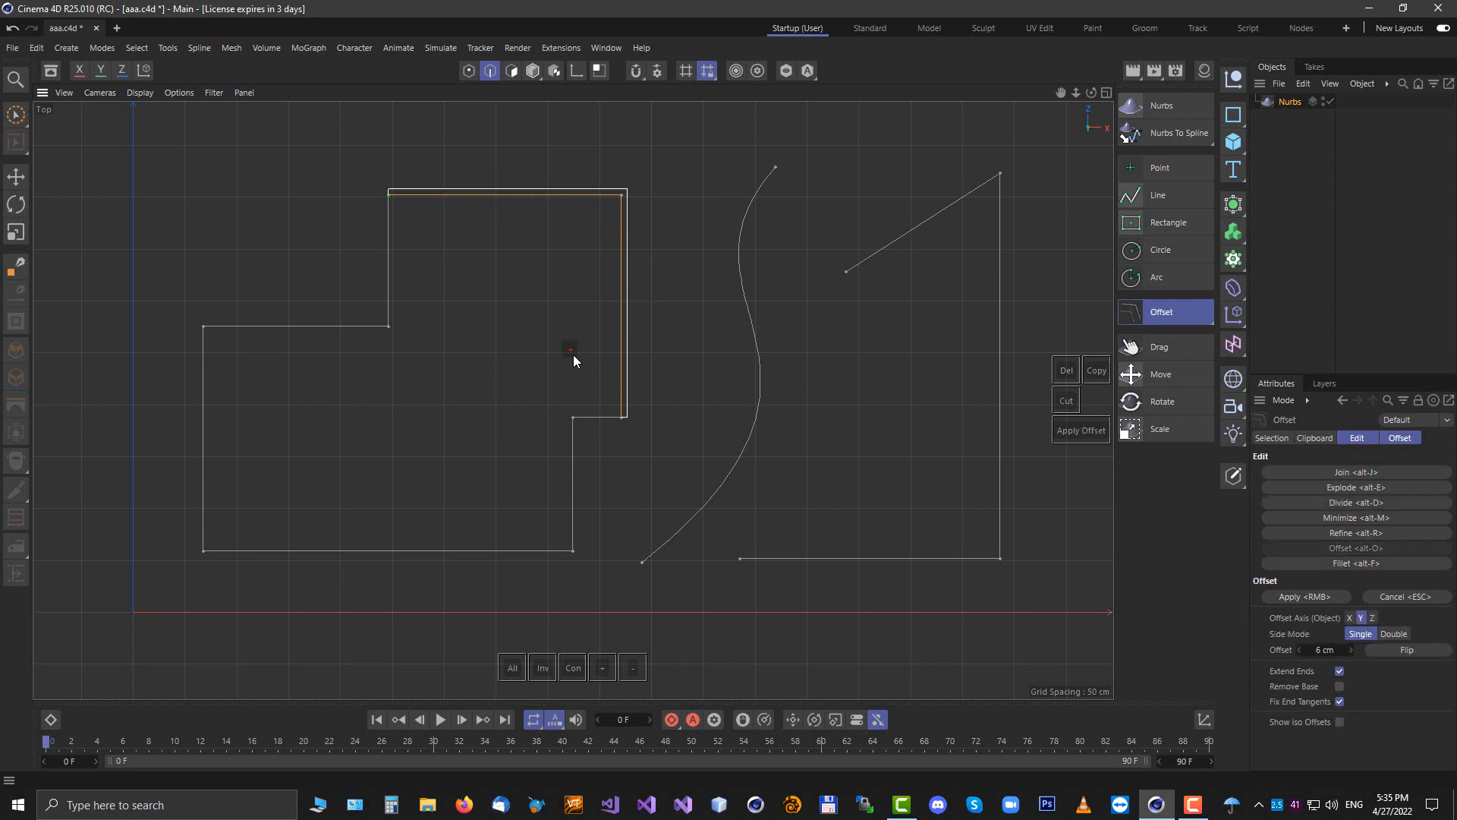
key(alt+d)
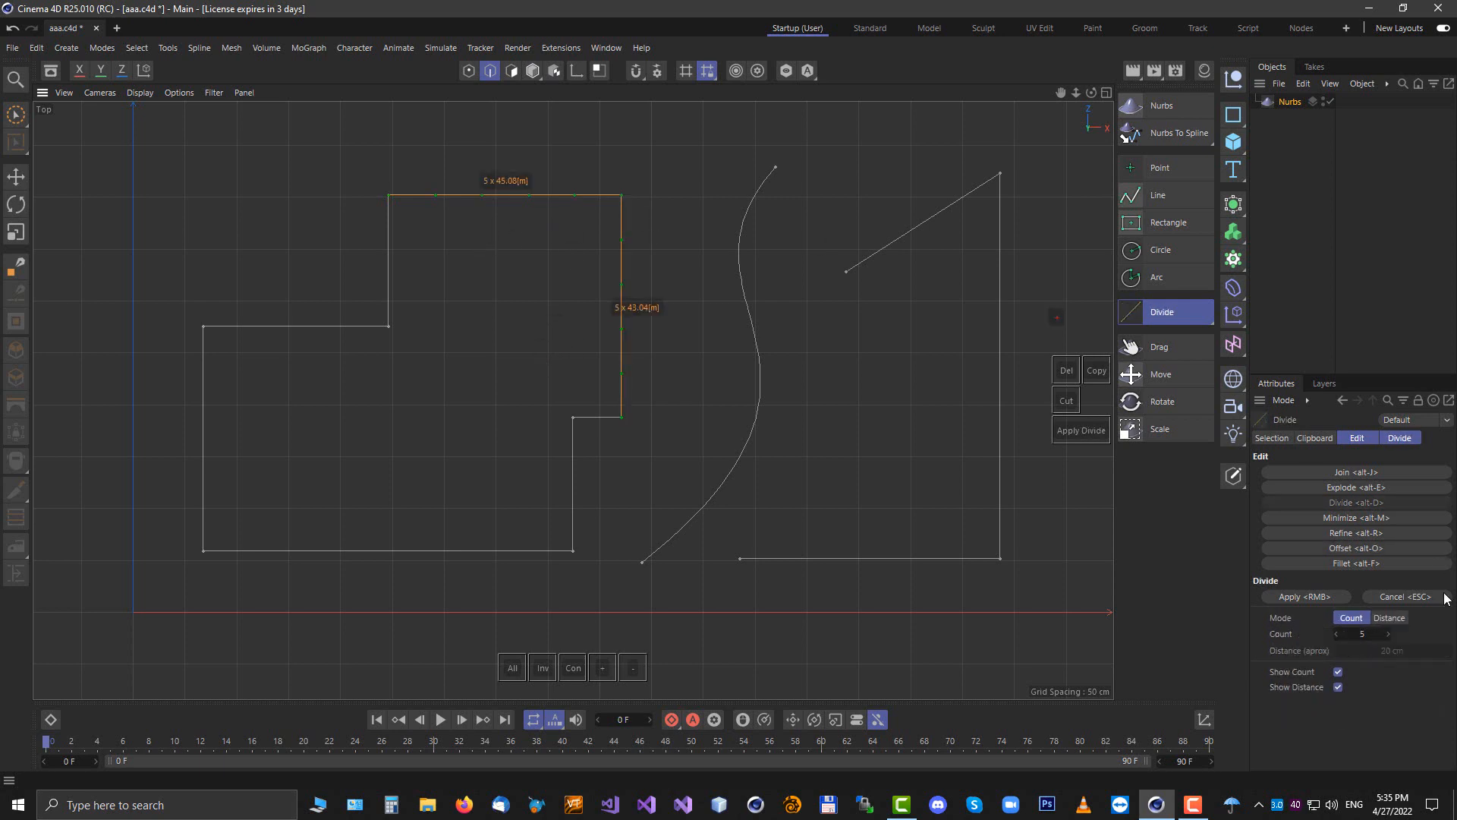
click(828, 374)
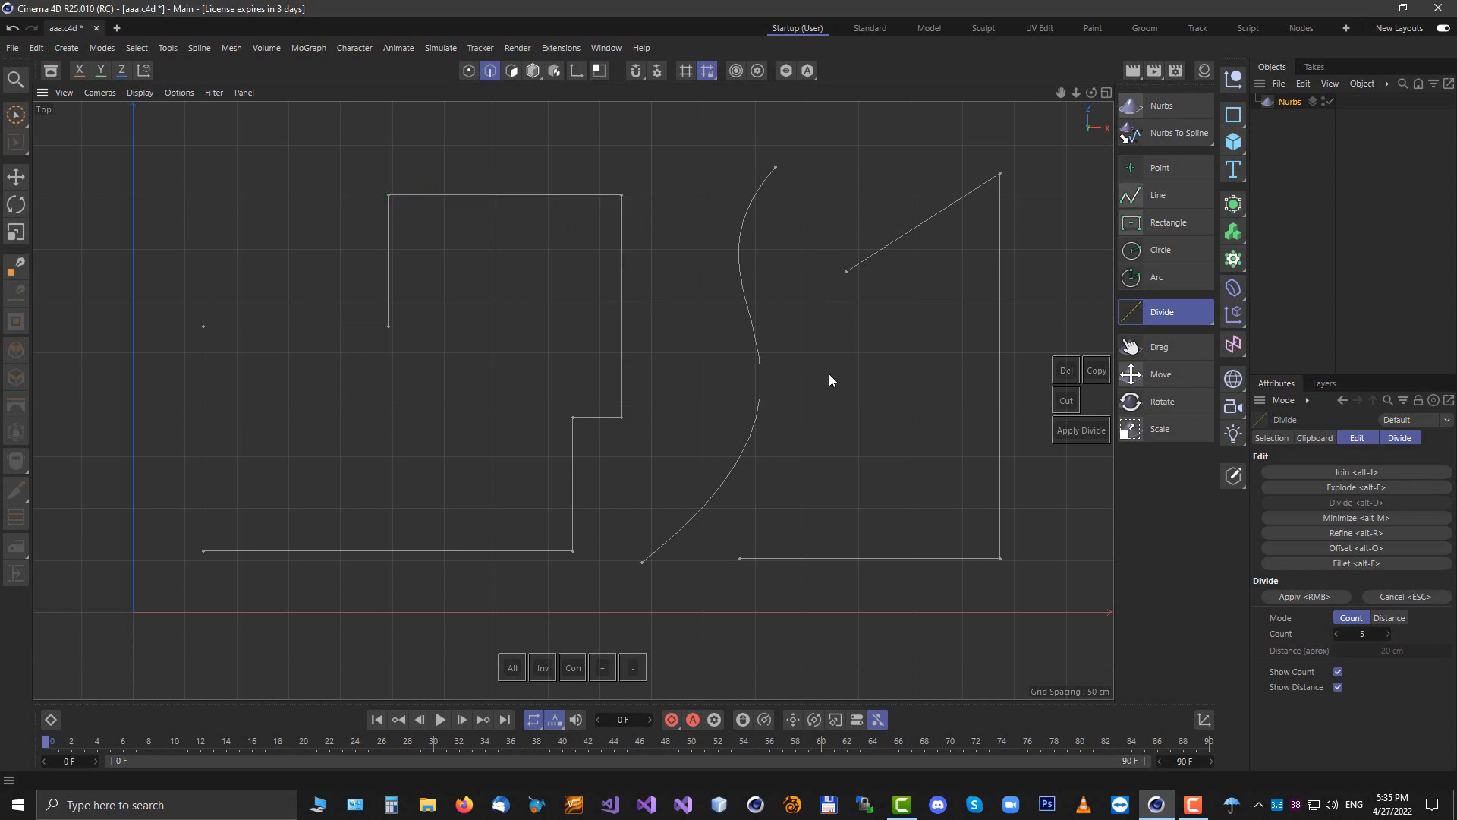
Draw a rectangle about 93 cm wide and 141 cm tall inside the right-hand shape
click(1164, 221)
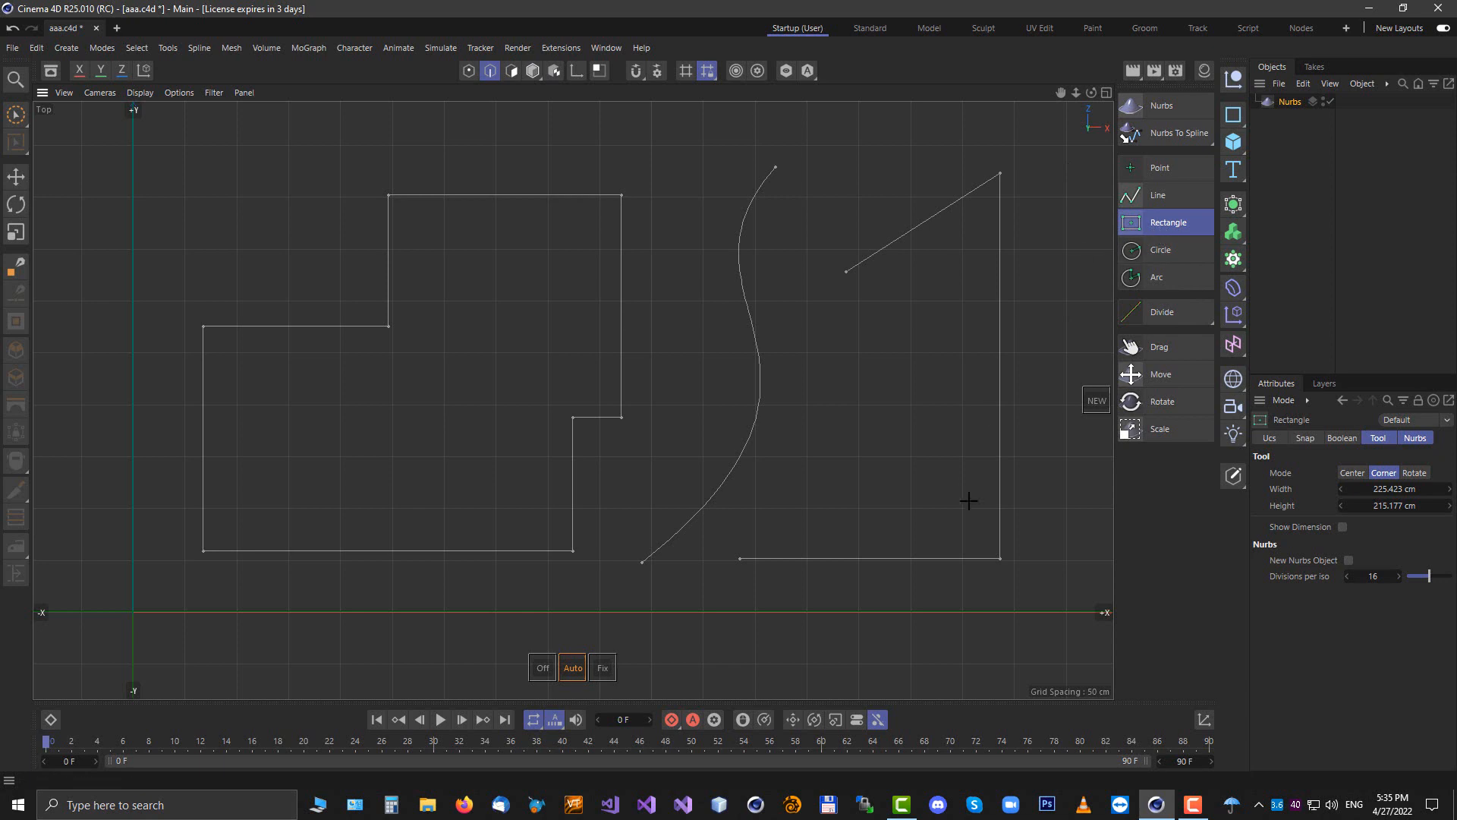
mouse_move(835, 337)
mouse_down()
mouse_move(887, 439)
mouse_move(931, 481)
mouse_up()
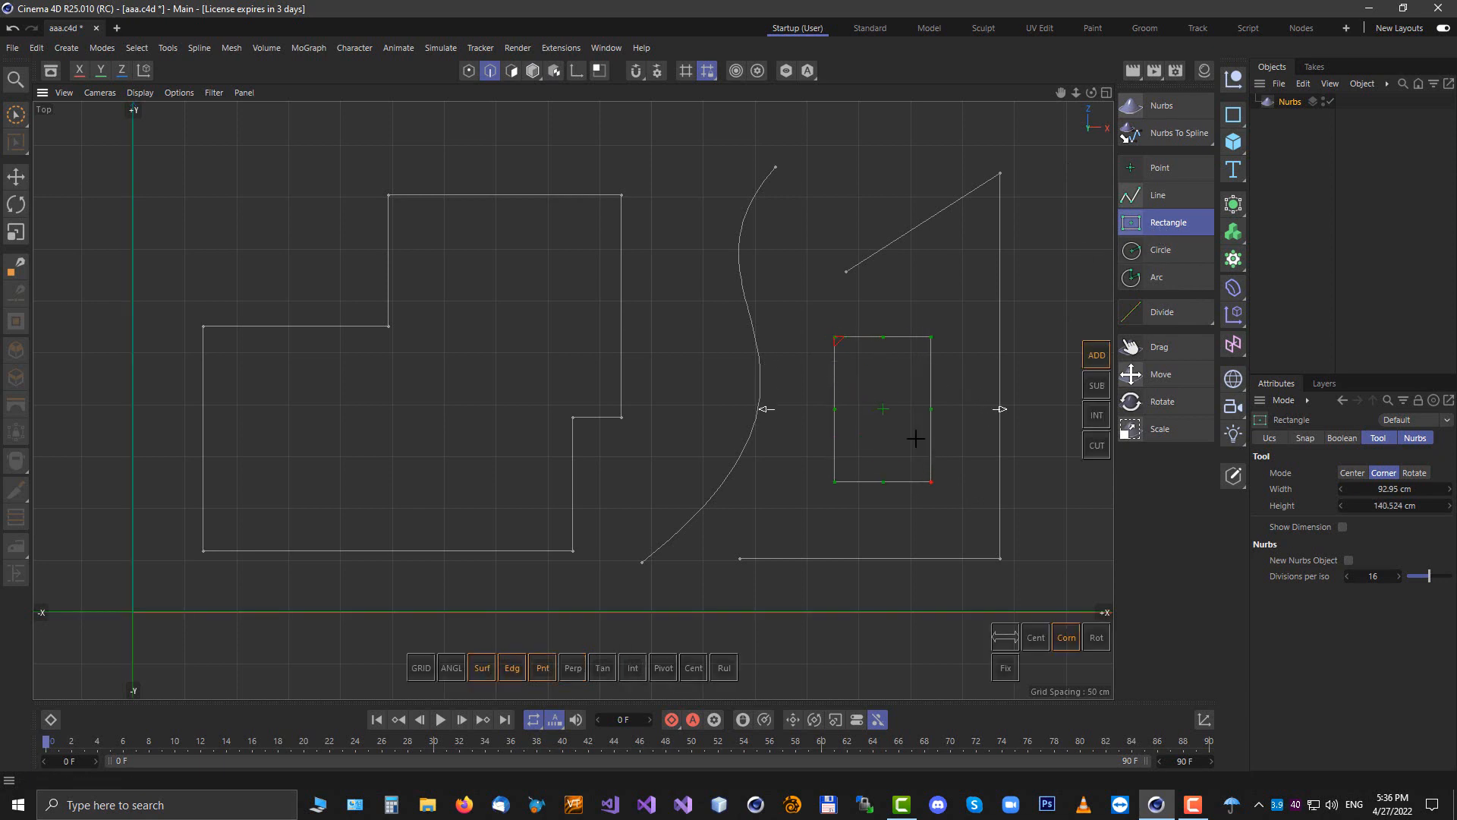
key(Escape)
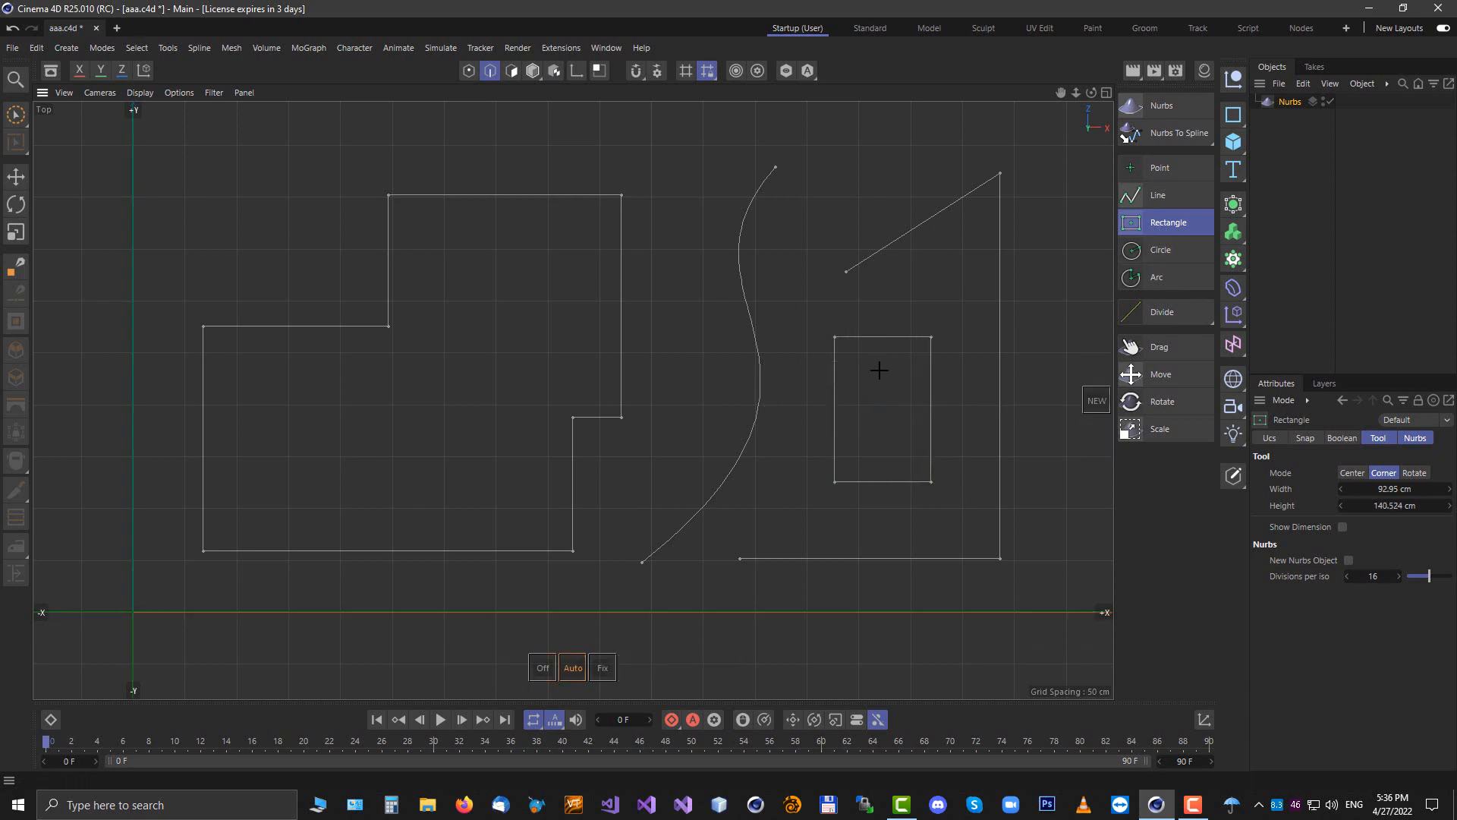
key(Escape)
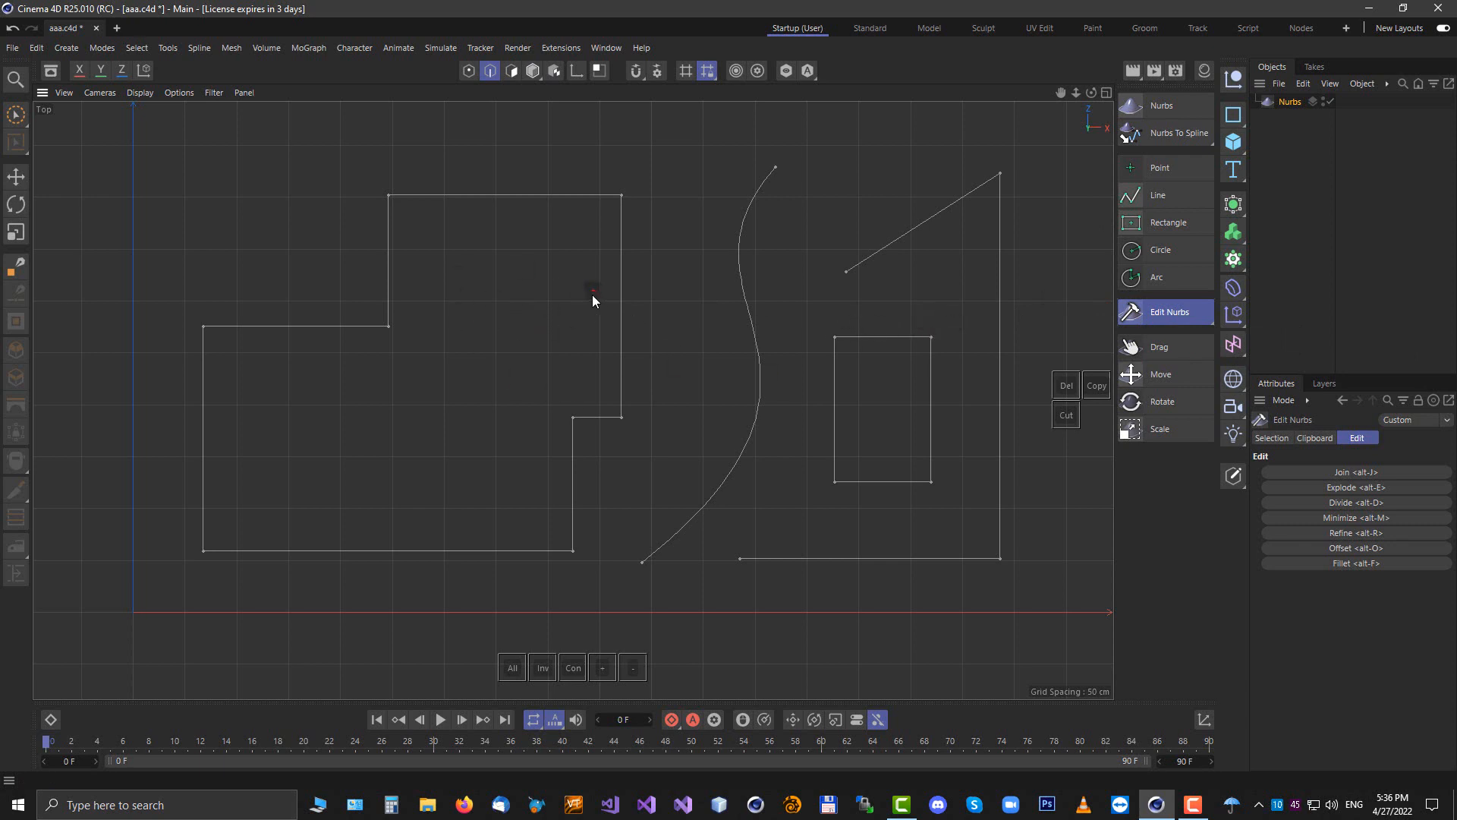
Start Divide in Distance mode and pick the stepped outline's top and bottom edges and the right shape's edges
shift+click(561, 195)
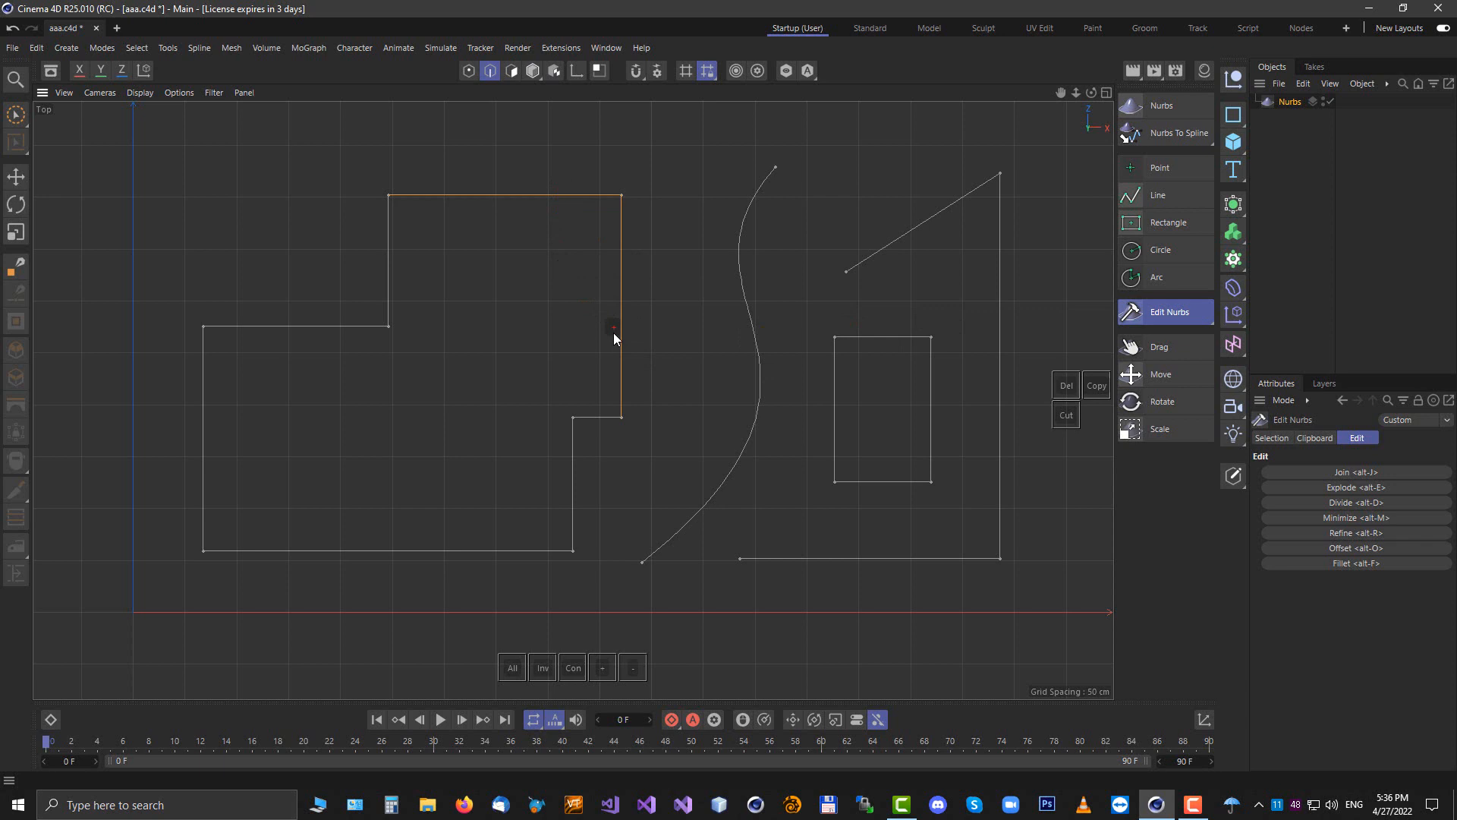
key(alt+d)
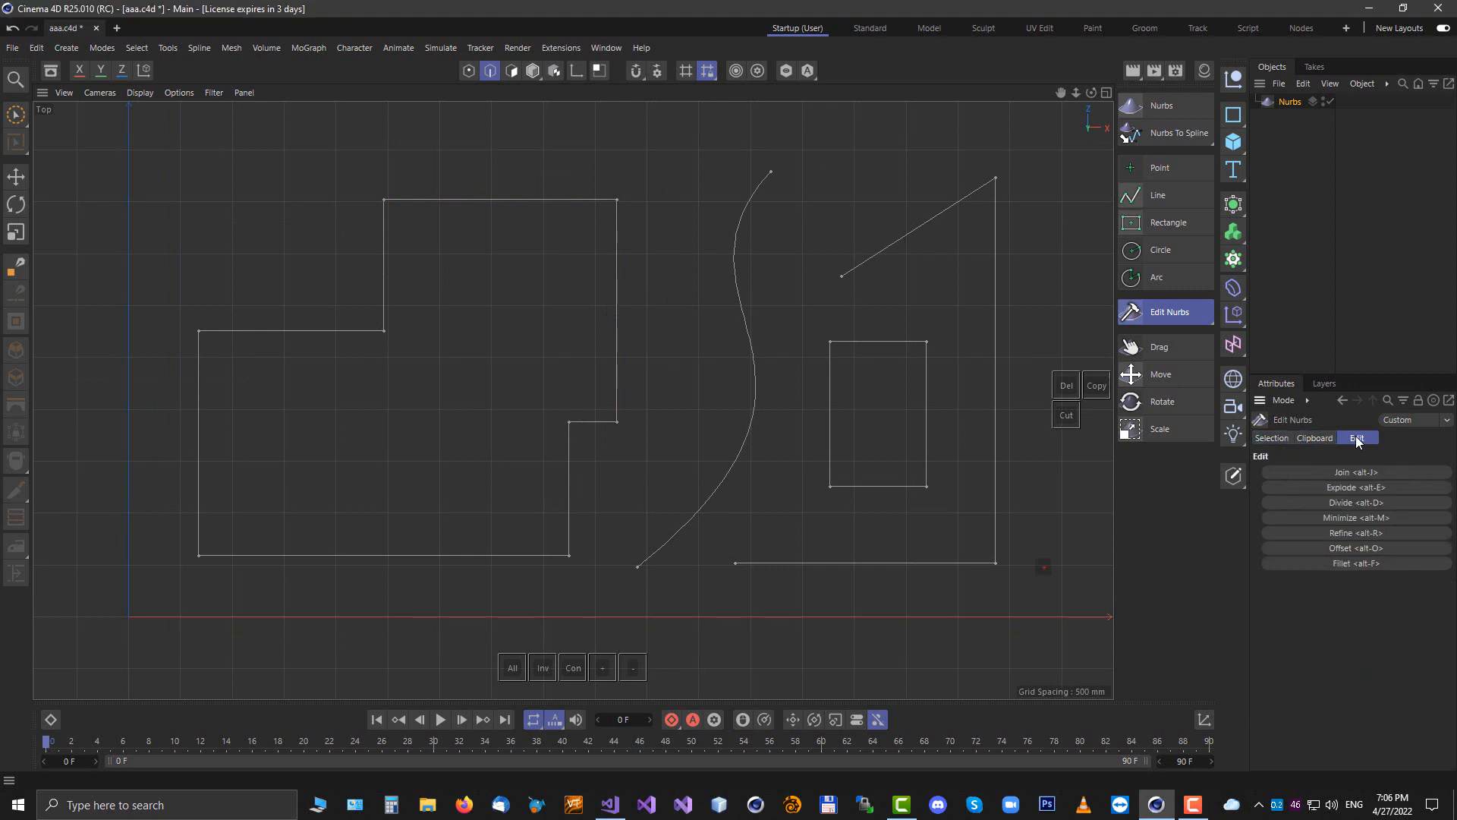
click(1341, 502)
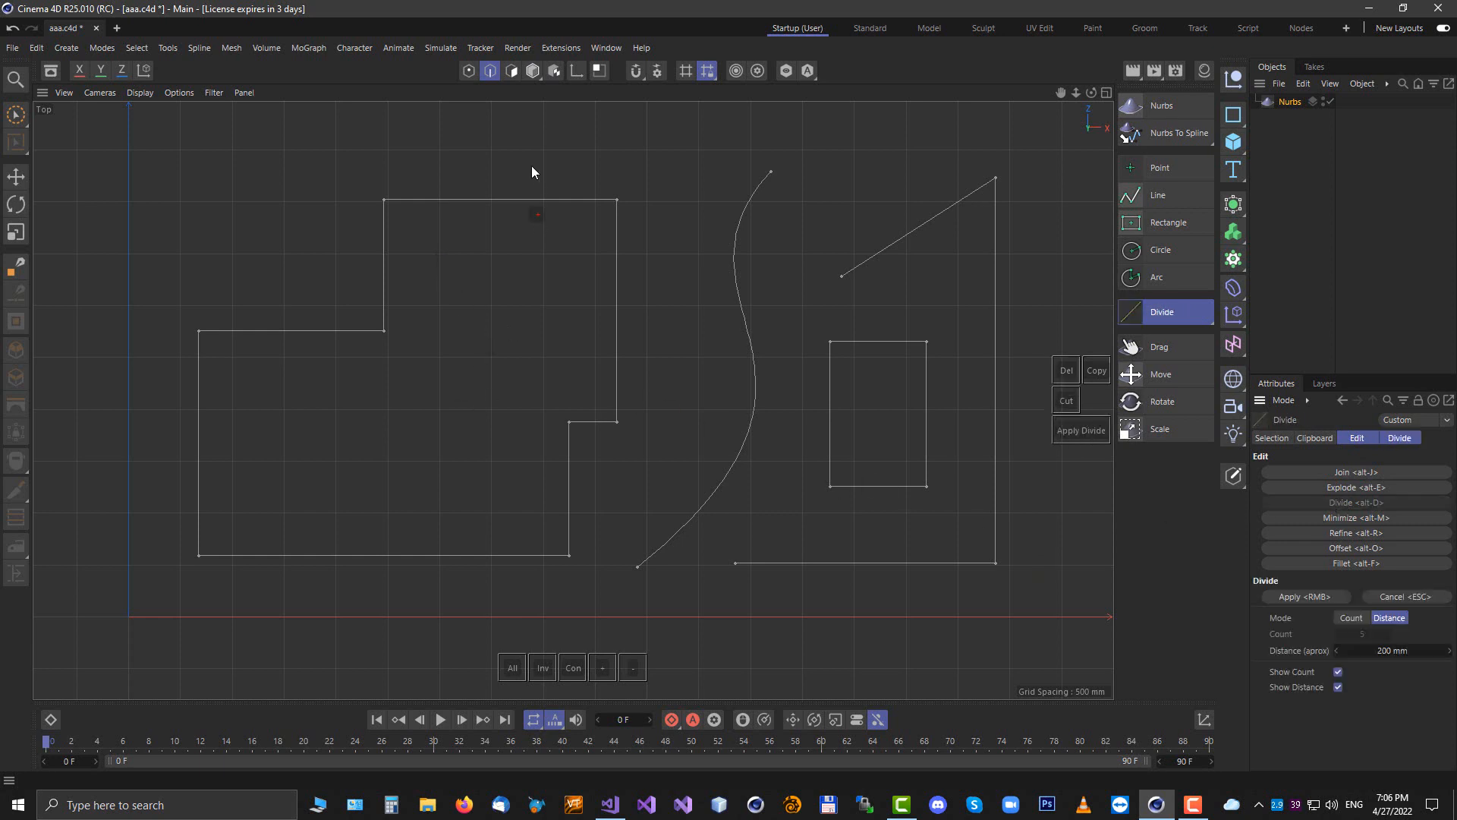
click(507, 215)
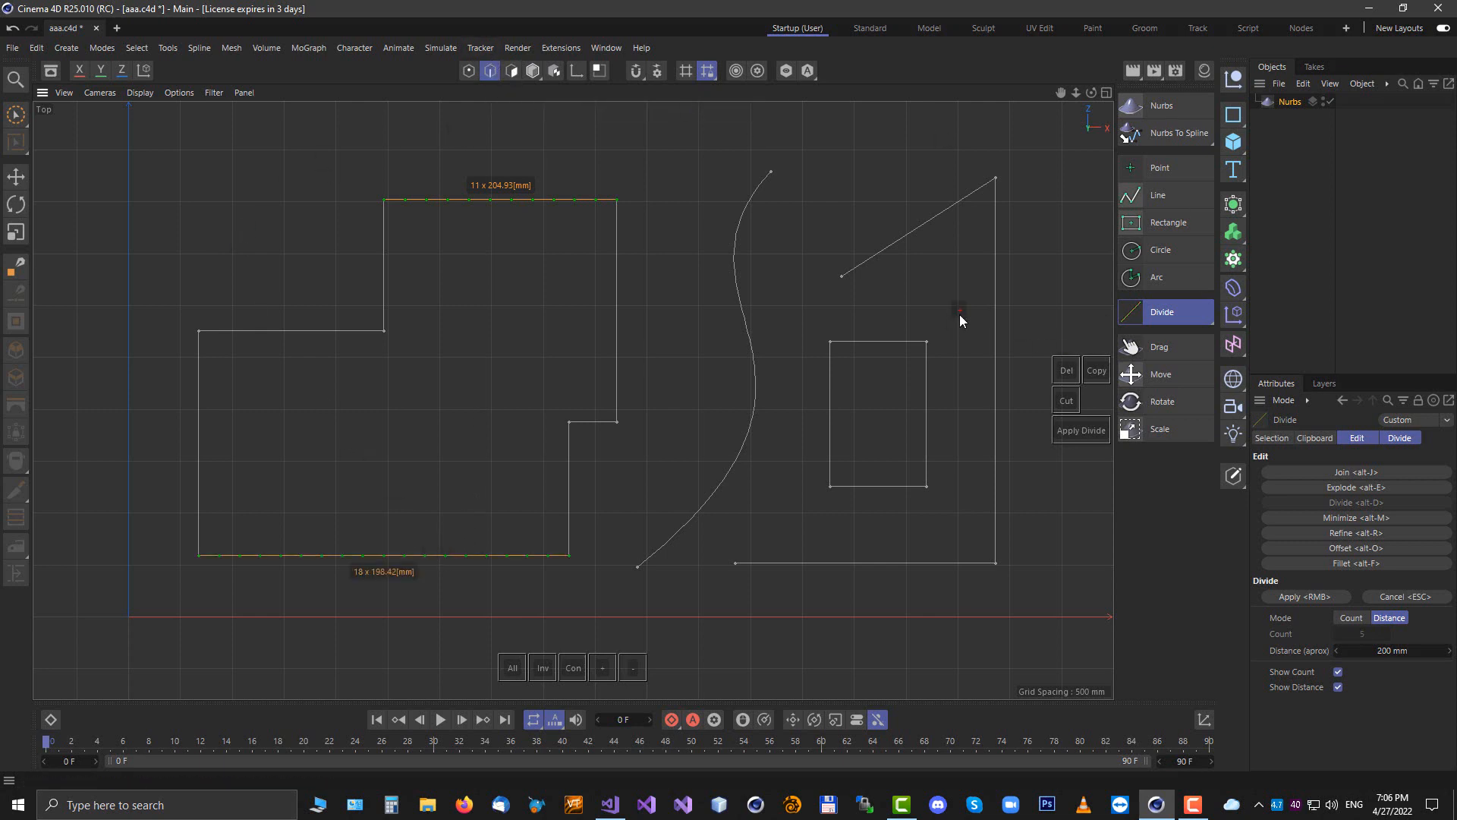
click(994, 371)
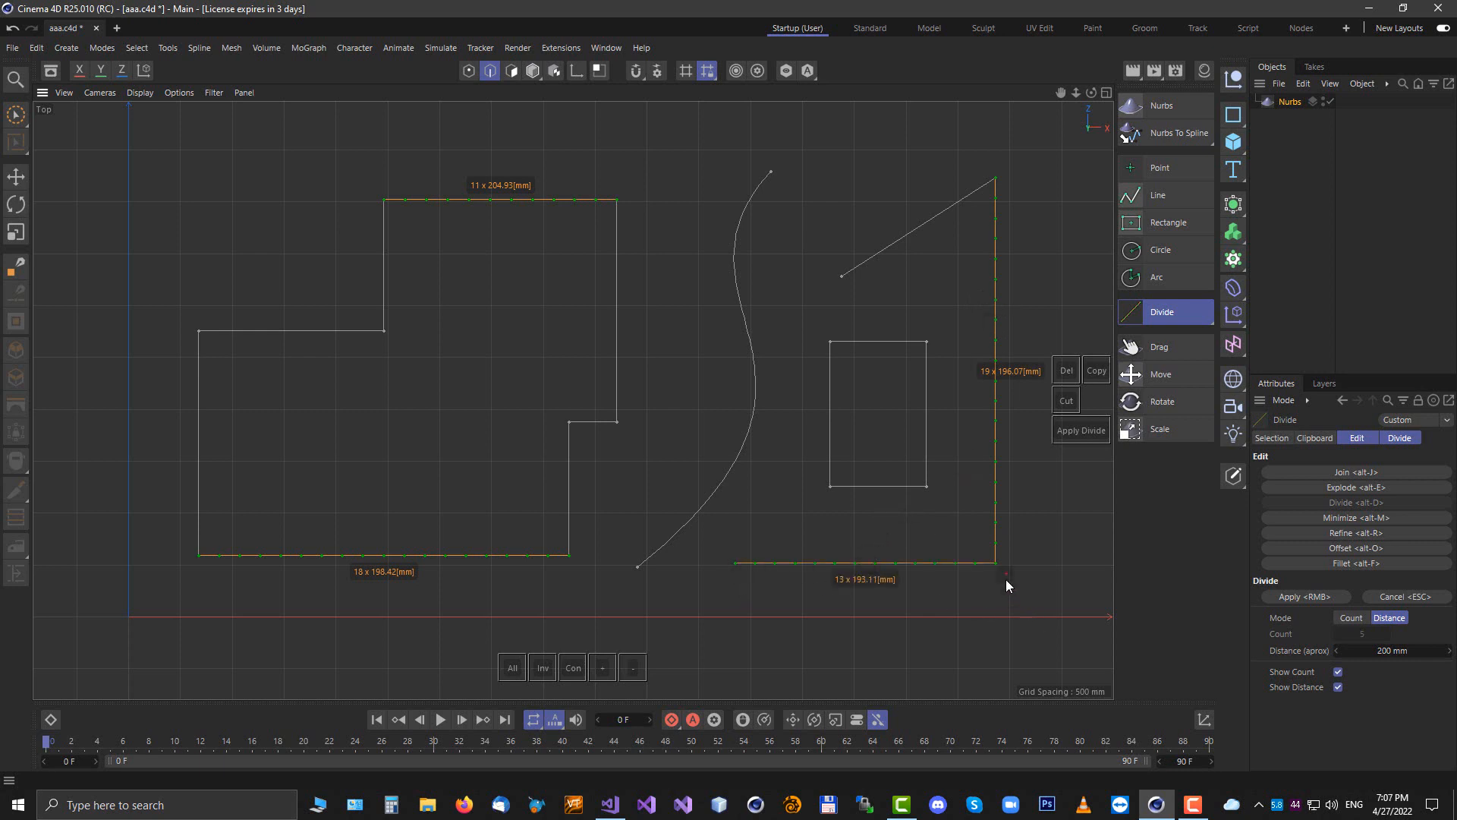
Try Count mode in the Divide settings, return to Distance mode and enable Show Distance
click(1399, 438)
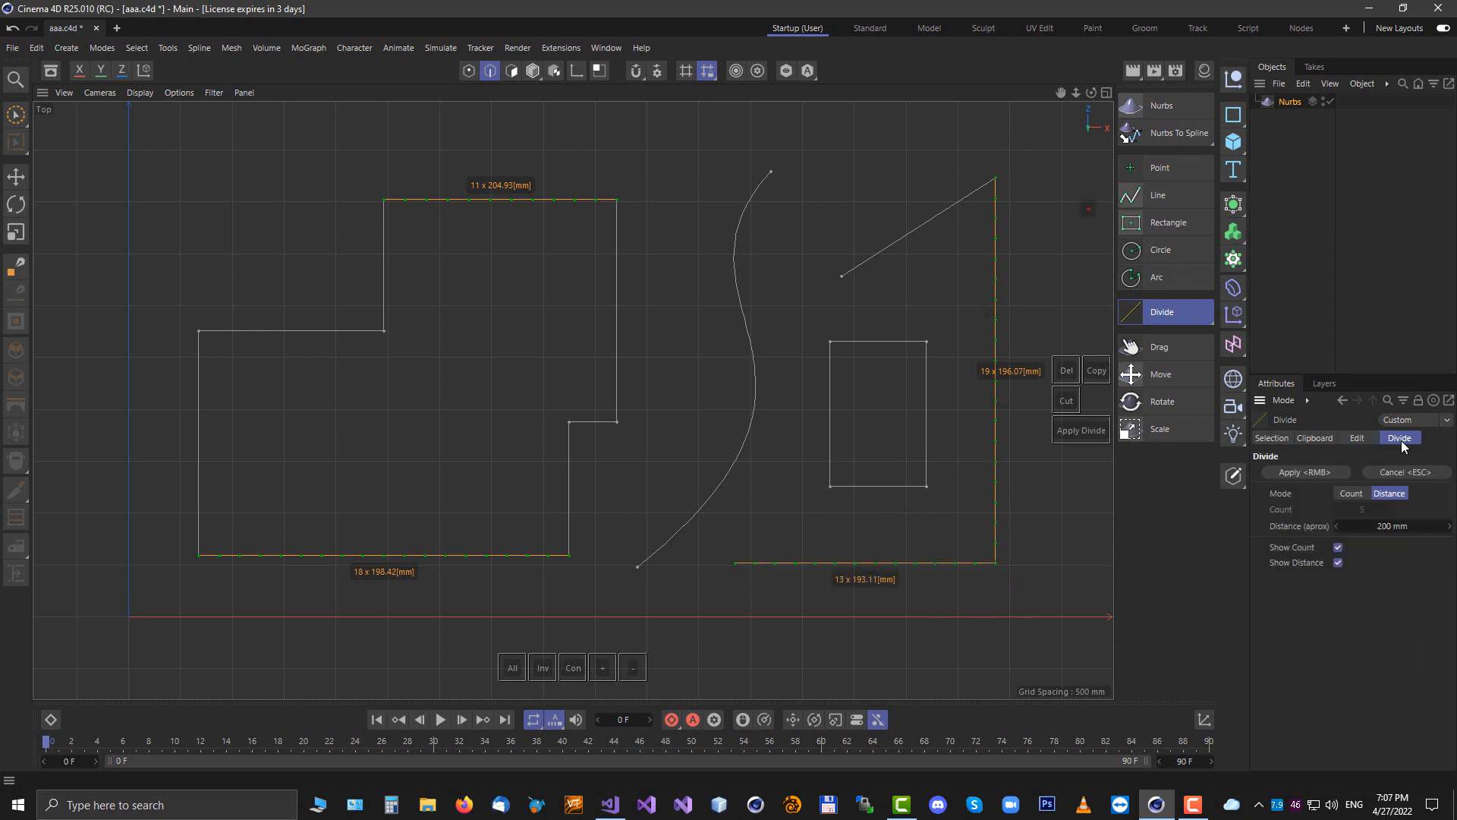
click(1351, 494)
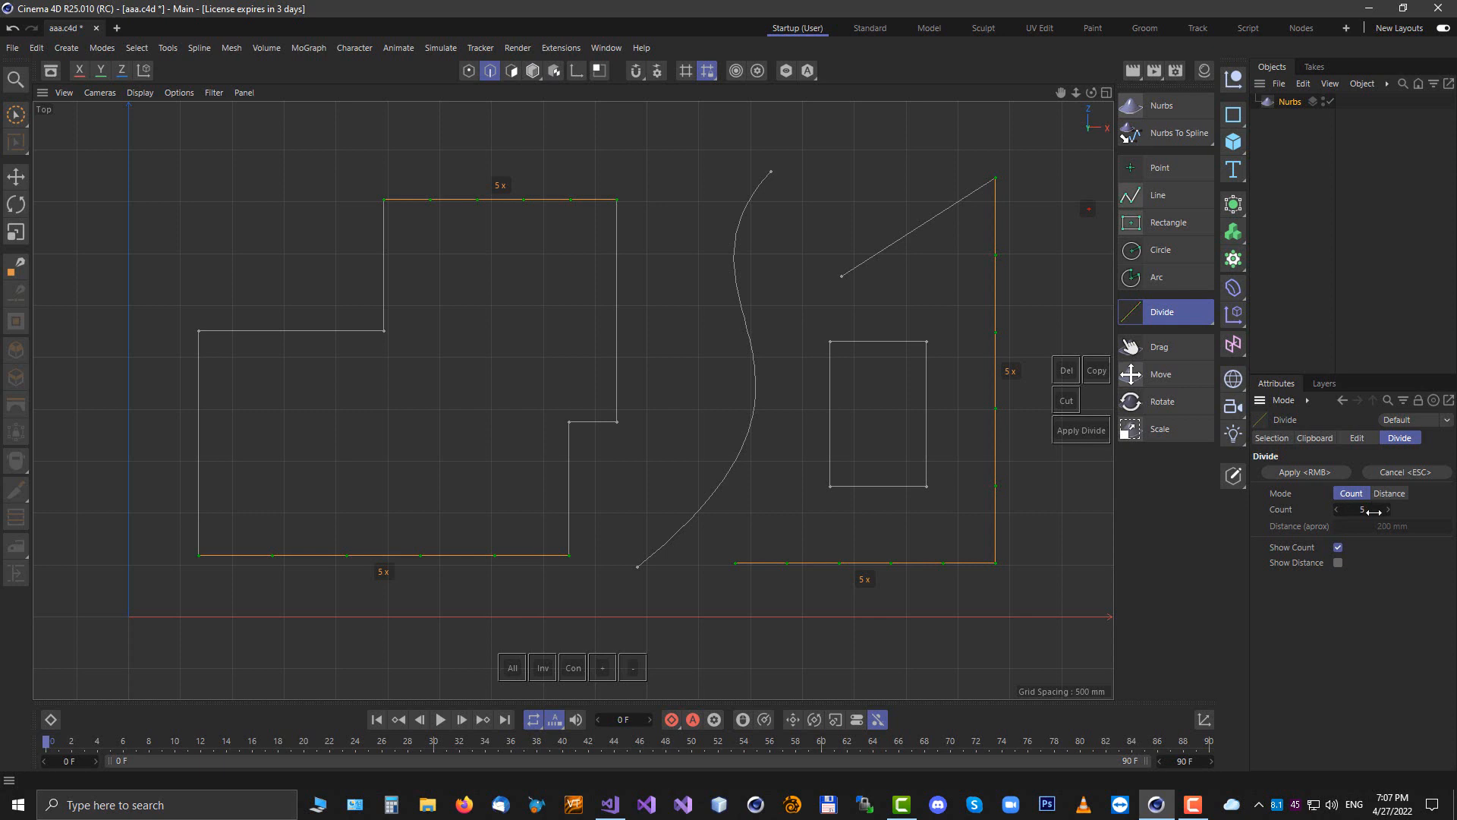
drag(1377, 509, 1374, 510)
scroll(1376, 511, up, 1)
click(1389, 494)
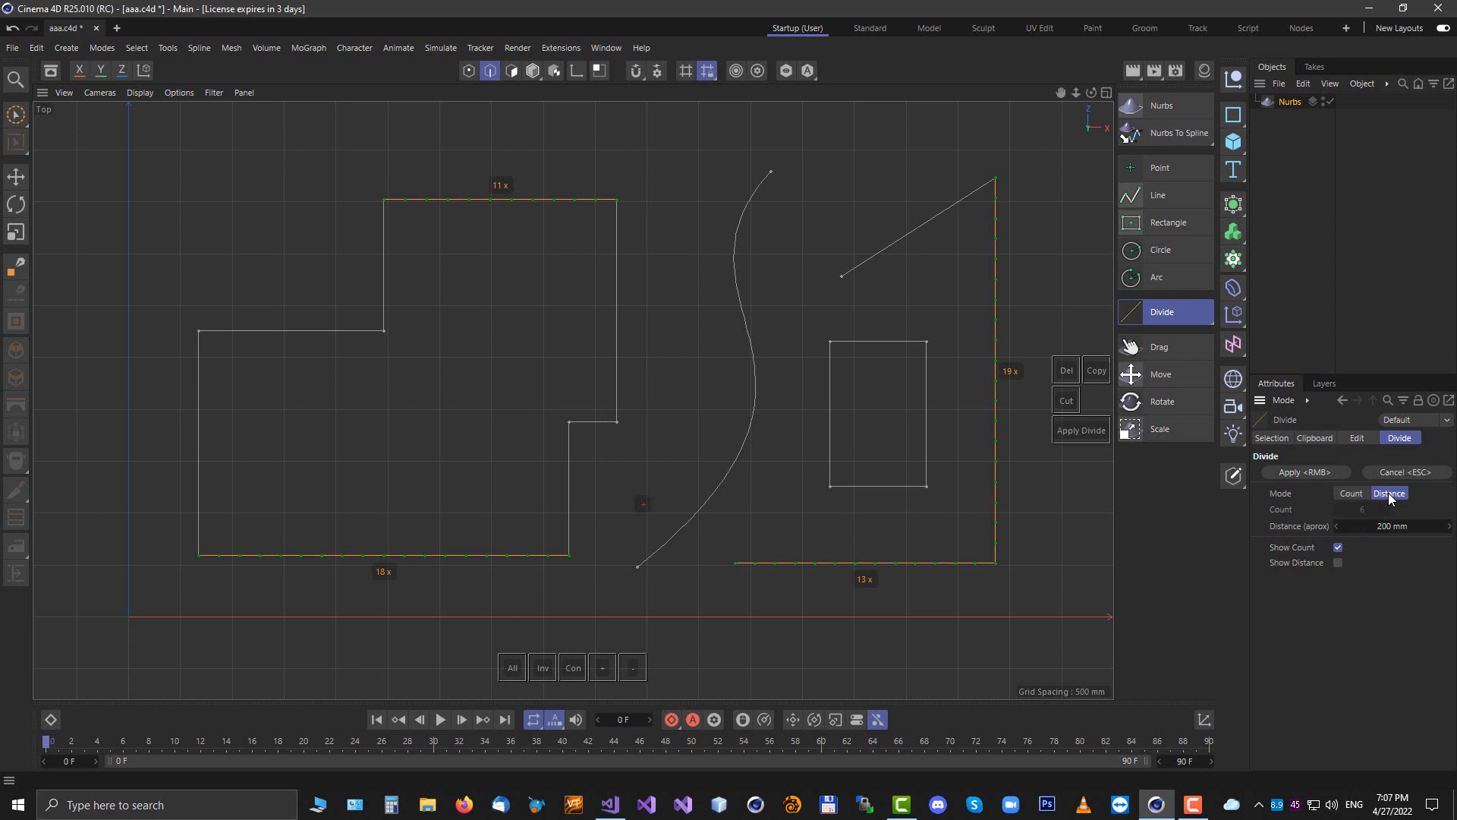
click(1337, 563)
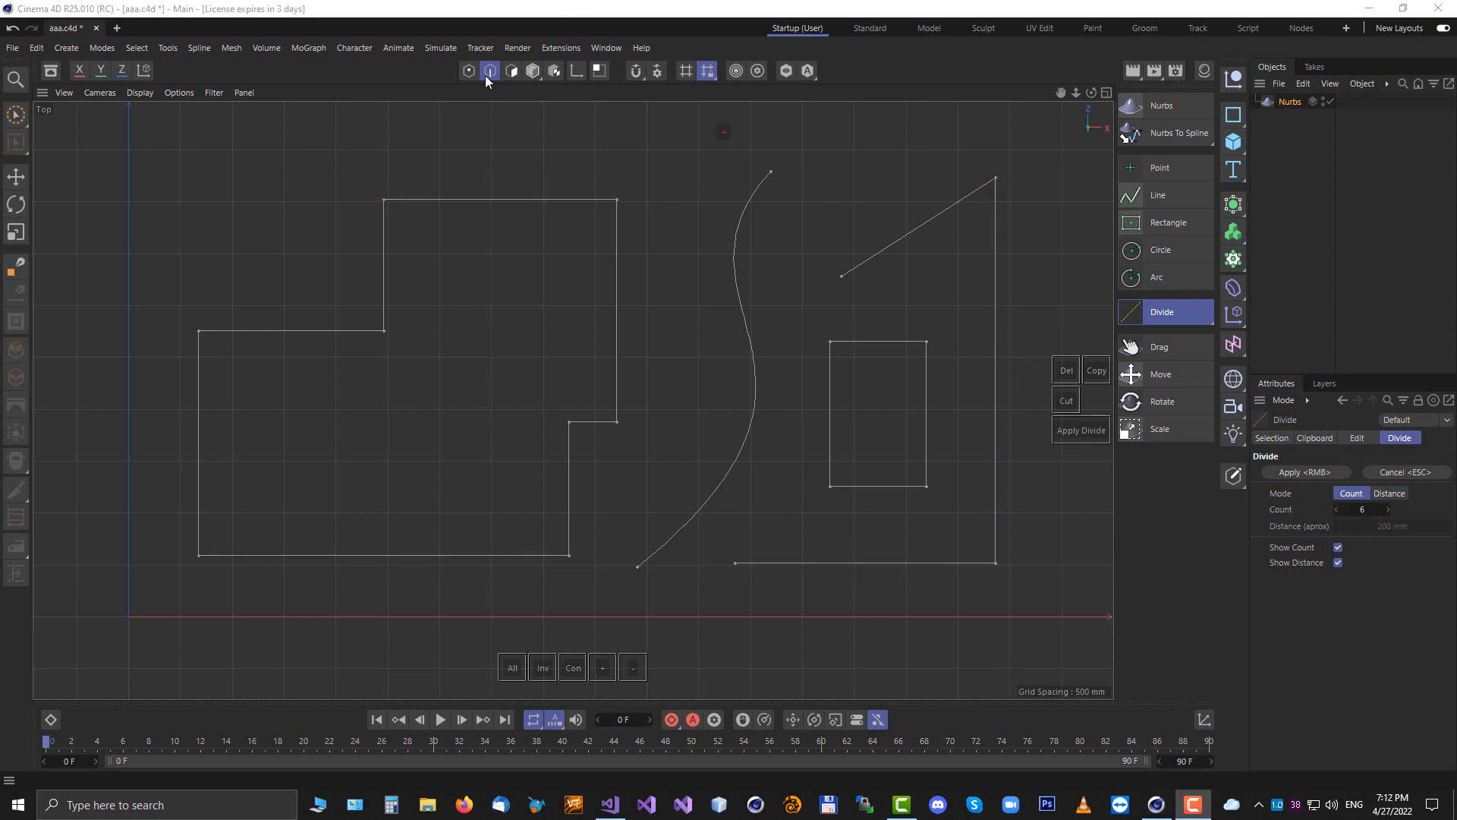
Switch to edge mode and pick the stepped outline's top and bottom edges for a 6-part division
click(467, 70)
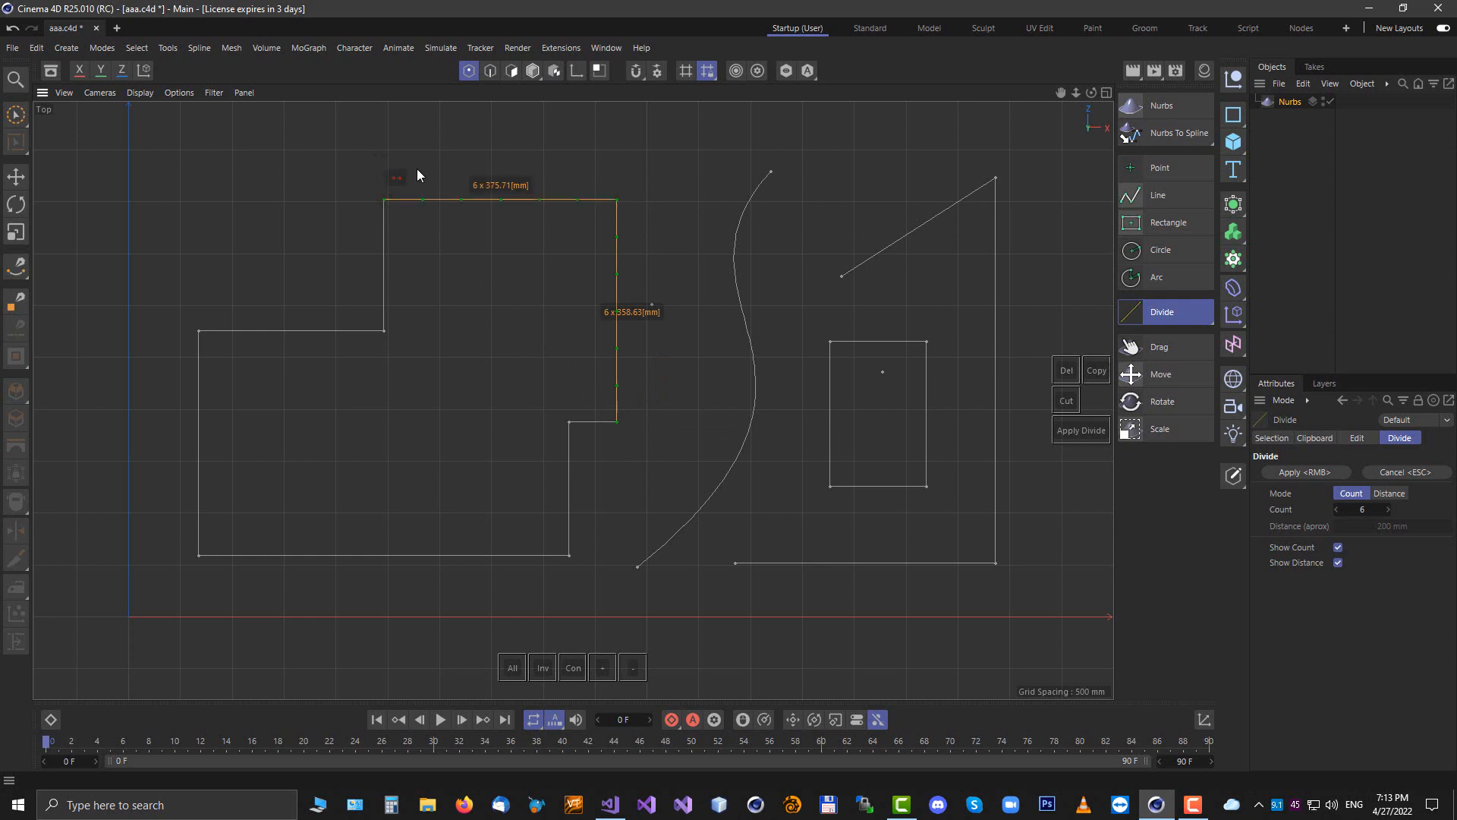
click(491, 71)
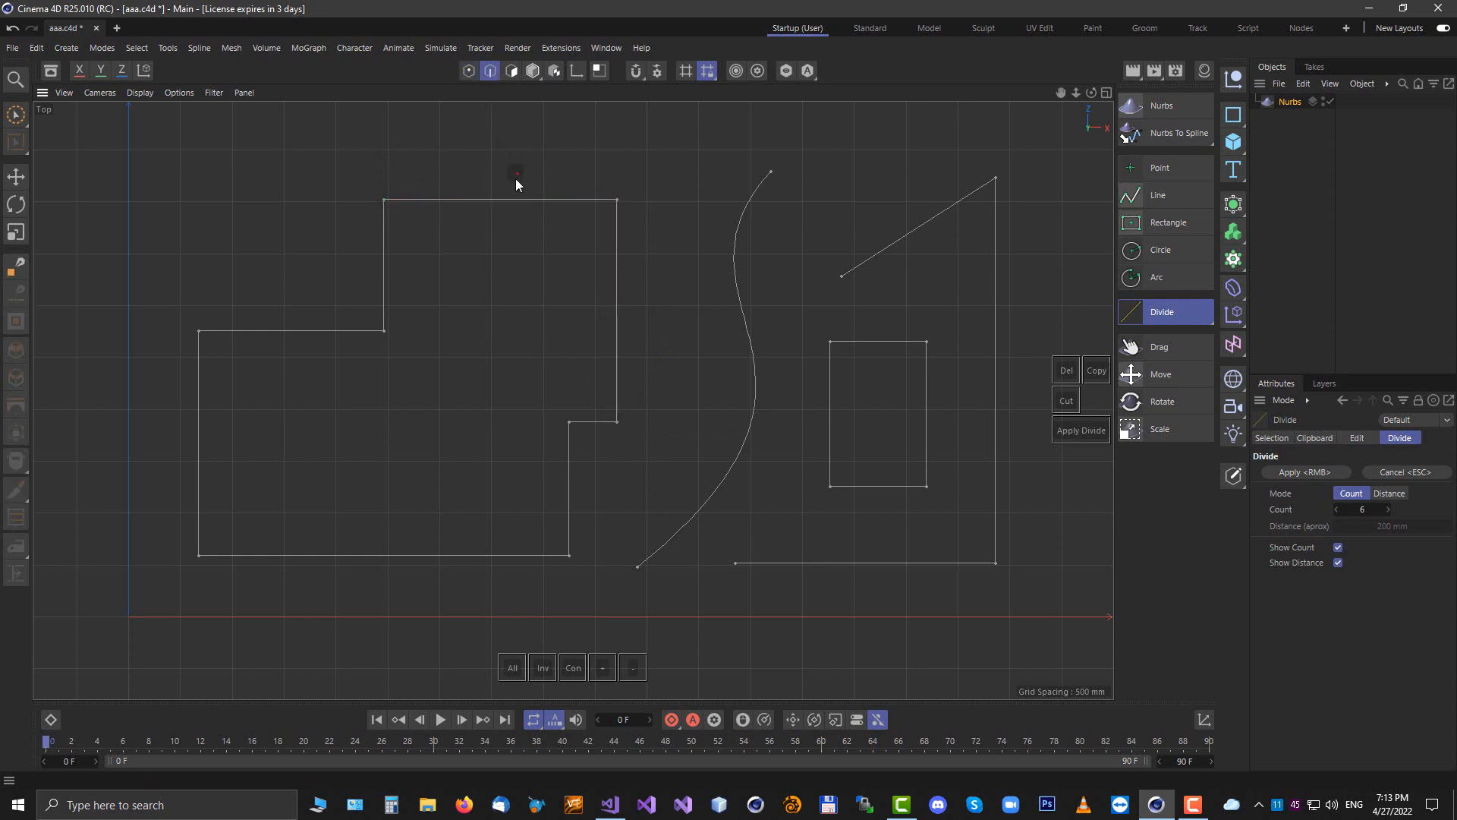
click(511, 215)
click(440, 559)
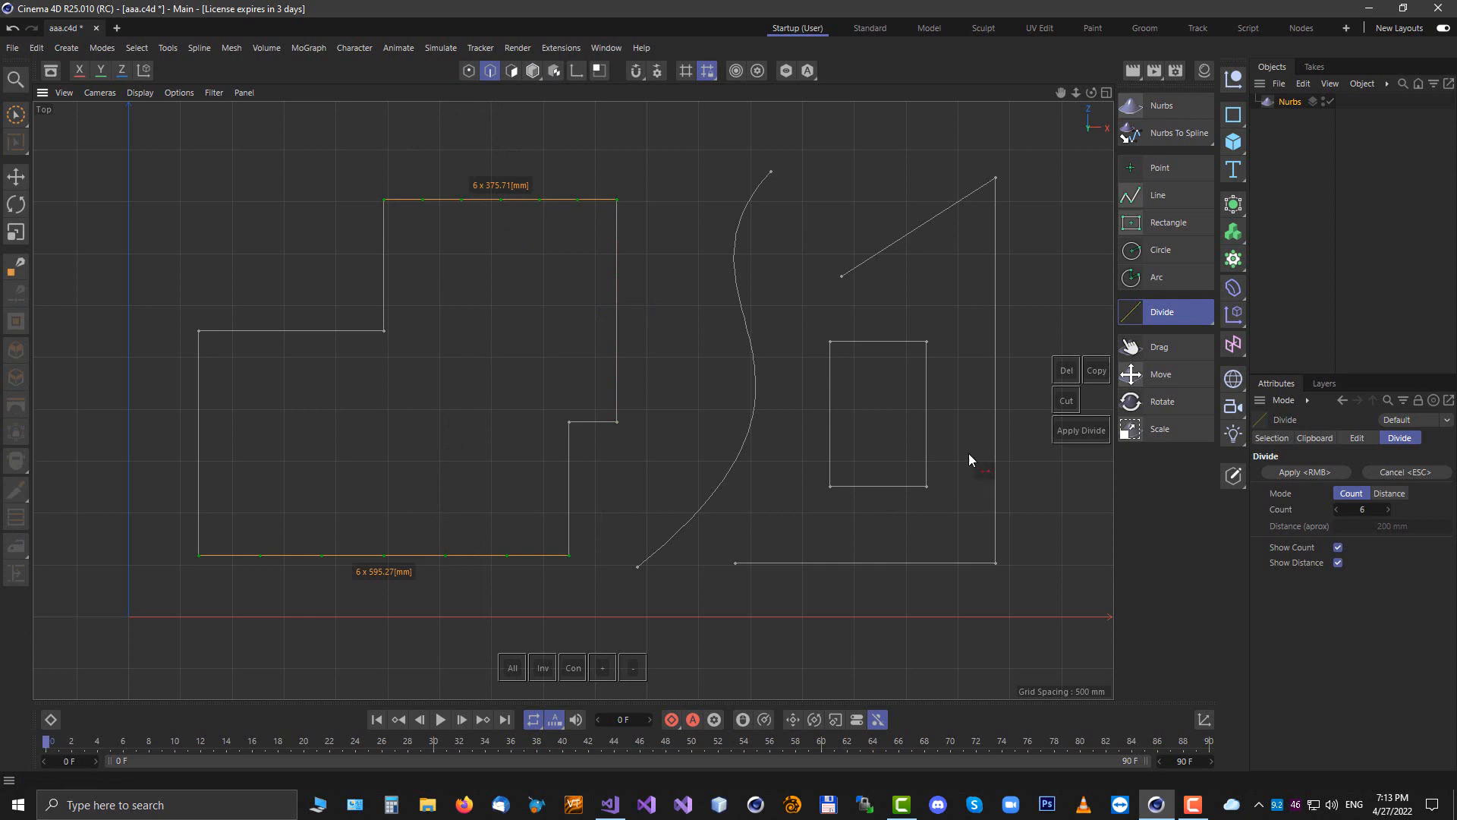
Switch to polygon mode and pick the stepped outline's upper edges for Divide
click(512, 71)
click(615, 276)
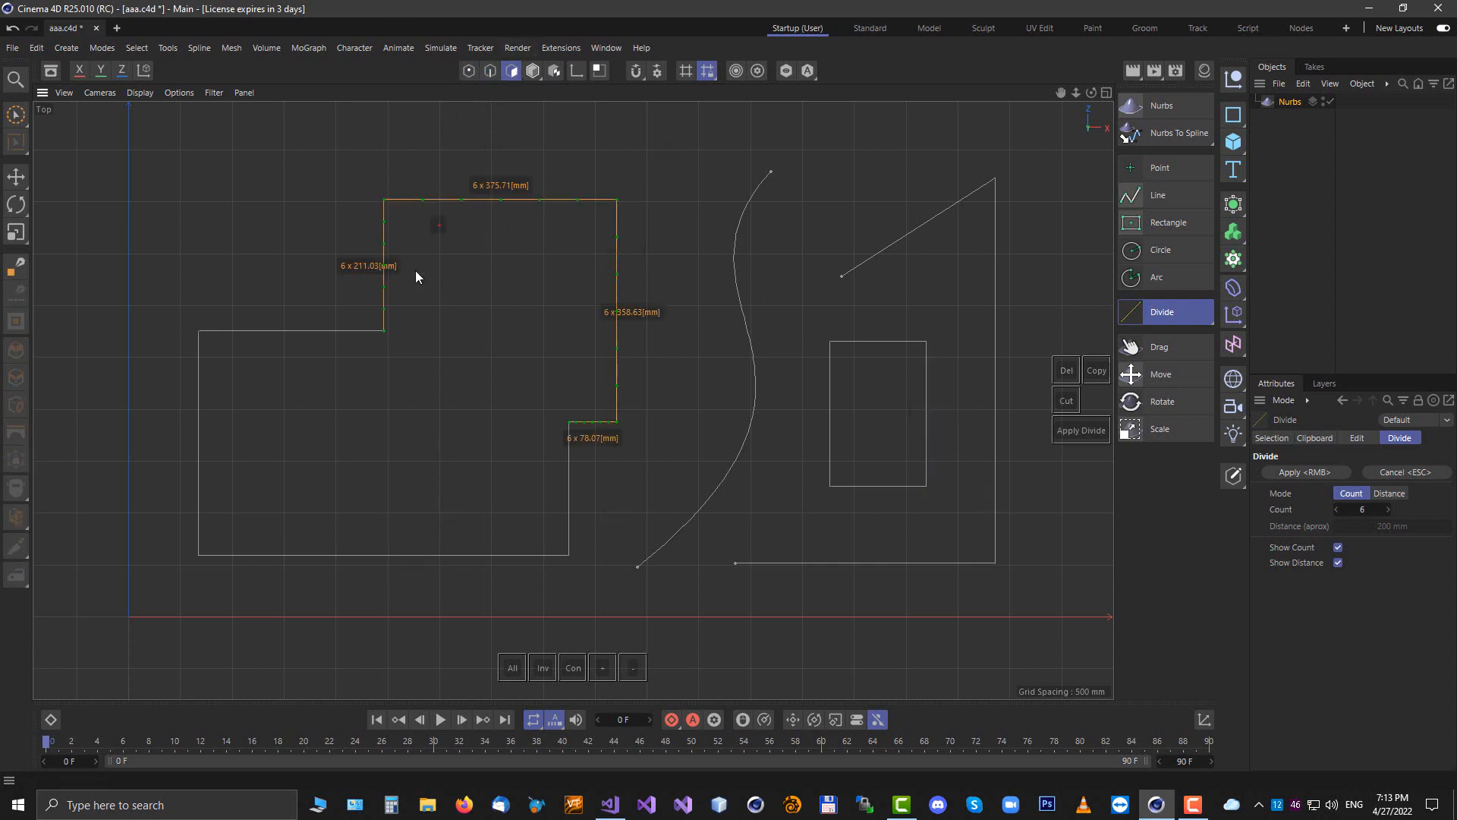
click(908, 234)
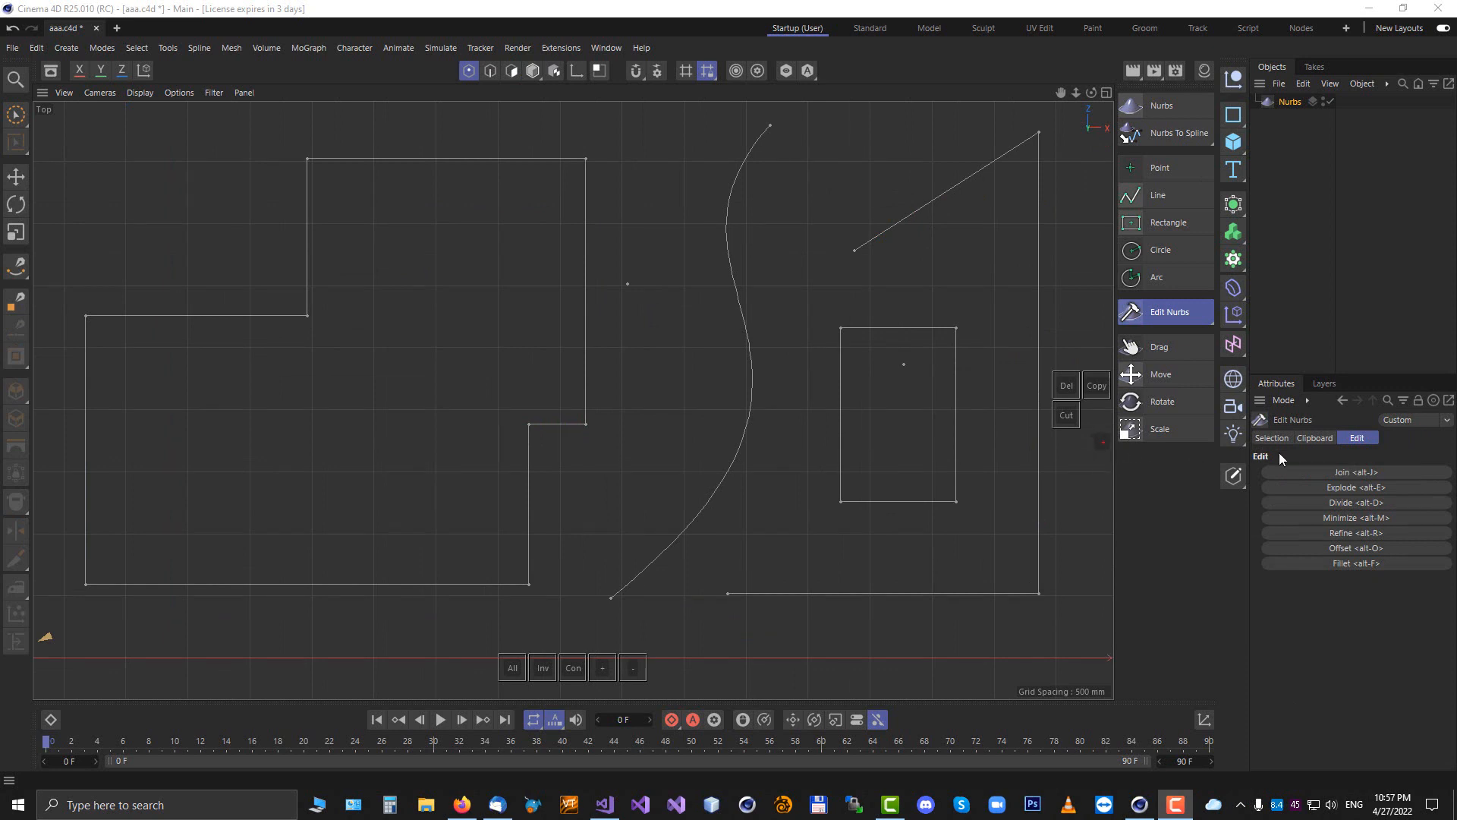
Refine the S-shaped curve, setting the maximum angle to 20°, and apply it
click(1336, 532)
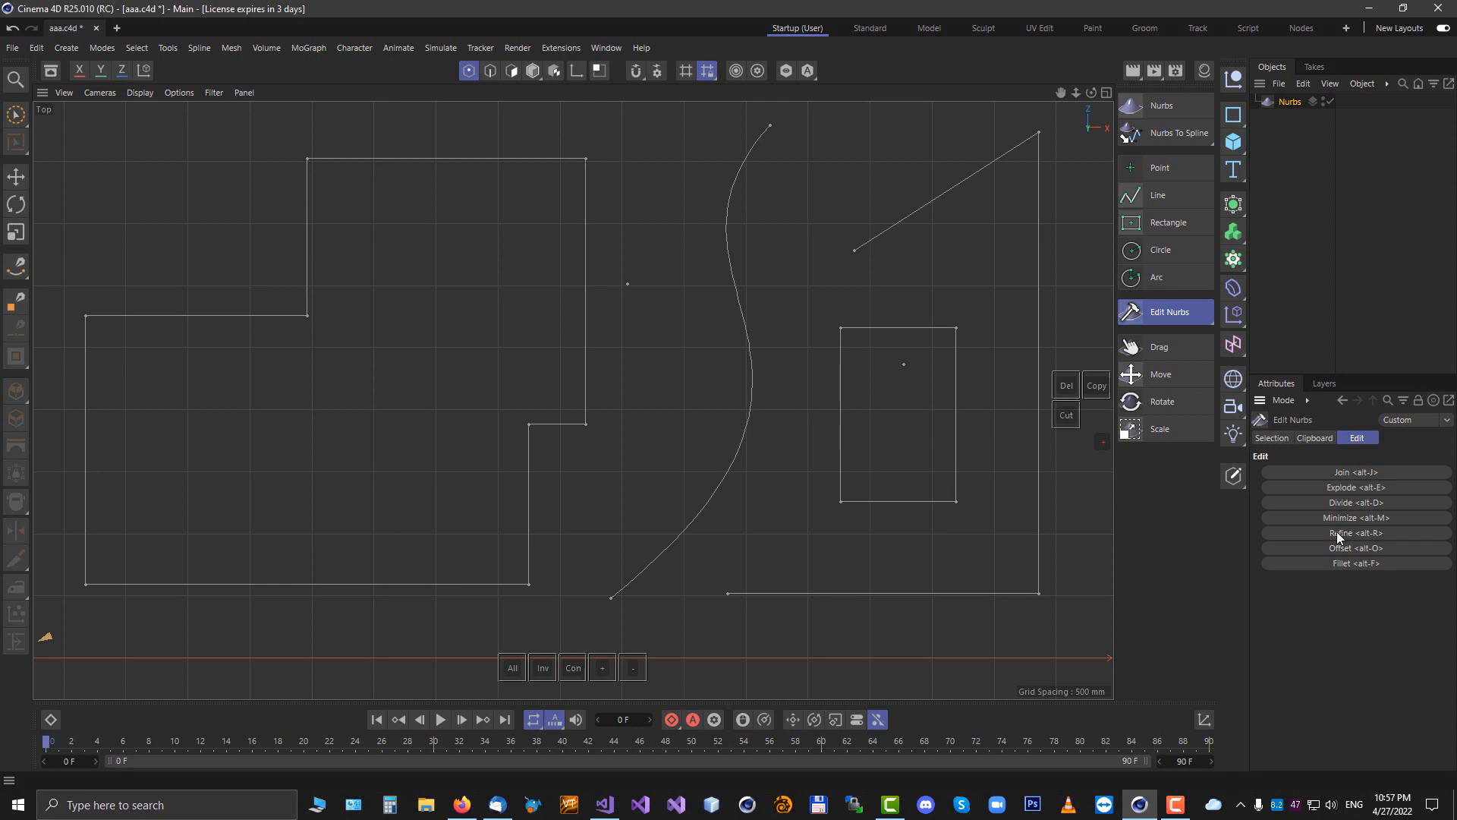
click(1337, 532)
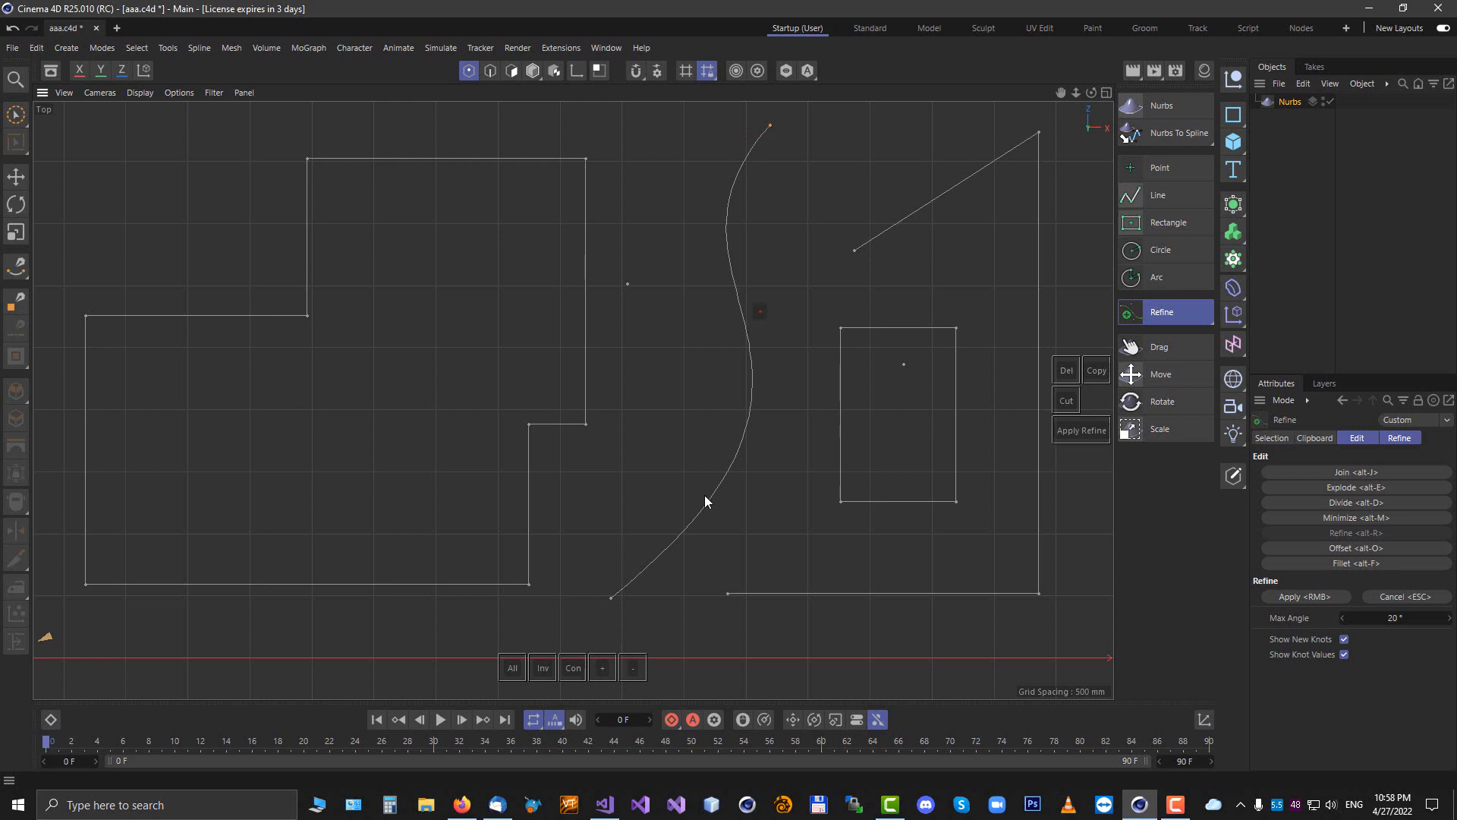
click(606, 595)
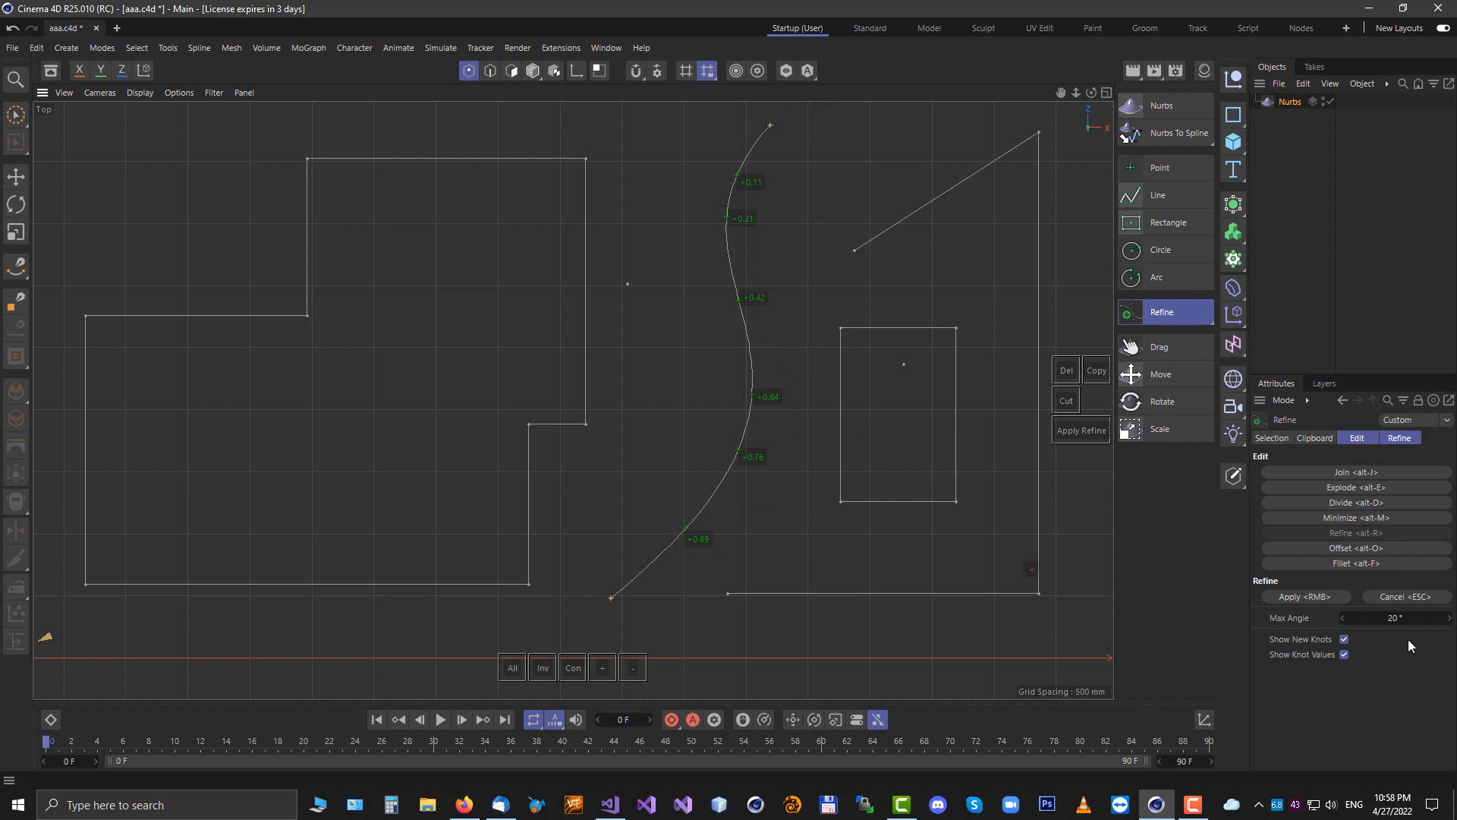
click(1403, 438)
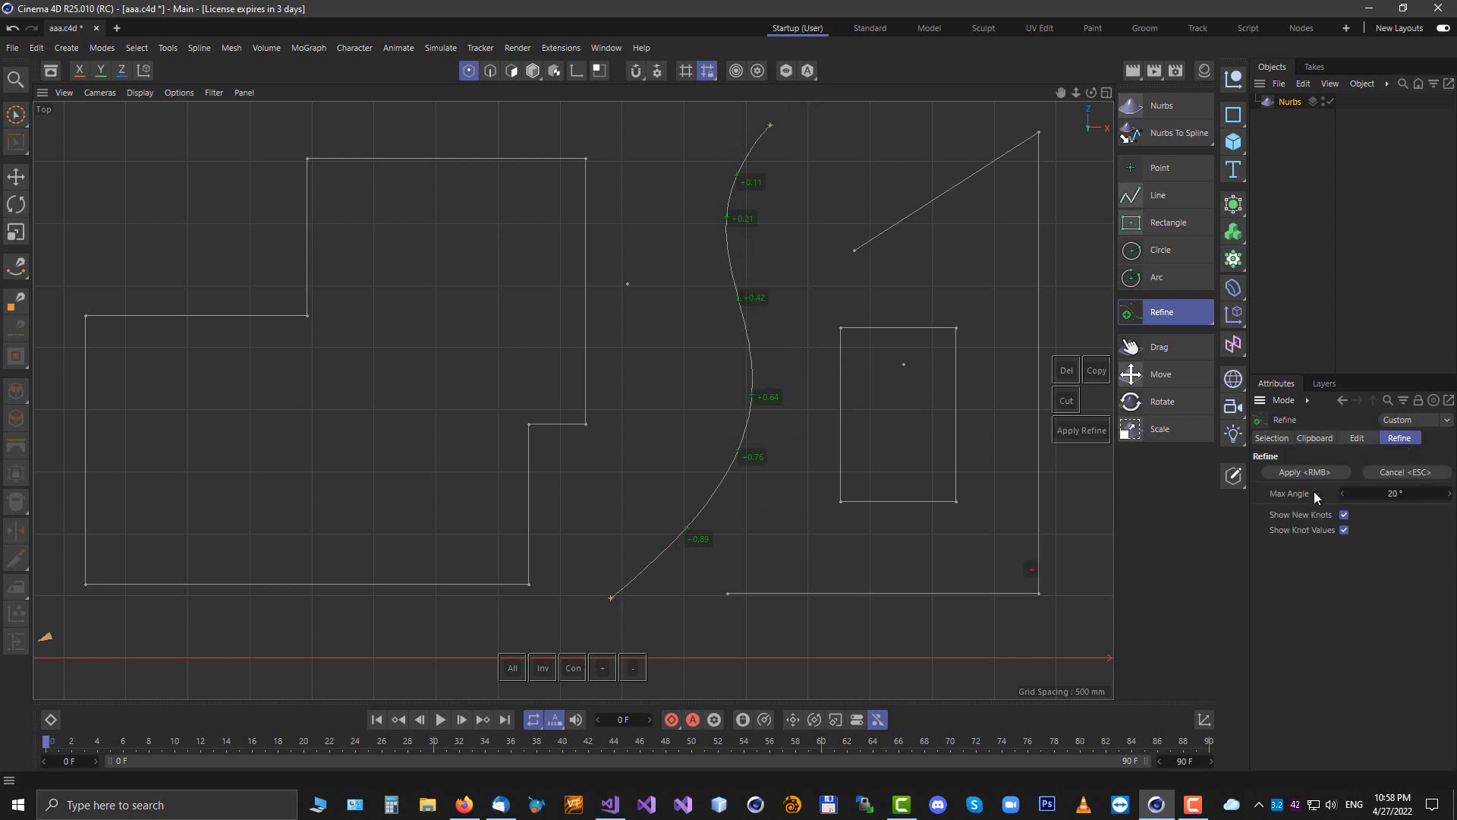
drag(1409, 493, 1410, 495)
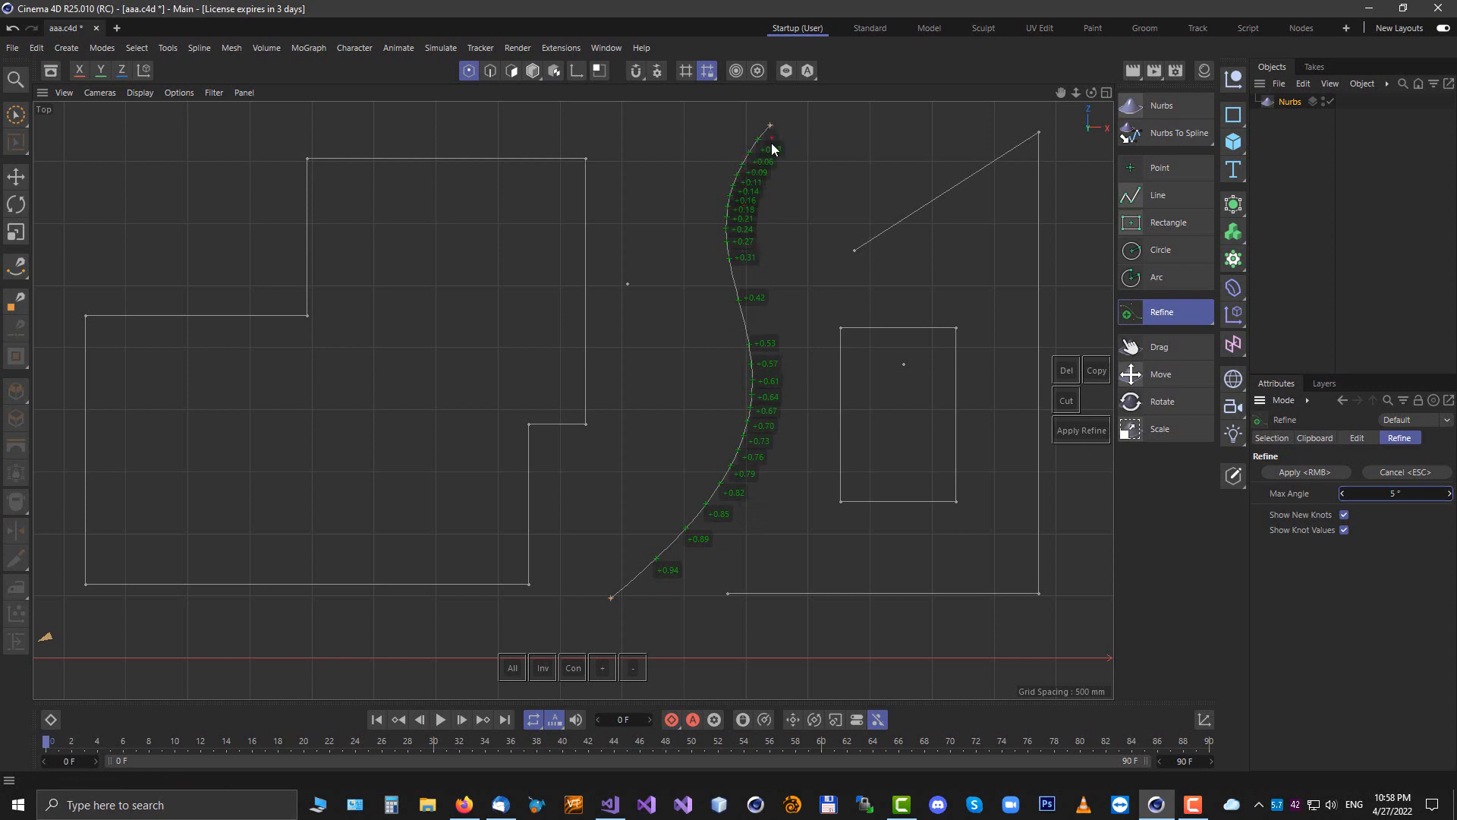
drag(1406, 493, 1399, 494)
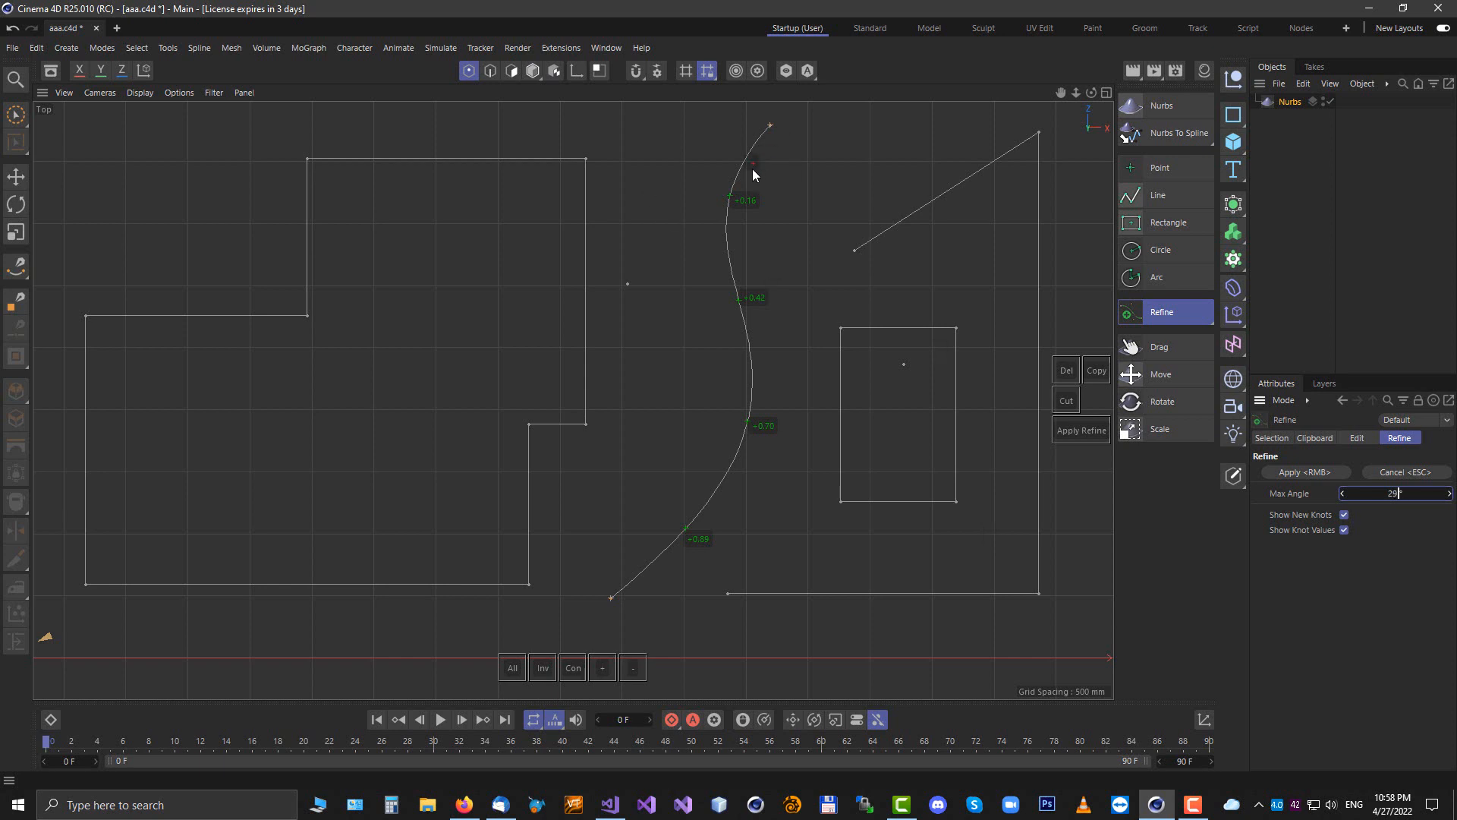
drag(1393, 494, 1397, 495)
right_click(667, 343)
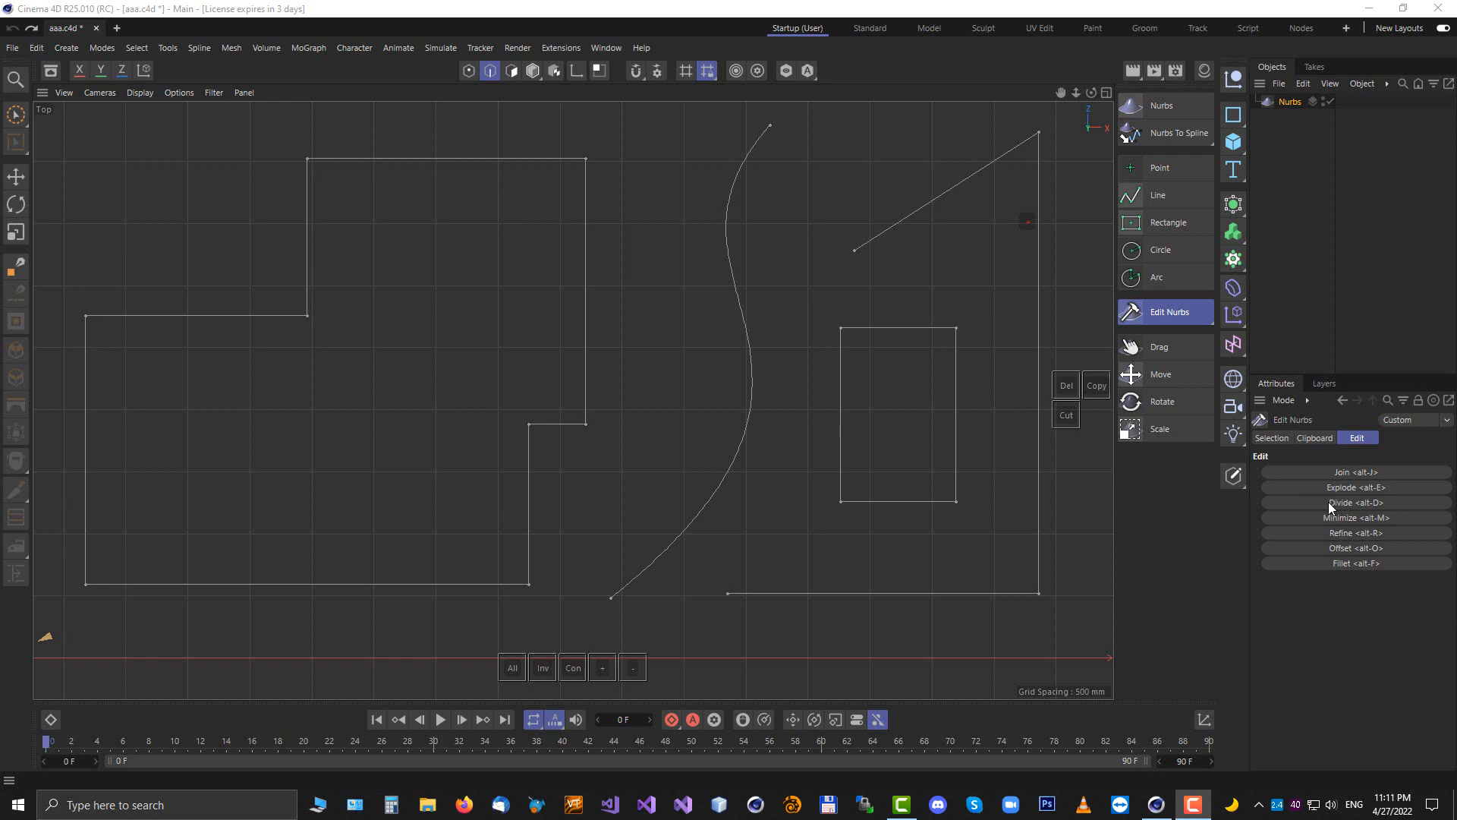
Start Divide with a count of 6 and pick the stepped outline's top and step edges
click(1338, 533)
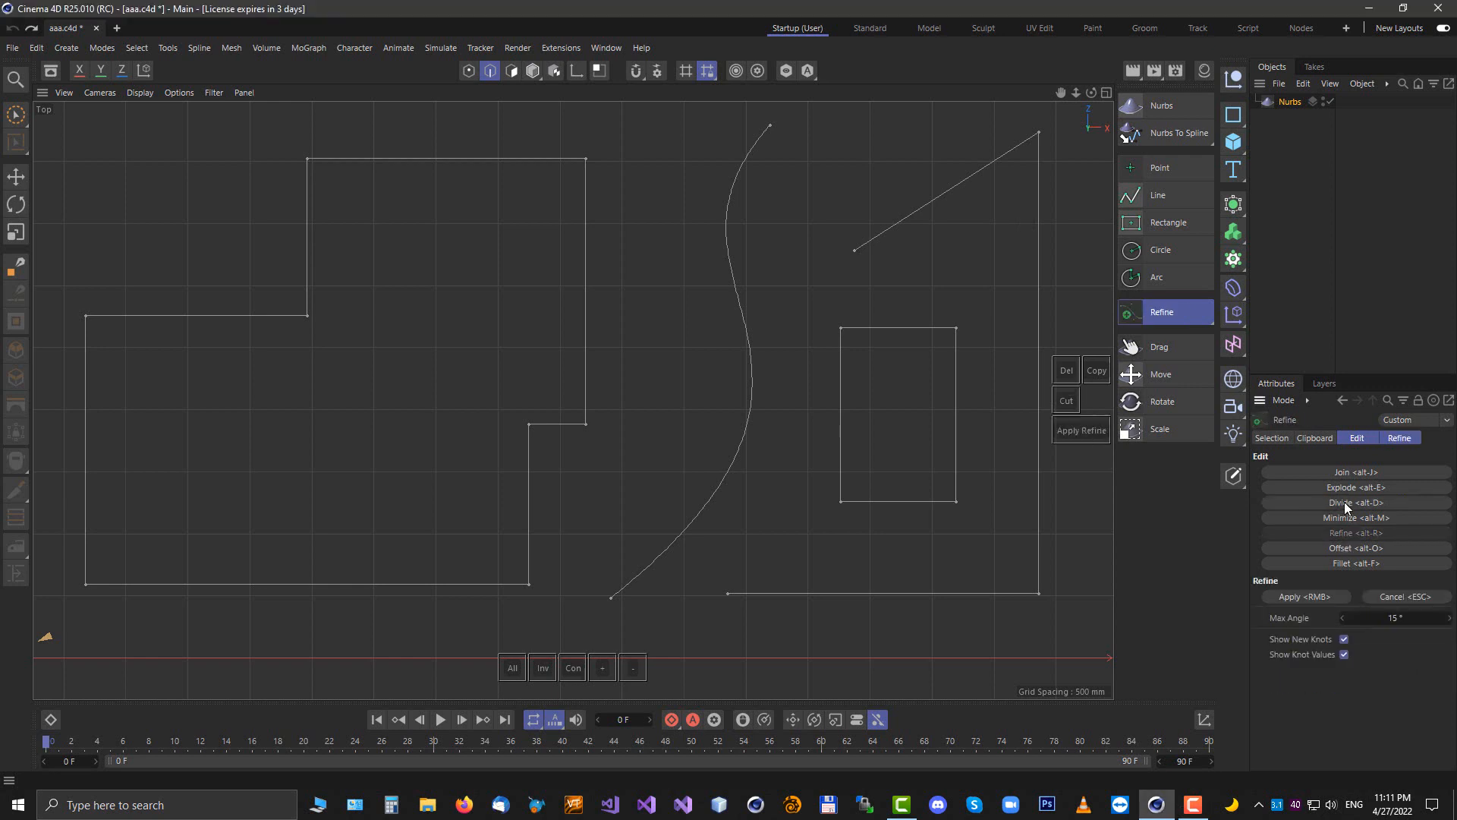
click(1347, 502)
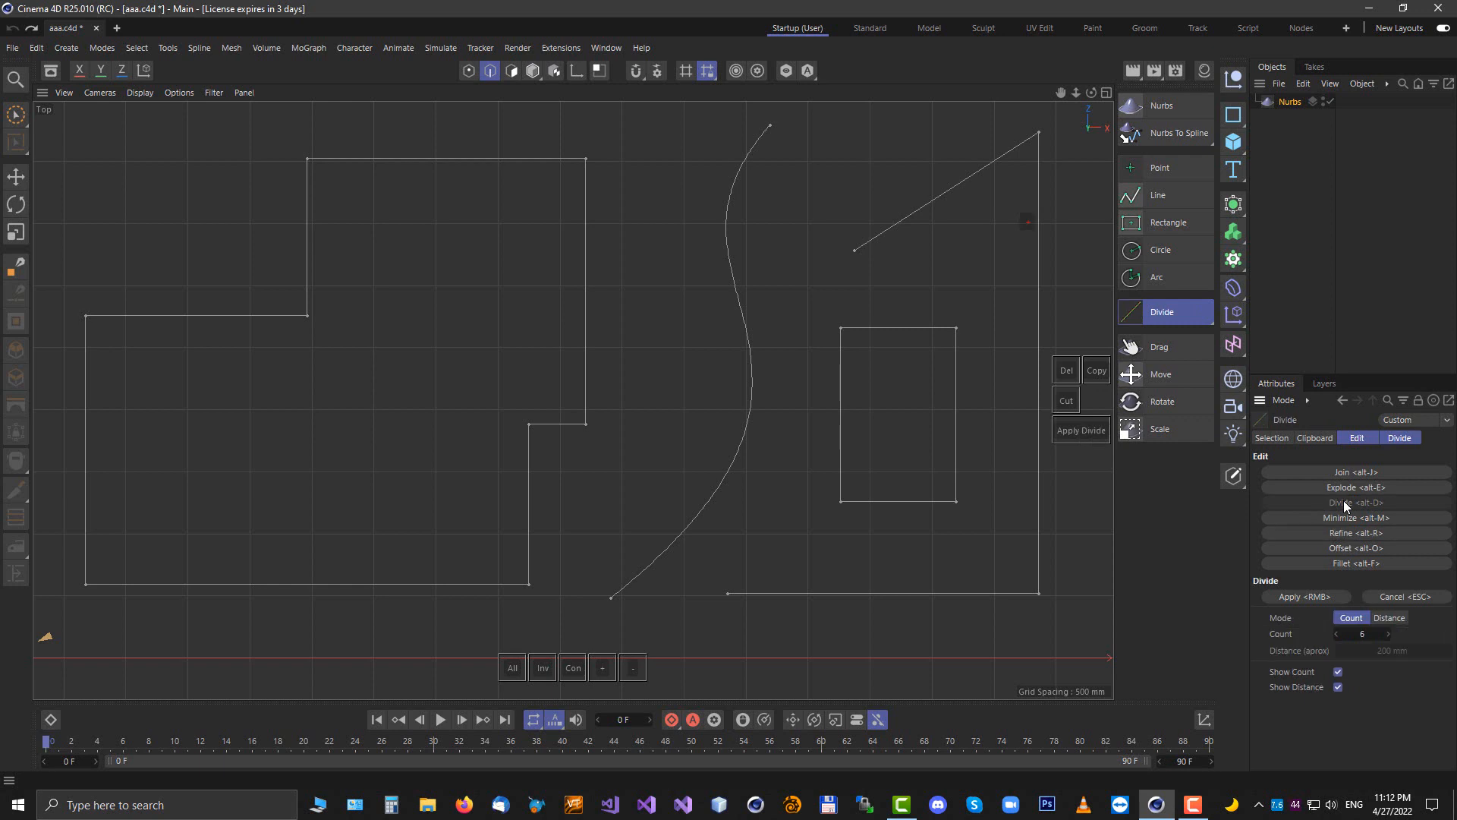
click(487, 150)
click(528, 502)
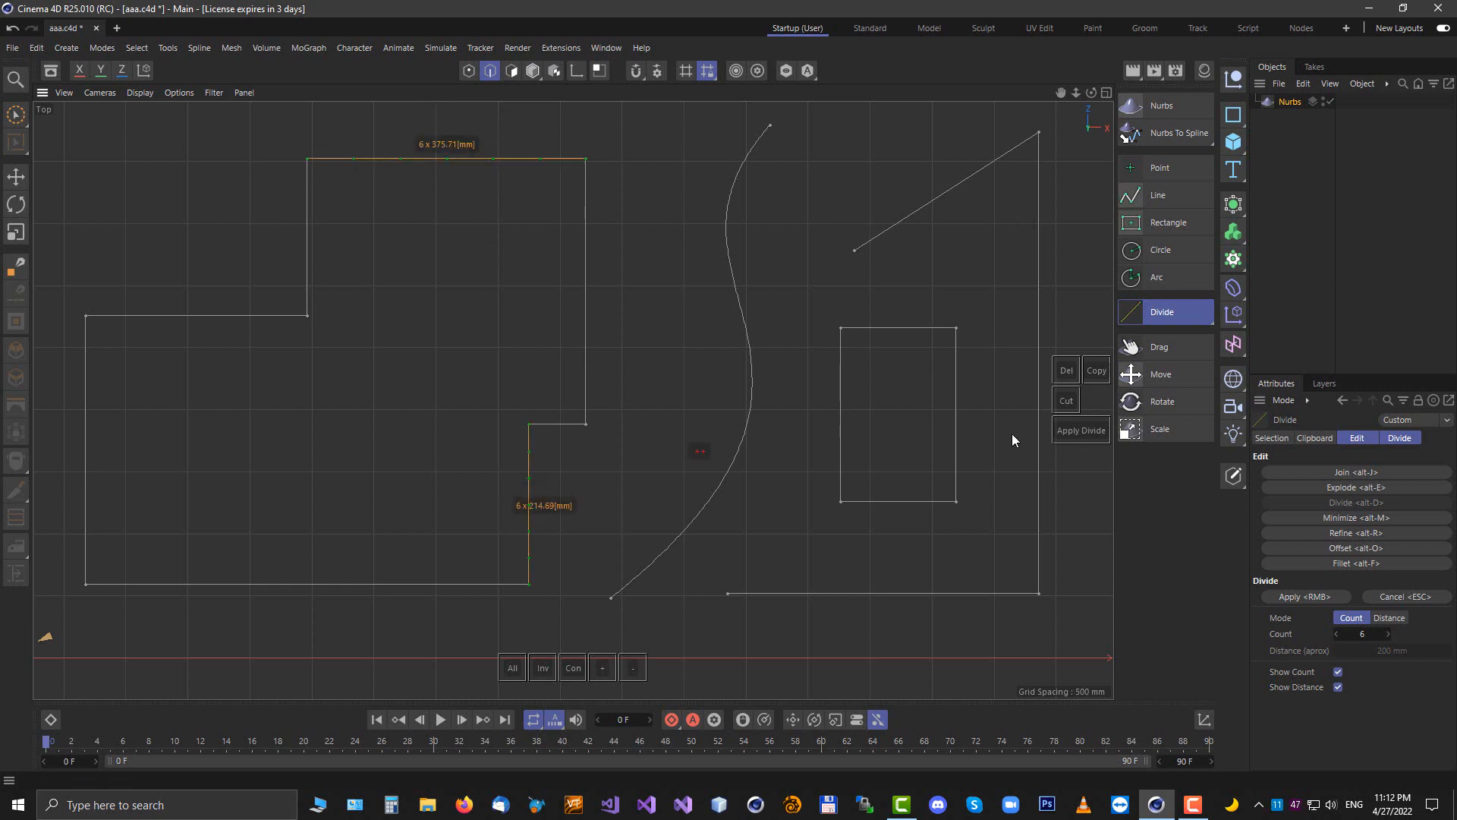
Apply the 6-part Divide to the picked edges of the stepped outline and rectangle
right_click(932, 298)
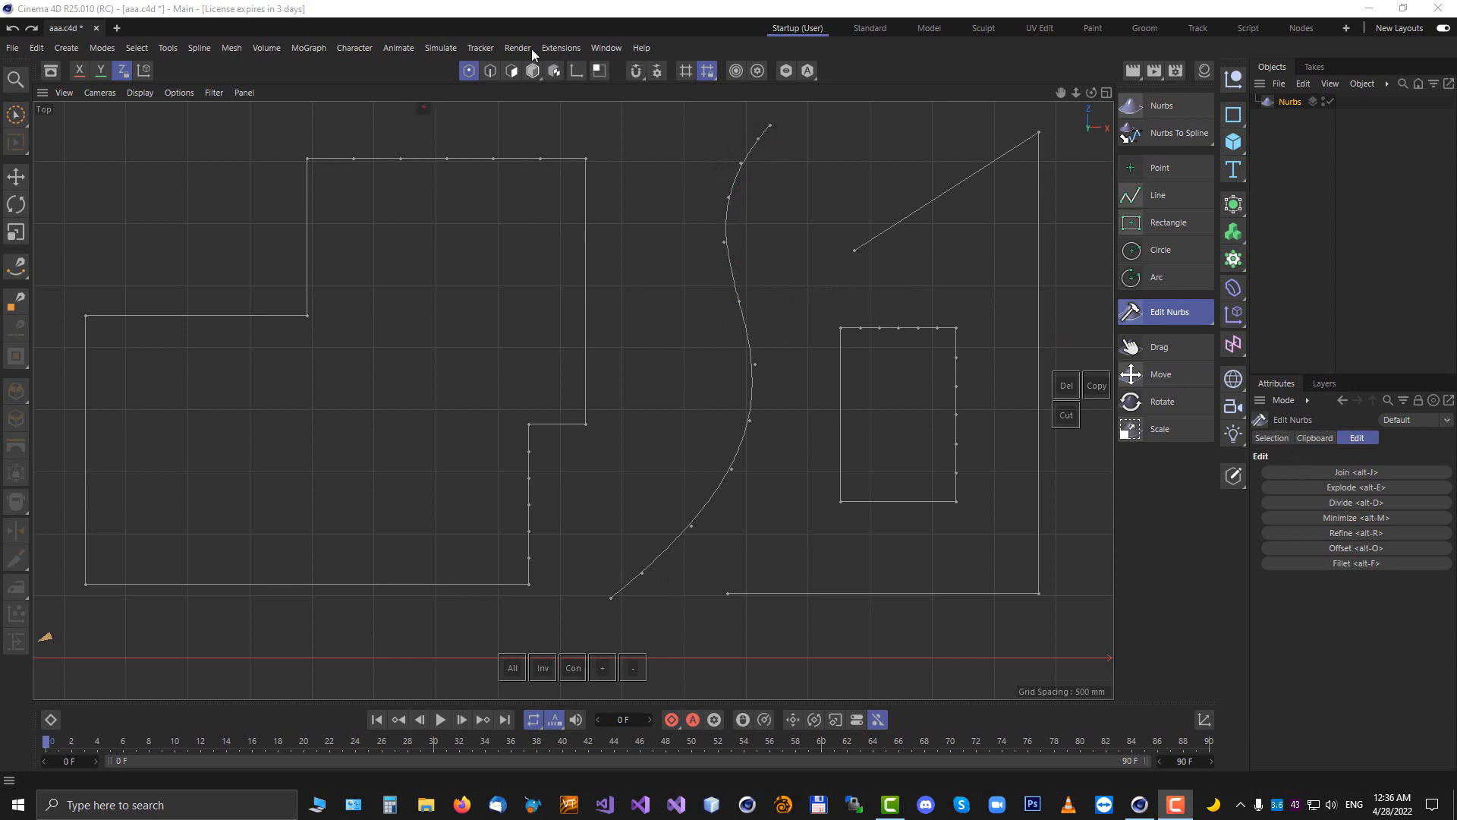
Select all spline edges and apply Minimize with a 15° angle and 1 mm threshold
click(488, 71)
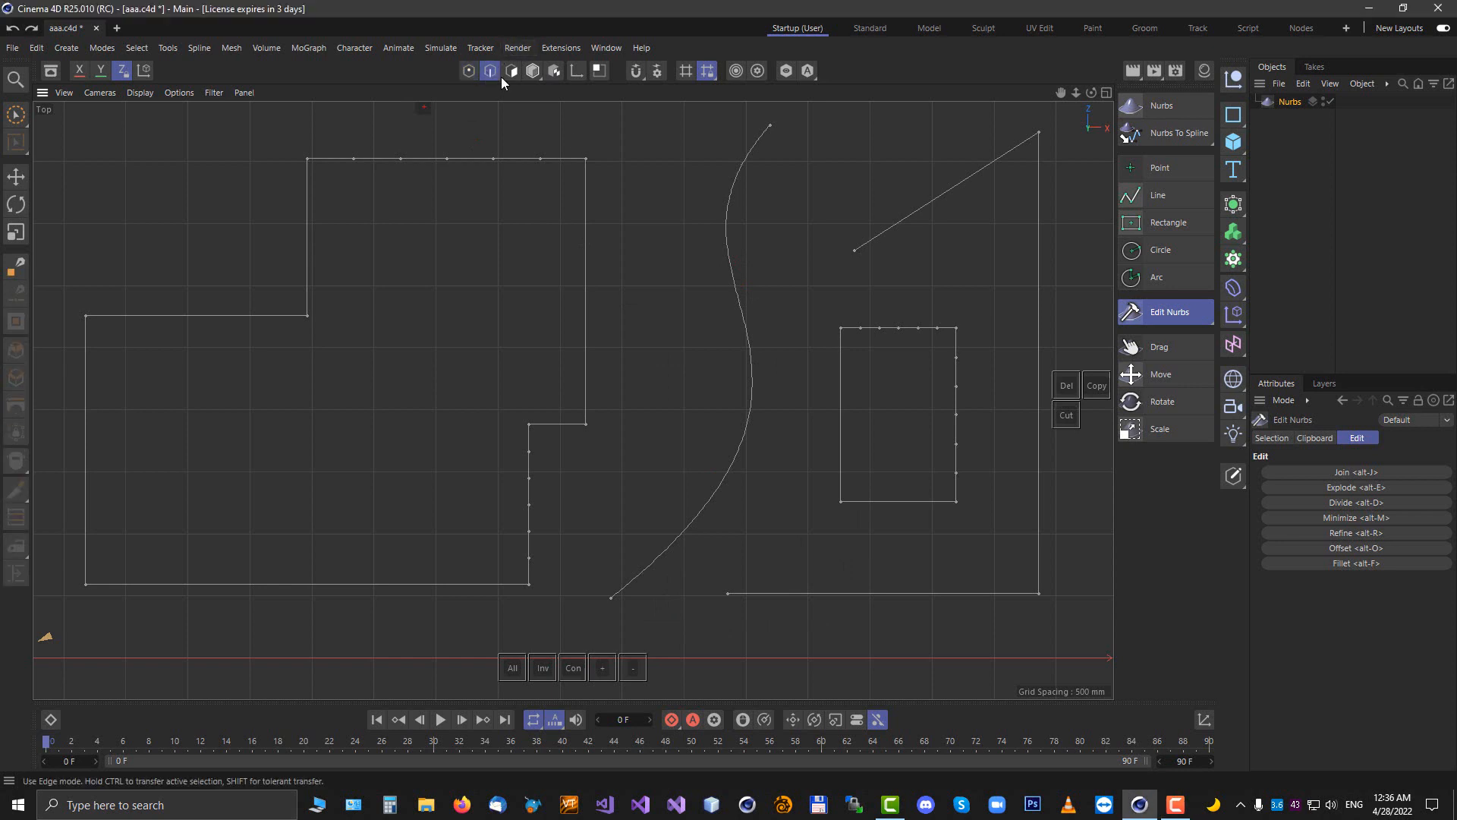
click(513, 670)
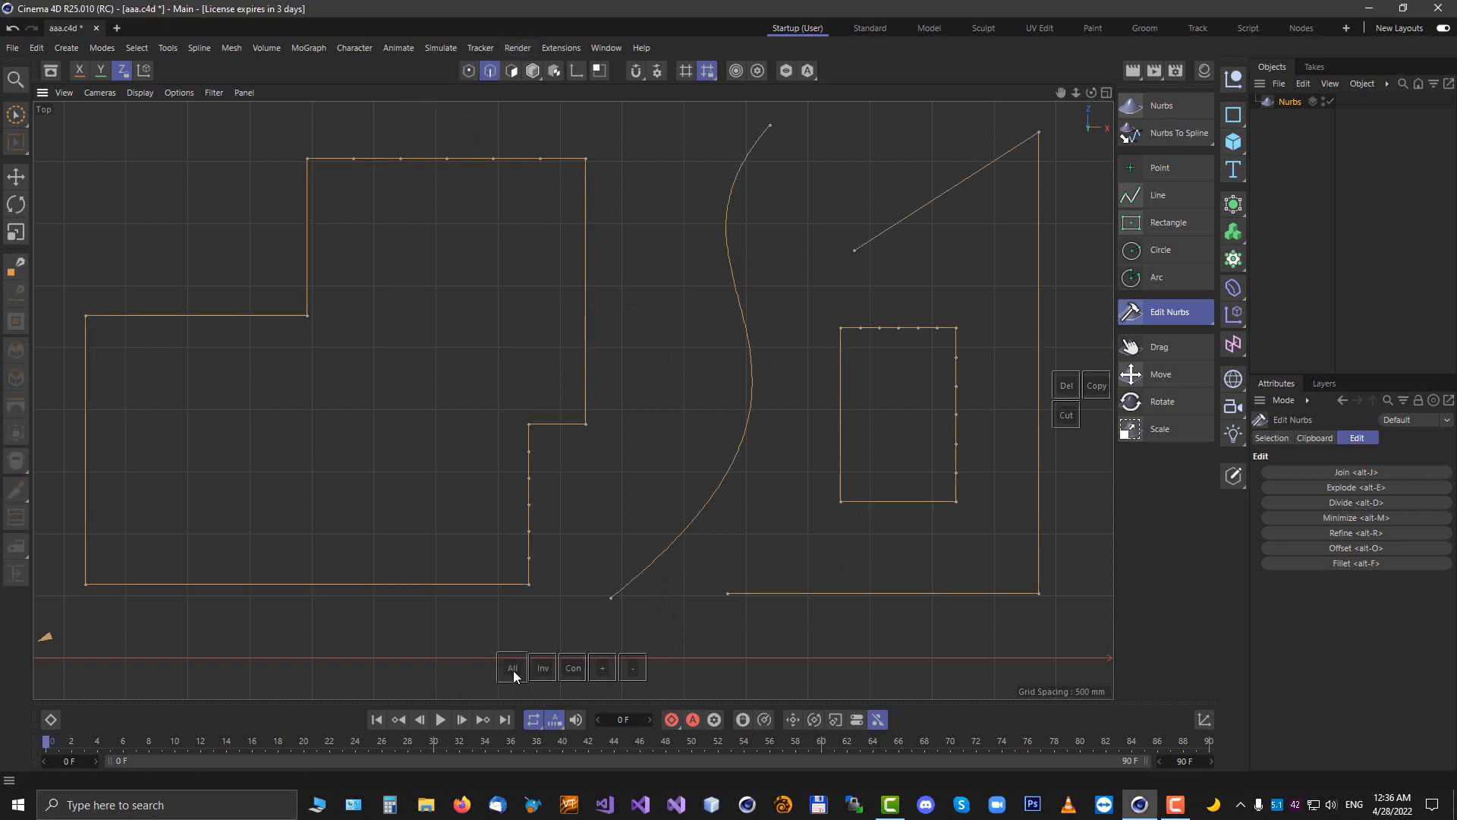
click(1340, 517)
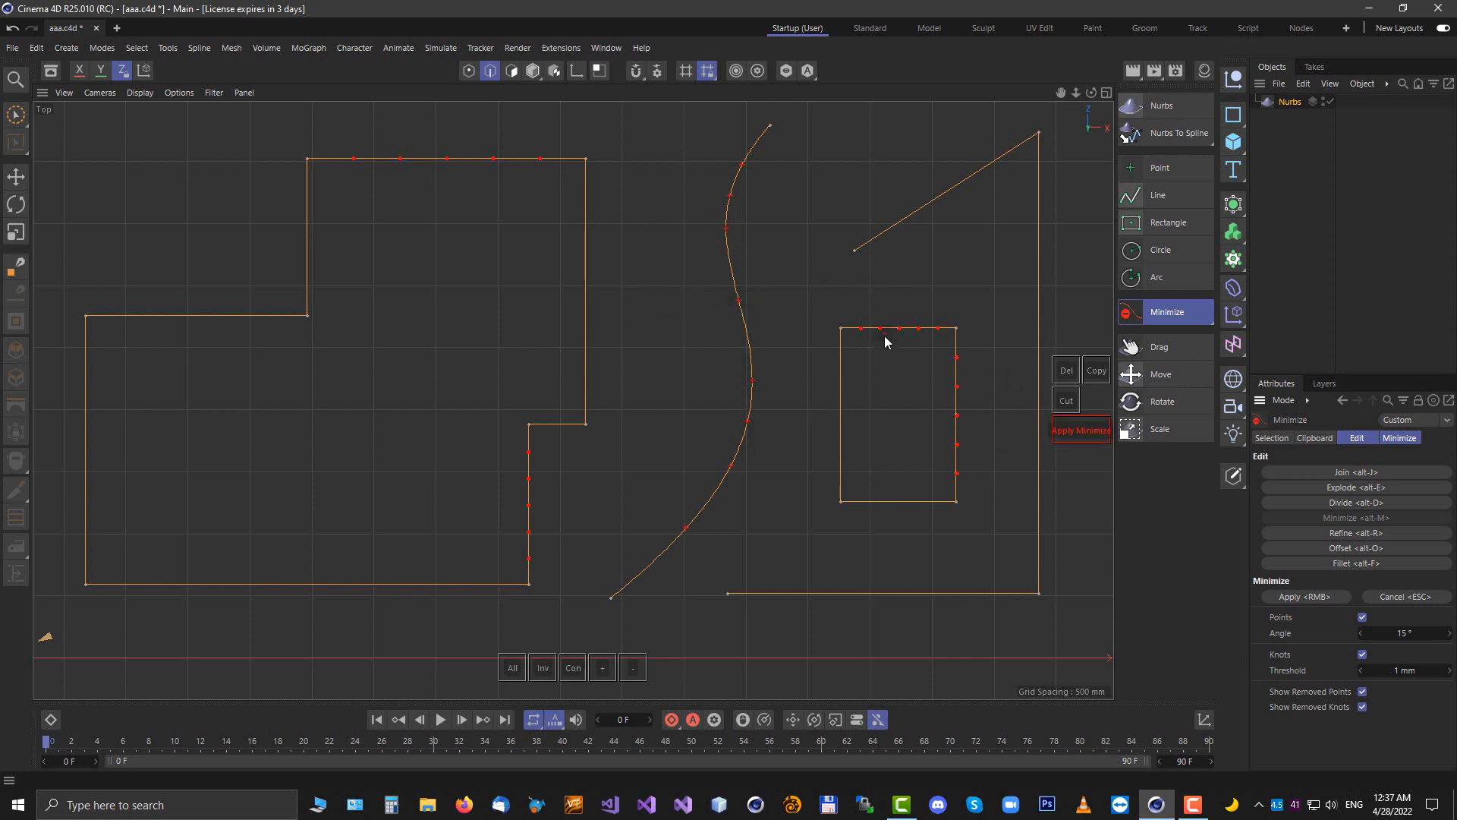
click(1068, 431)
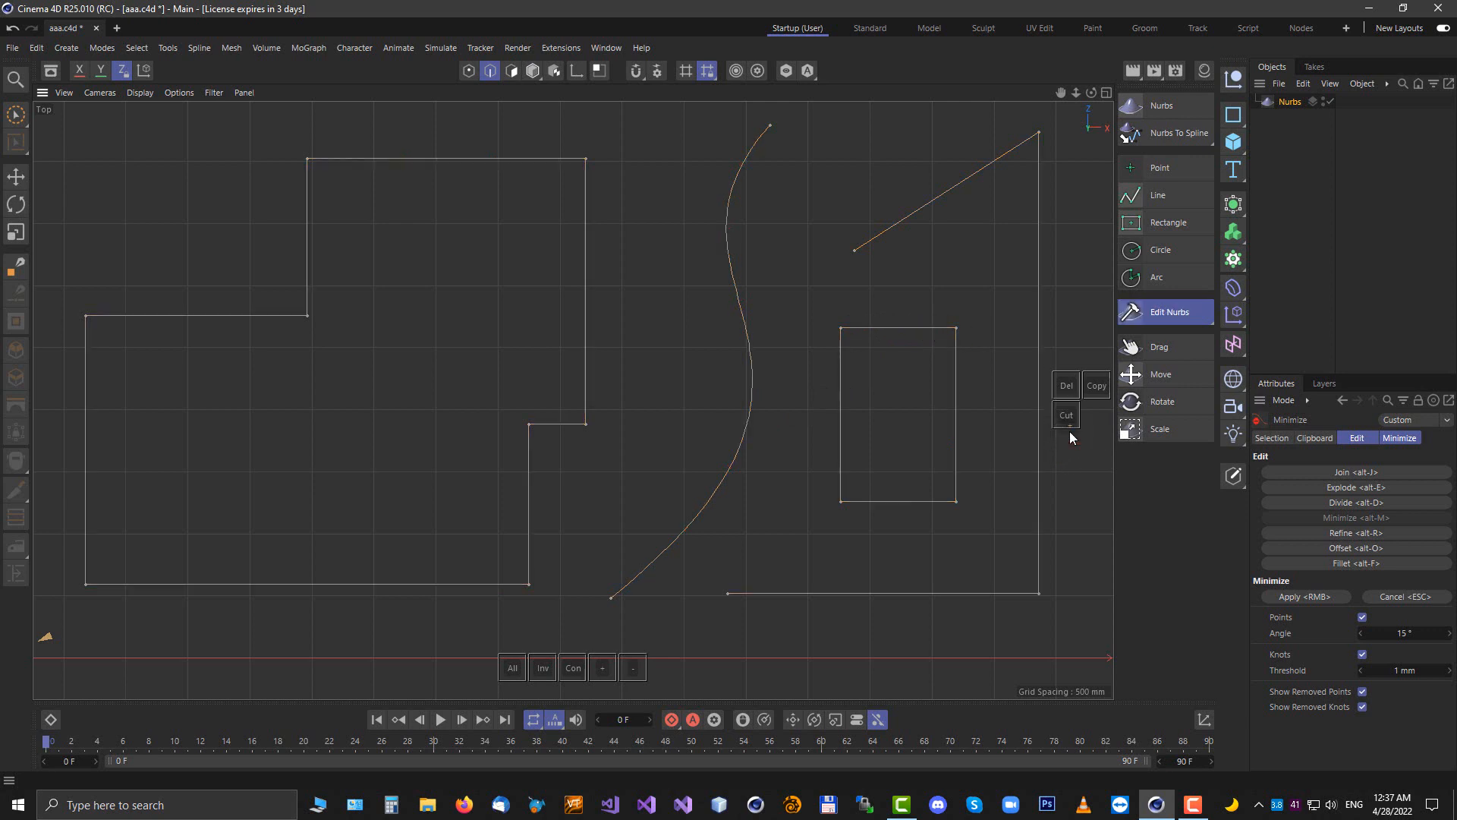
Start Offset, select the stepped outline's upper-right edges and set the offset to -280 mm
click(470, 73)
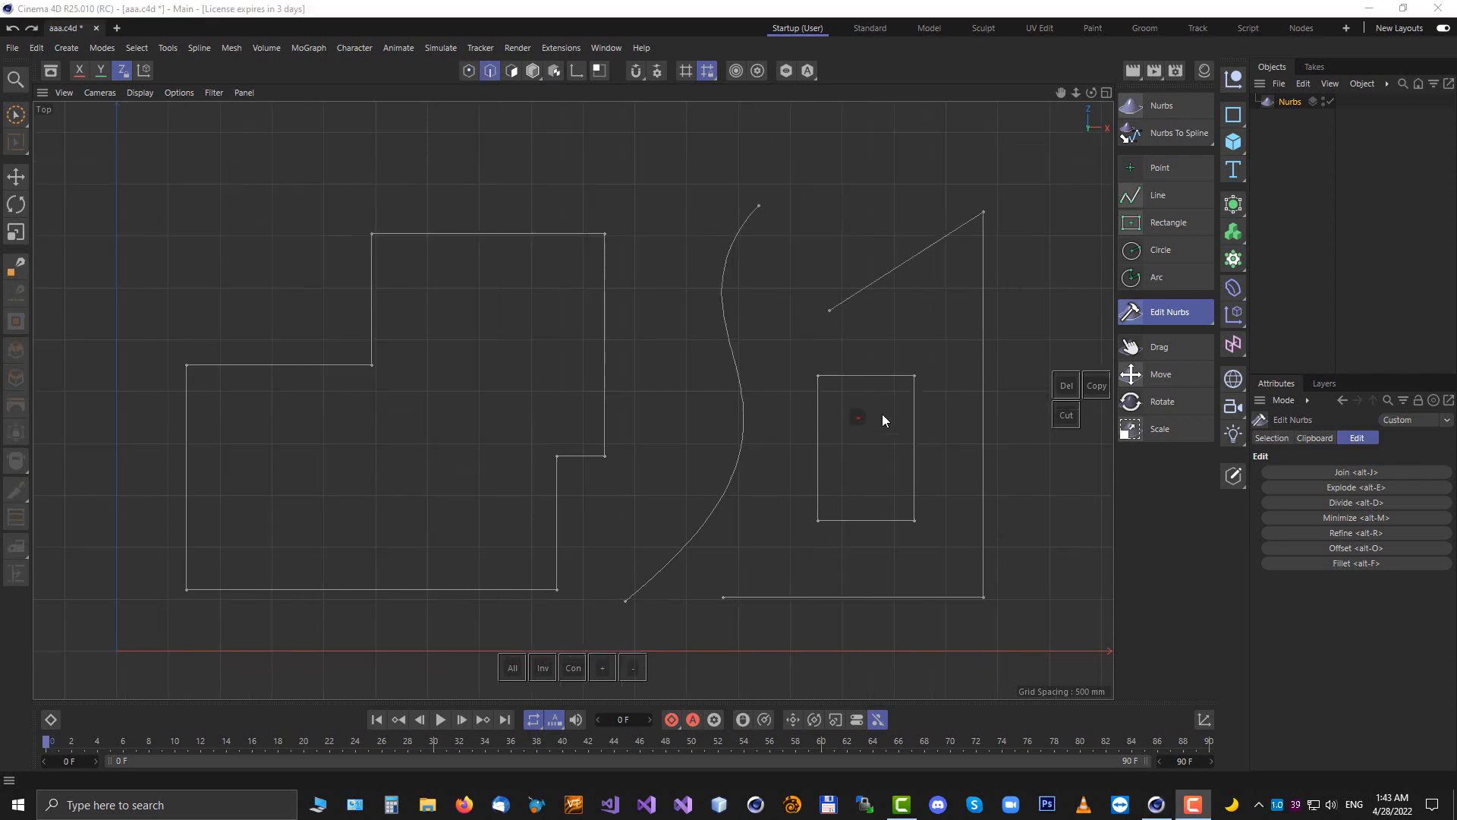
click(1341, 548)
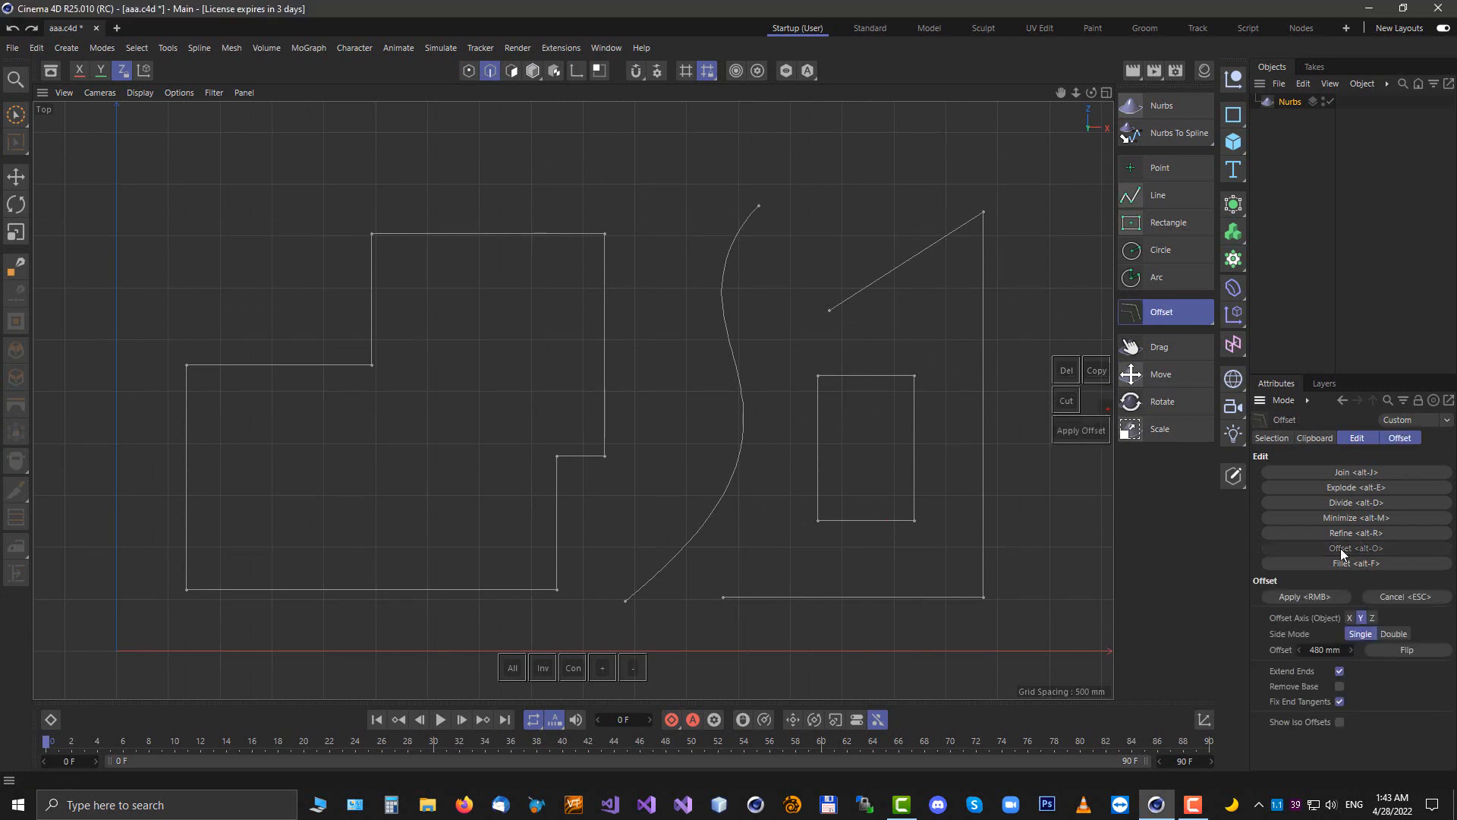
click(1399, 438)
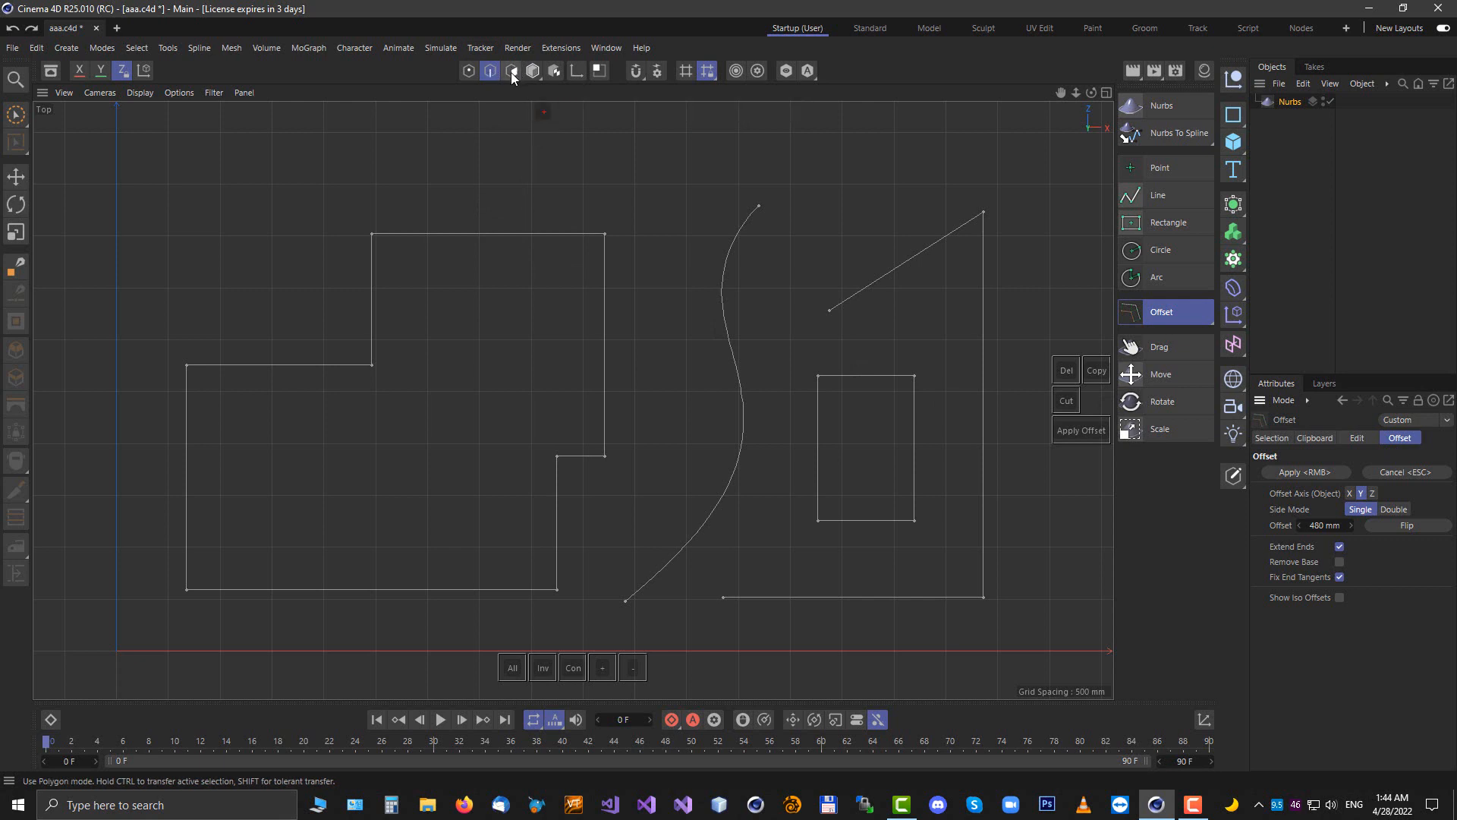
mouse_move(552, 226)
mouse_down()
mouse_move(546, 263)
mouse_move(629, 275)
mouse_up()
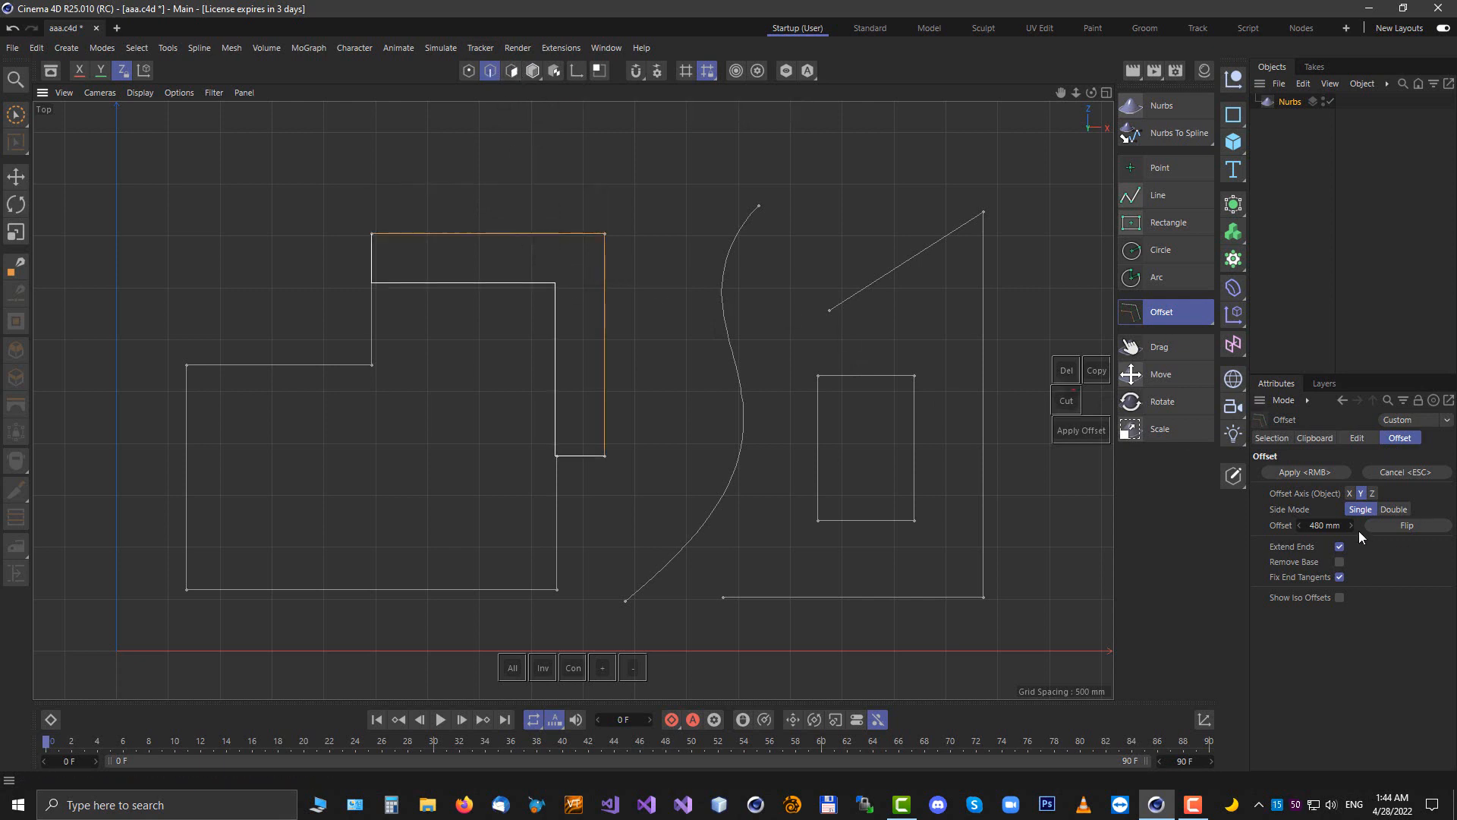
drag(1333, 526, 1332, 526)
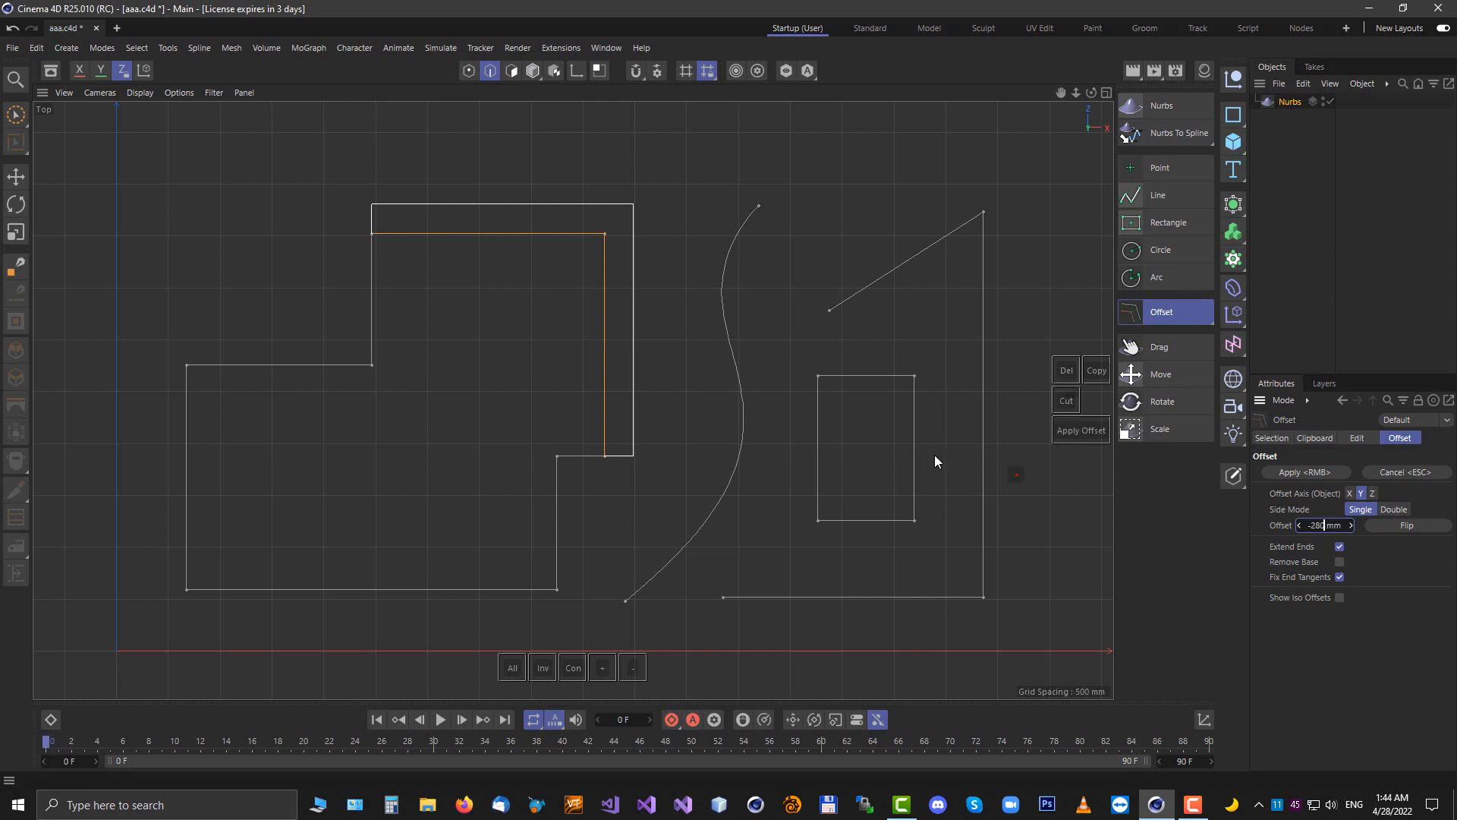
Preview the -280 mm Offset on the S-shaped curve's edges, then pick the diagonal line area
click(755, 321)
click(730, 340)
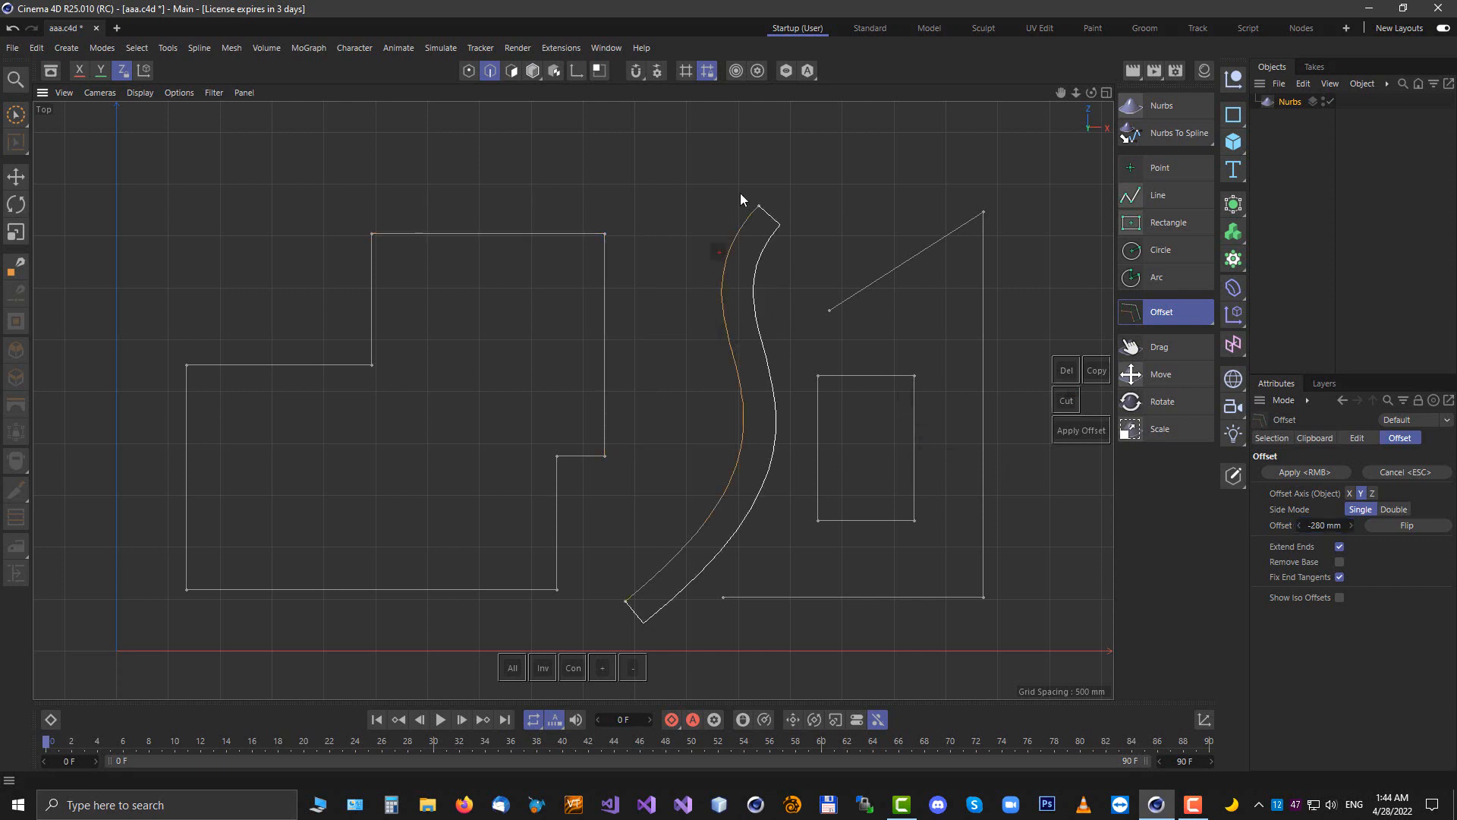
click(942, 296)
drag(979, 273, 926, 240)
click(863, 201)
Try a double-sided Offset of -180 mm on the stepped outline's two top corner points, then cancel it
click(469, 71)
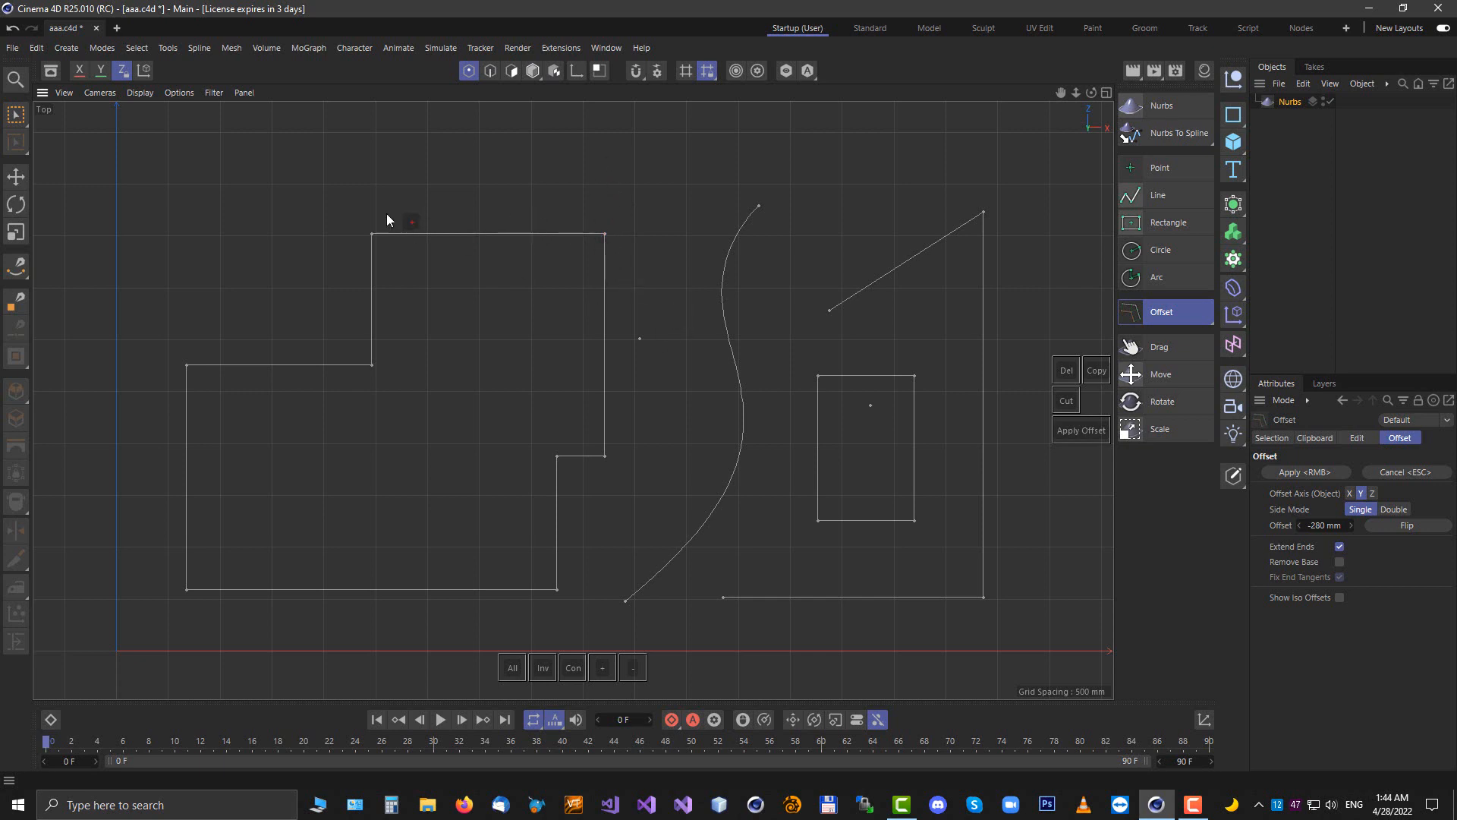
click(371, 234)
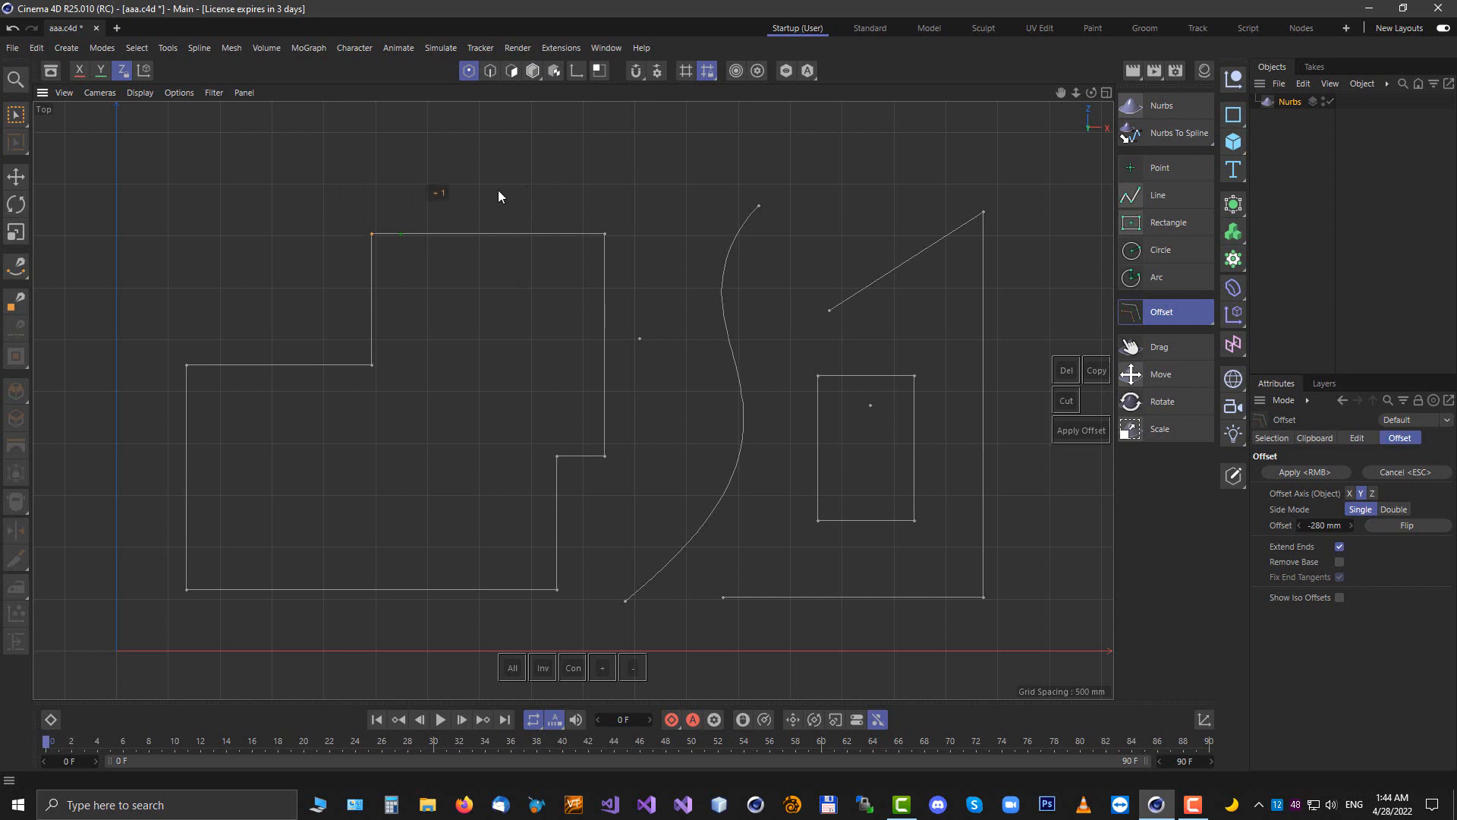
click(606, 235)
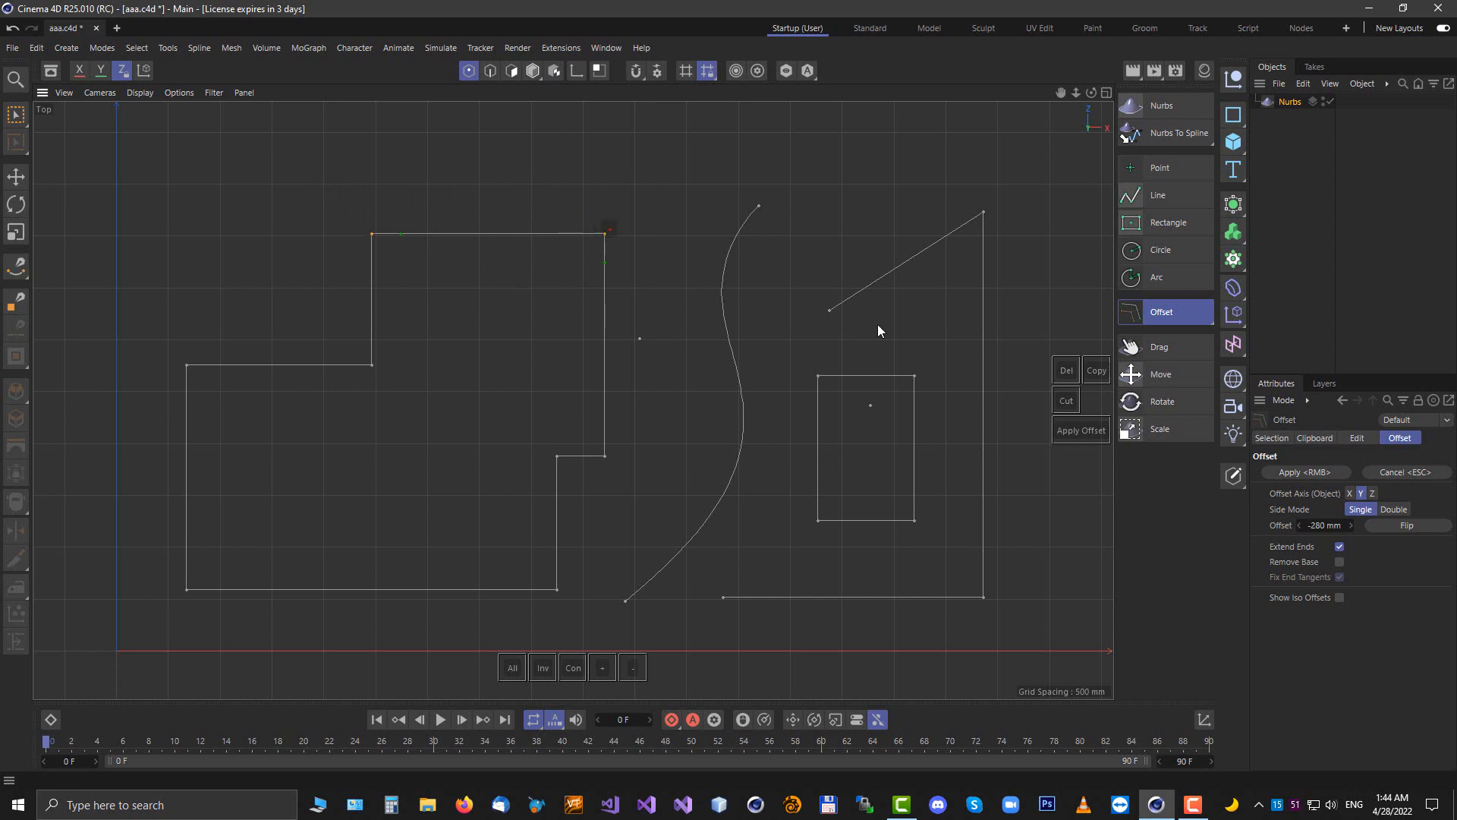
click(1321, 525)
scroll(1321, 525, up, 8)
scroll(1321, 525, up, 4)
scroll(1333, 524, down, 8)
scroll(1332, 525, up, 18)
double_click(1319, 524)
text(-180)
click(1394, 509)
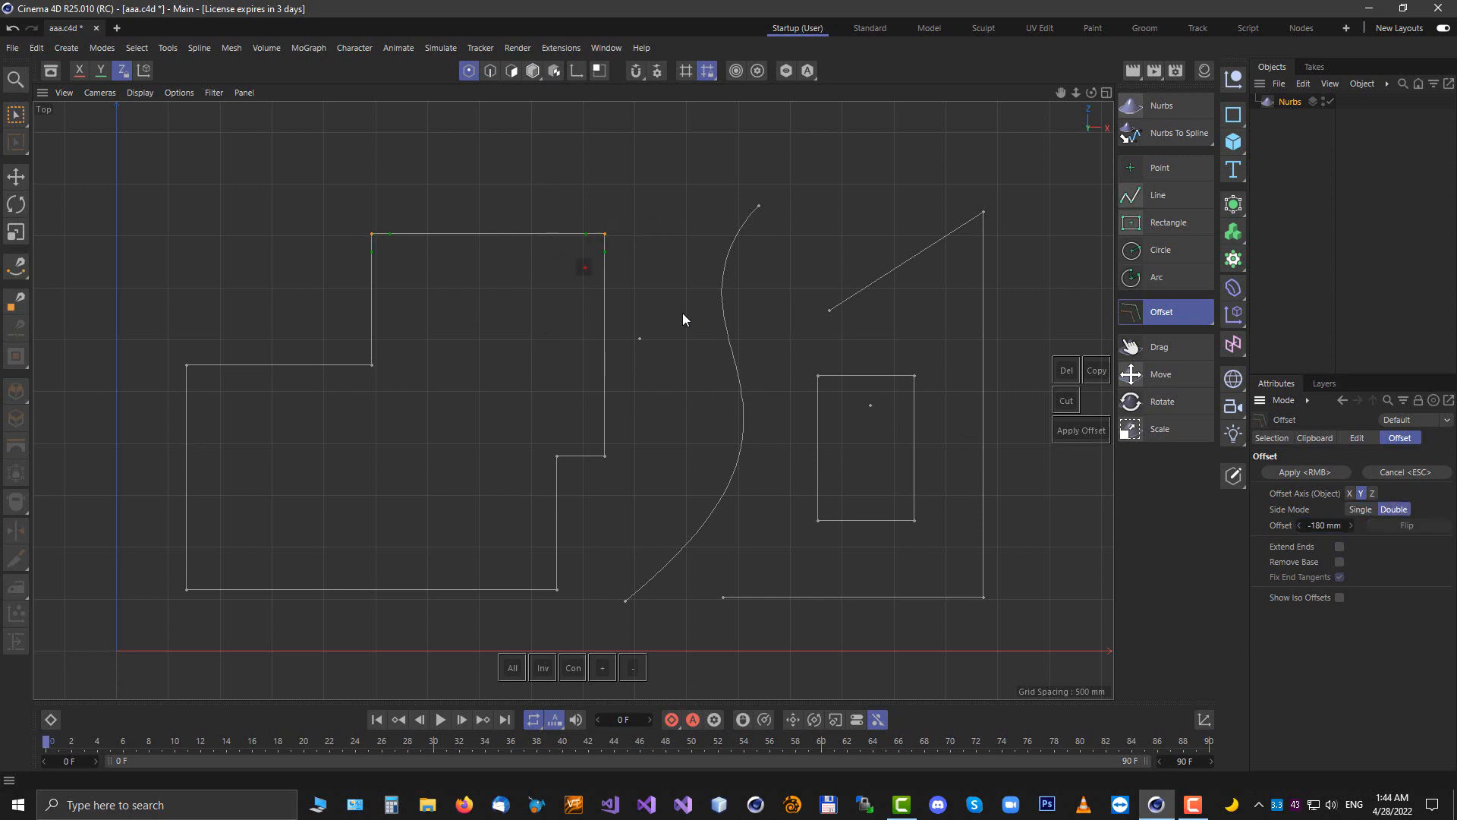
key(Escape)
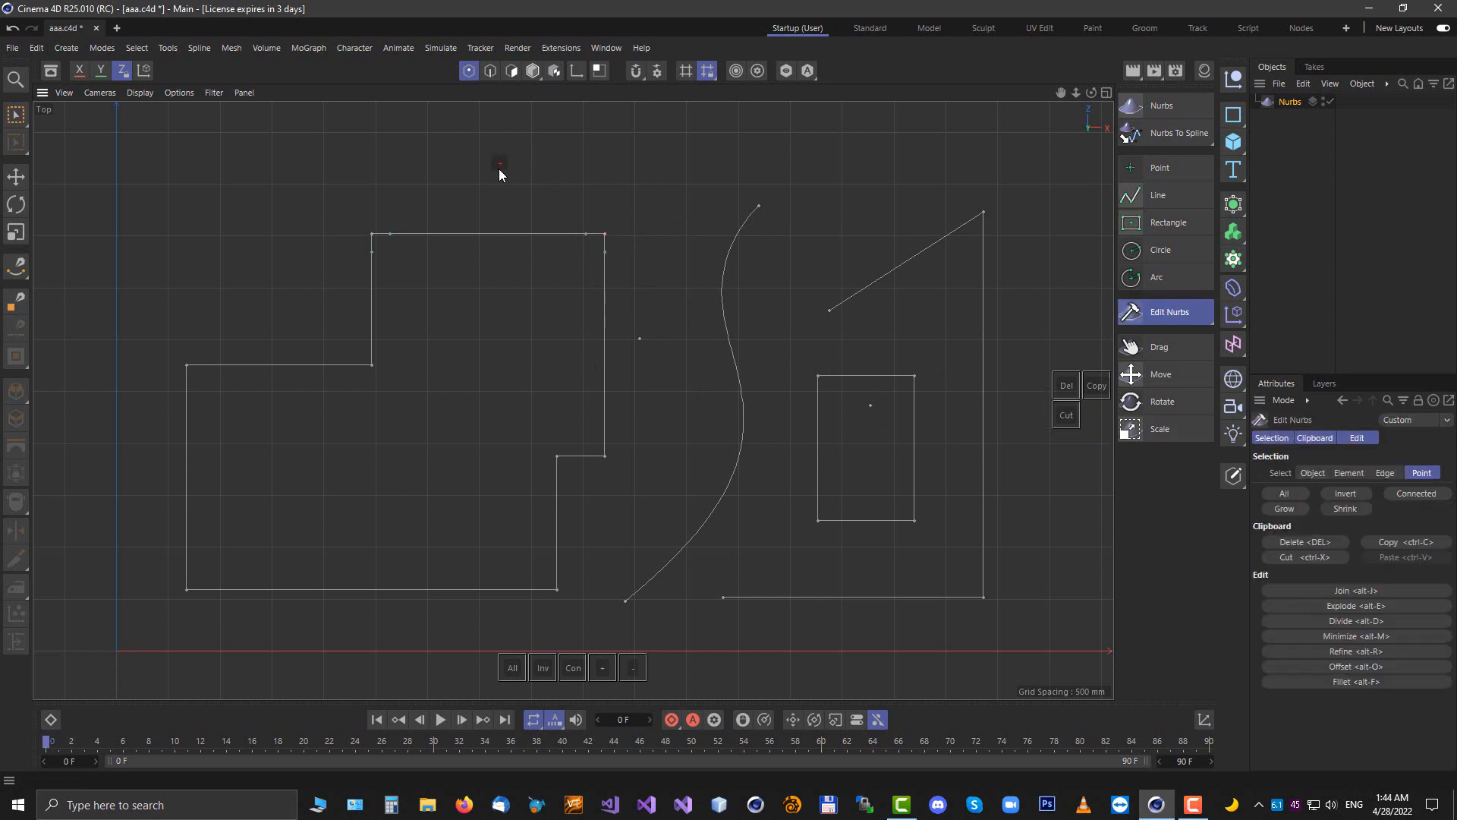
Preview a double-sided Offset on the stepped outline's top edge in edge mode
click(390, 235)
click(489, 70)
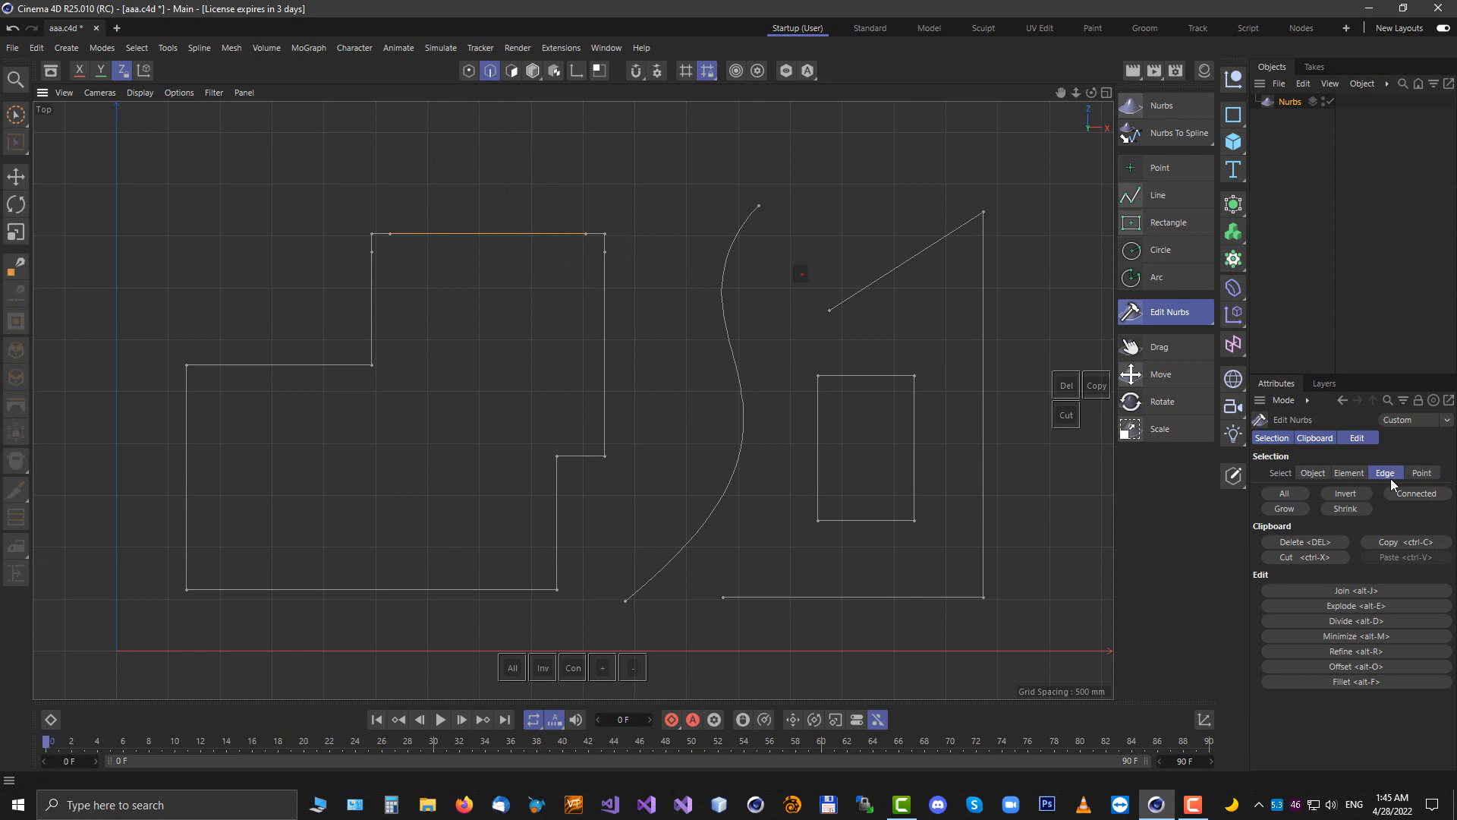
click(1361, 439)
click(1355, 549)
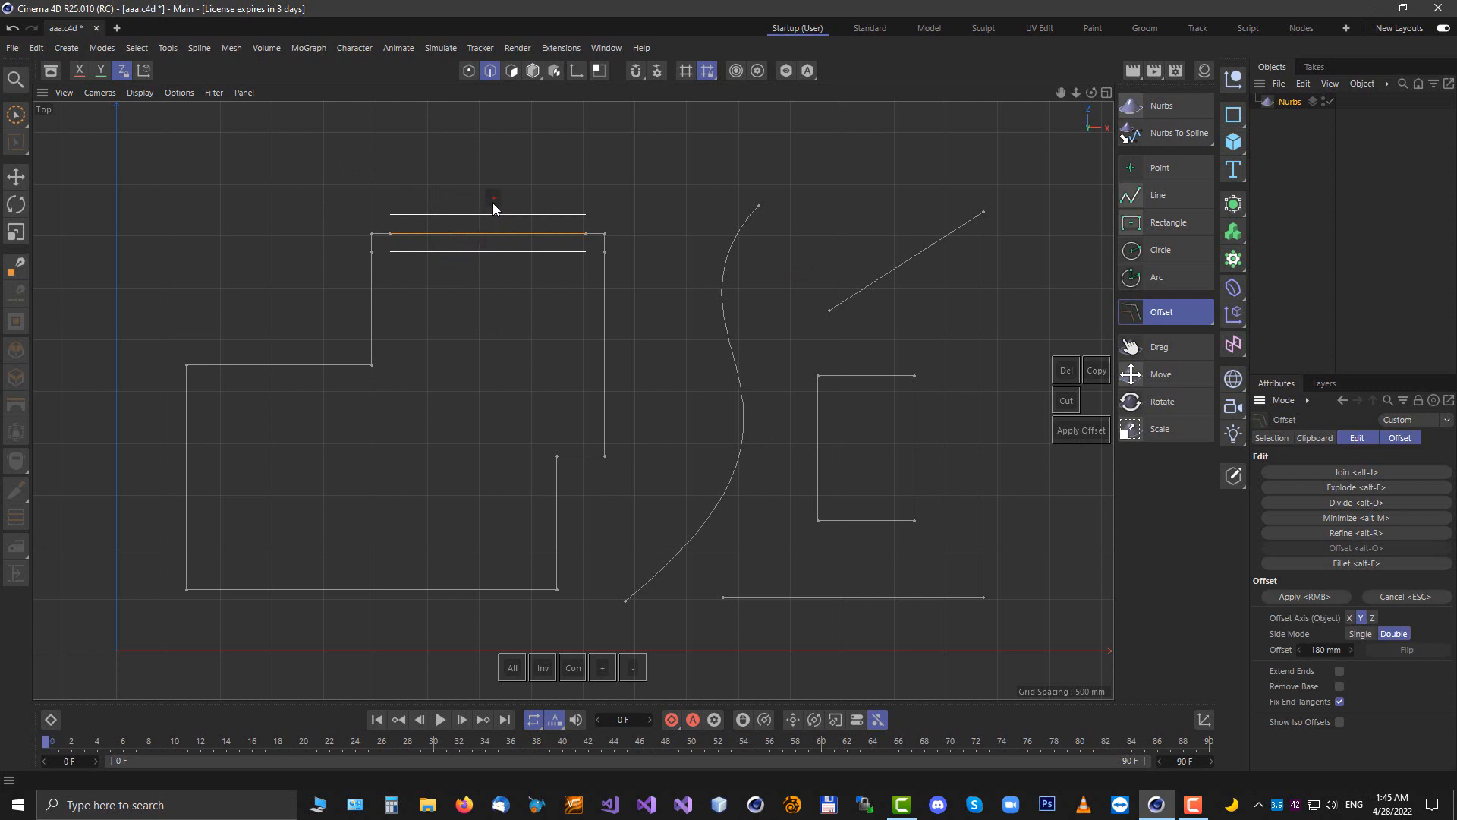
click(395, 175)
click(468, 71)
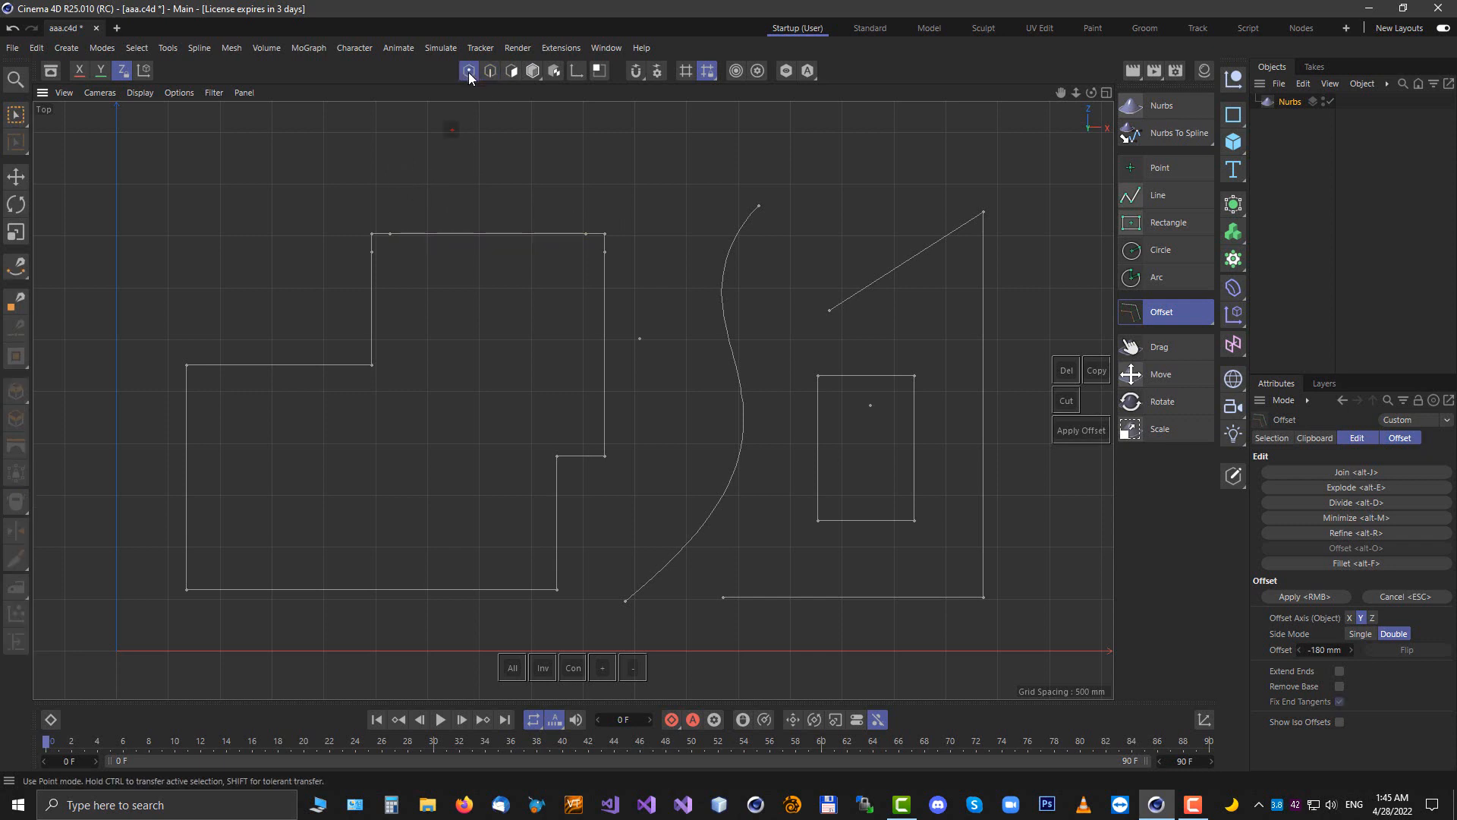
Select the S-shaped curve's top end point and apply the Offset to it
click(760, 205)
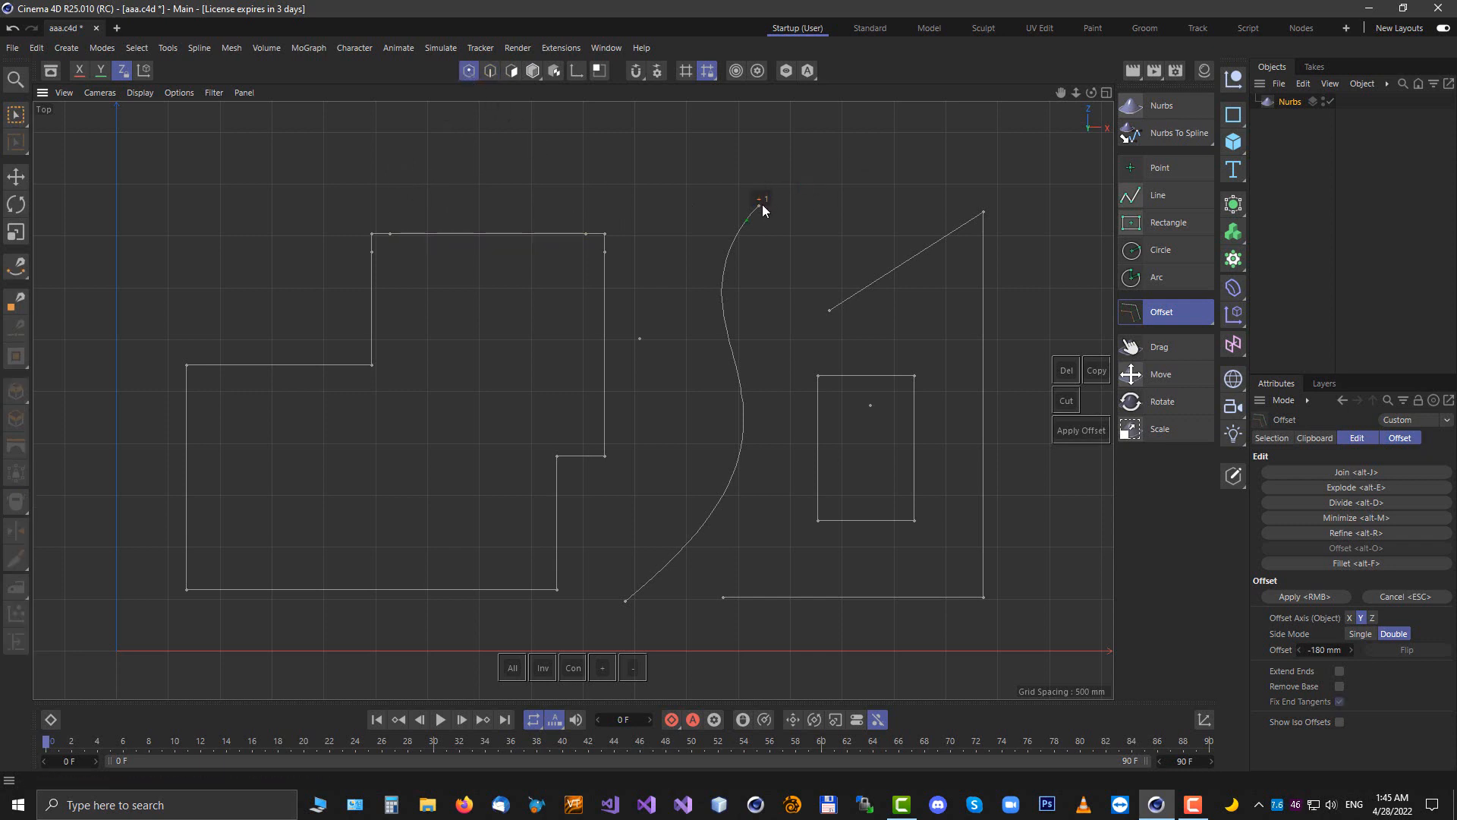
click(1405, 440)
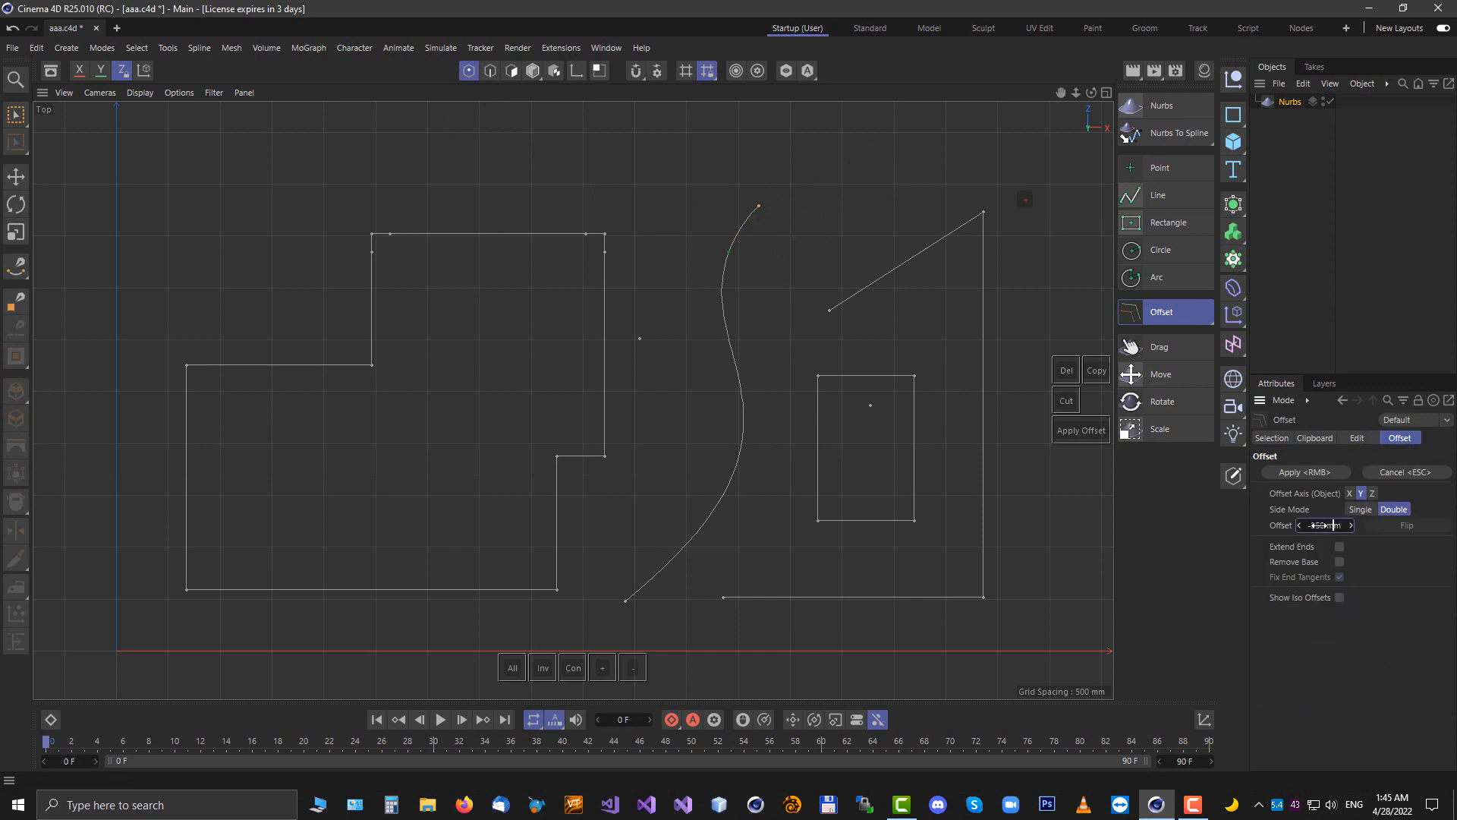
right_click(774, 237)
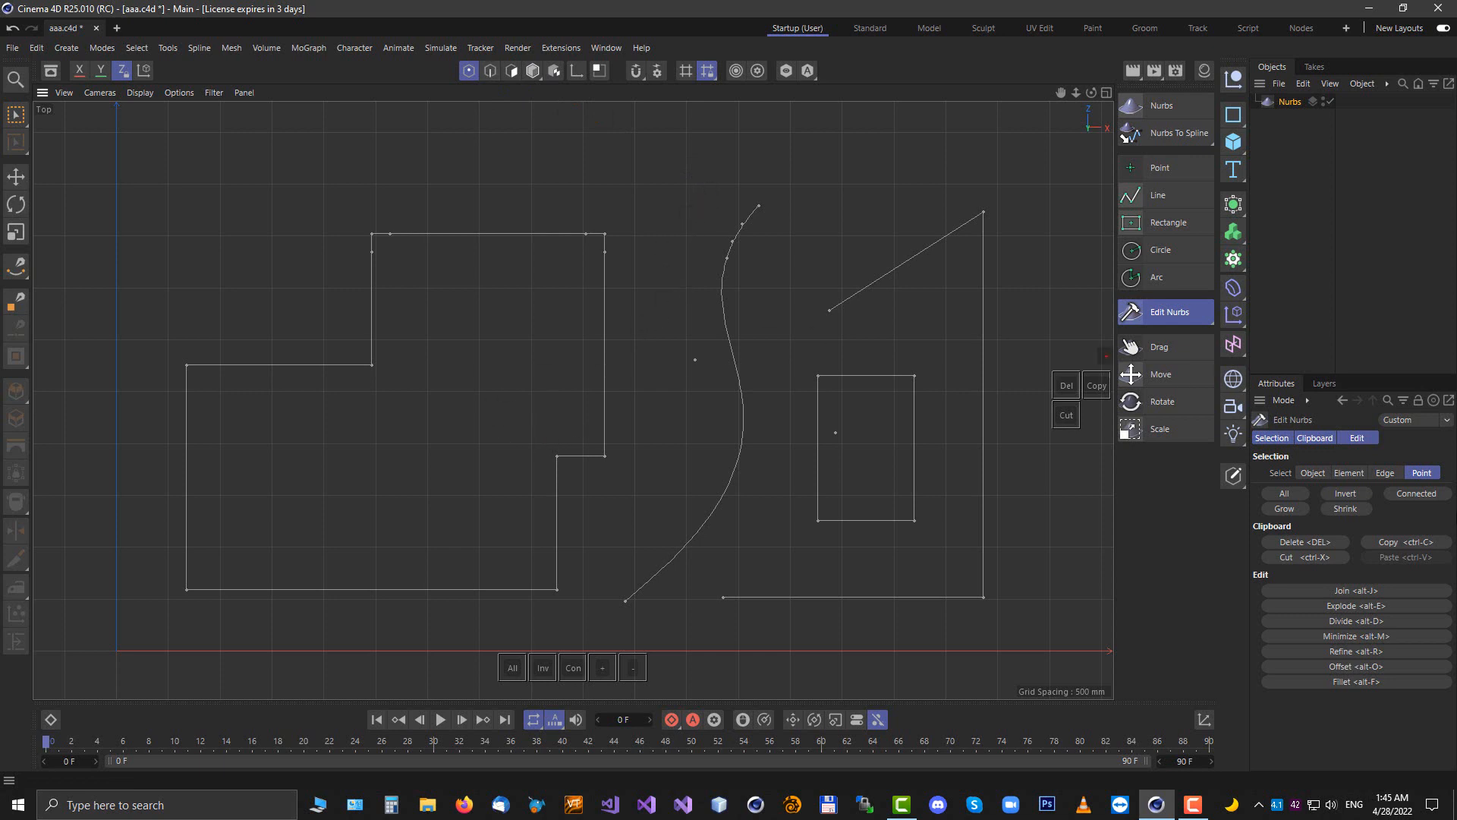
Apply a double-sided -240 mm Offset to the S-shaped curve, toggling Remove Base
click(1358, 438)
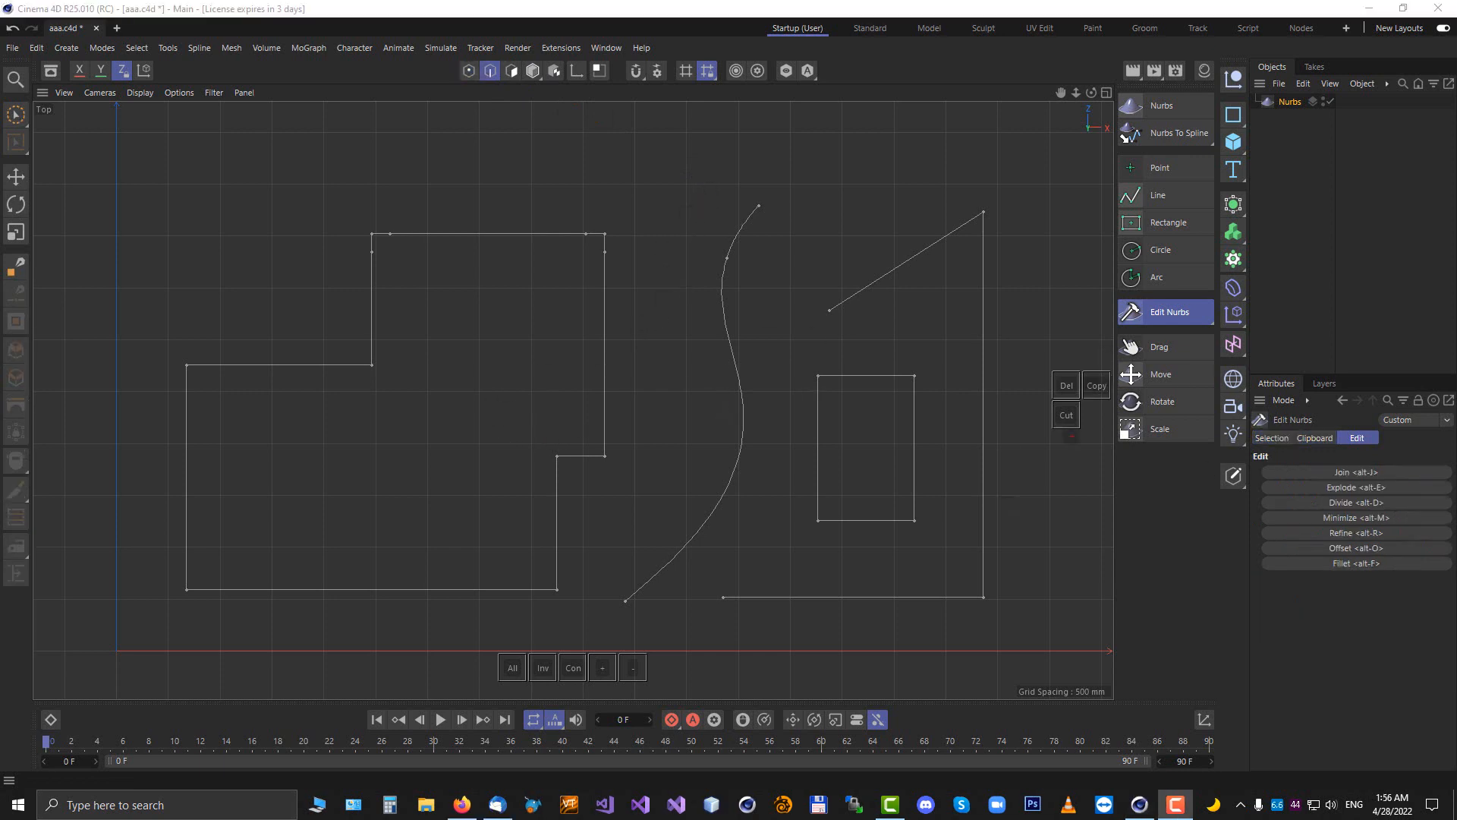
click(1349, 548)
click(1399, 438)
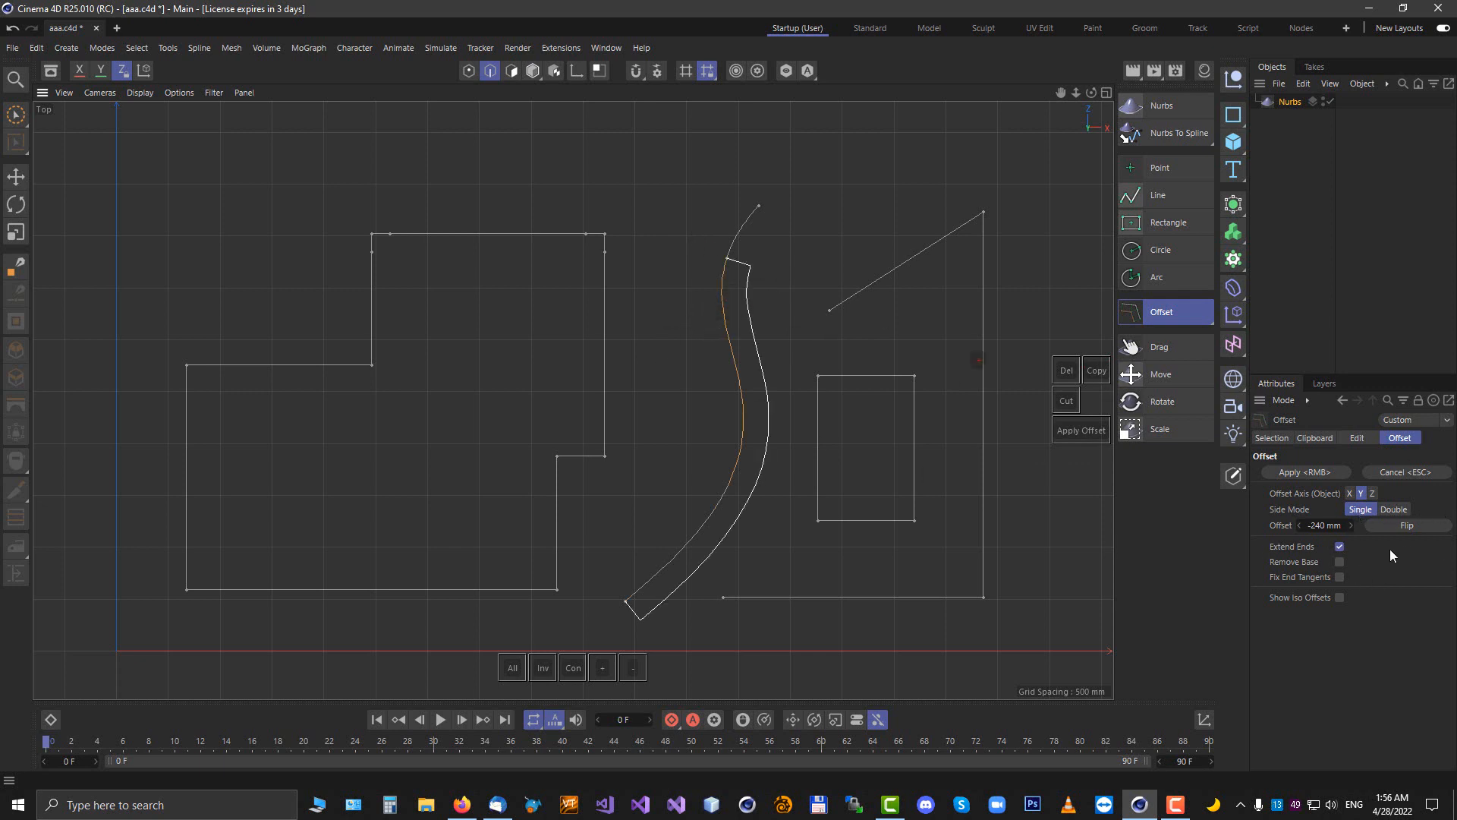
click(1395, 509)
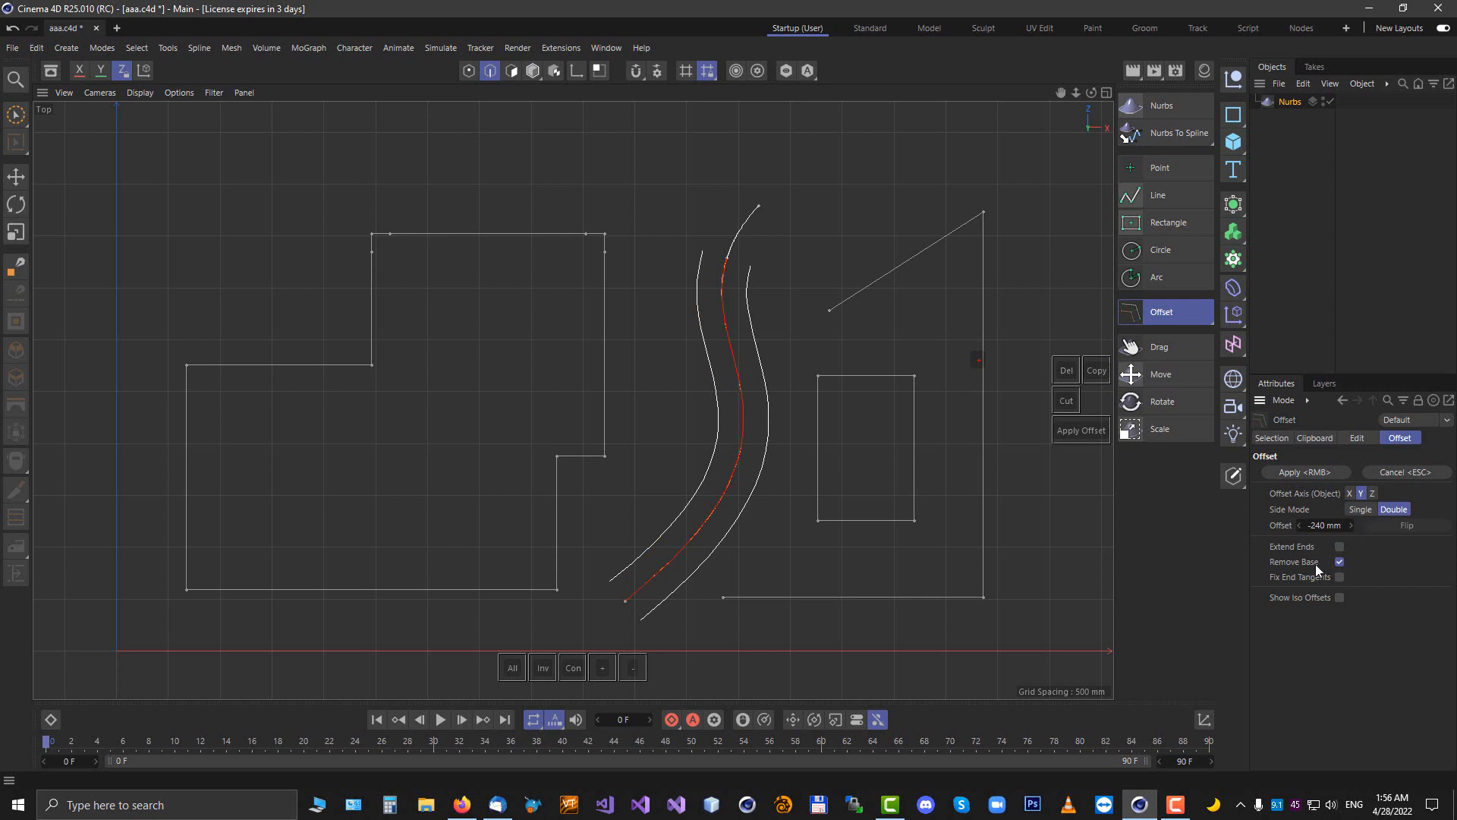
click(1341, 560)
click(1340, 562)
click(1339, 563)
right_click(794, 252)
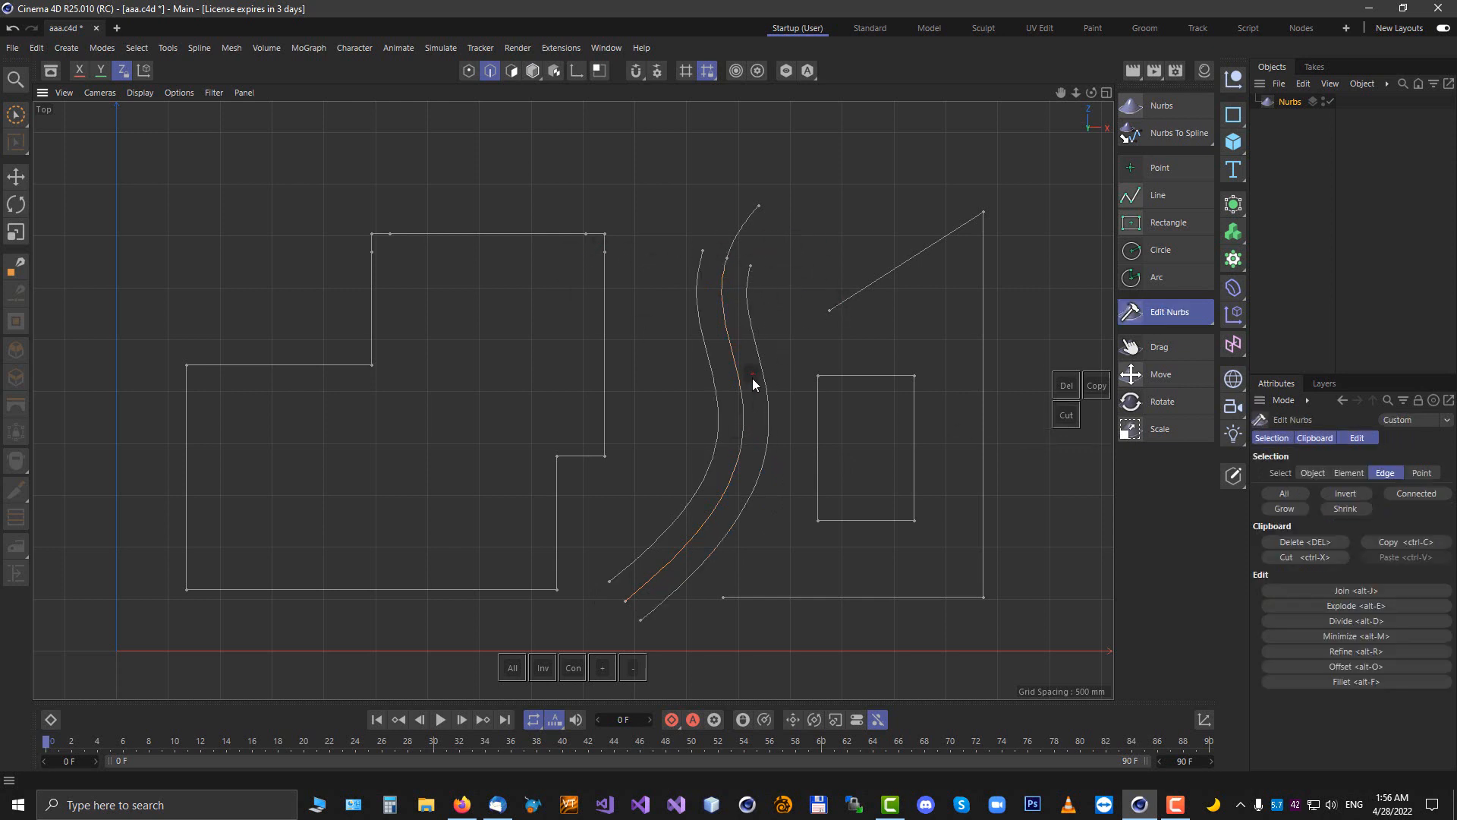
Undo the double-sided offset and restart Offset on the S-shaped curve as single-sided with Extend Ends enabled
key(ctrl+z)
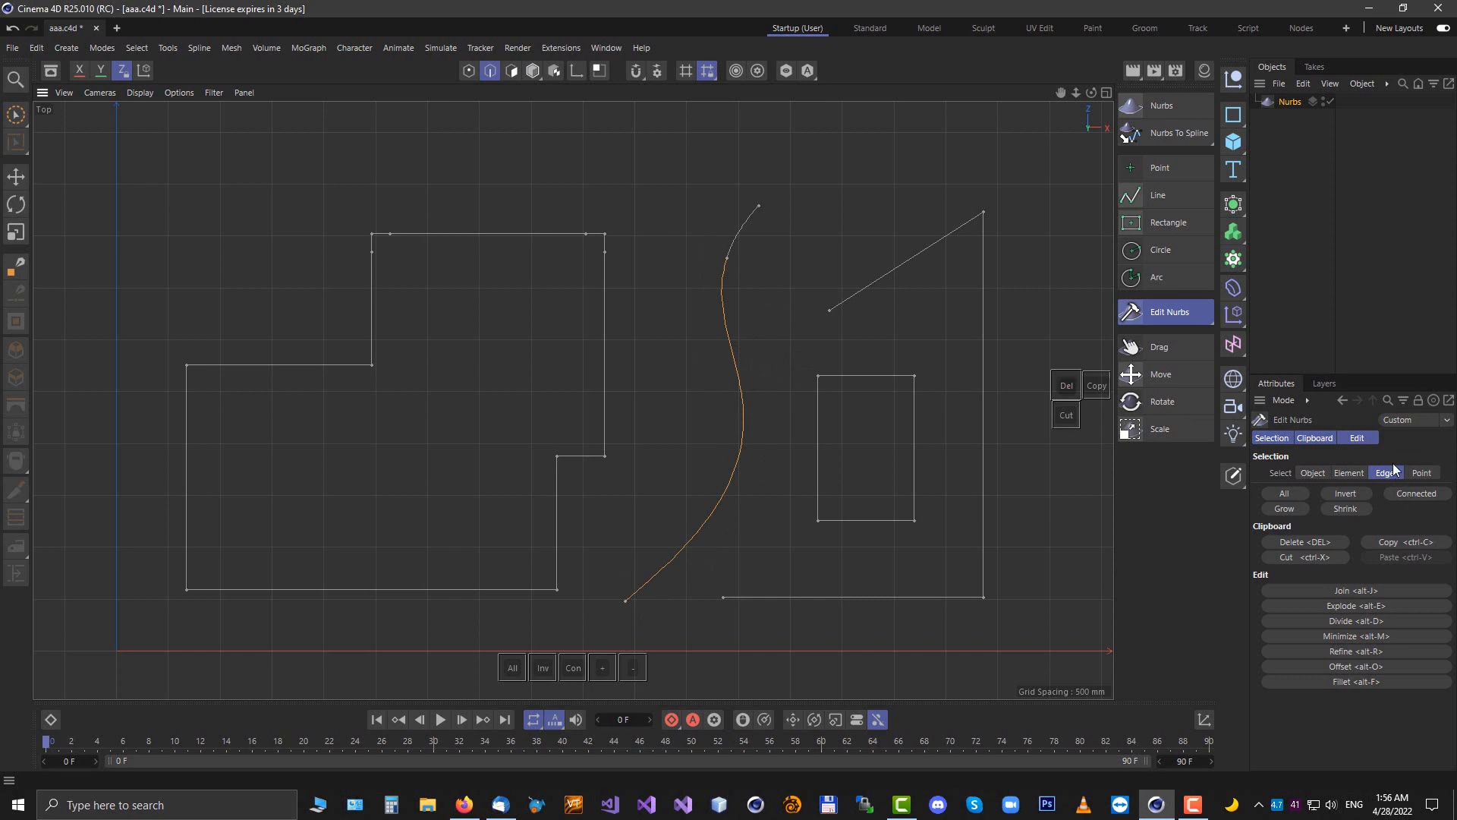
click(1364, 440)
click(1347, 547)
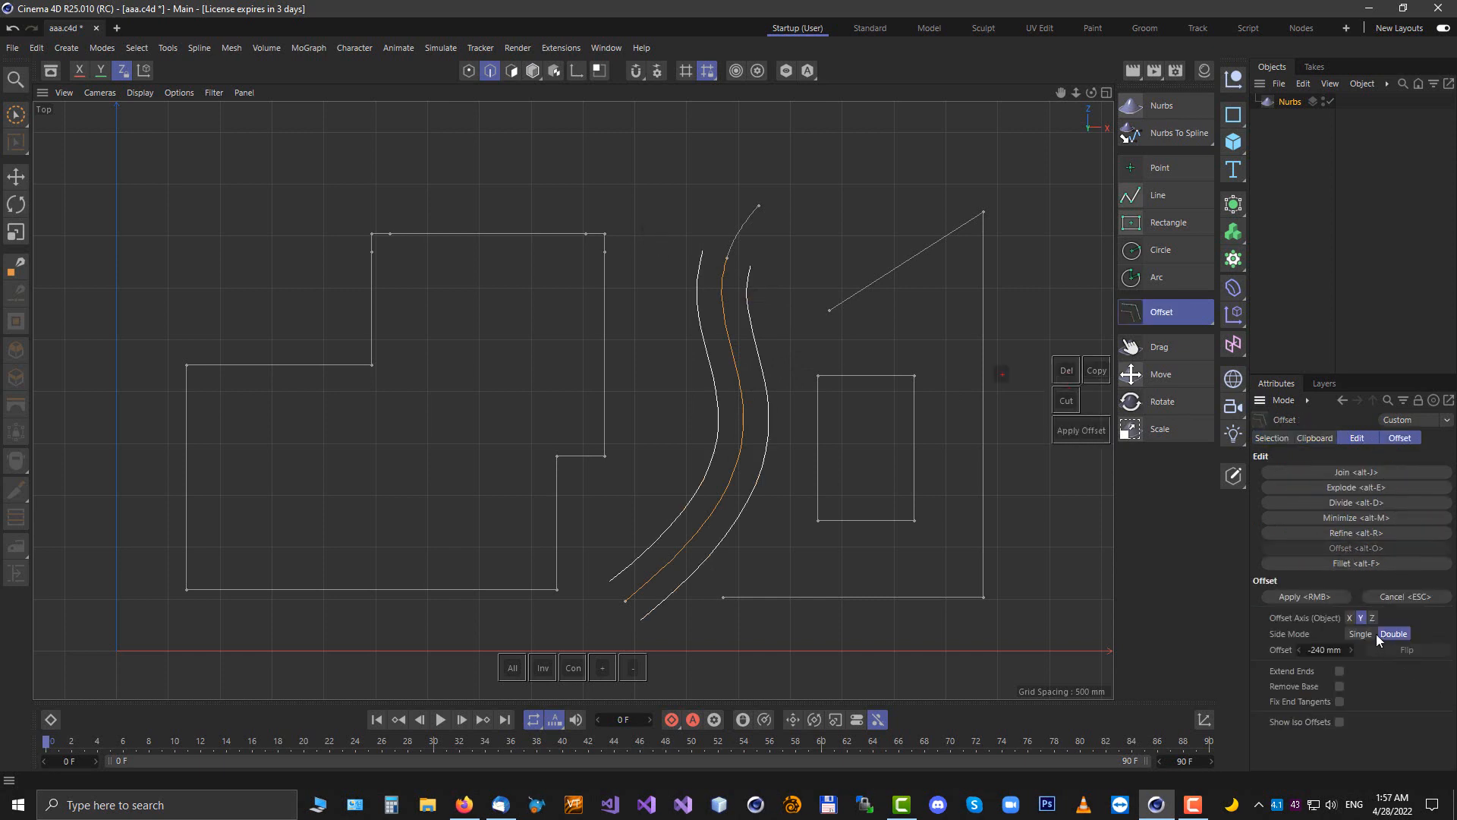
click(1341, 672)
click(1359, 635)
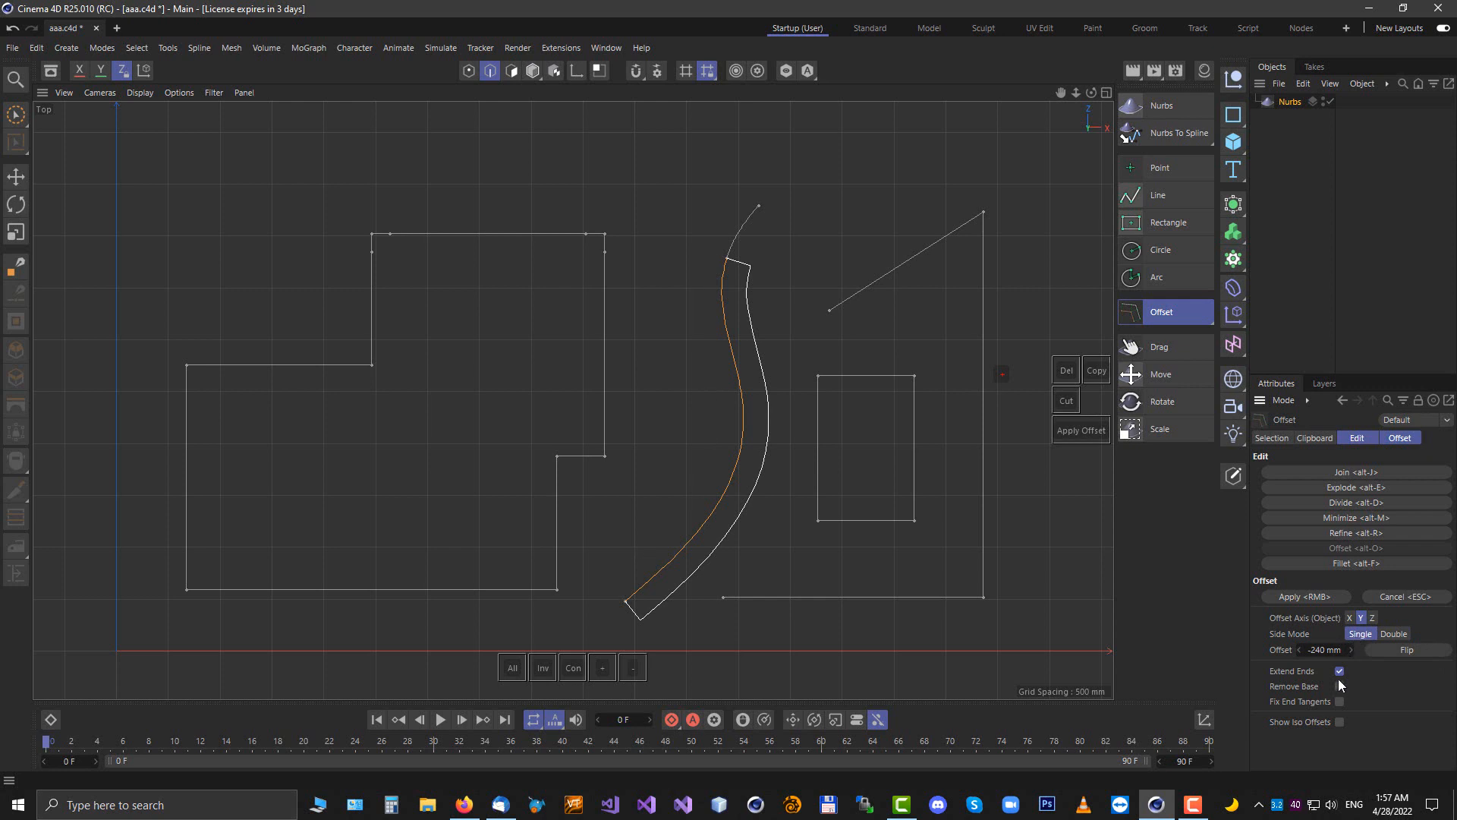
Set the S-curve's offset to -360 mm and toggle Flip to compare both sides
click(1392, 648)
click(1392, 649)
click(1391, 648)
drag(1327, 650, 1291, 650)
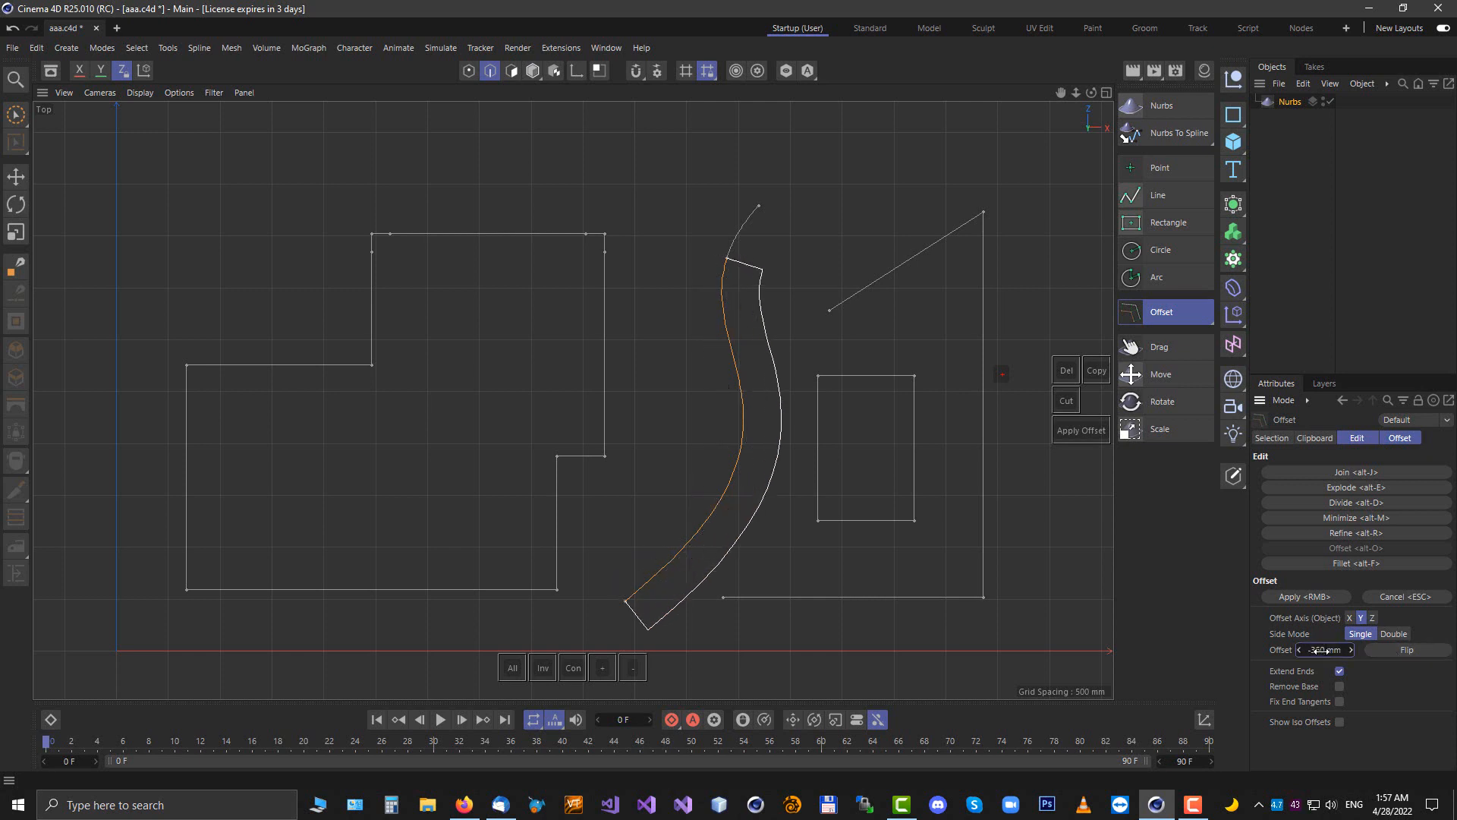
click(1406, 647)
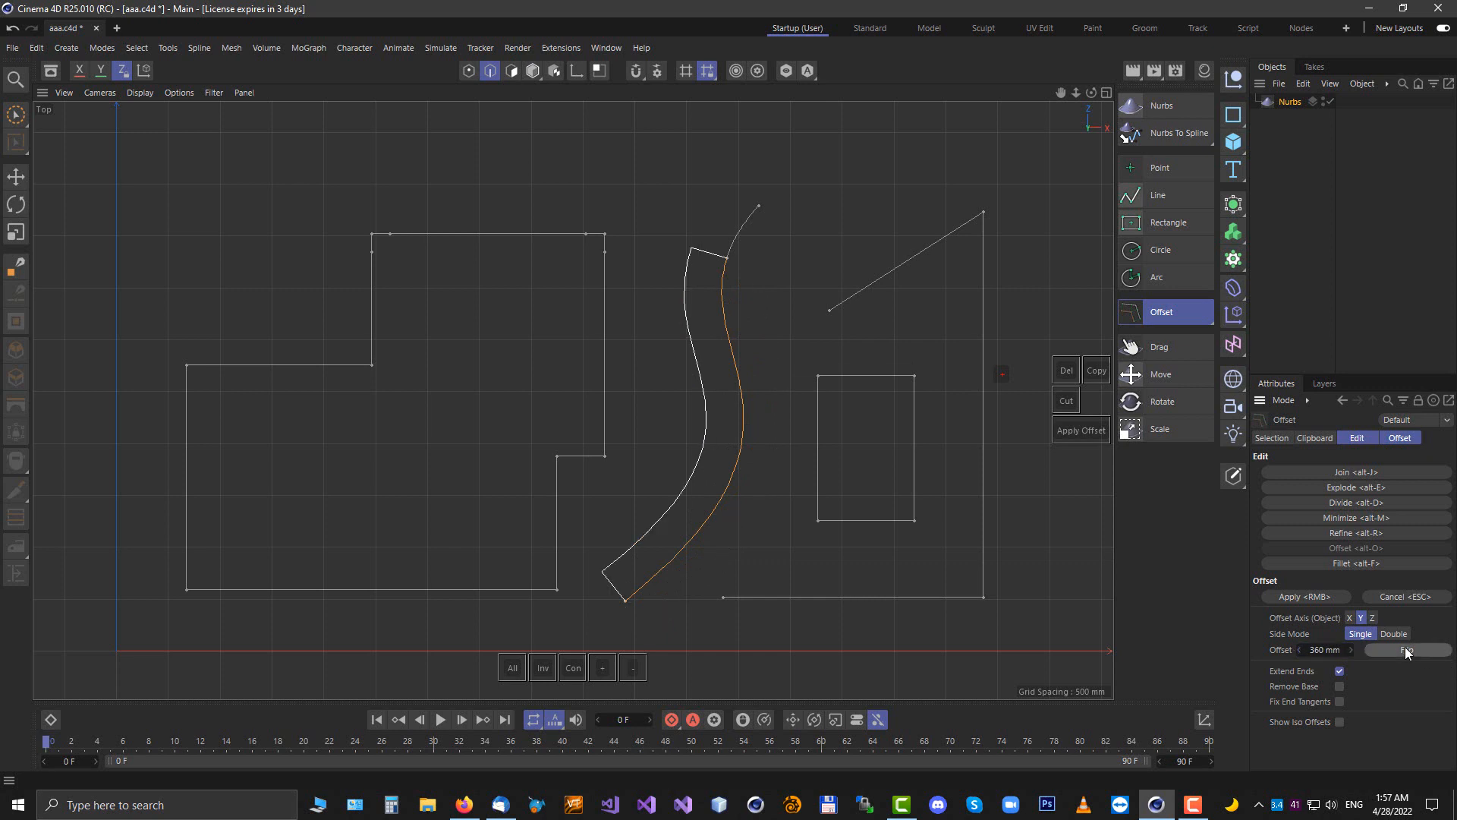
click(1405, 649)
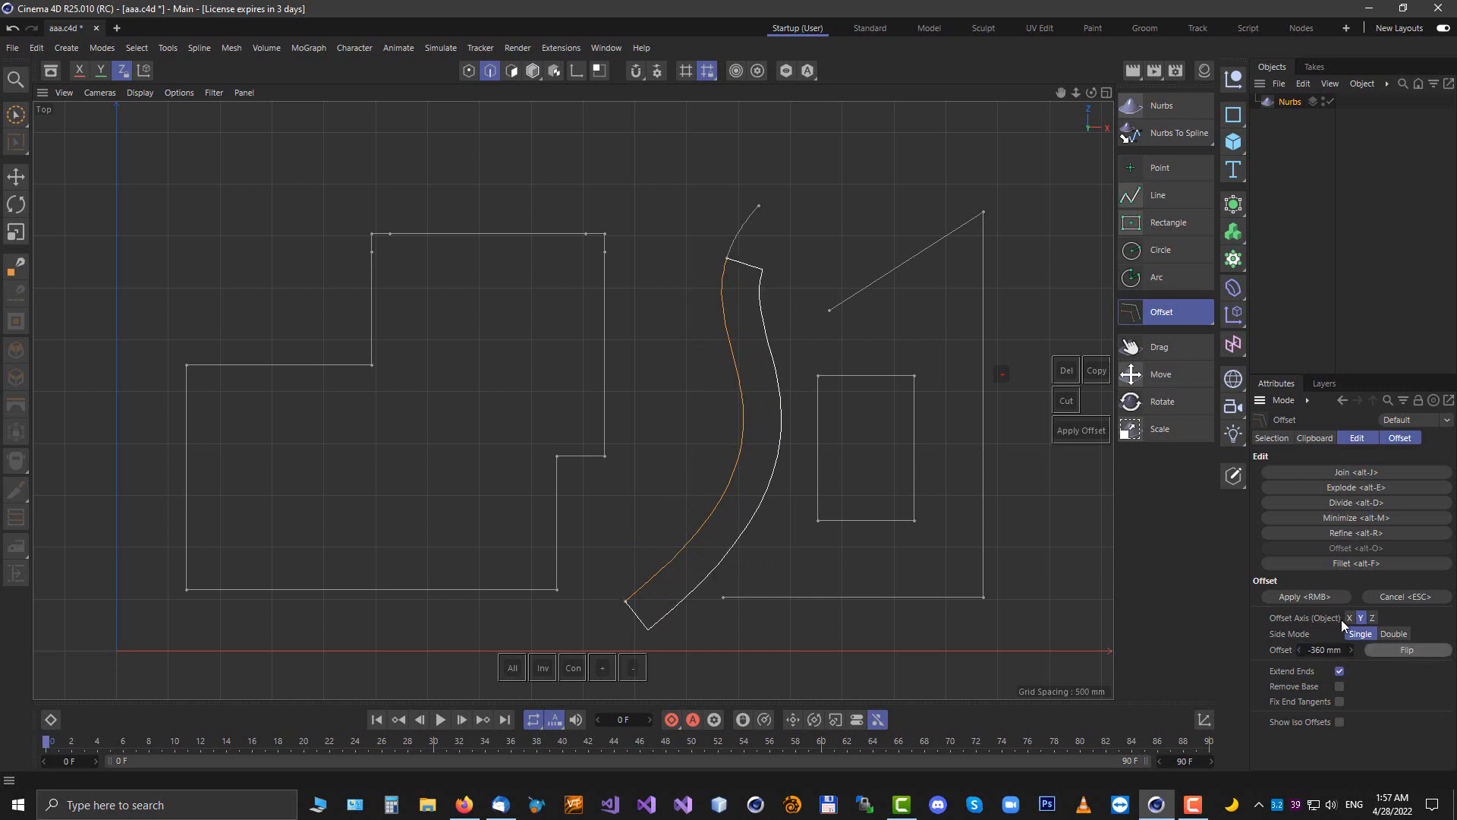
Compare the S-curve's offset in perspective by switching the offset axis to X and then to Z
scroll(592, 316, down, 2)
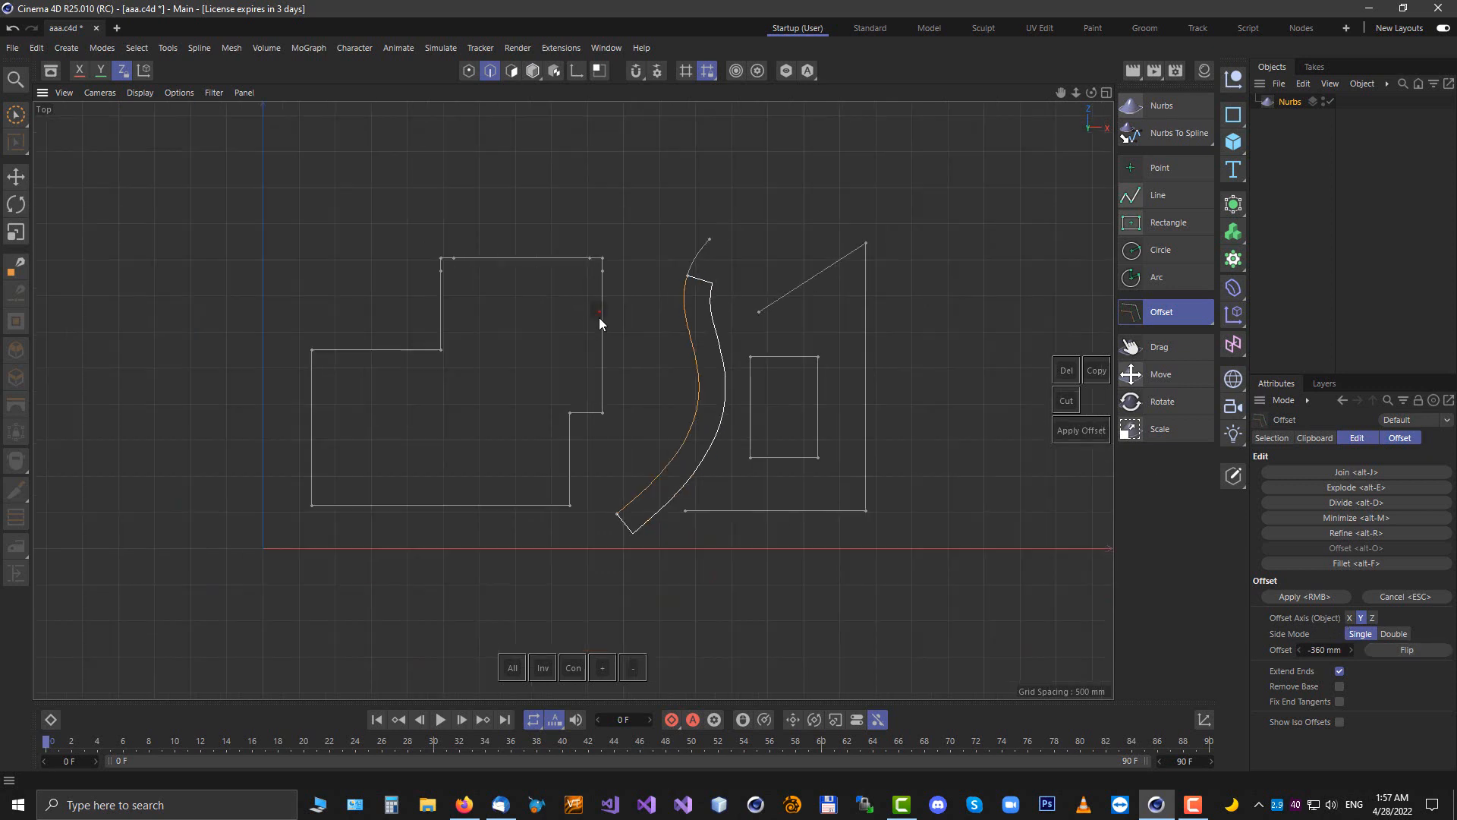
key(Escape)
click(701, 351)
key(F1)
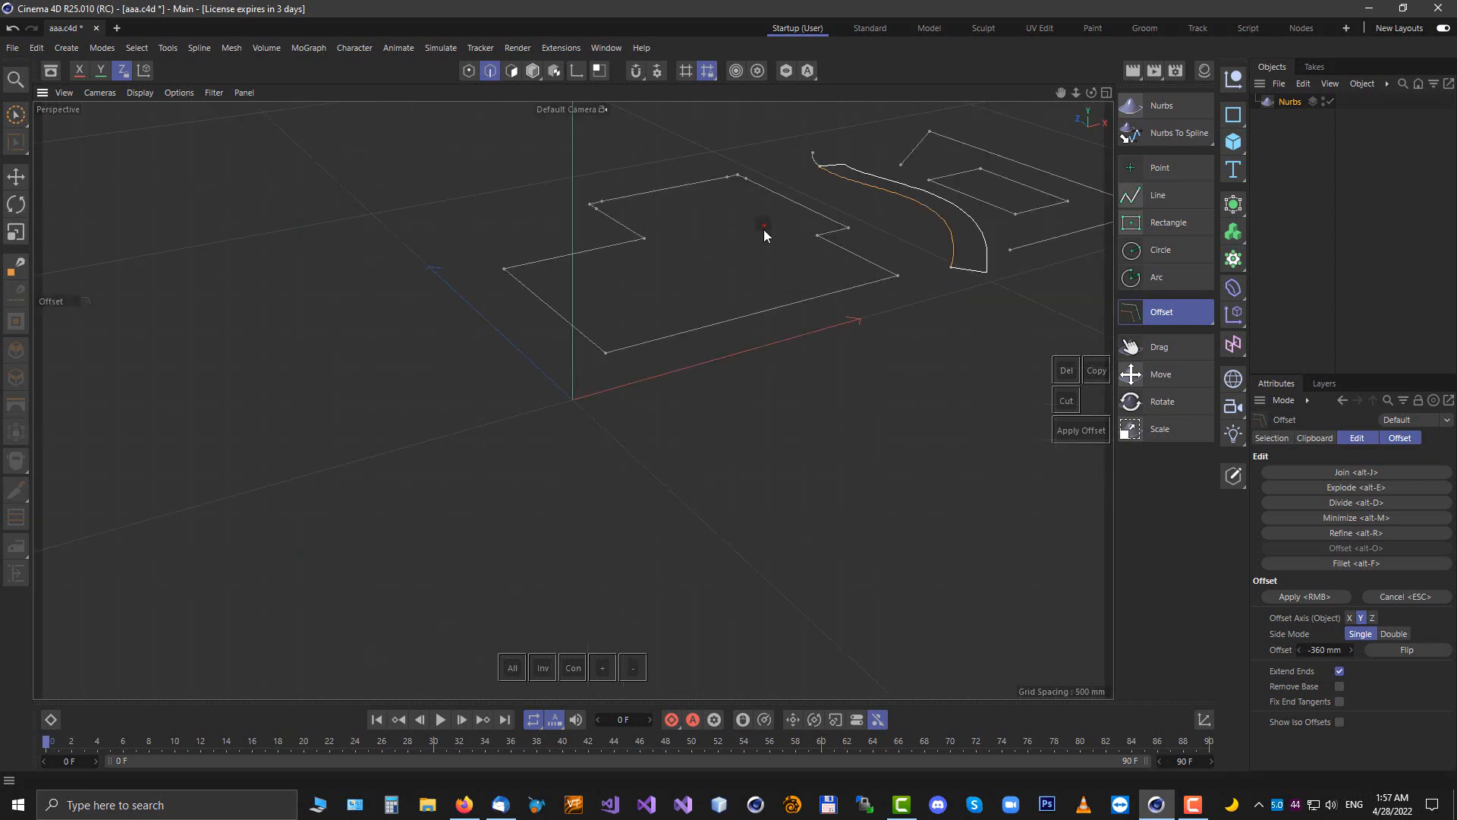
alt+drag(767, 221, 683, 497)
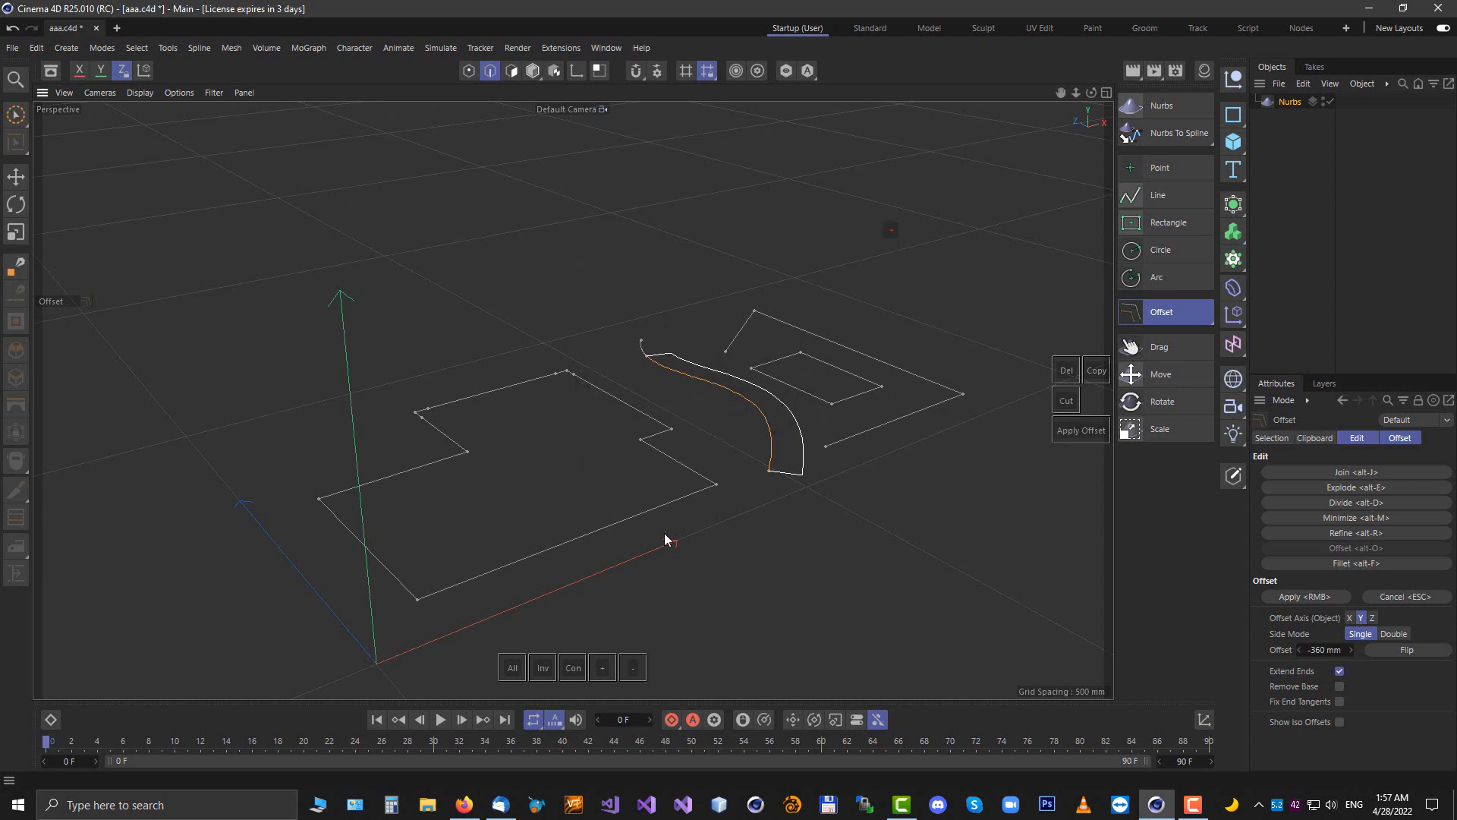
click(1351, 618)
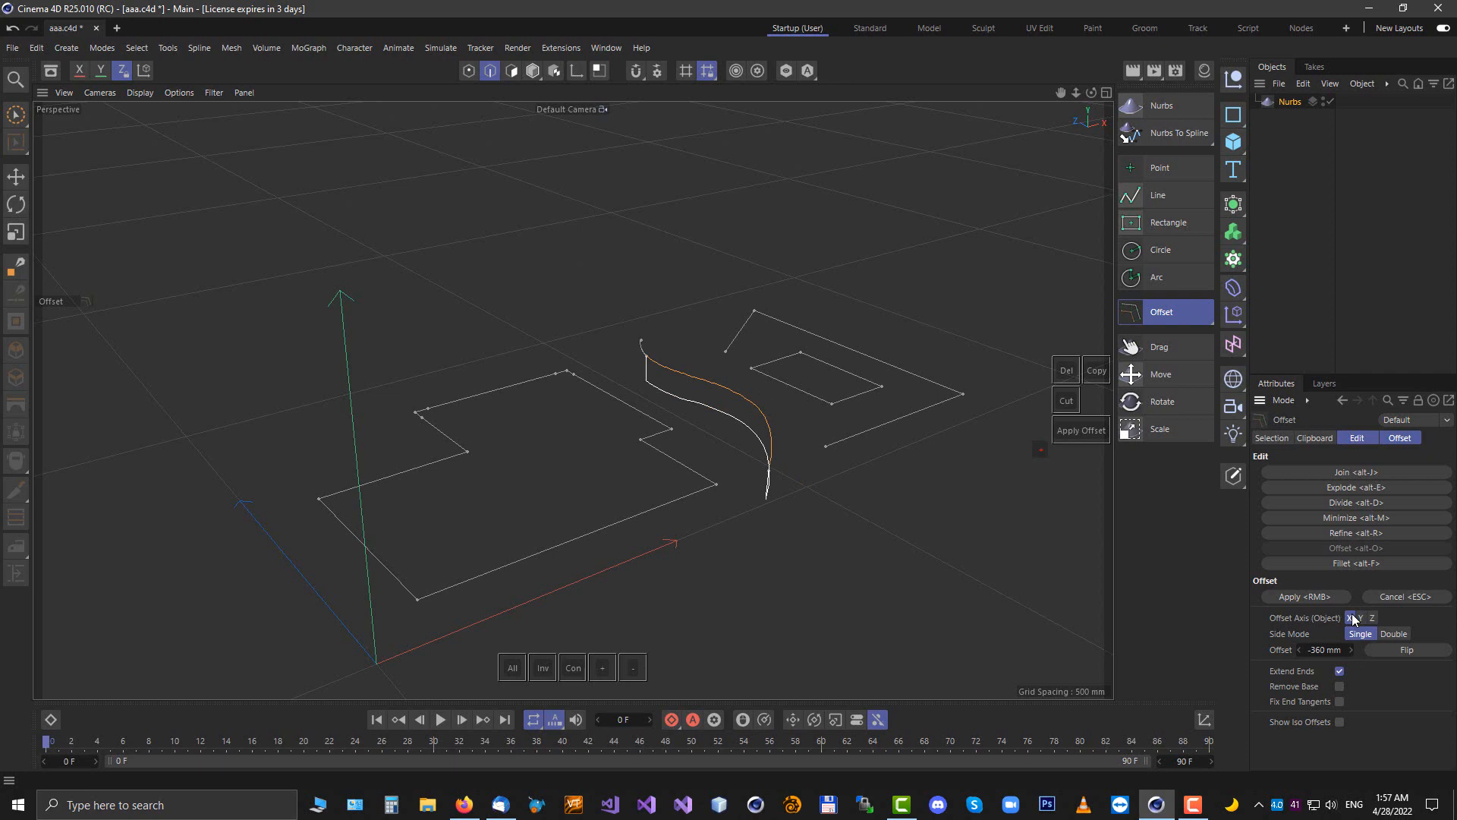
alt+drag(898, 471, 920, 434)
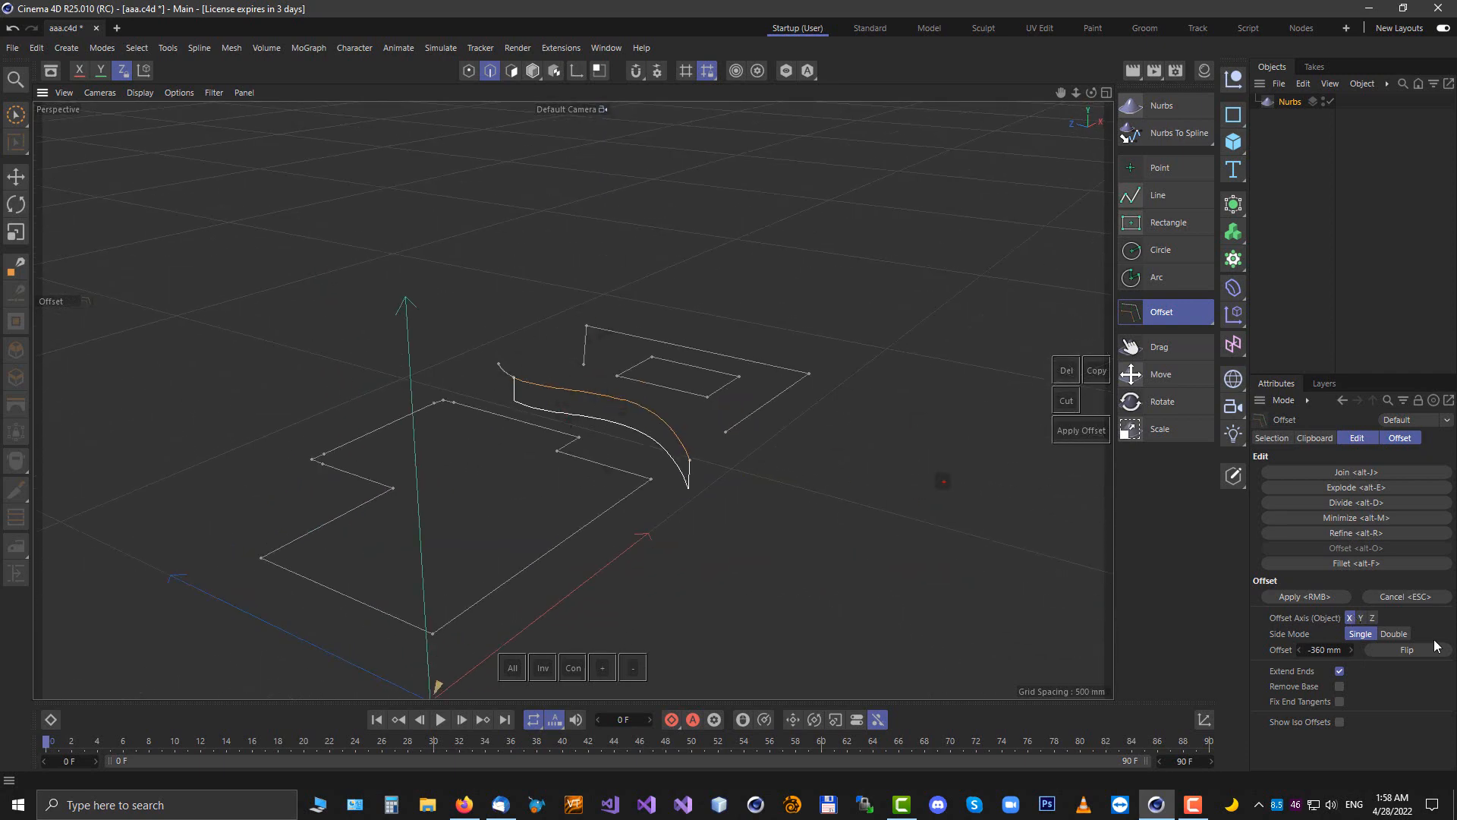
click(1372, 618)
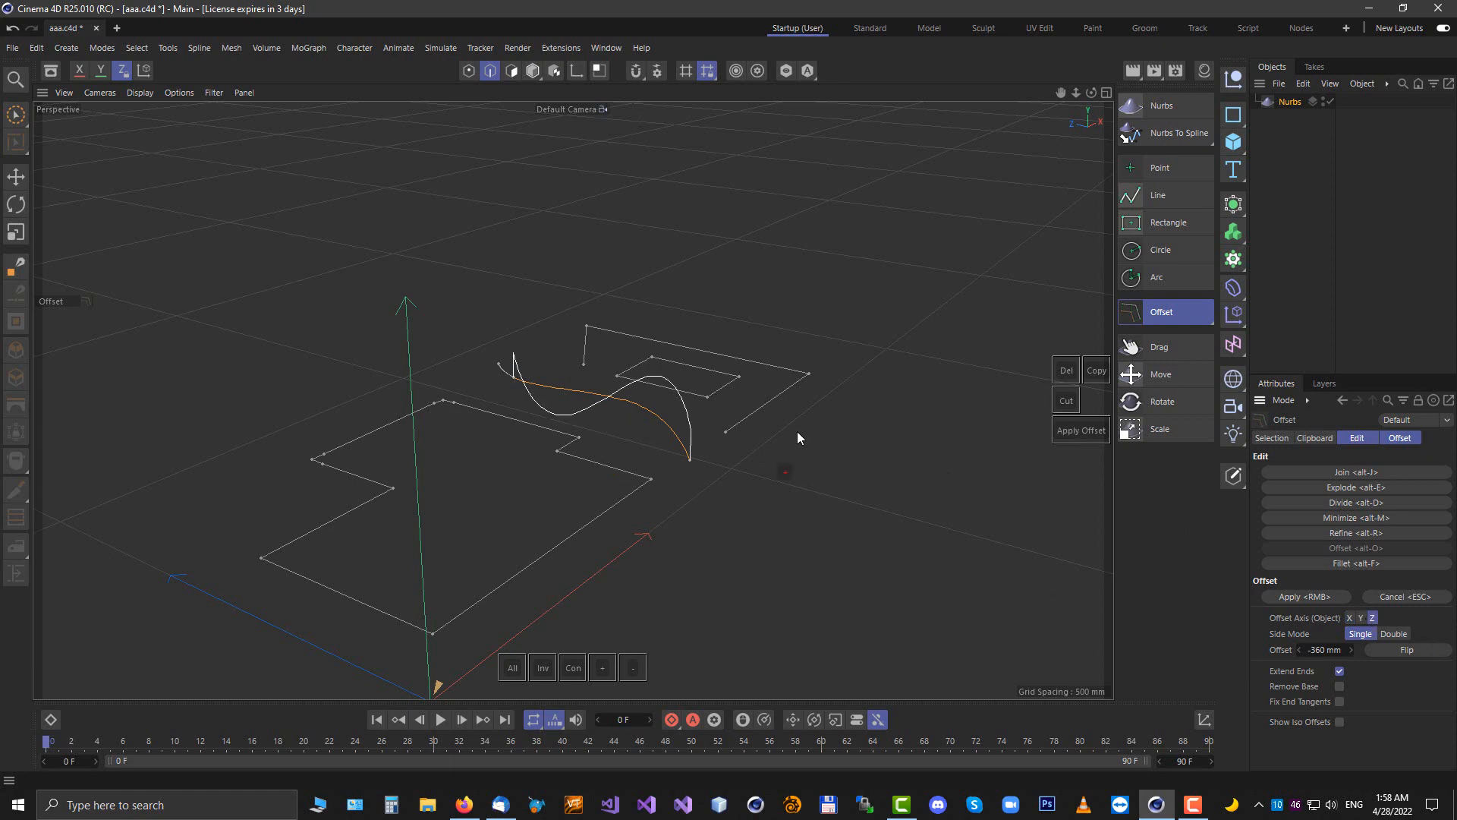
Compare the S-curve's offset along the Y and X axes, then apply the offset along Y
alt+drag(797, 431, 950, 410)
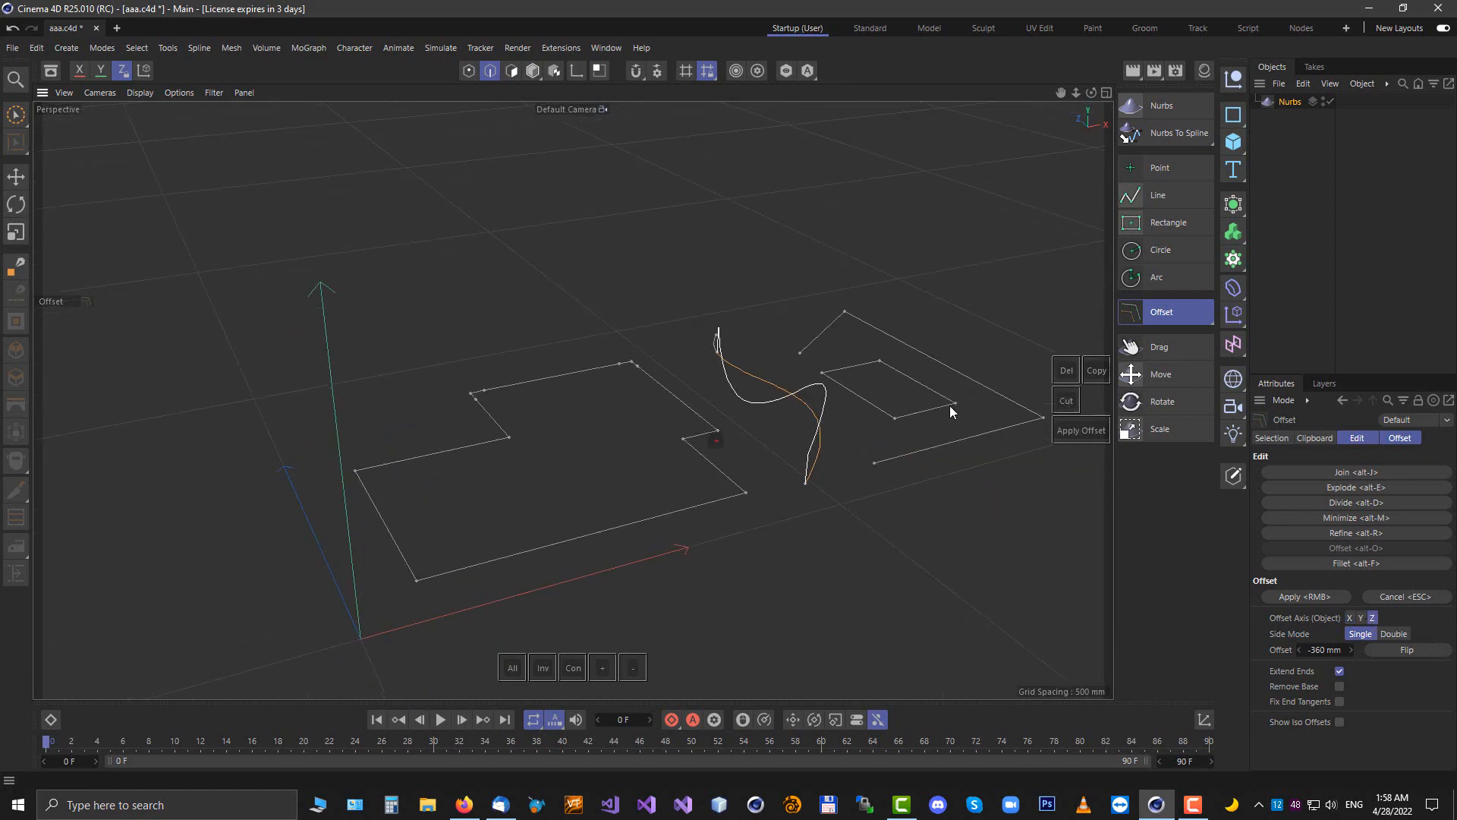
click(1361, 617)
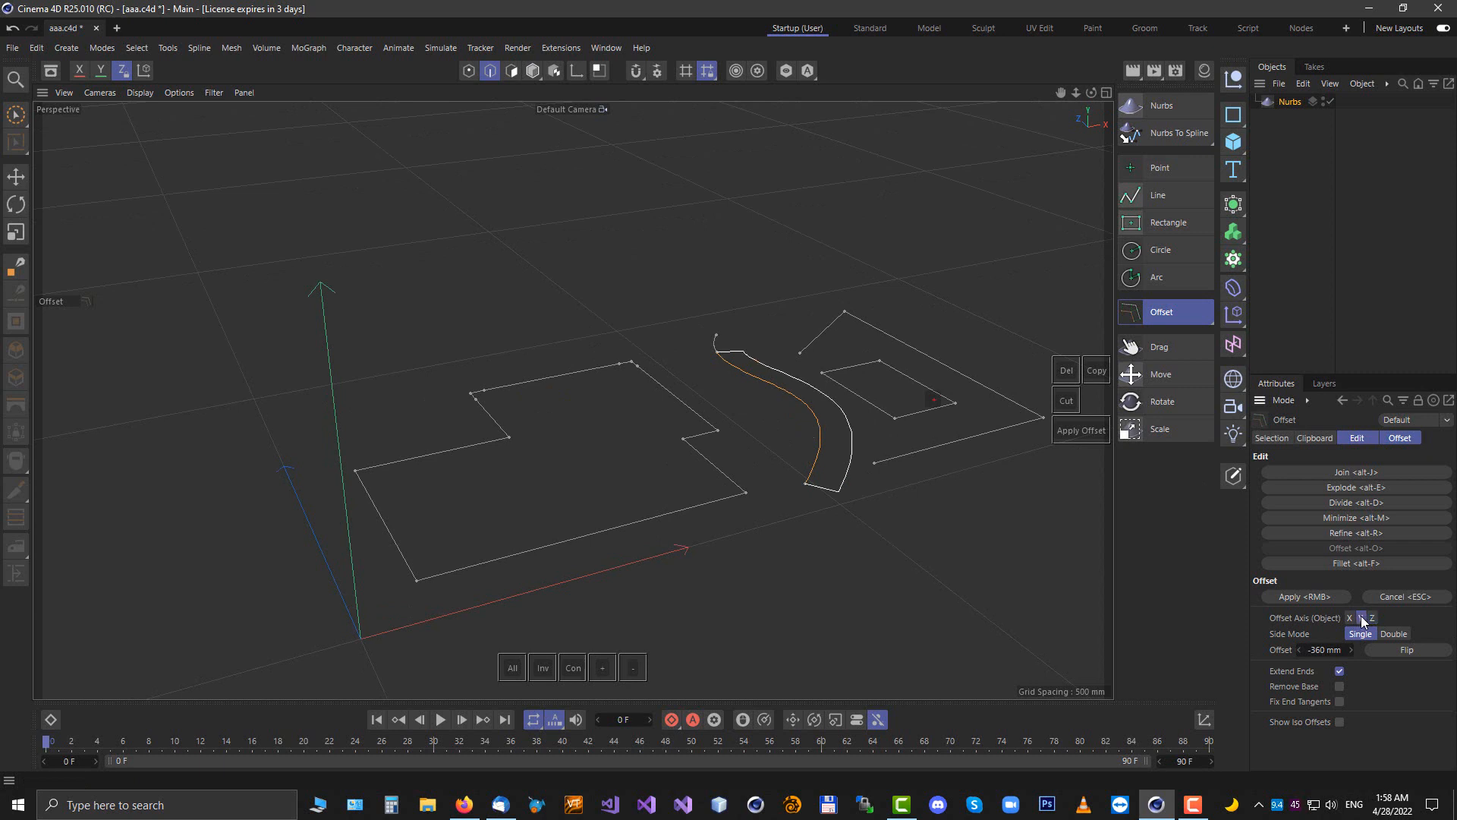
alt+drag(848, 432, 789, 379)
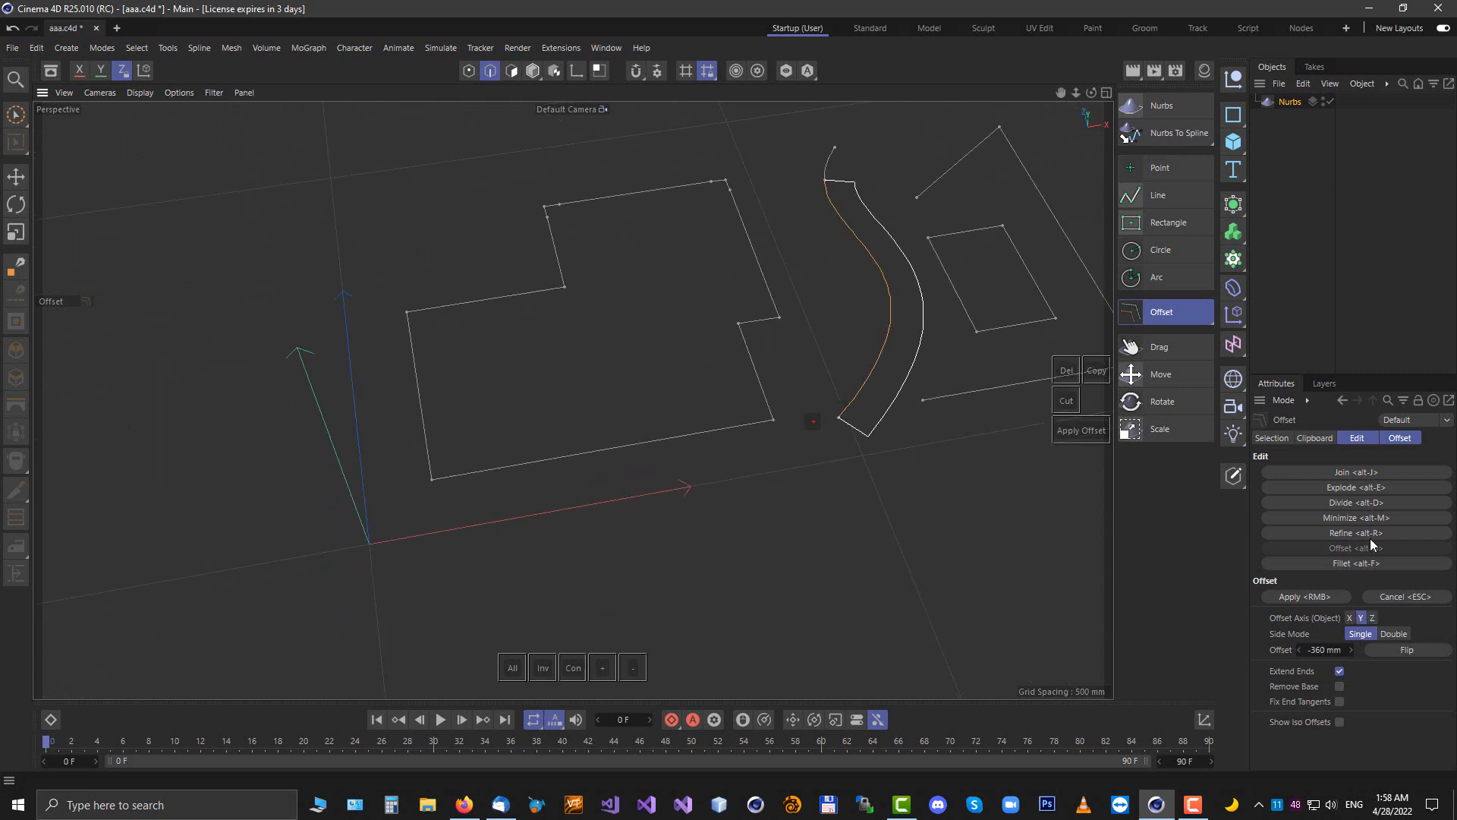
click(1350, 618)
alt+drag(832, 527, 873, 455)
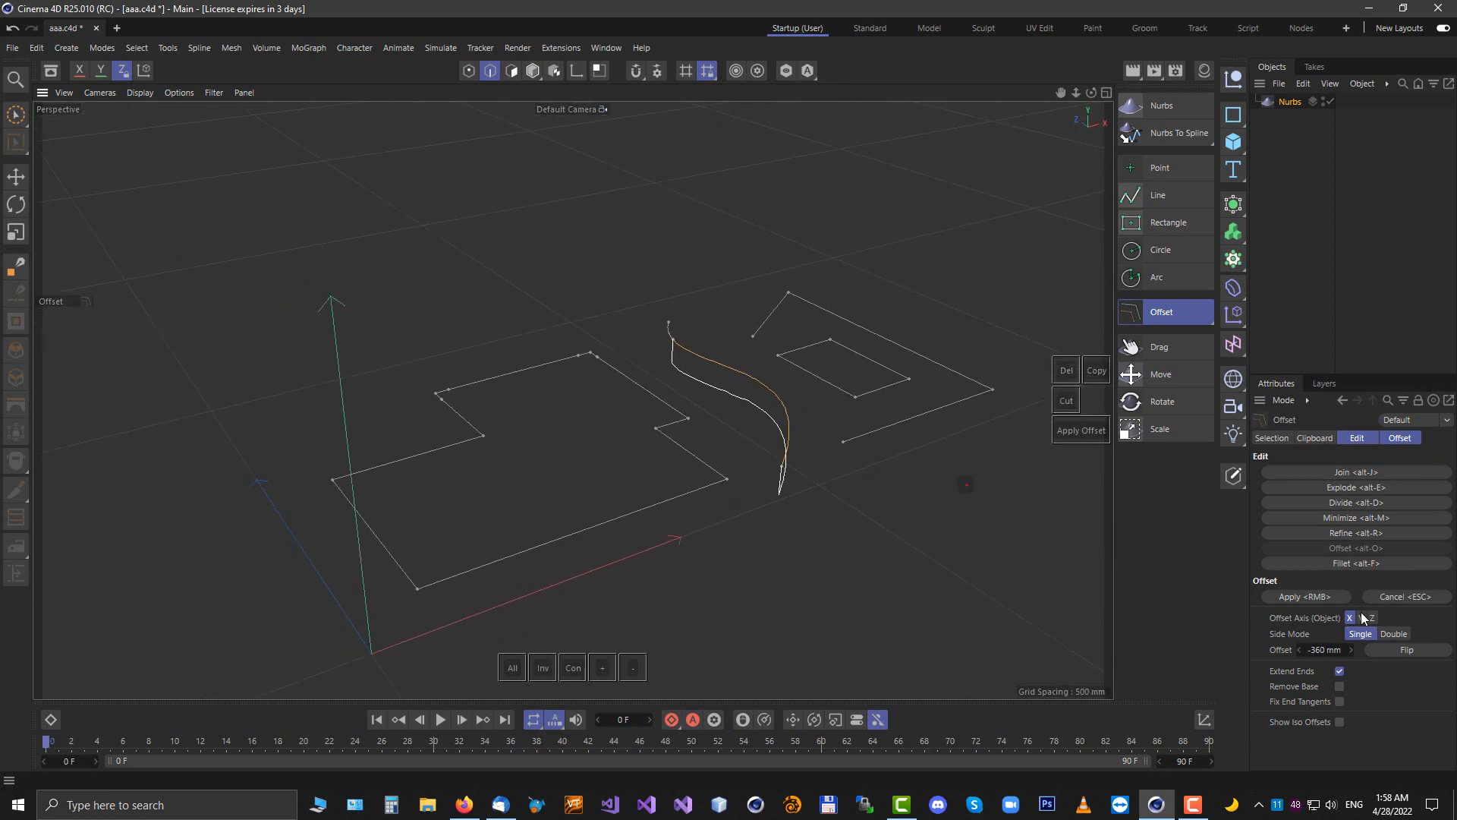
click(1361, 618)
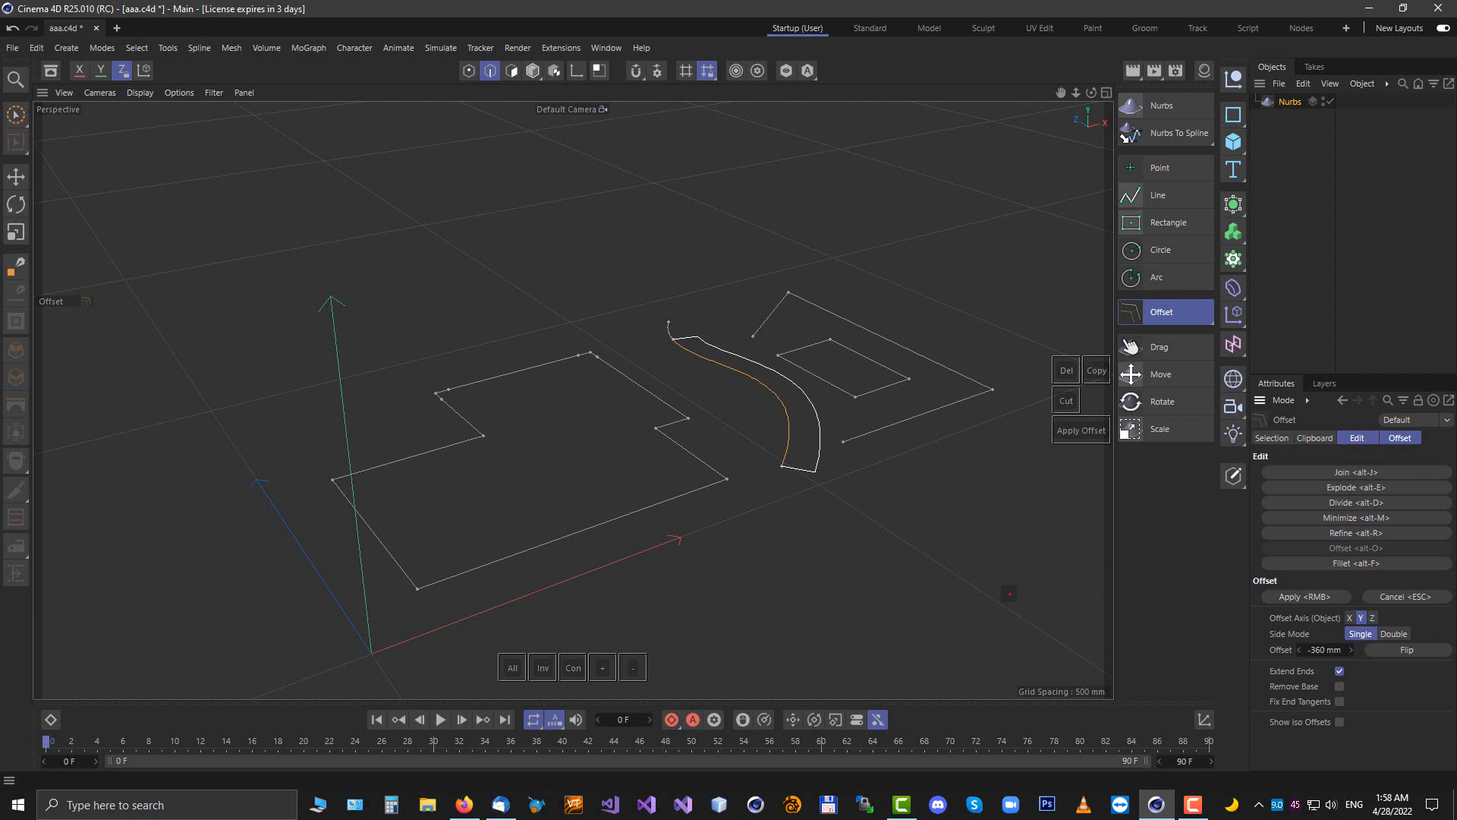
click(1399, 438)
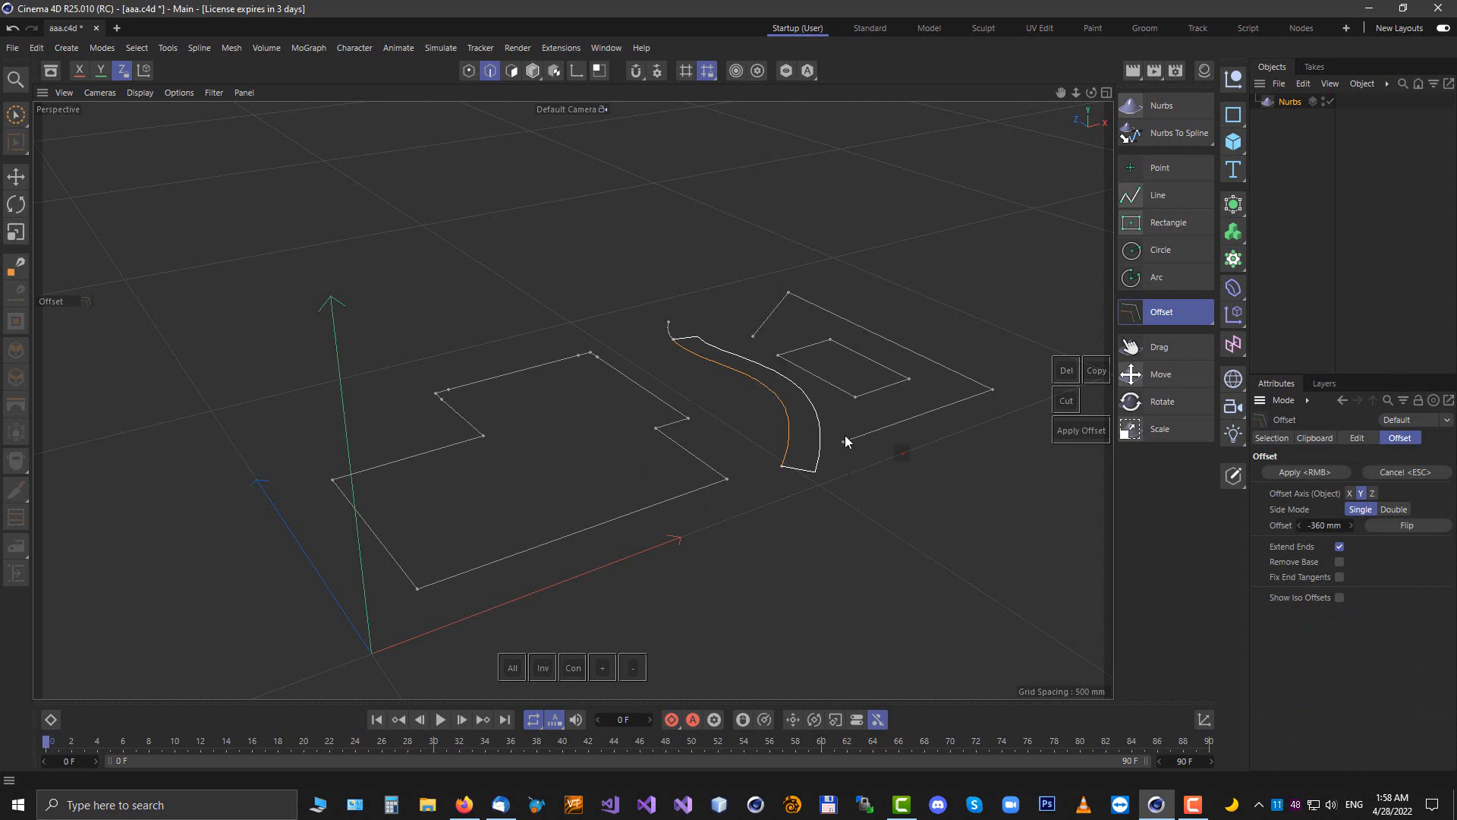
right_click(920, 544)
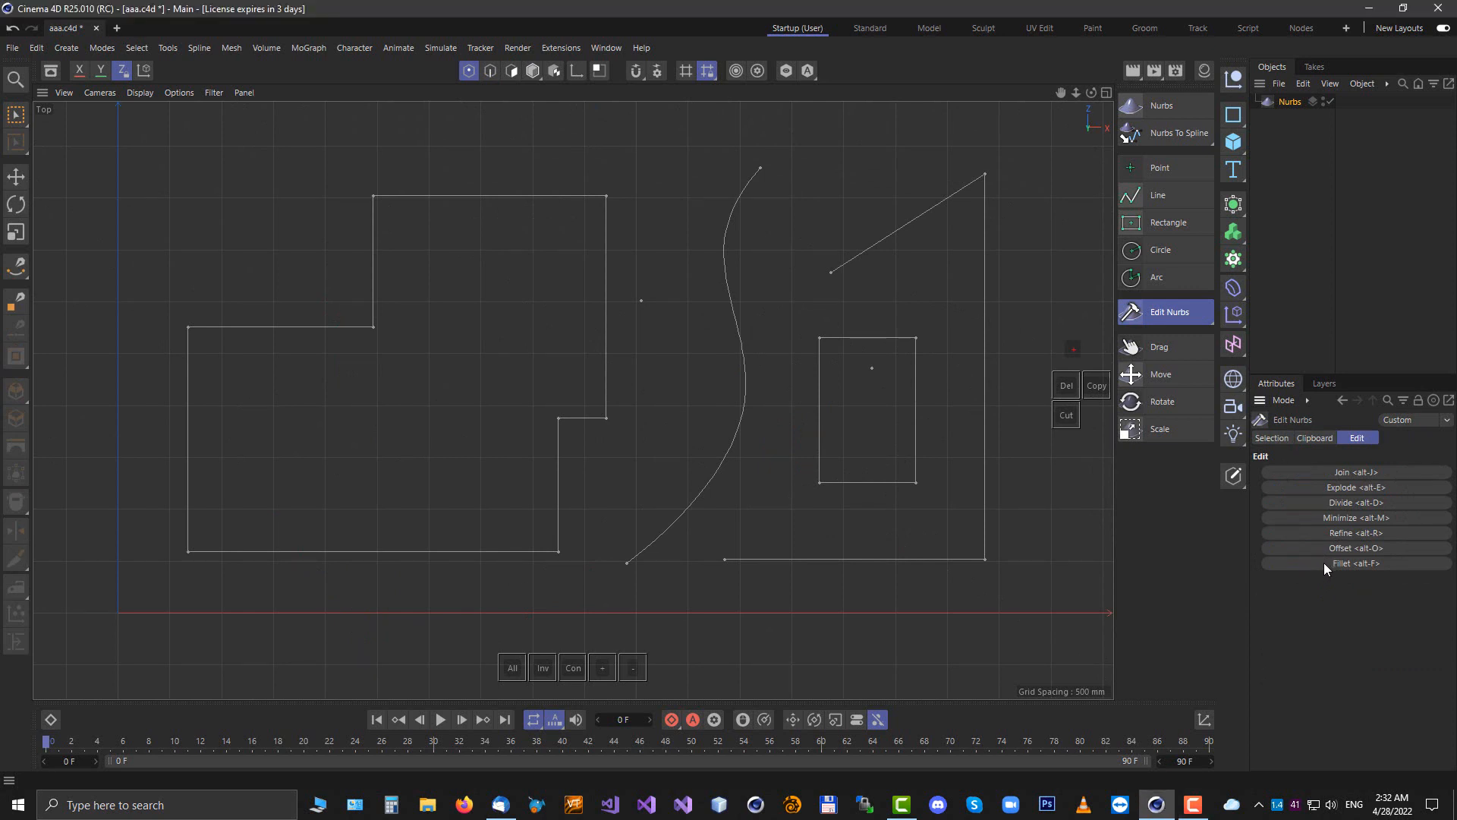
Start the Fillet tool and pick a corner point of the stepped polygon to fillet
click(1324, 563)
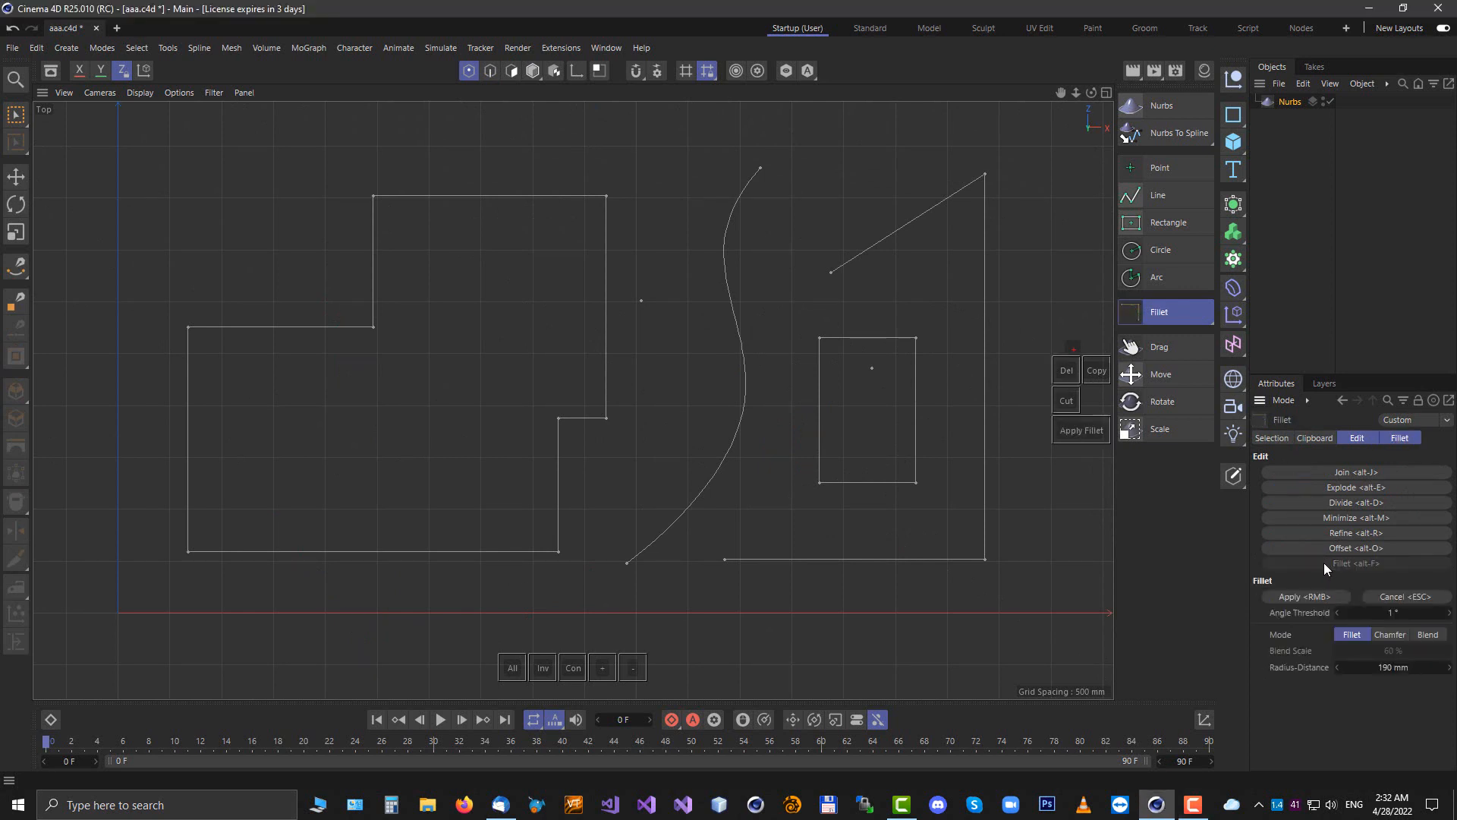
click(1400, 439)
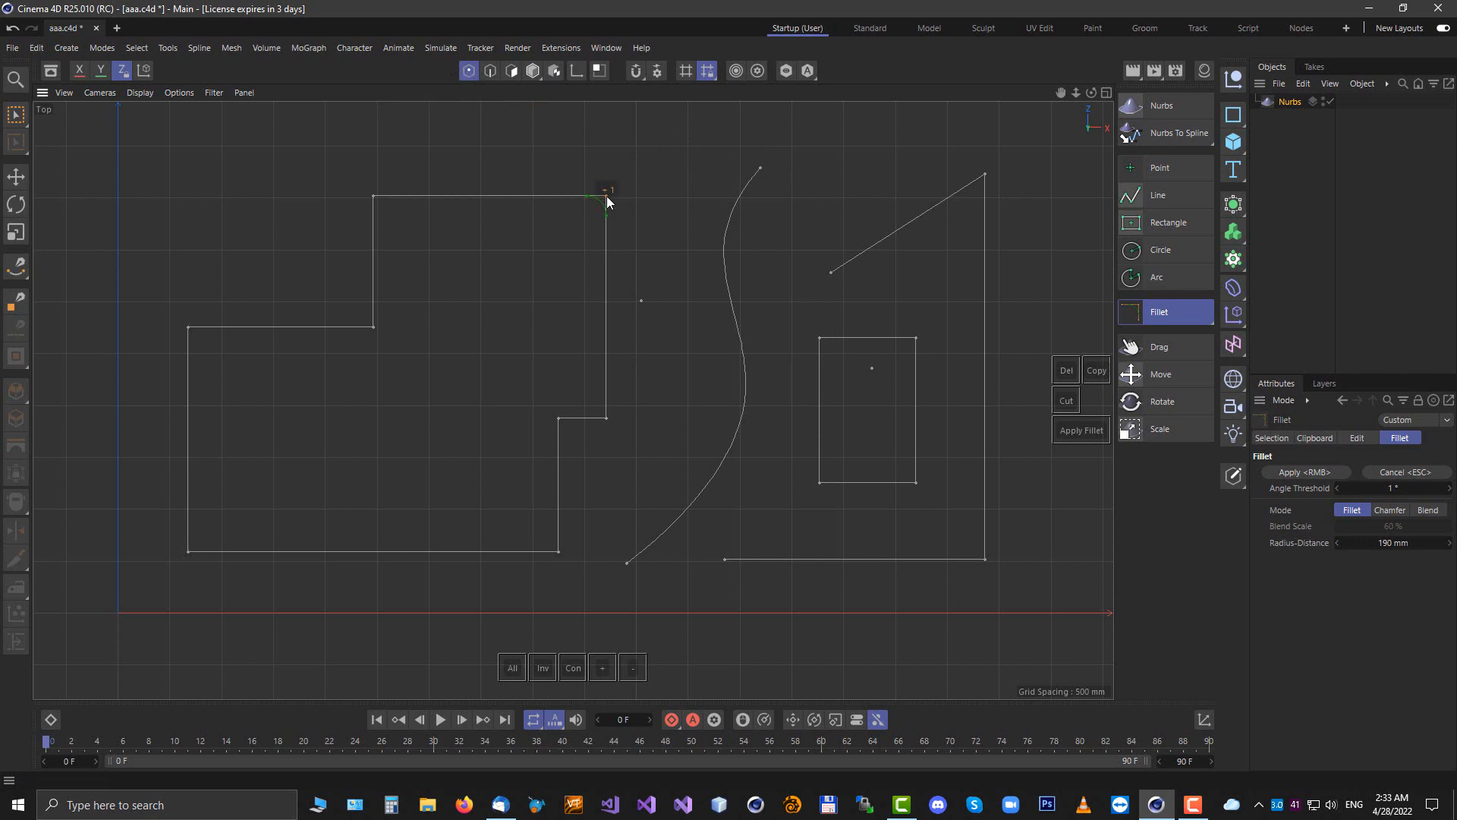
click(606, 420)
Preview the fillet on selected edges of the stepped polygon, then on the whole polygon and the open line in spline mode
click(490, 70)
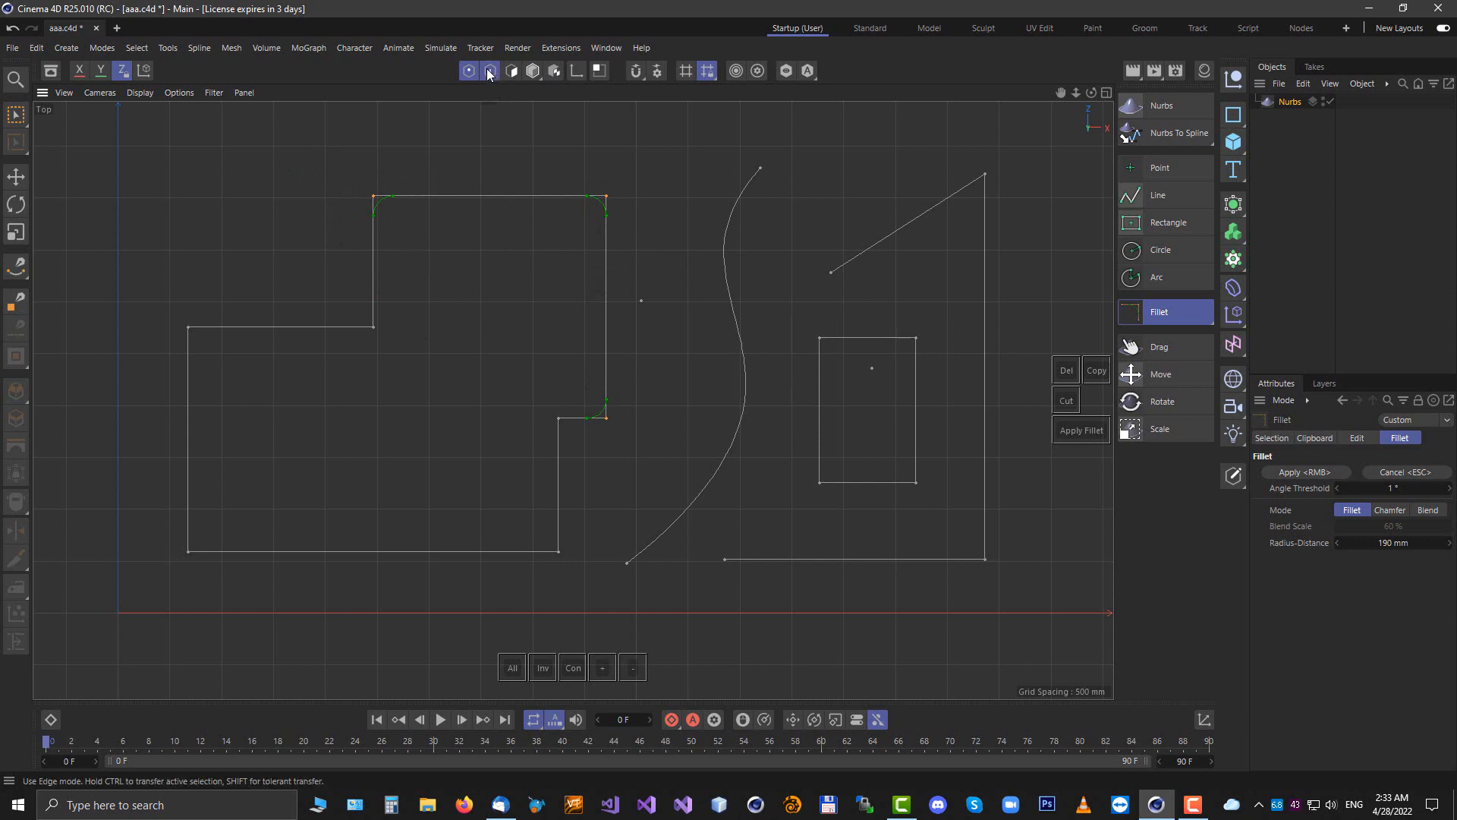
drag(529, 194, 644, 231)
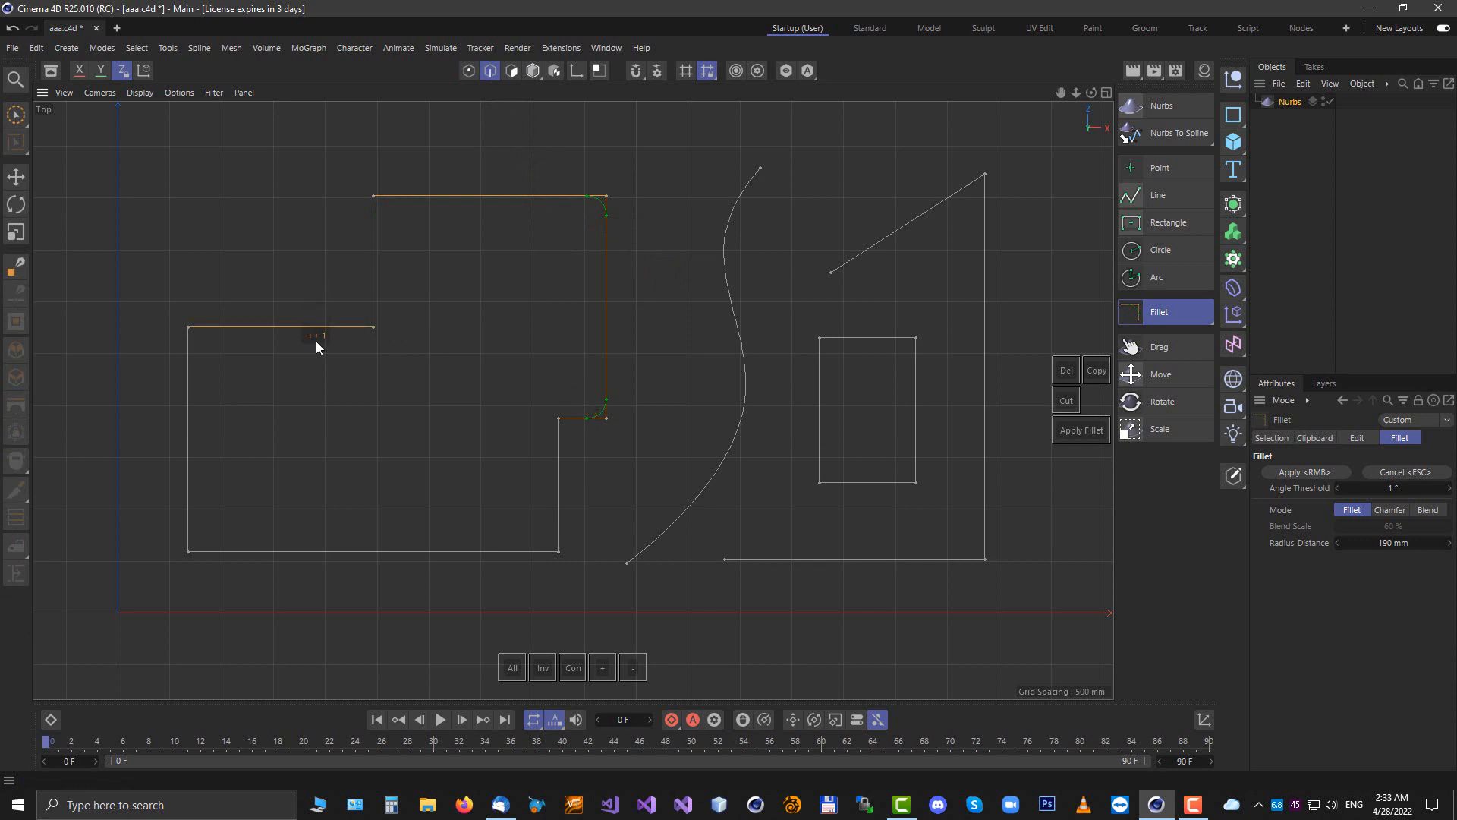
click(374, 199)
click(511, 71)
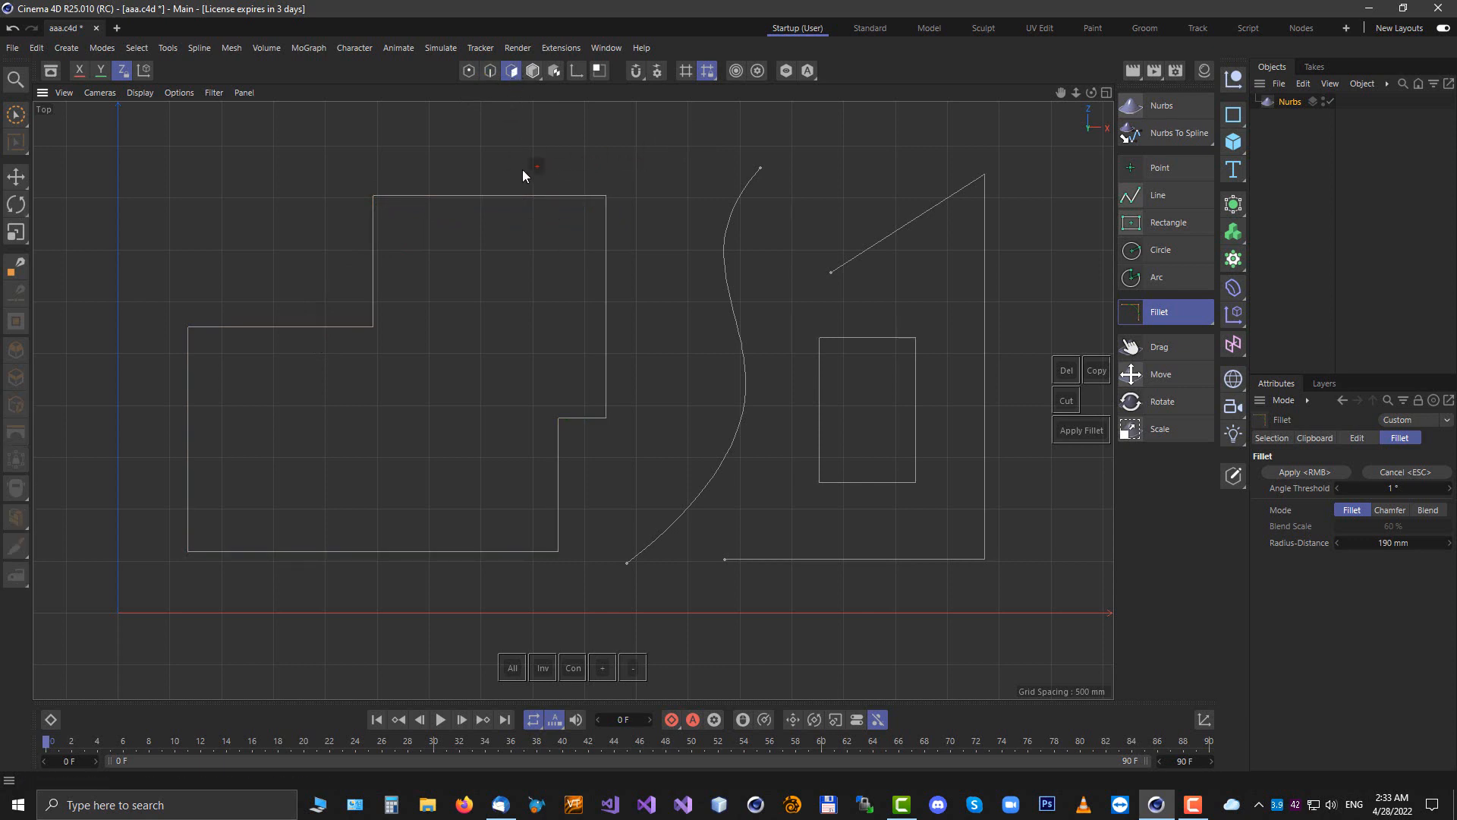
click(950, 193)
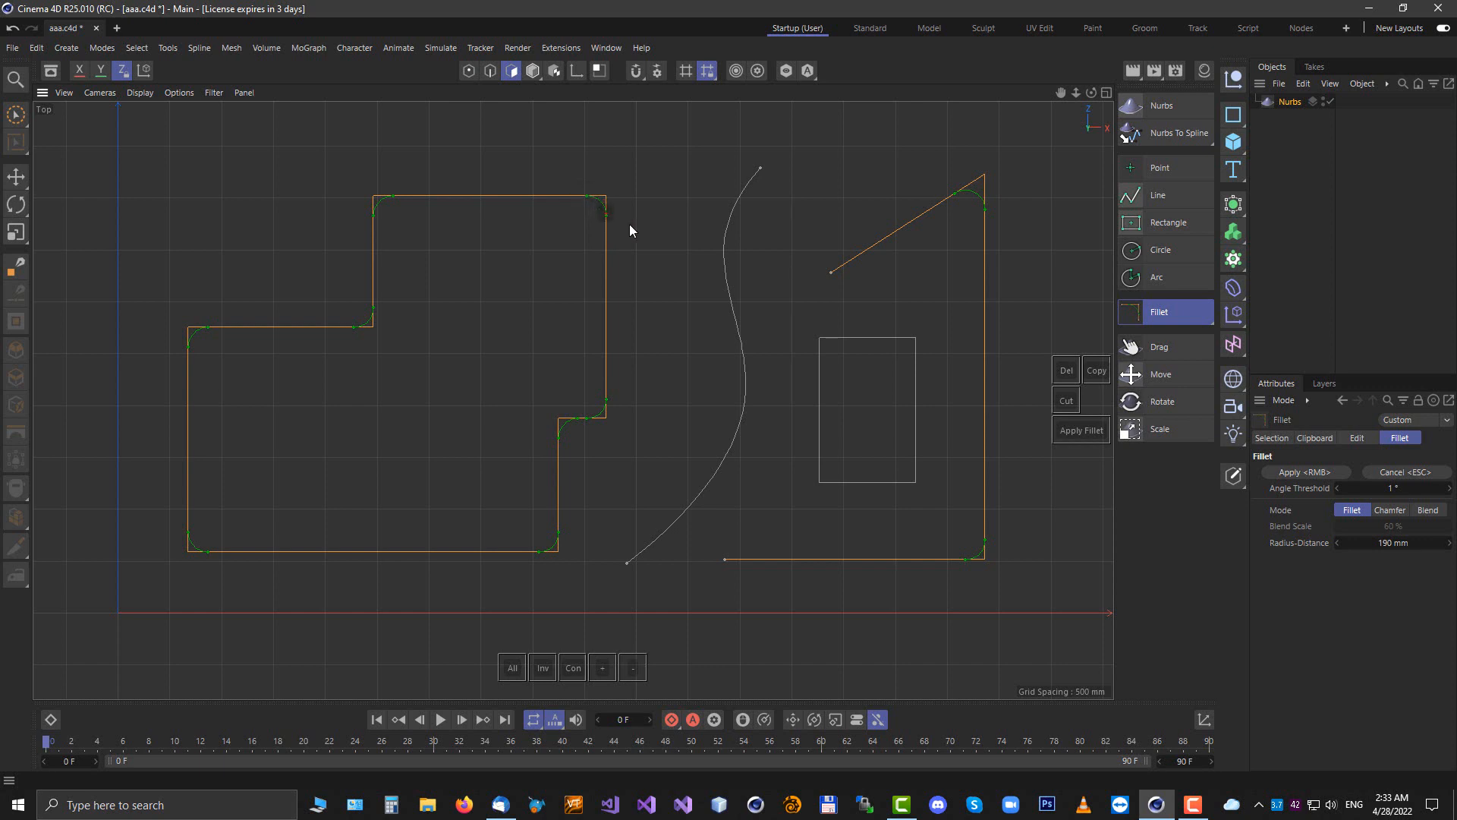
Try the Chamfer and Blend fillet modes, setting the blend scale to 46% and the radius to 440 mm
click(1392, 510)
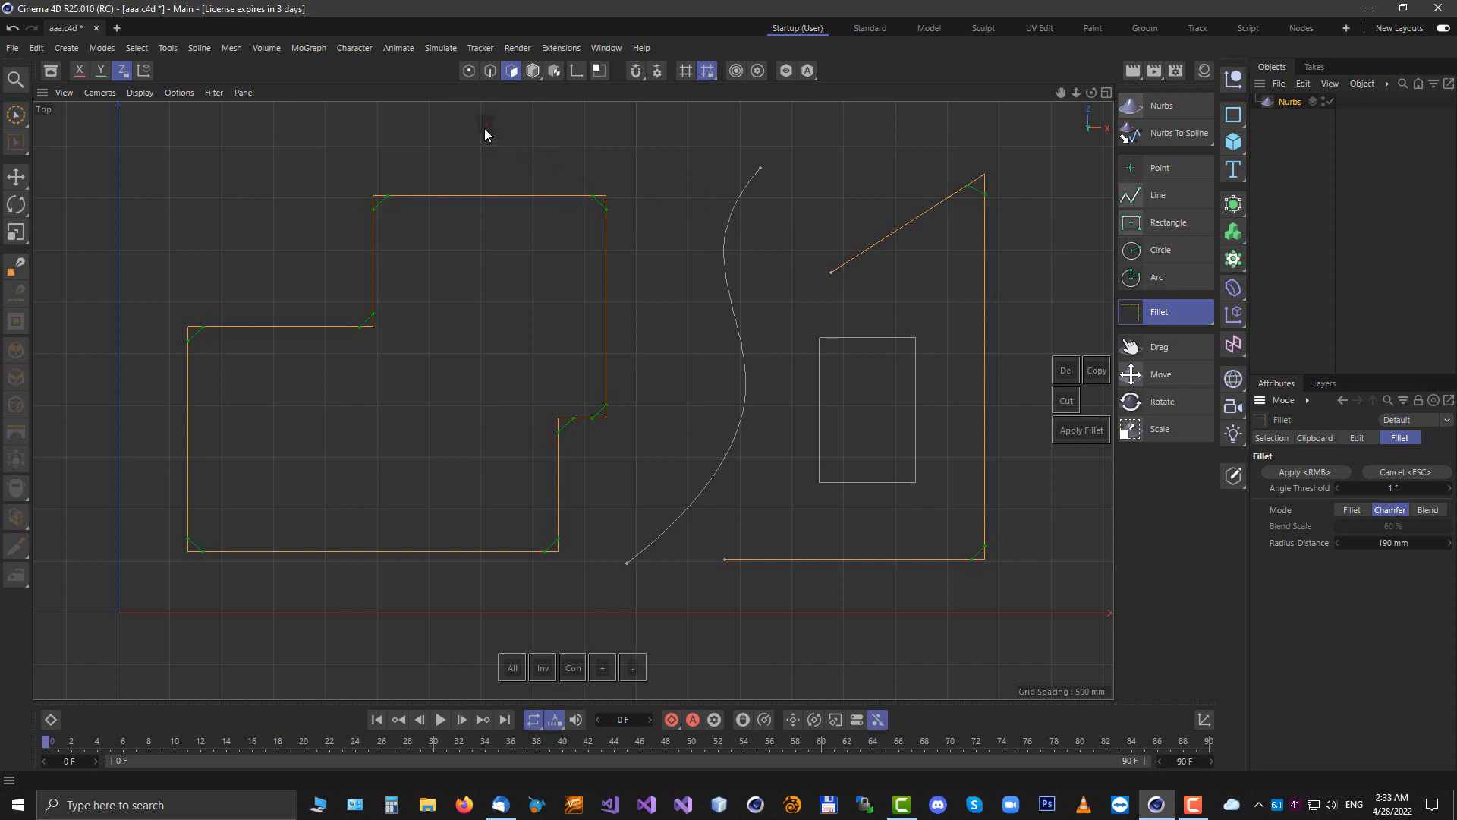
click(1427, 510)
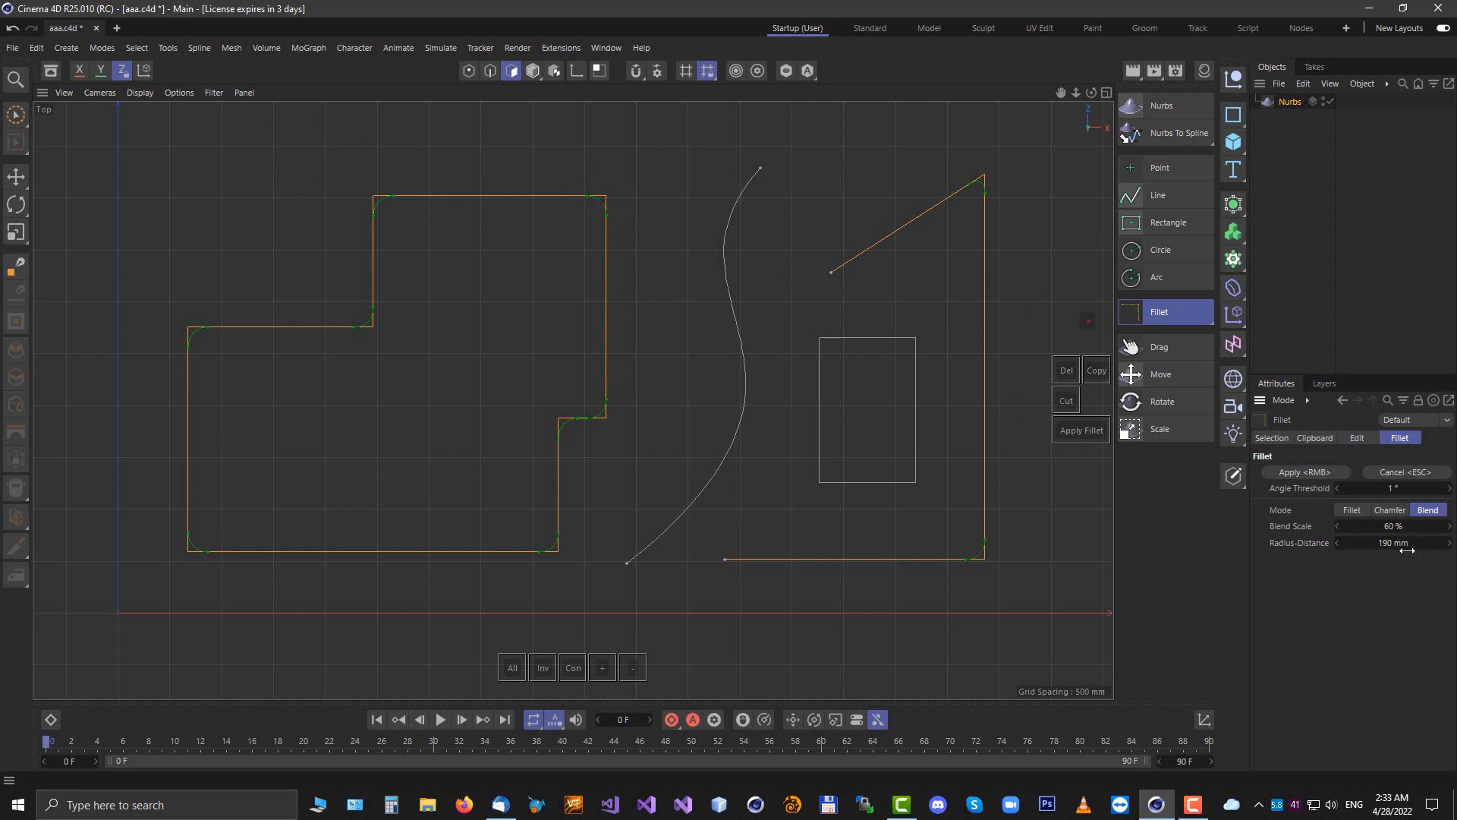
drag(1403, 526, 1370, 543)
click(1389, 510)
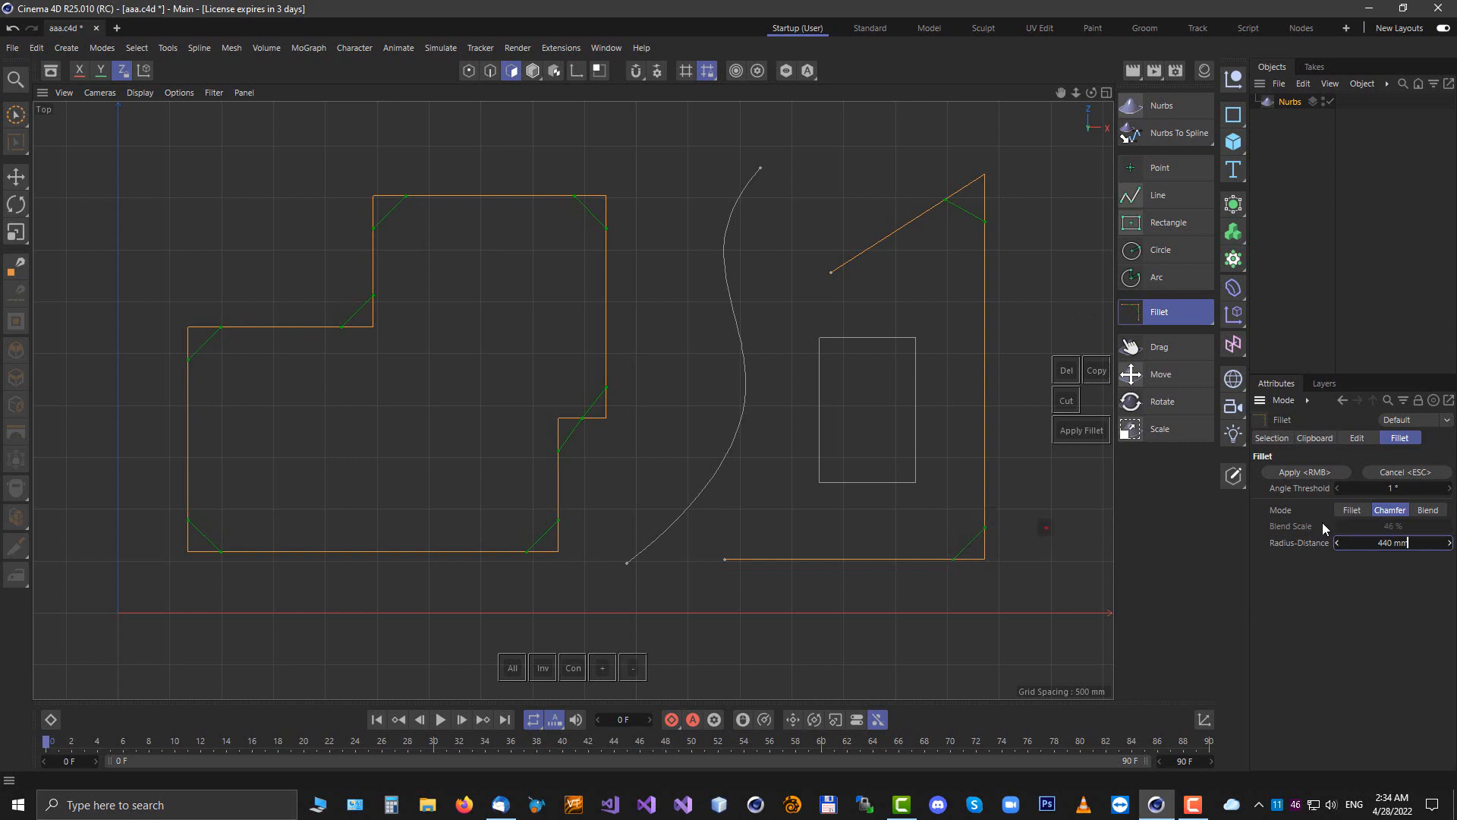
Switch back to Fillet mode, set the radius to 170 mm and apply the fillet
click(1353, 510)
drag(1375, 548, 1371, 545)
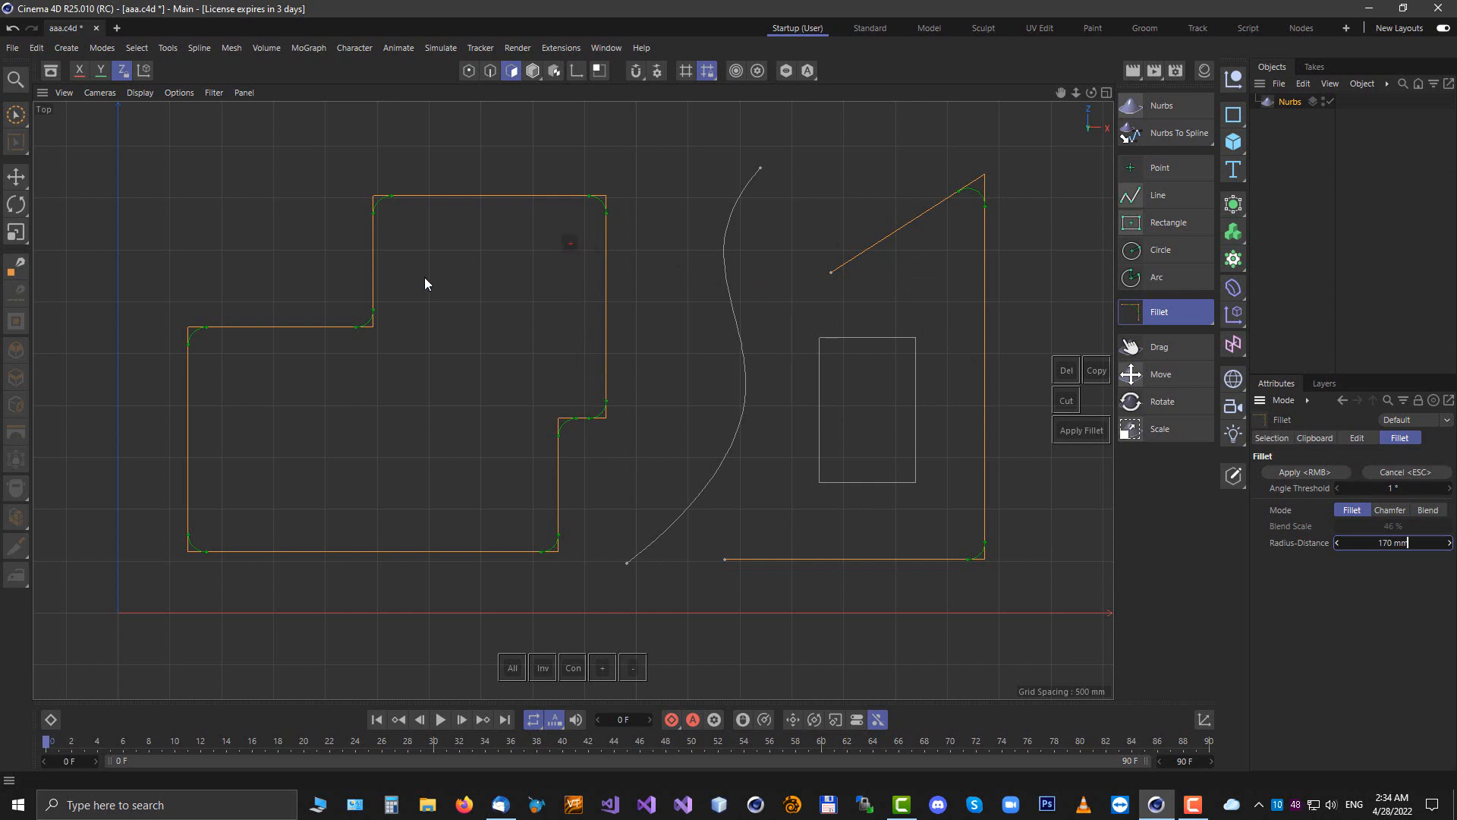
right_click(485, 284)
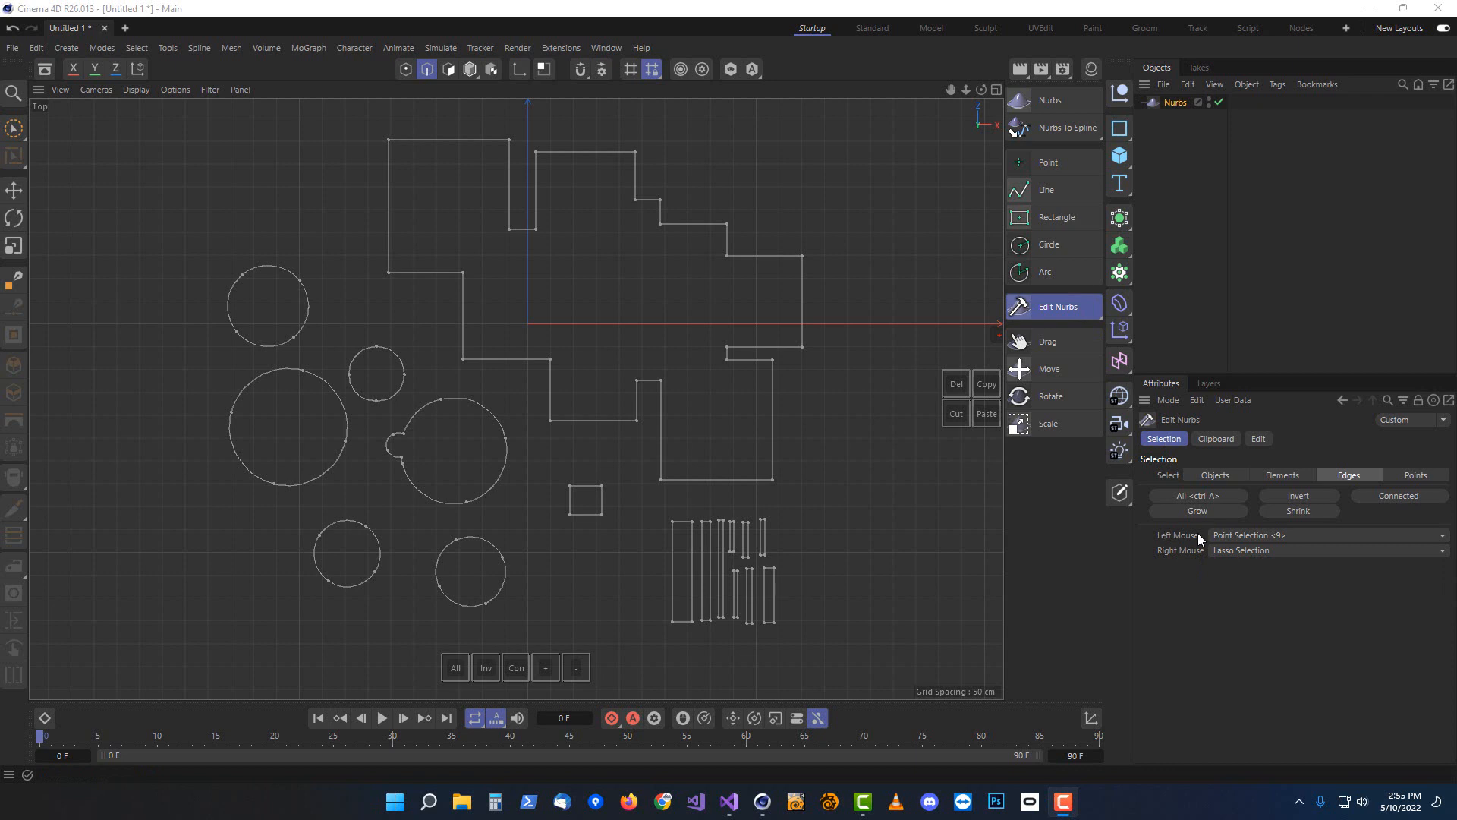
Review the left and right mouse selection mode options of the Edit Nurbs selection settings
click(1287, 536)
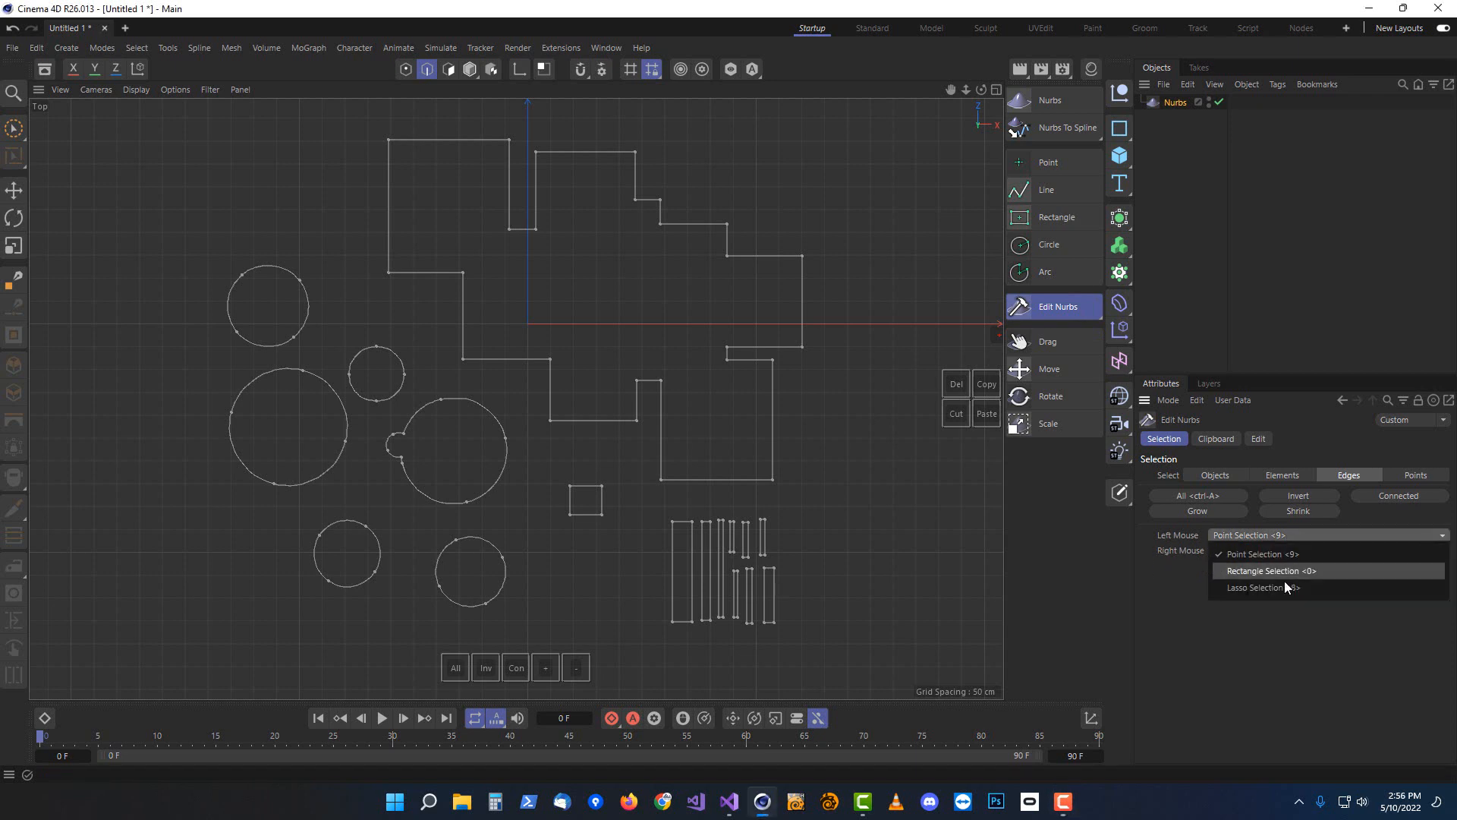
click(1252, 554)
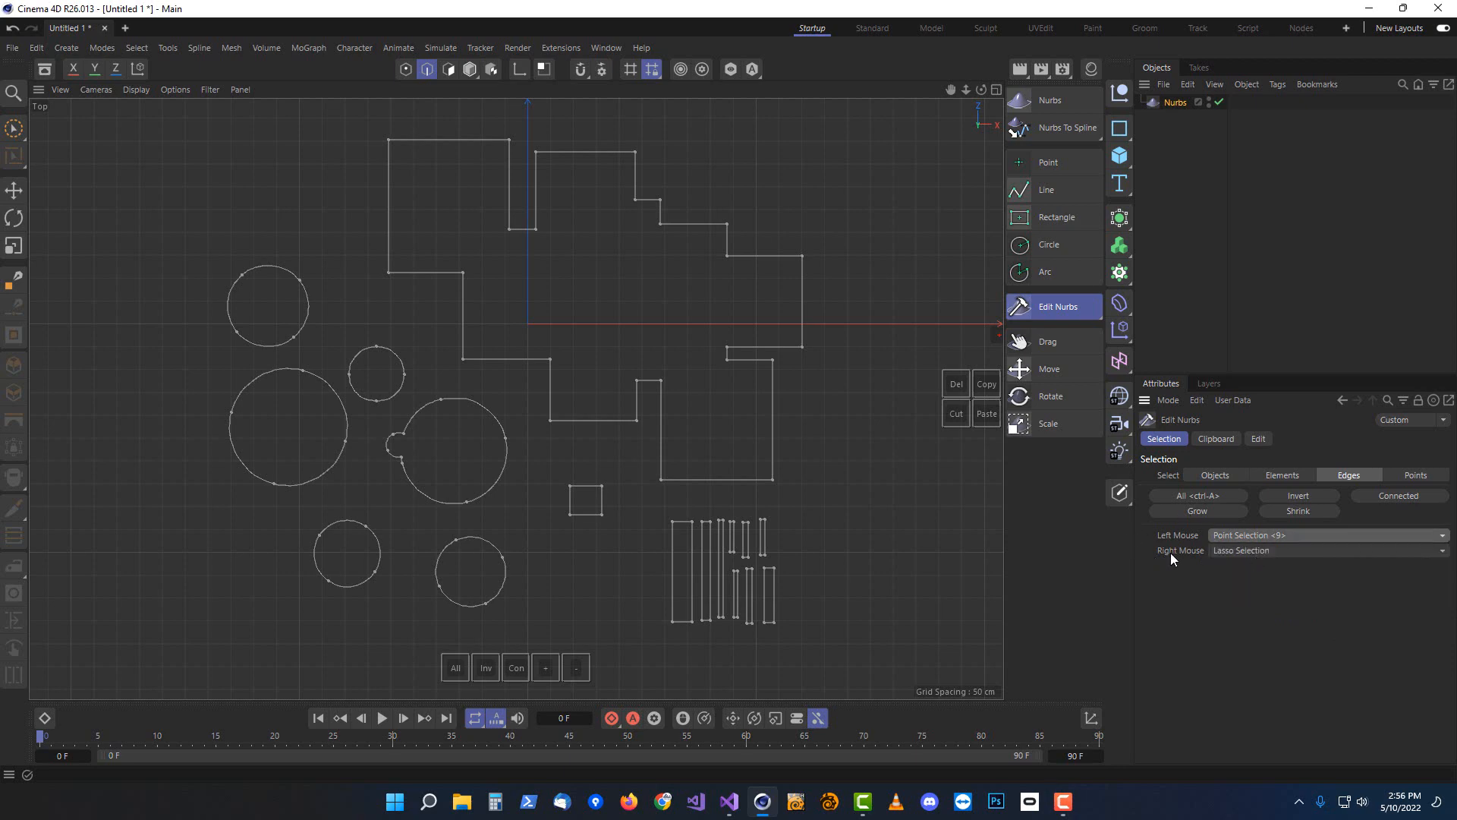
click(1222, 549)
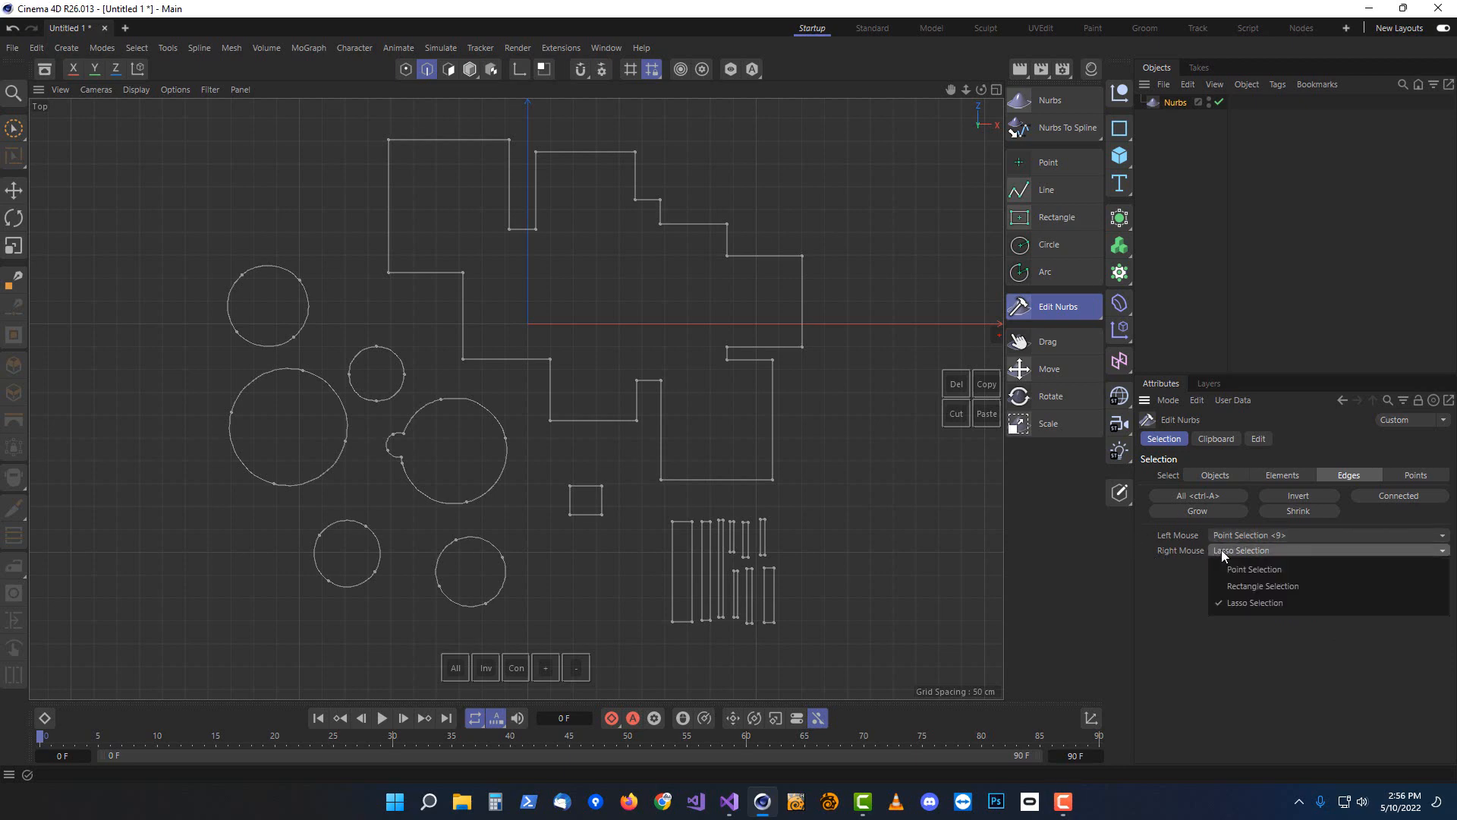
click(1246, 603)
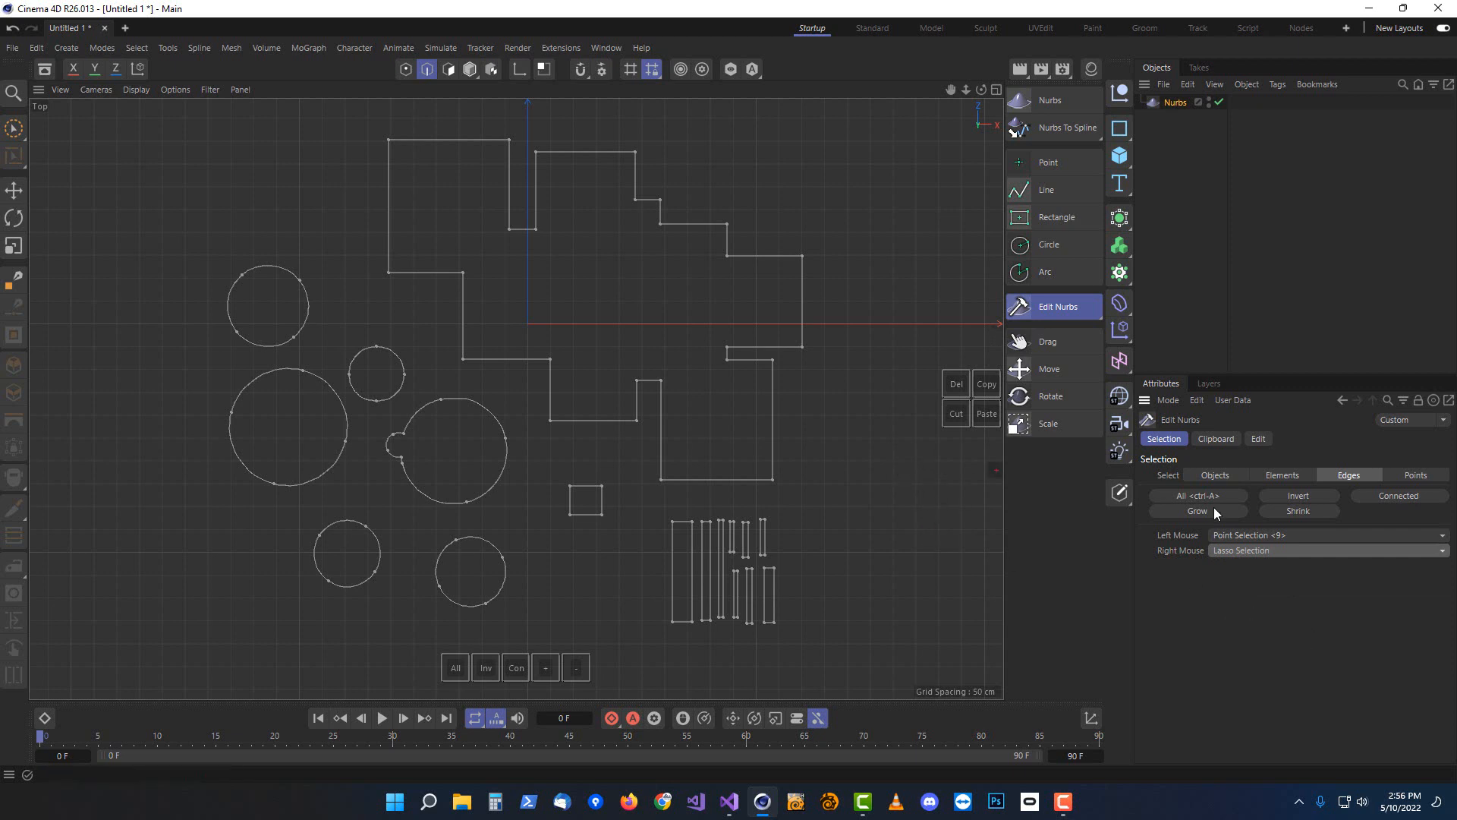
click(1233, 536)
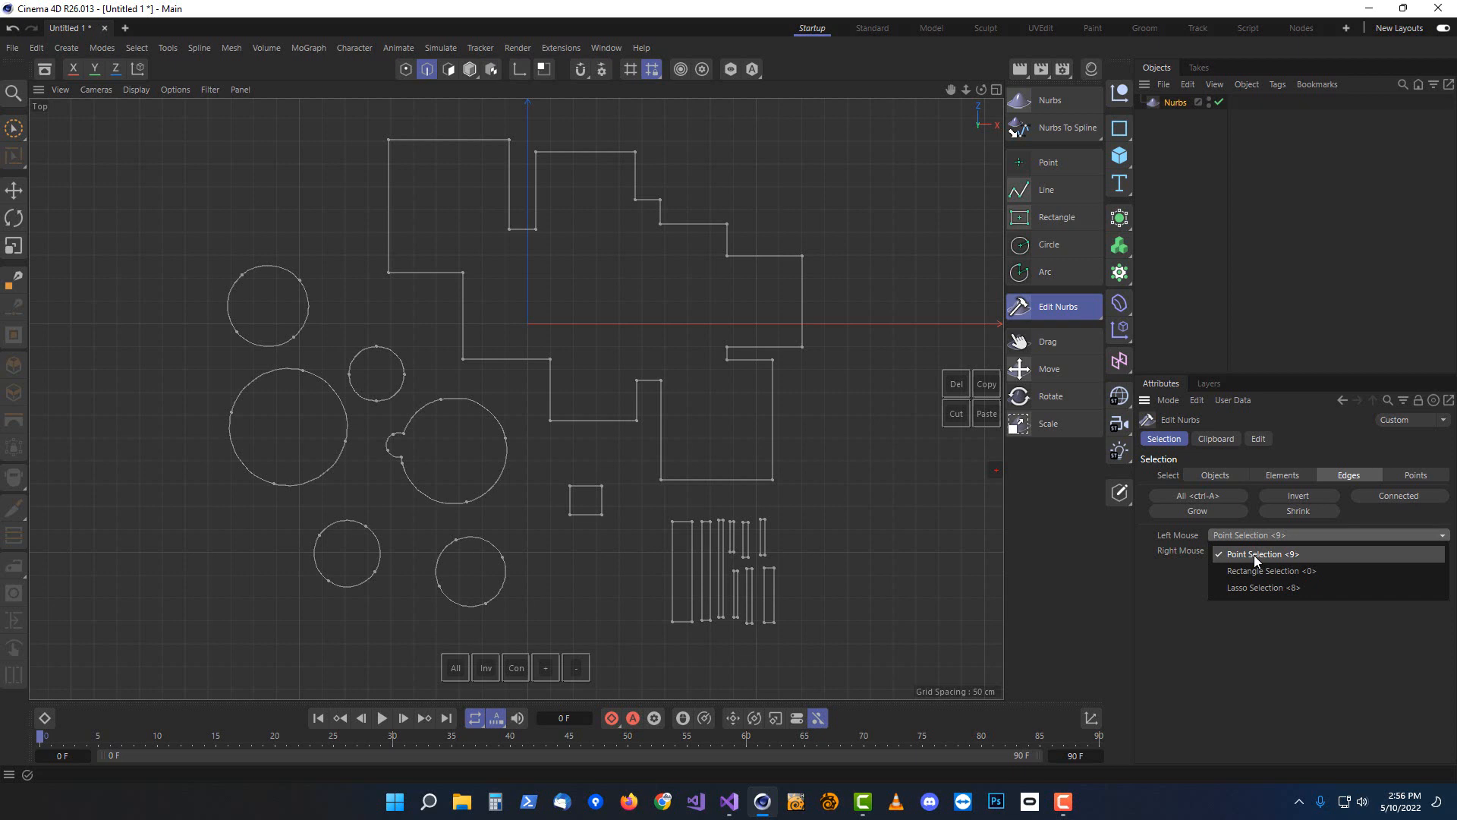
click(1254, 555)
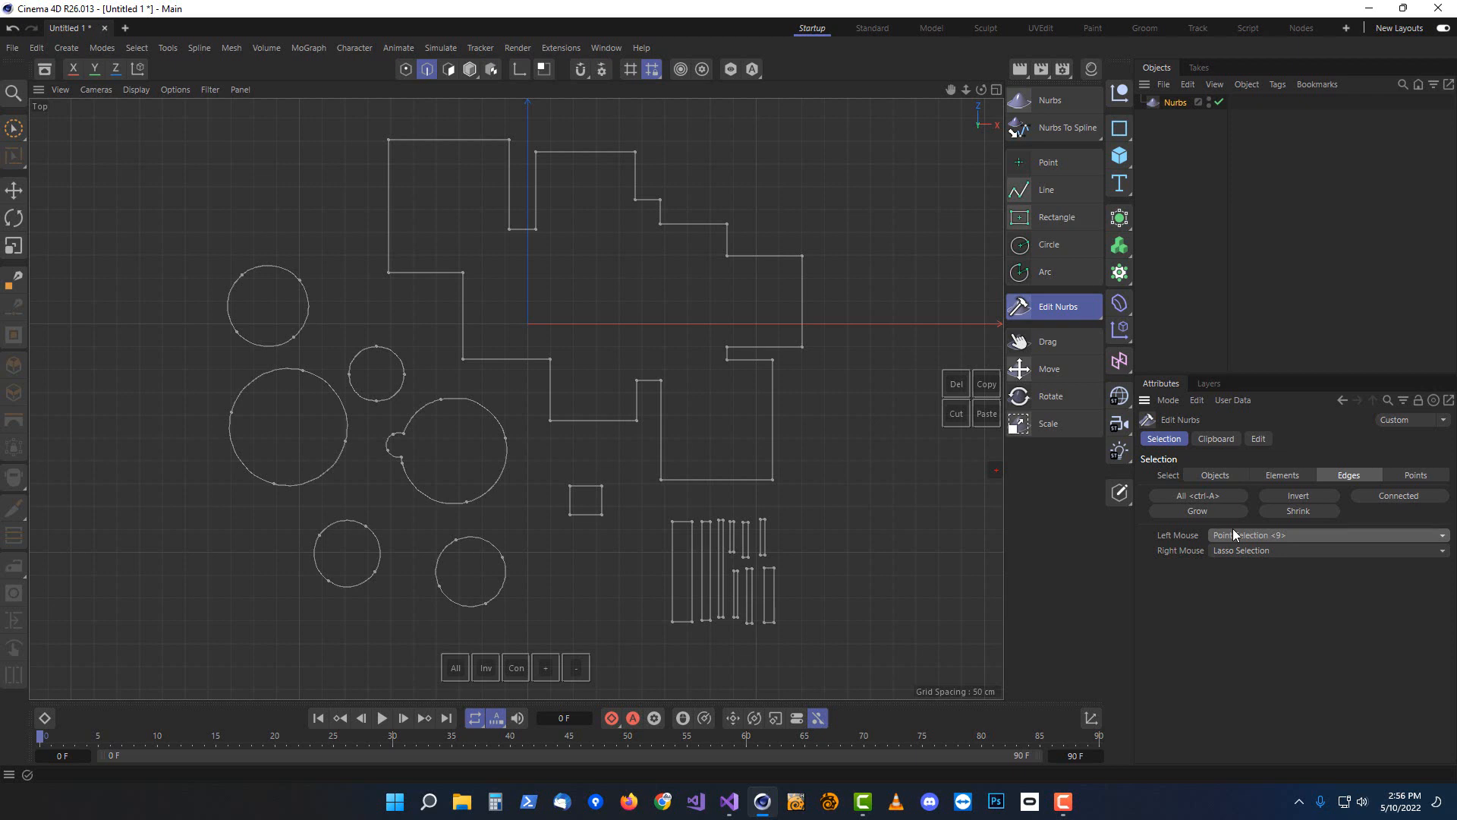
click(1234, 535)
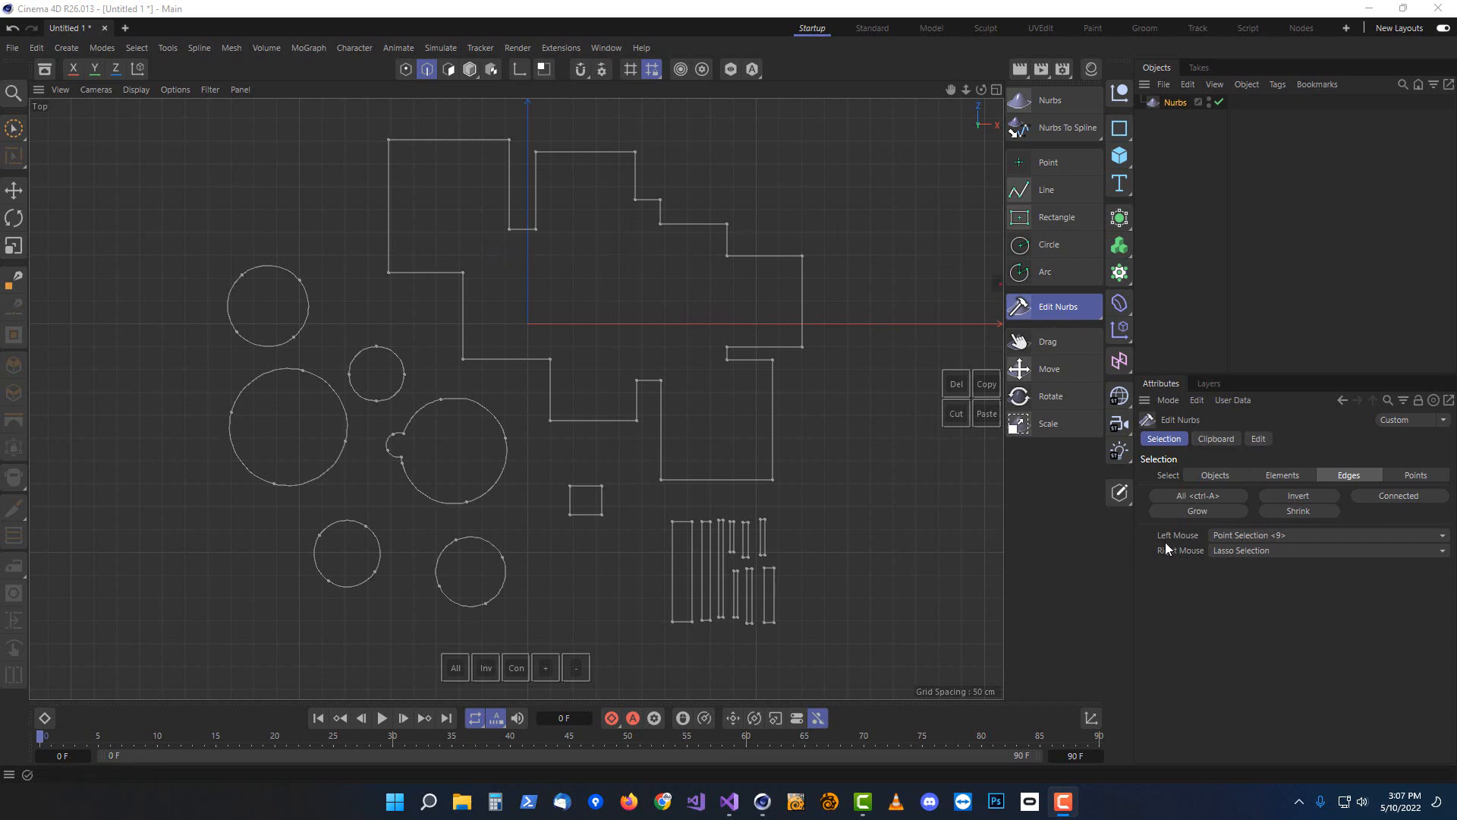
click(1237, 537)
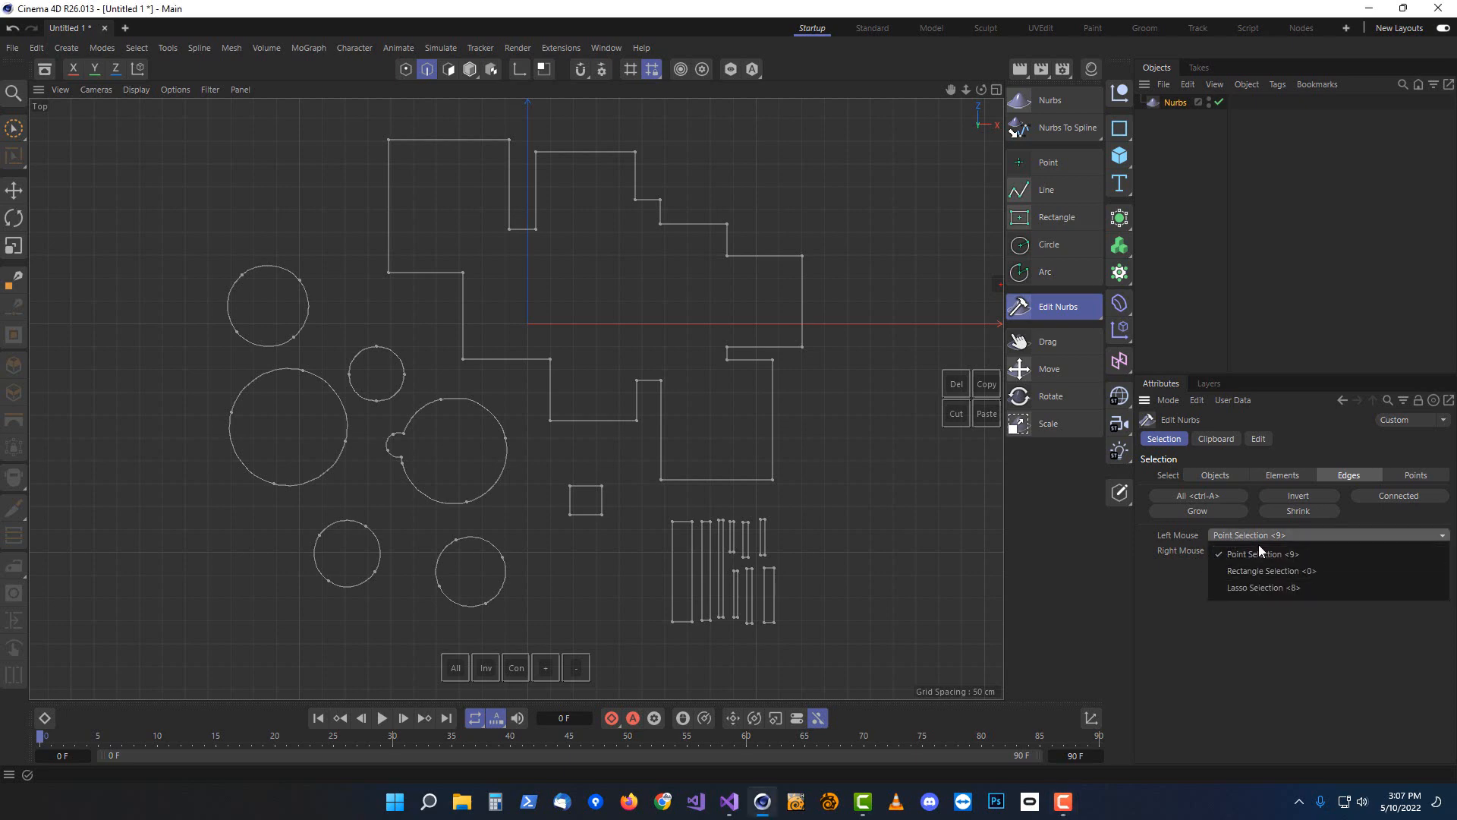
click(1255, 554)
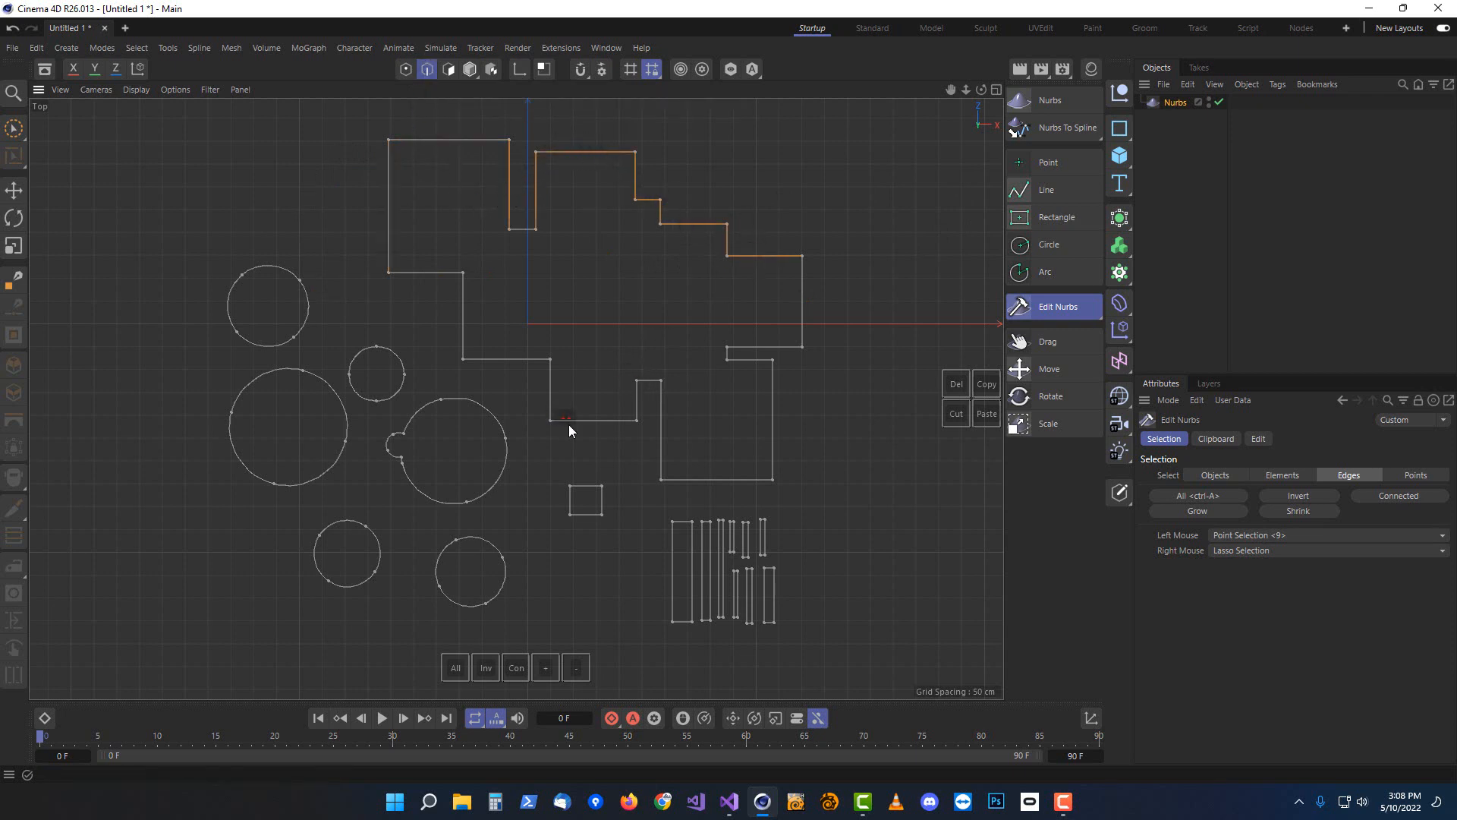
Select several edges of the stepped polygon one by one and drag-select two of the circles
shift+click(551, 384)
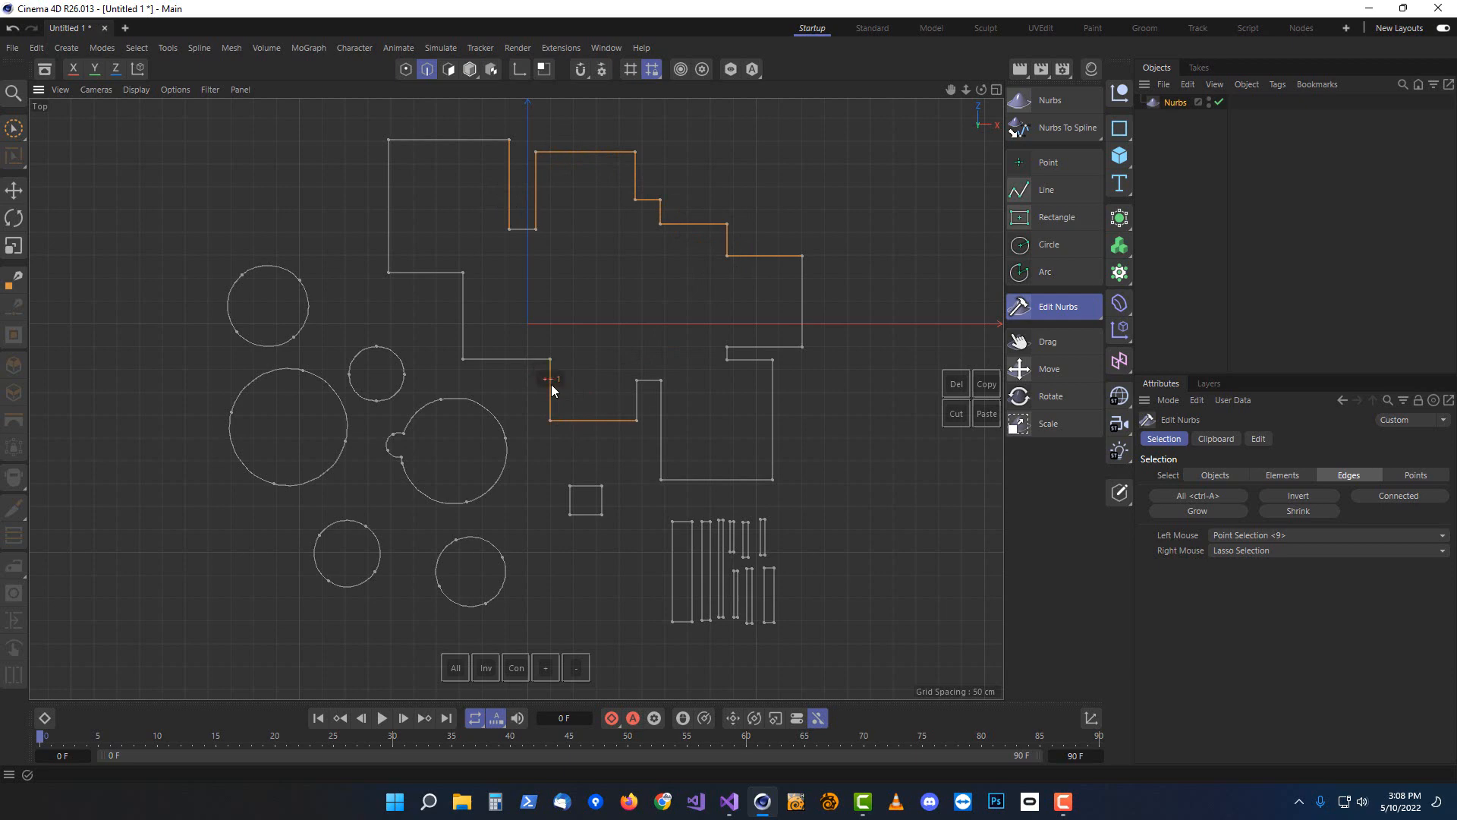
shift+click(462, 314)
shift+click(362, 349)
ctrl+click(671, 225)
ctrl+click(651, 199)
ctrl+click(634, 179)
mouse_move(401, 572)
right_down()
mouse_move(267, 573)
mouse_move(186, 426)
mouse_move(238, 384)
mouse_move(325, 369)
mouse_move(361, 414)
mouse_move(366, 529)
mouse_move(353, 402)
right_up()
Switch to point mode and rectangle-select points on the bars and circles, then return to point selection
click(406, 69)
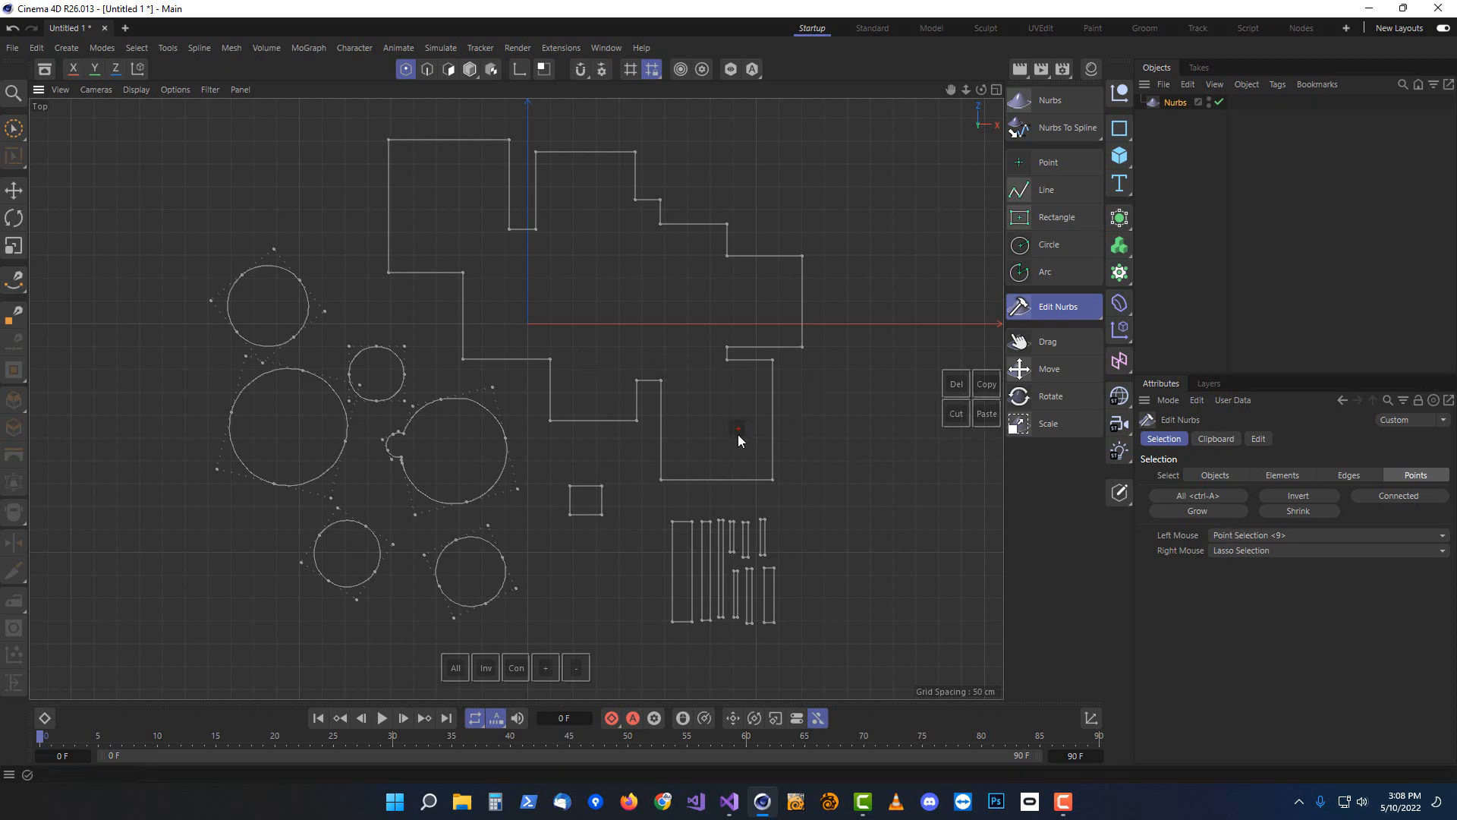
key(0)
drag(734, 654, 731, 649)
mouse_move(496, 503)
mouse_down()
mouse_move(538, 452)
mouse_move(484, 362)
mouse_move(390, 371)
mouse_up()
key(9)
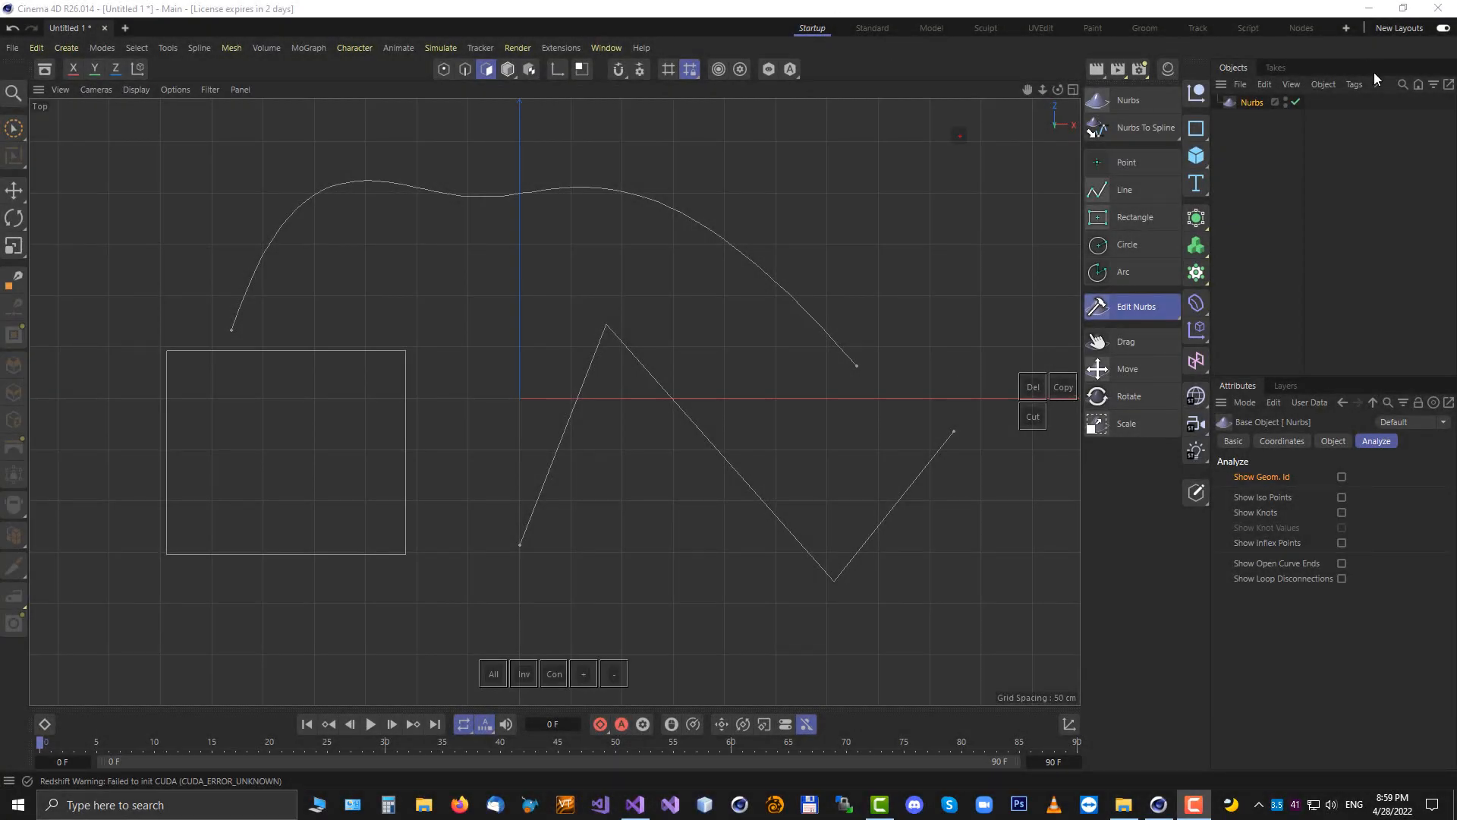
Enable Show Geom. Id on the Nurbs object and view the IDs in point, edge and spline modes
click(1251, 104)
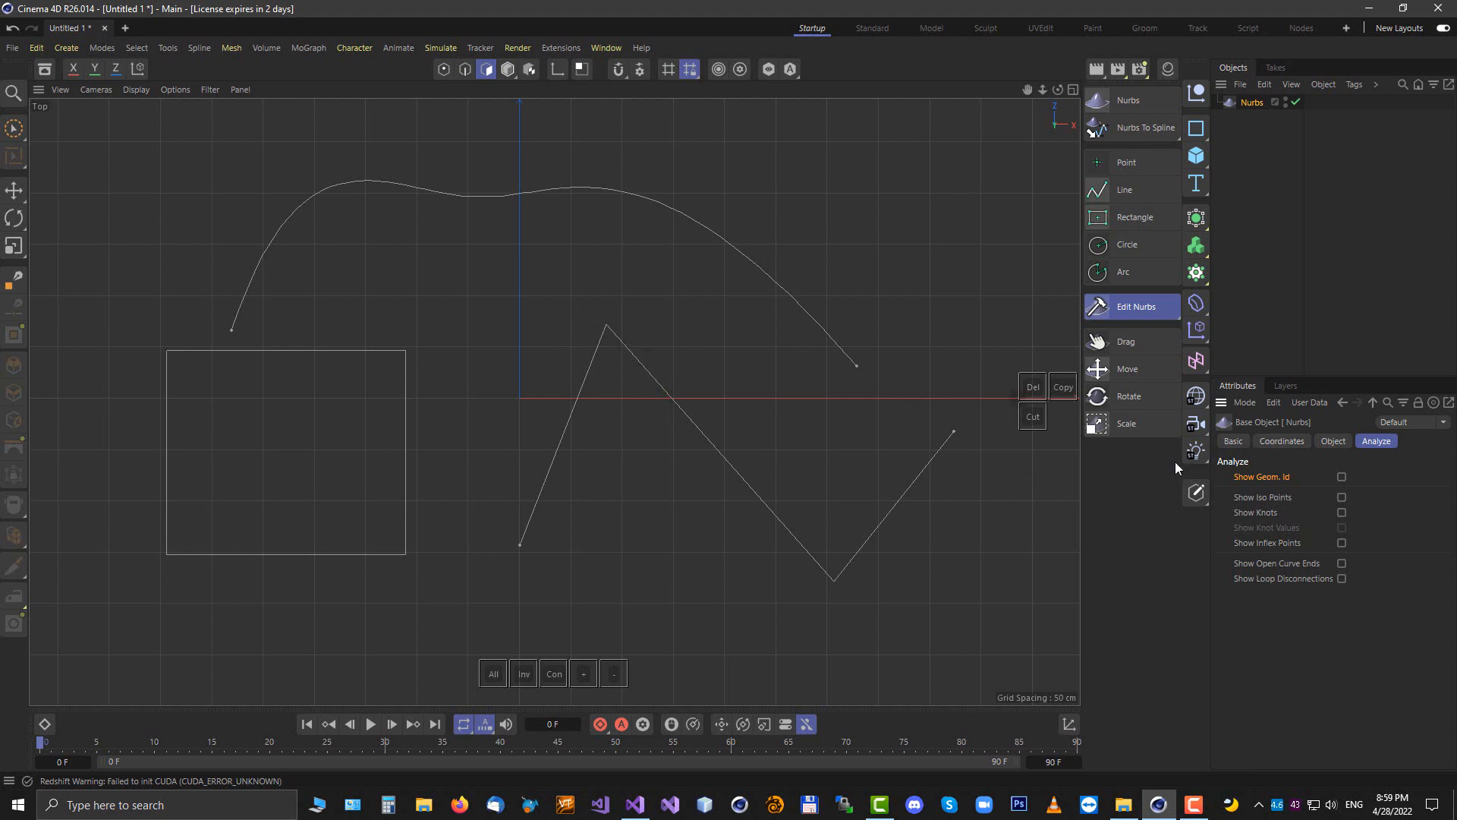
click(1342, 478)
click(443, 70)
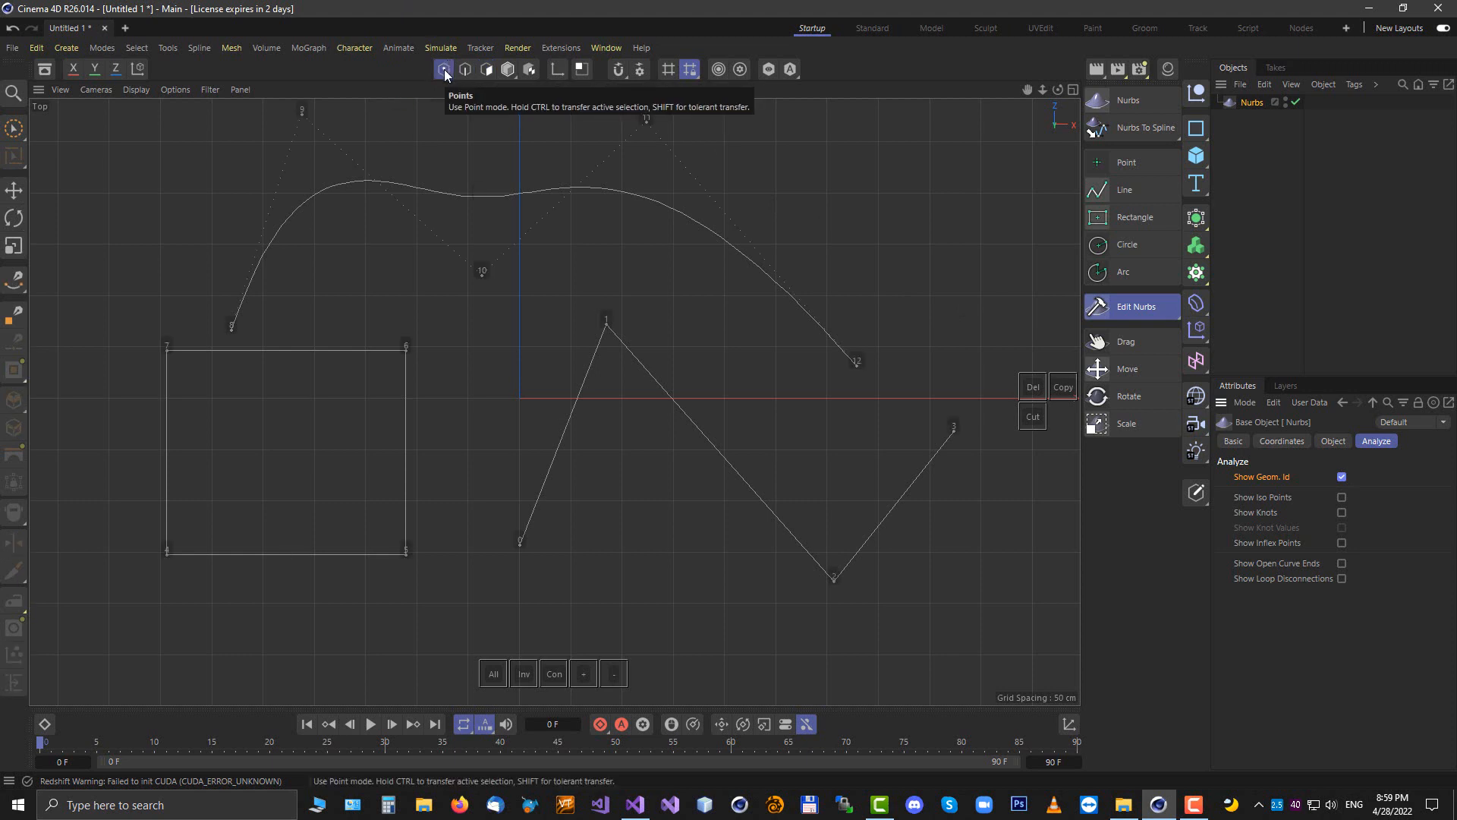
click(466, 67)
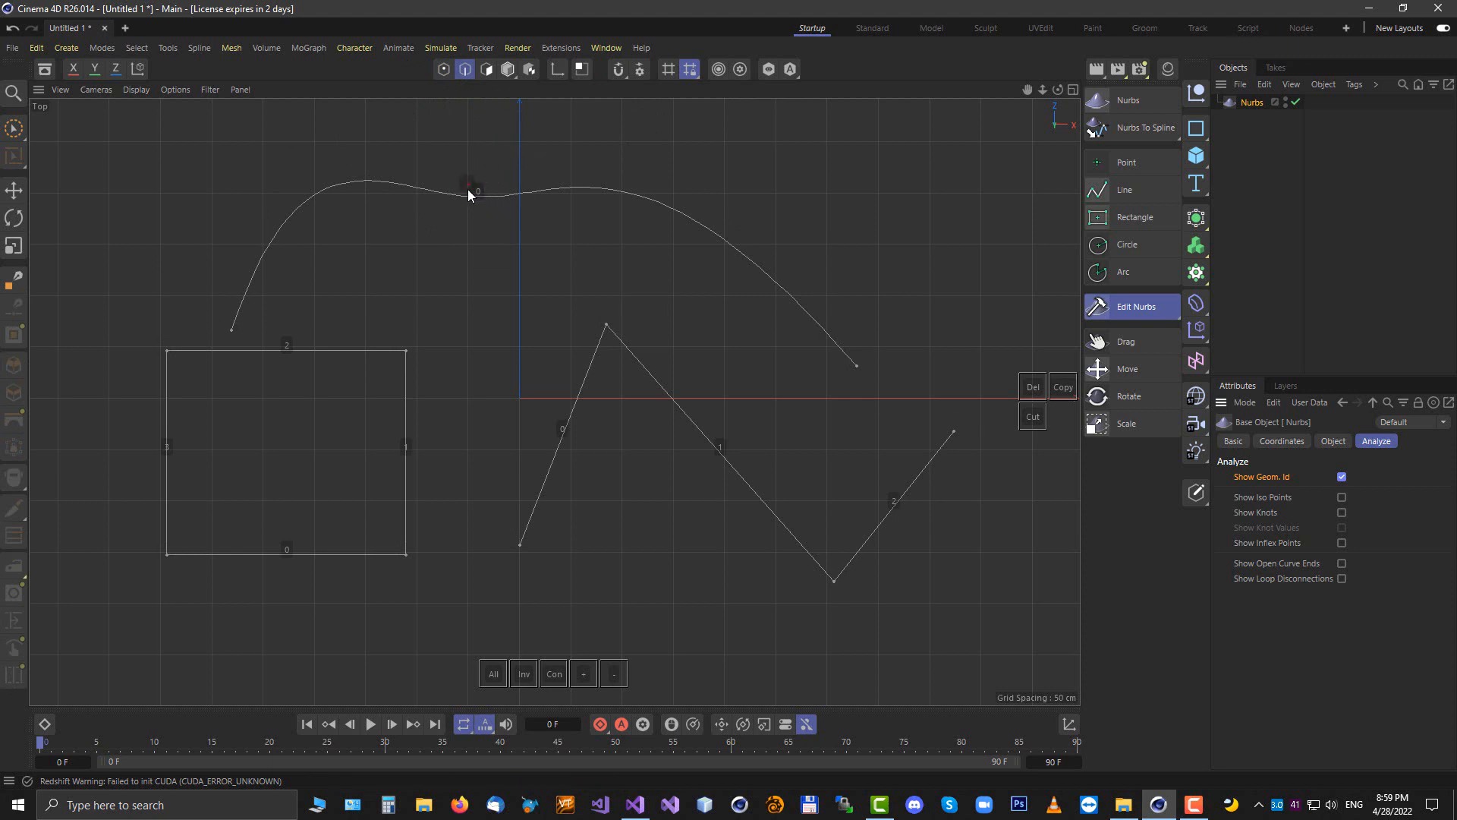
click(486, 71)
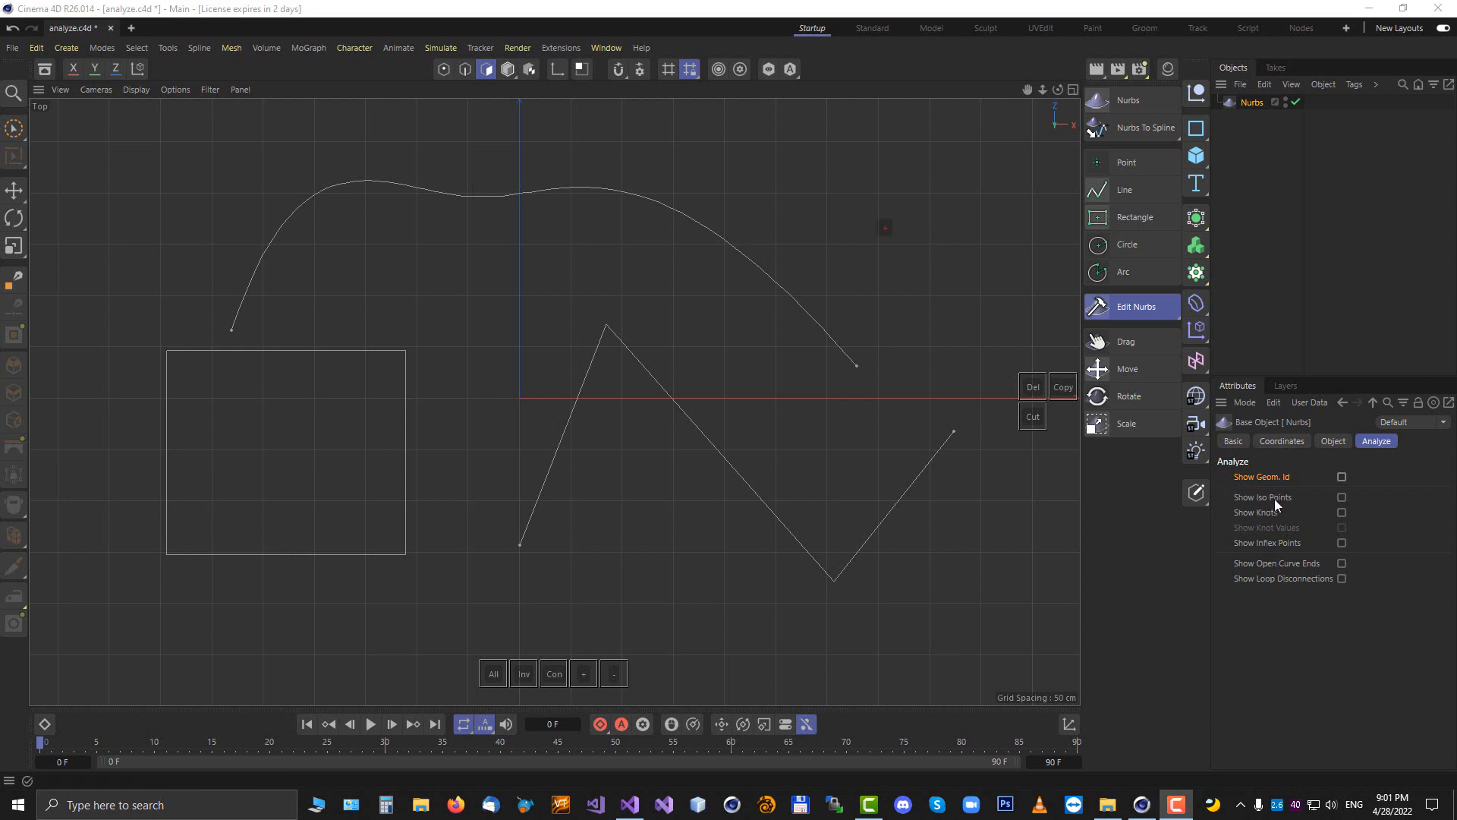
Enable Show Iso Points on the Nurbs object's Analyze settings
click(1341, 497)
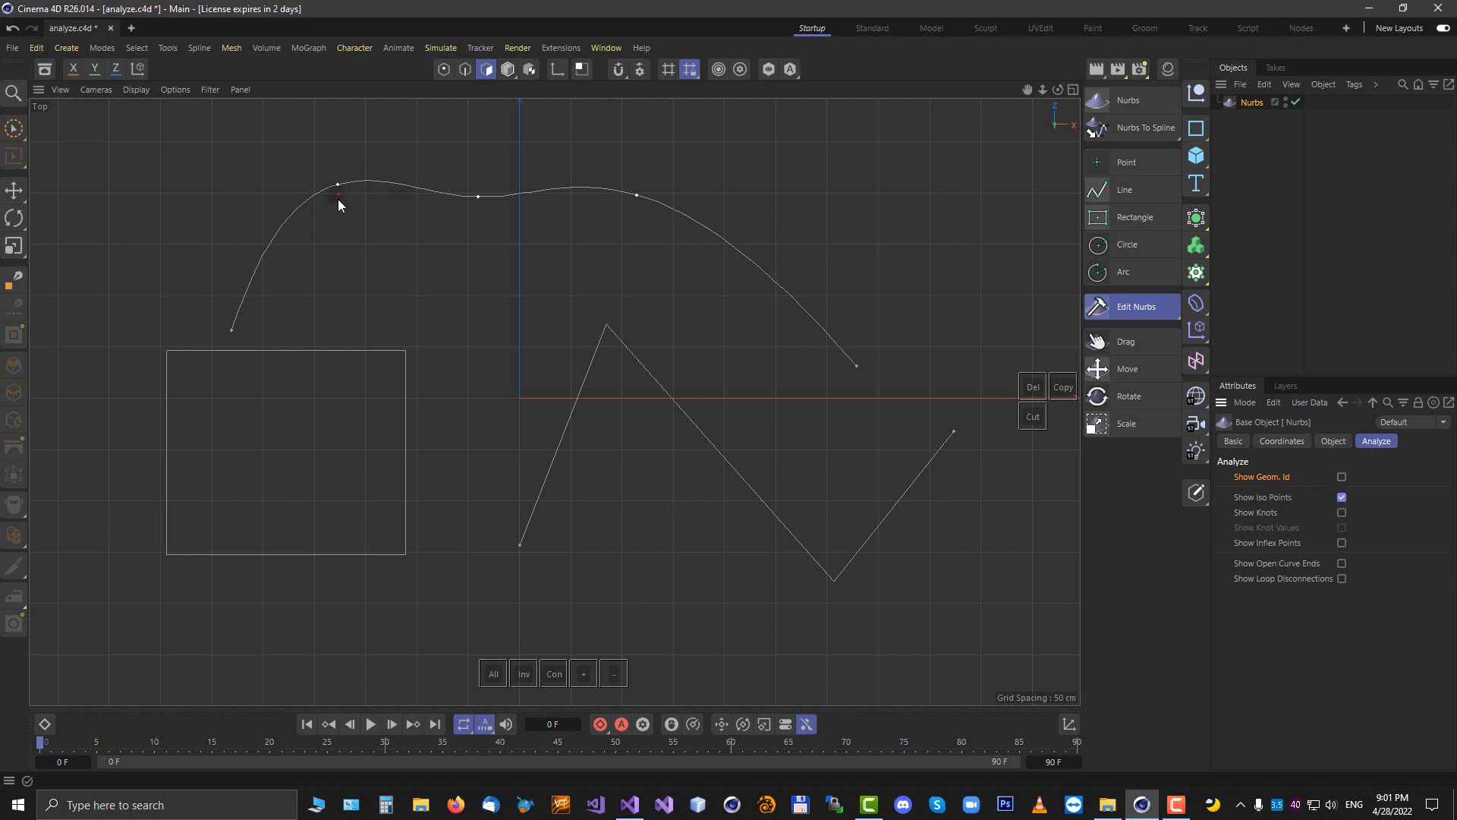
Draw a new nine-point zigzag curve with the Line tool above the existing splines, then drag two of its control points
click(444, 70)
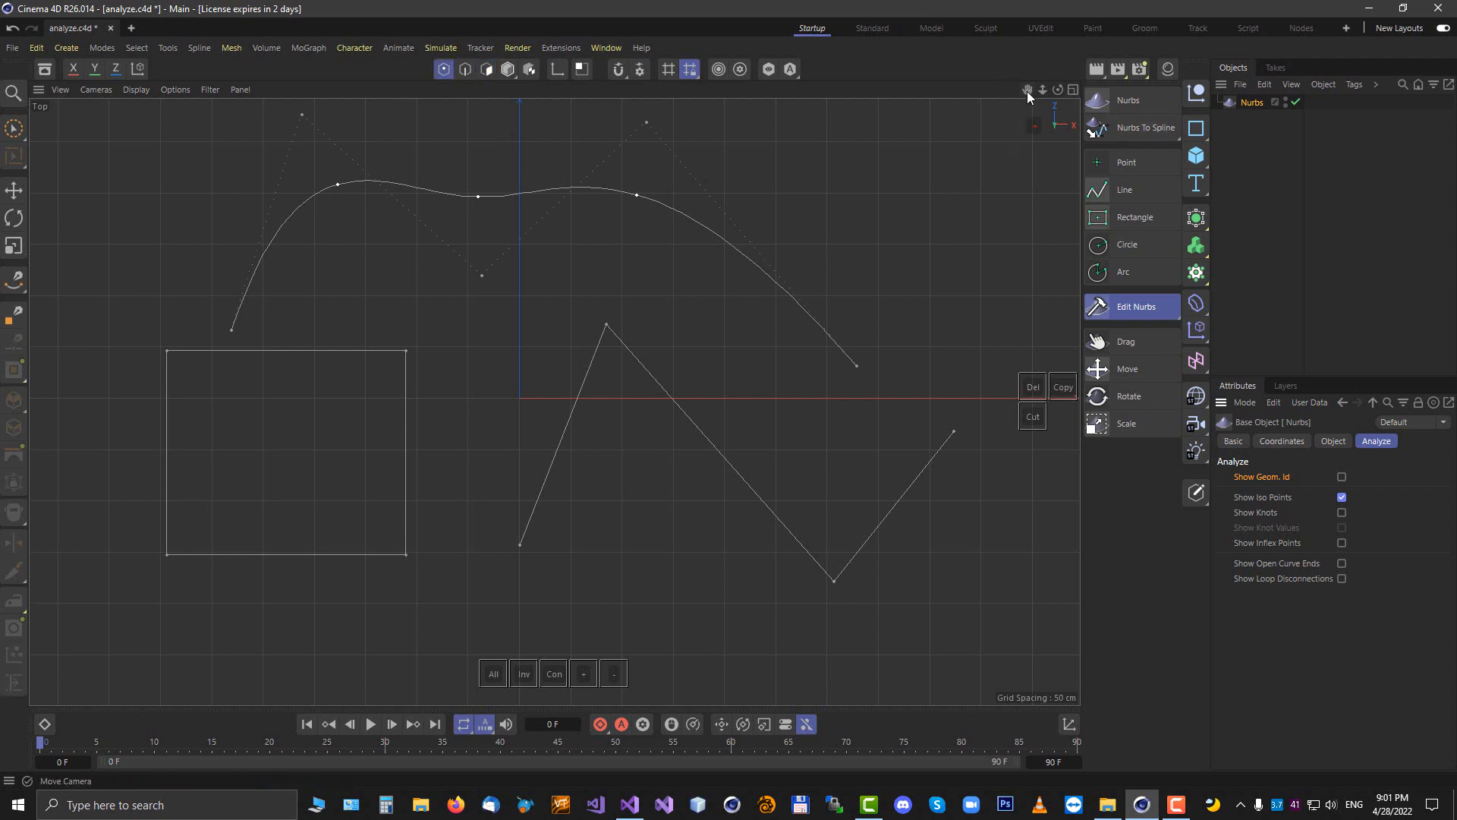
drag(1027, 90, 1027, 103)
drag(554, 400, 605, 515)
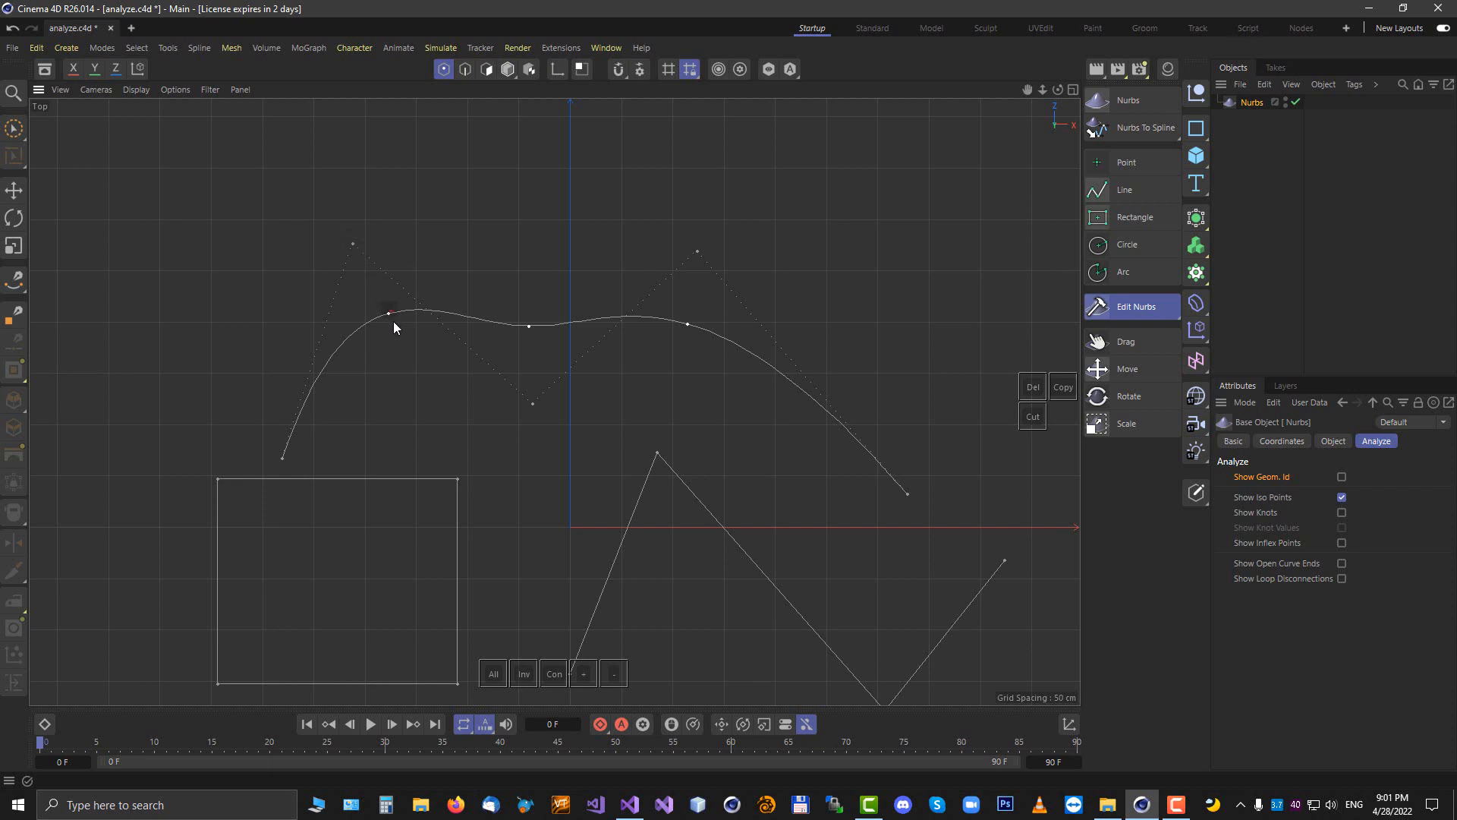
click(1125, 190)
click(94, 371)
click(202, 138)
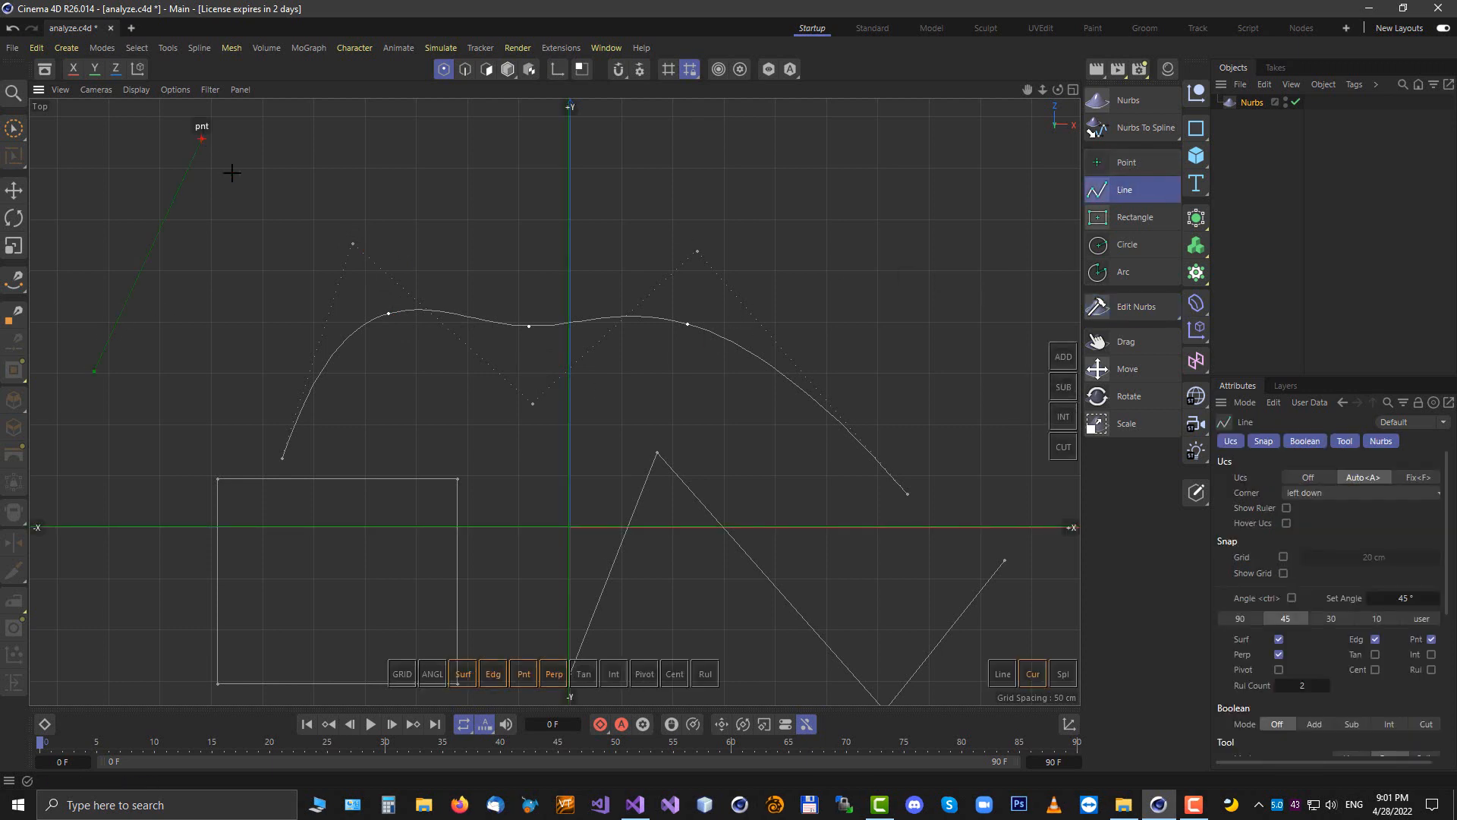
click(296, 276)
click(375, 126)
click(501, 258)
click(615, 132)
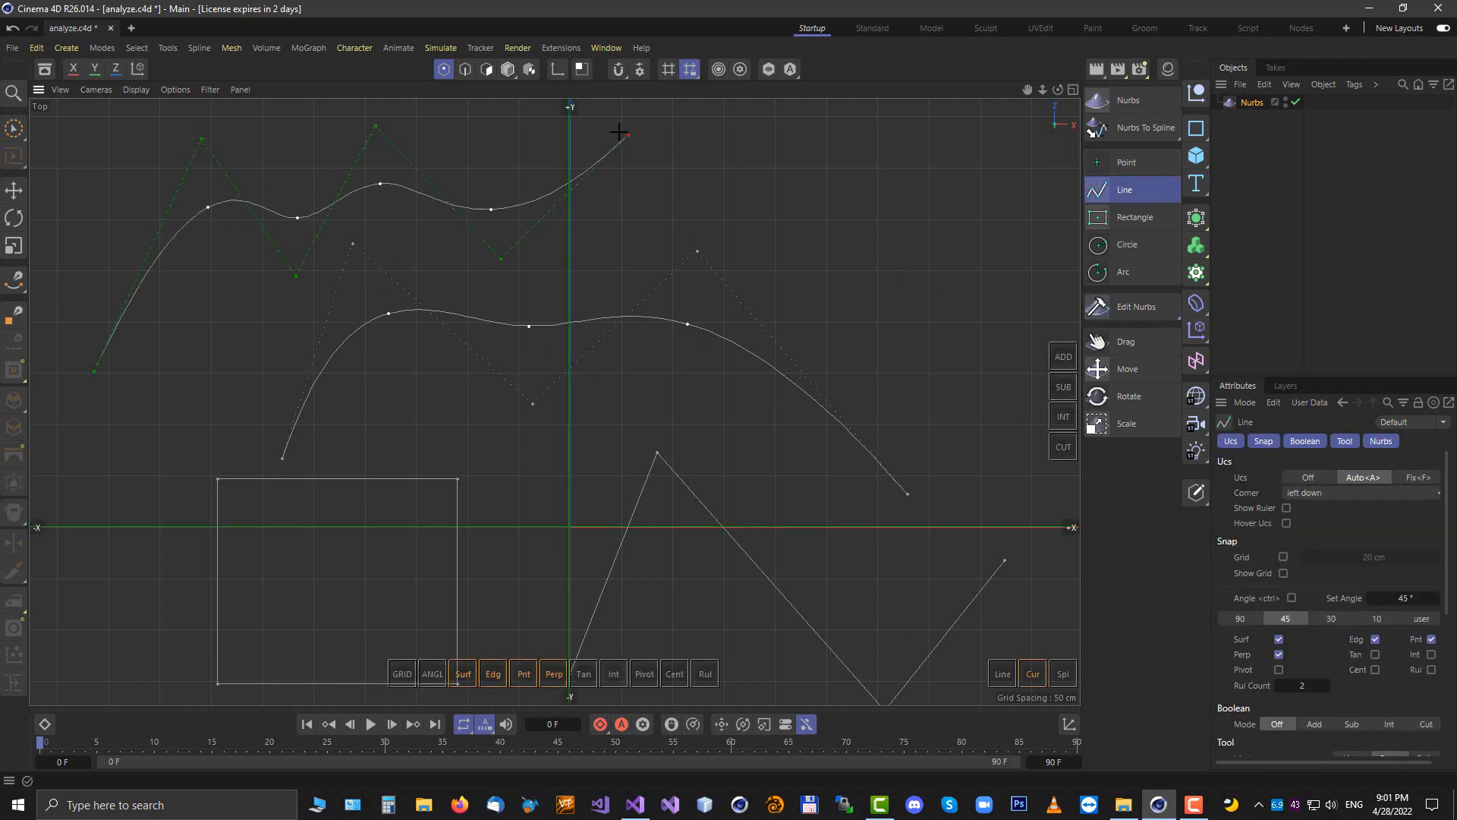
click(641, 232)
click(828, 145)
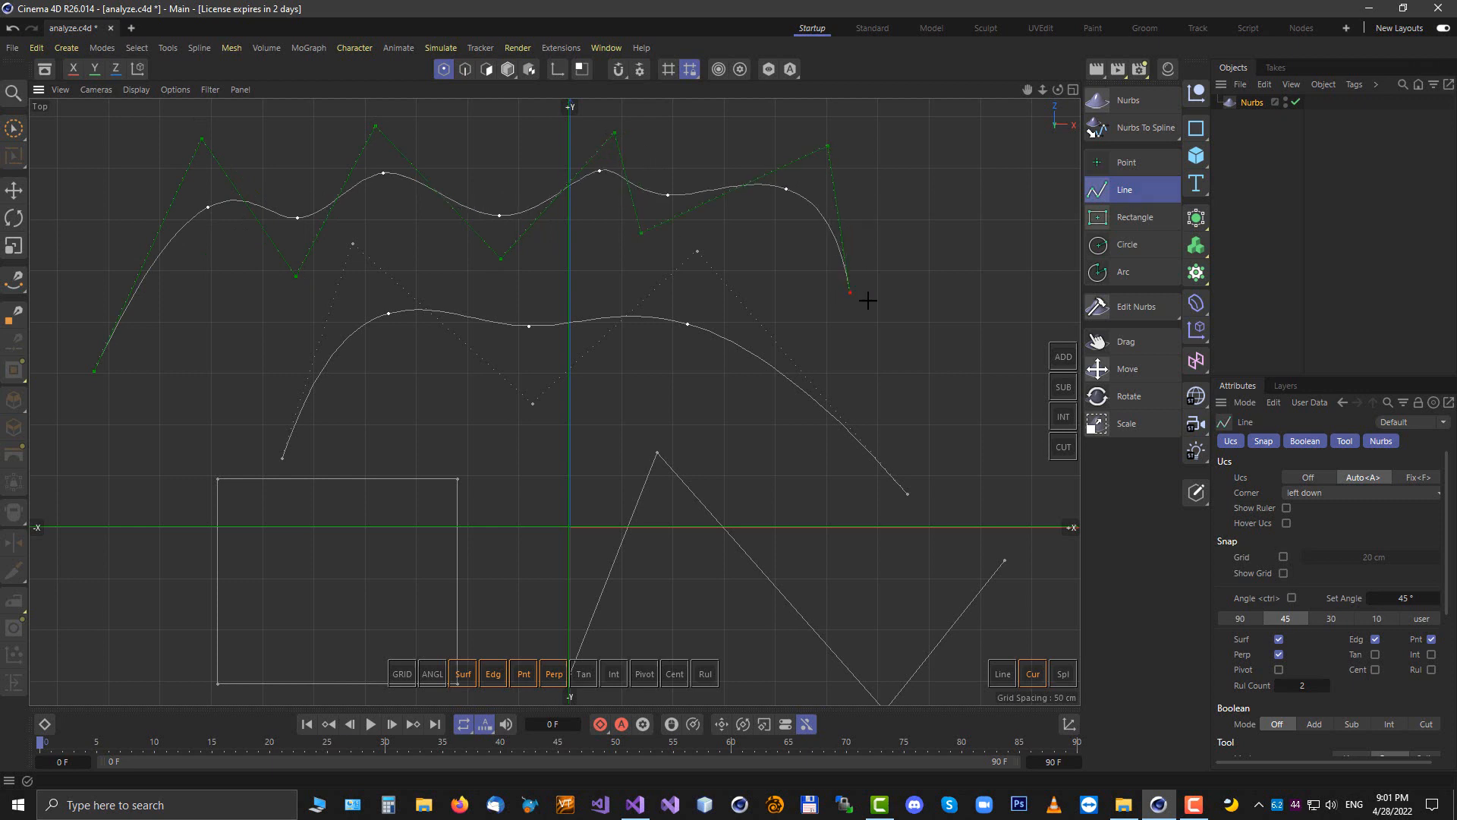
click(907, 305)
drag(828, 145, 837, 139)
drag(642, 233, 678, 210)
On the Nurbs object's Analyze settings, turn off Show Iso Points and enable Show Knots and Show Knot Values
click(1254, 102)
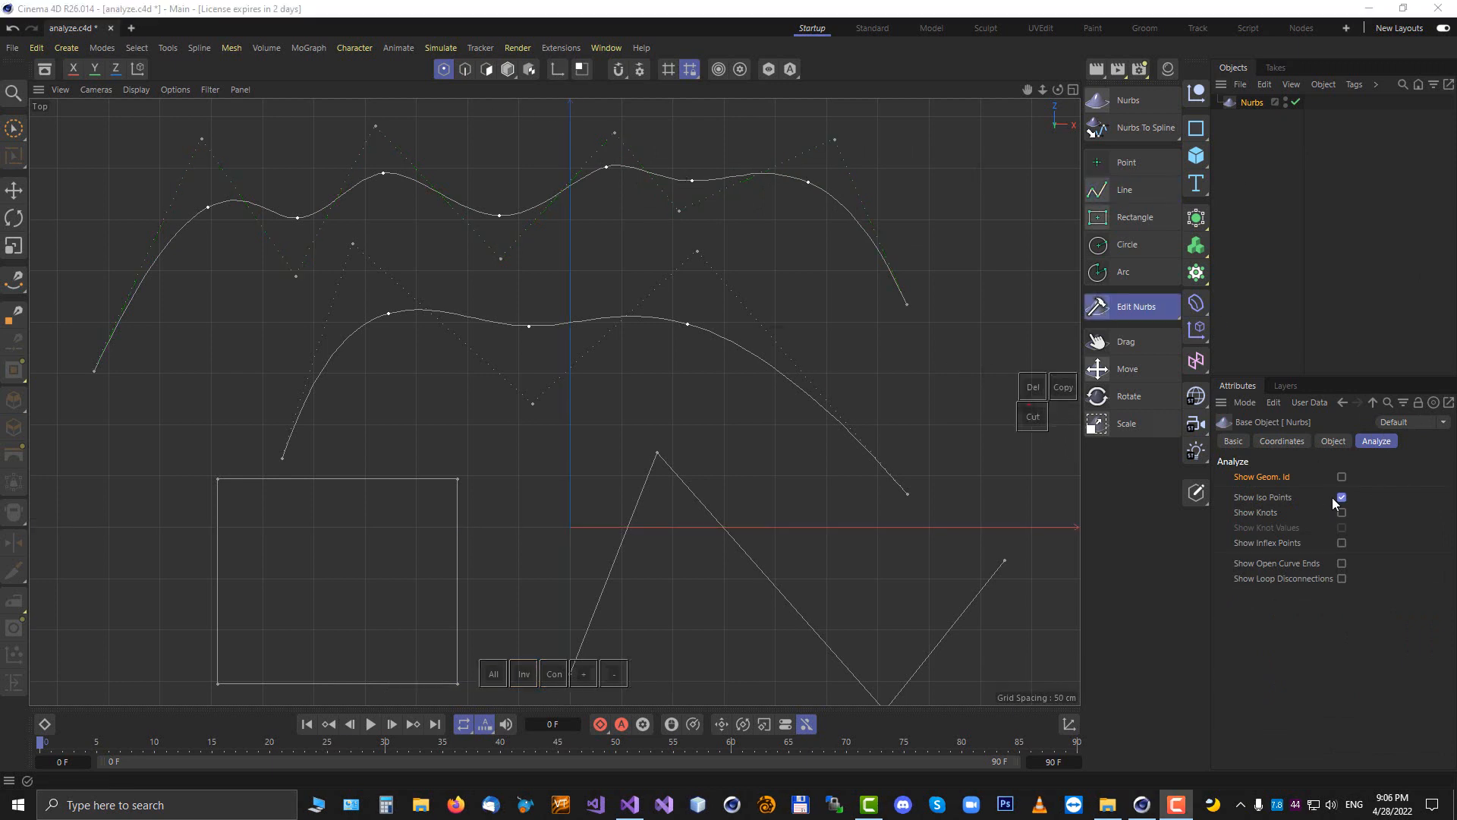
click(1342, 497)
click(1342, 497)
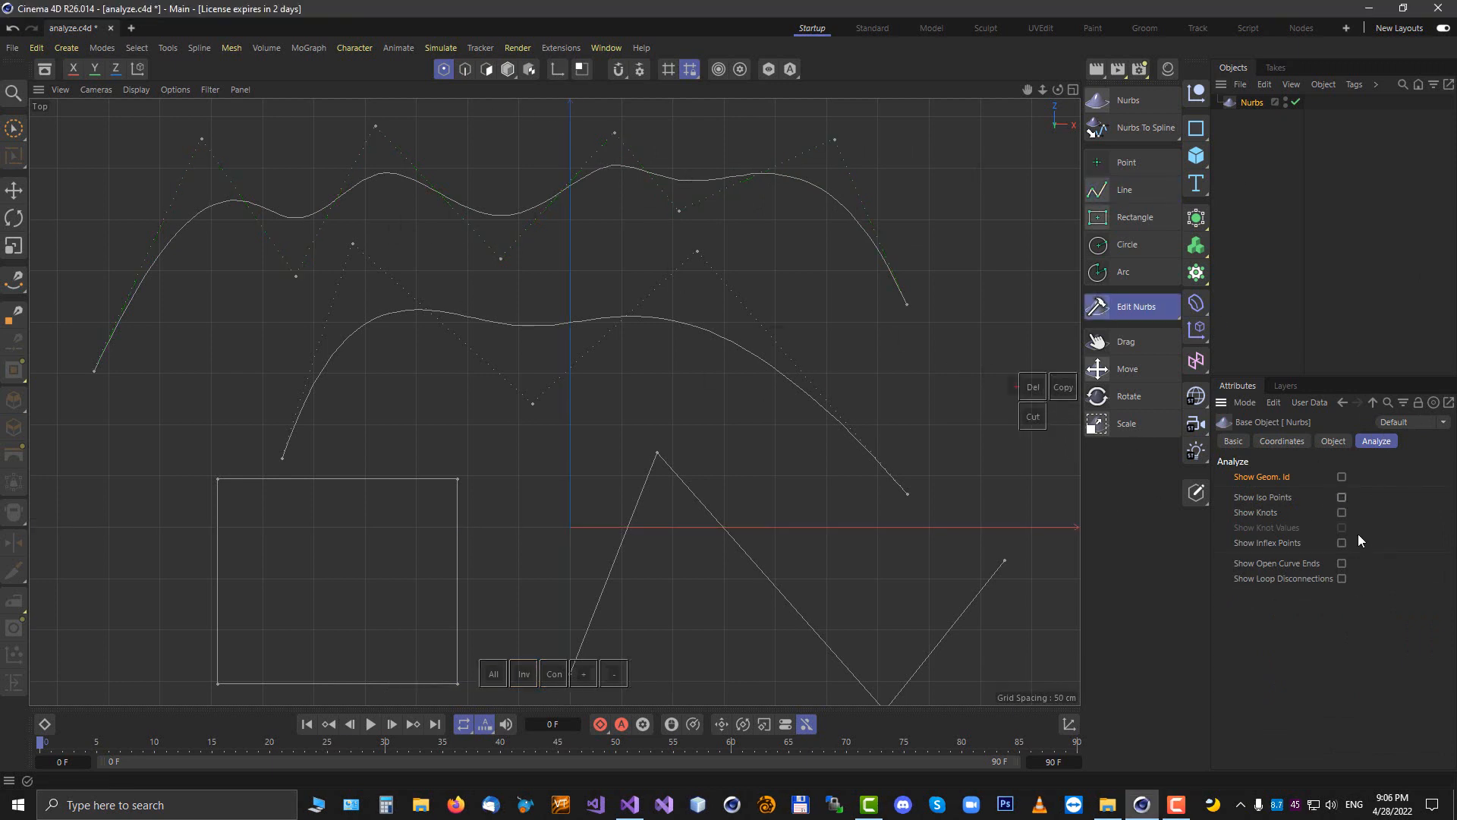
click(1344, 514)
click(1342, 528)
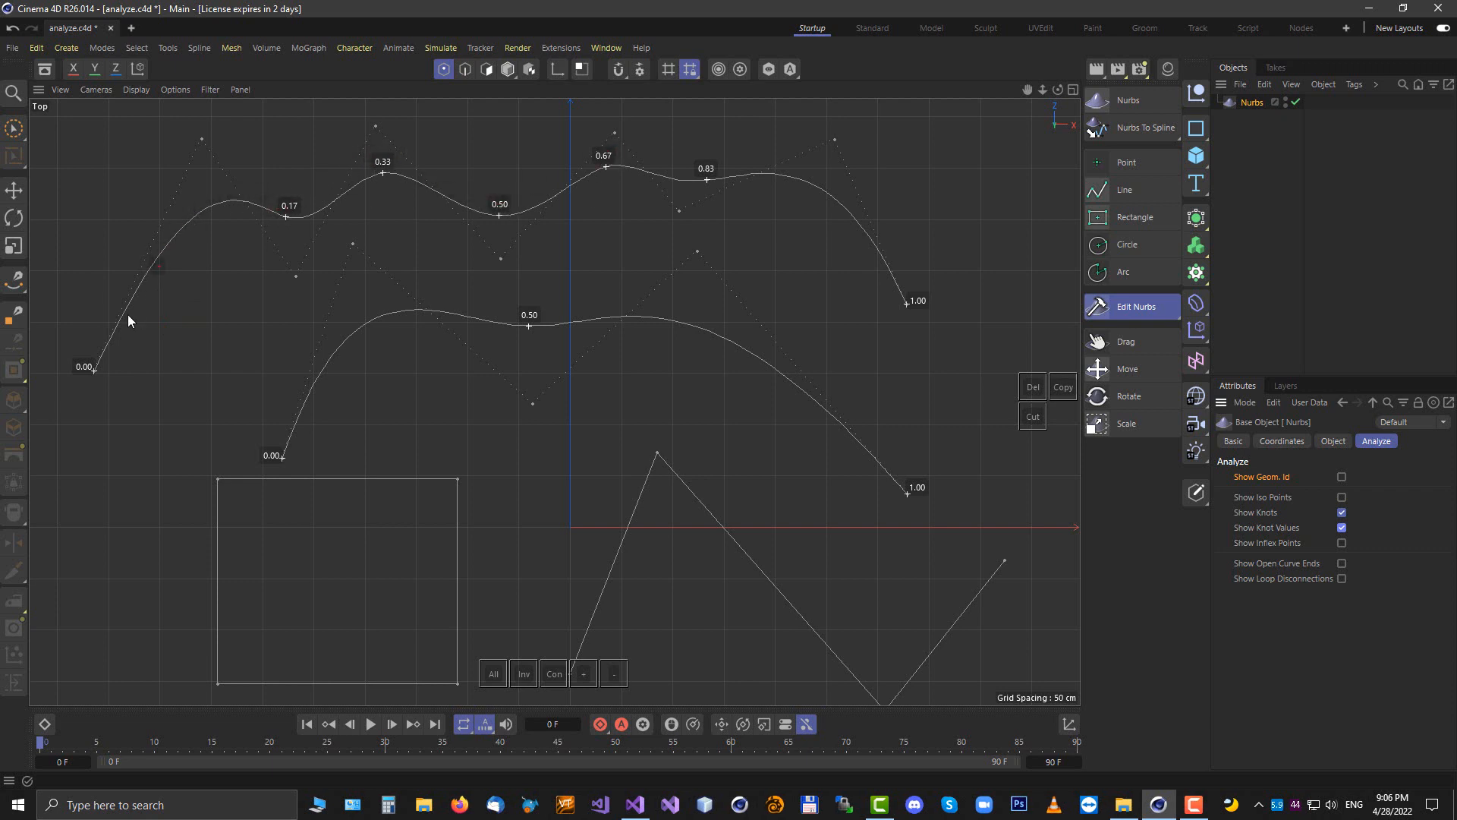
Start the Refine tool and switch to edge mode to preview the knot values along the top curve
click(1146, 306)
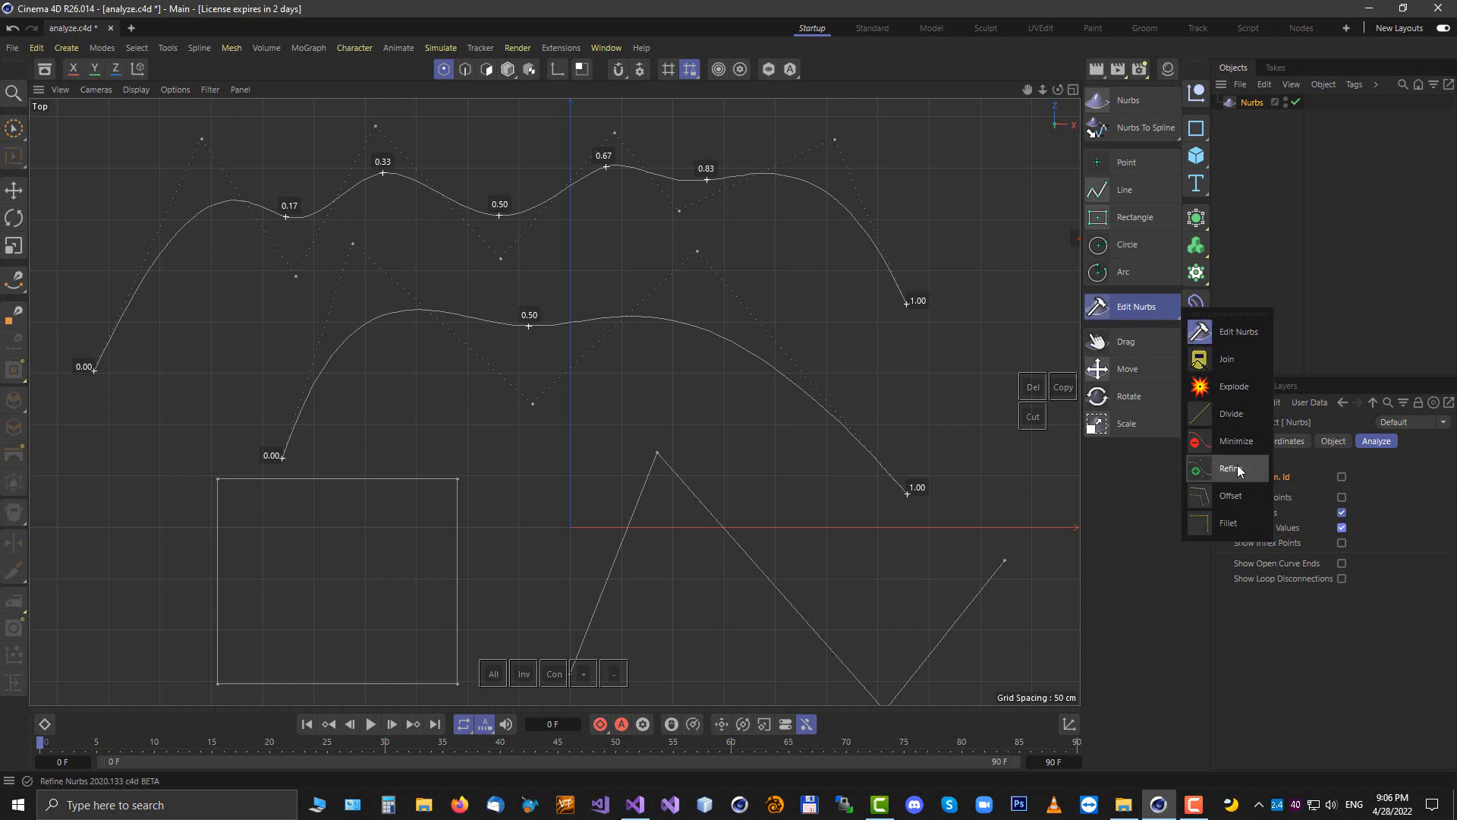
click(1231, 468)
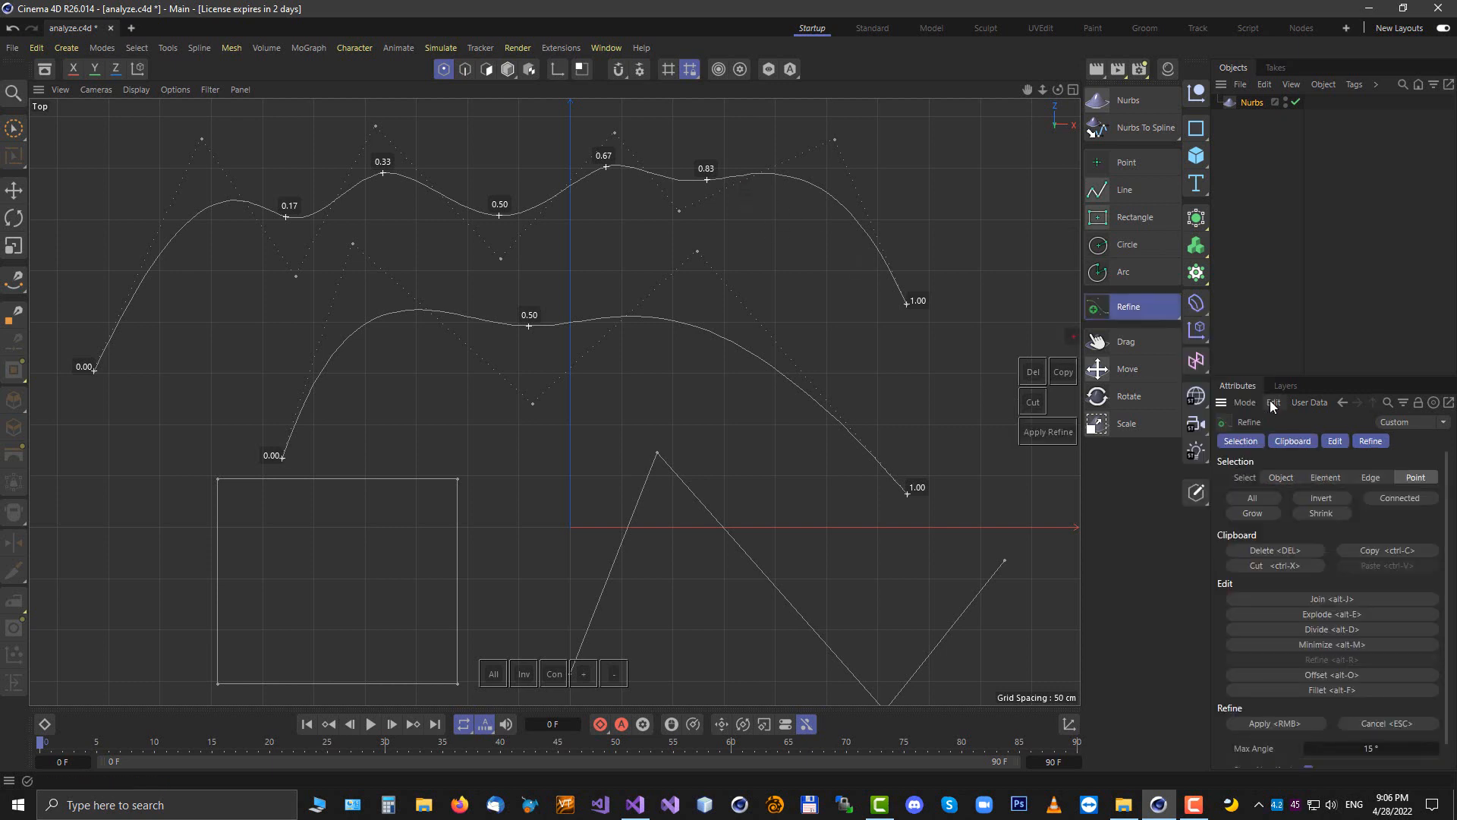
click(464, 70)
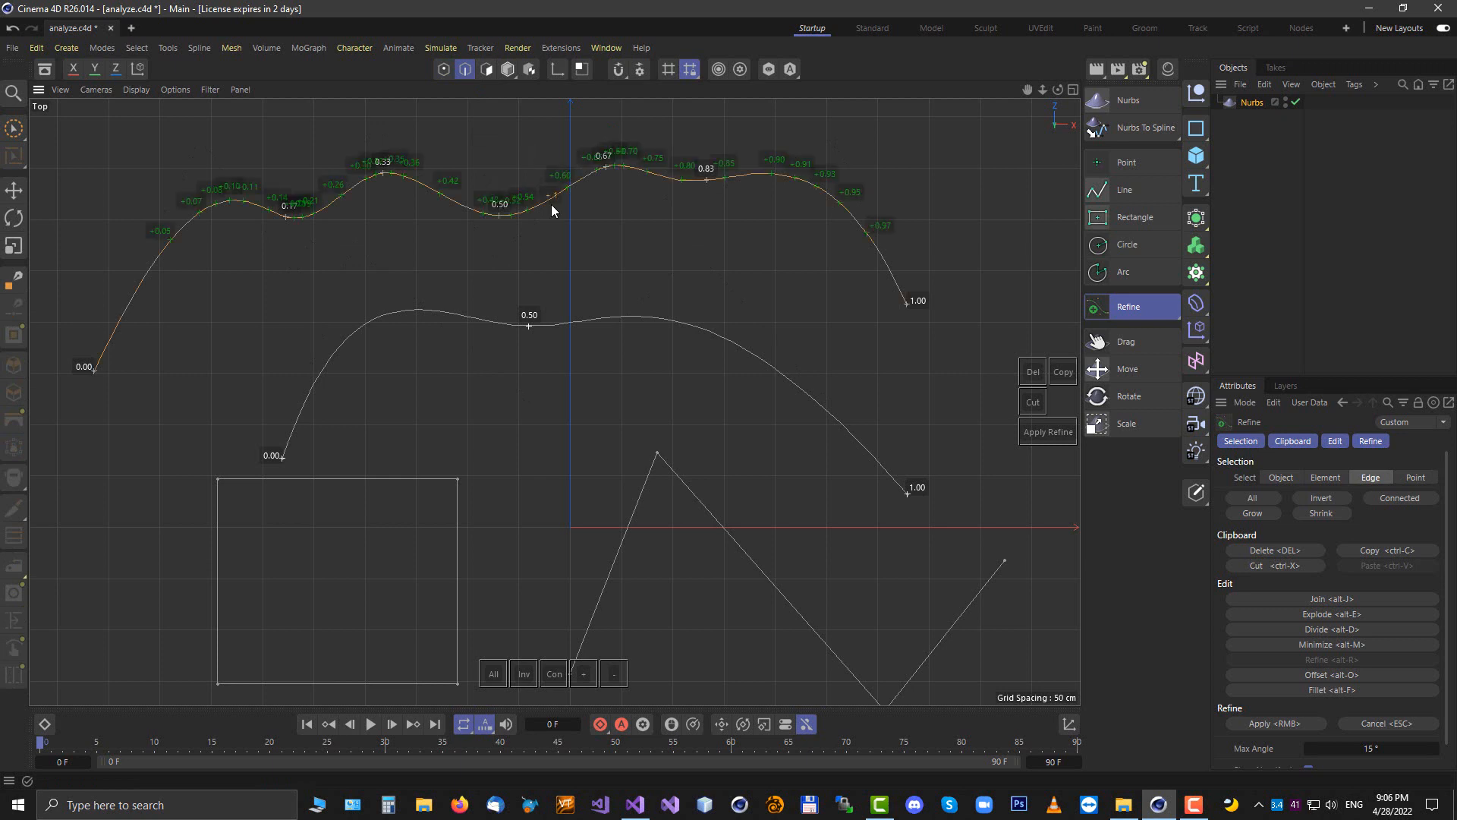
scroll(416, 174, up, 3)
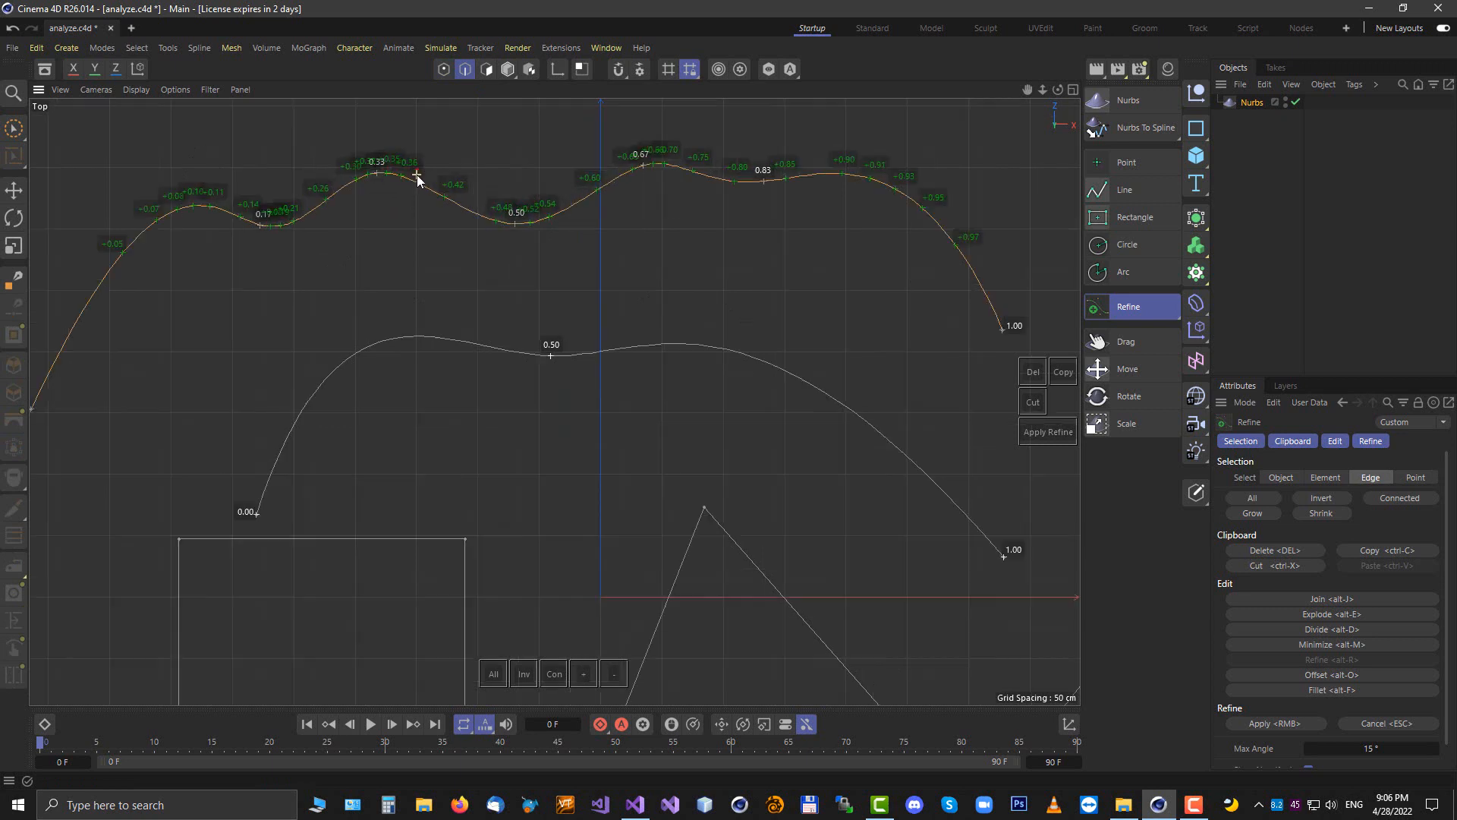
scroll(418, 180, down, 2)
On the Nurbs object's Analyze settings, turn off Show Knots and enable Show Open Curve Ends
click(1252, 102)
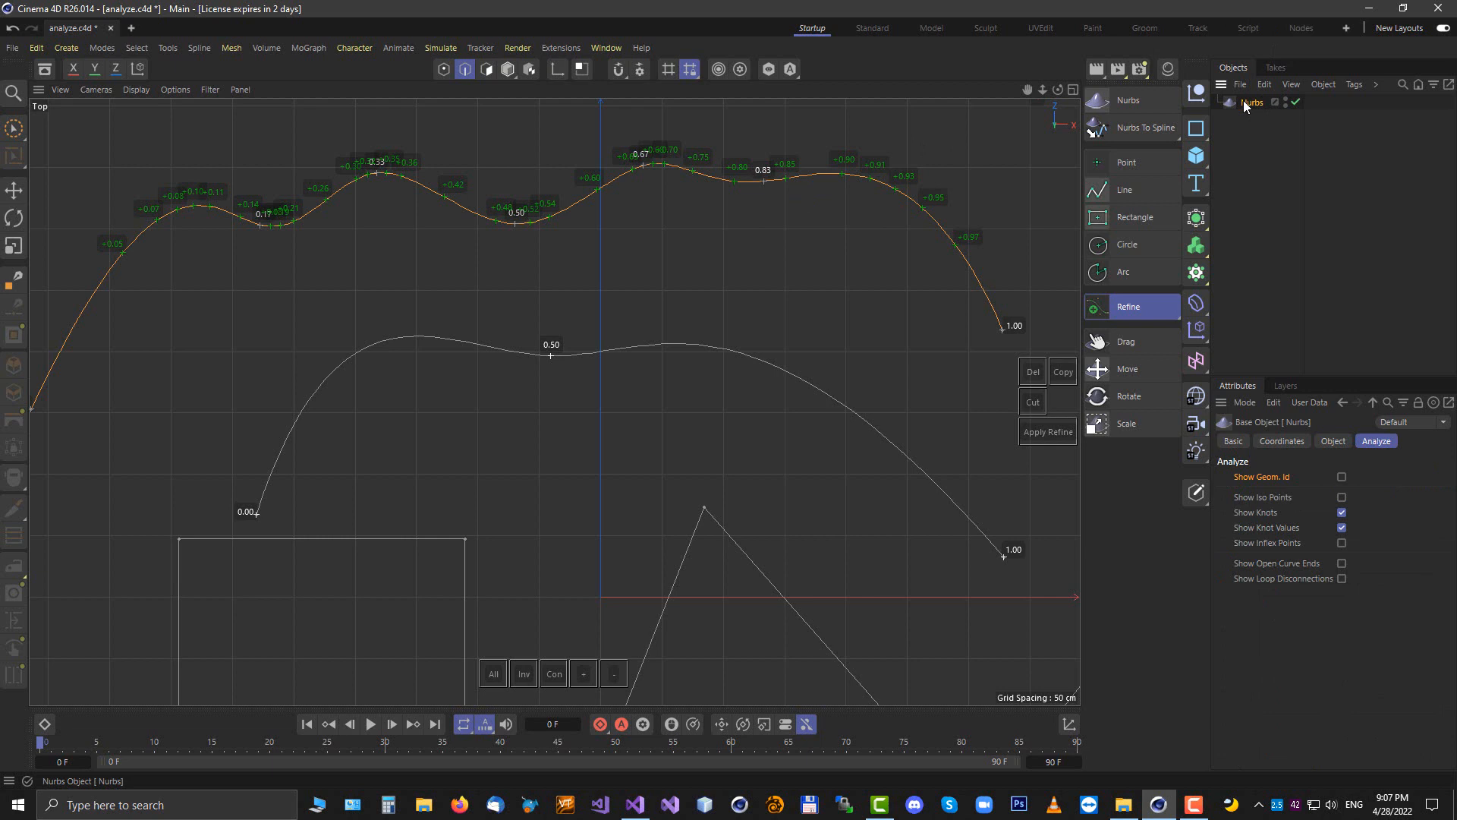
click(1377, 441)
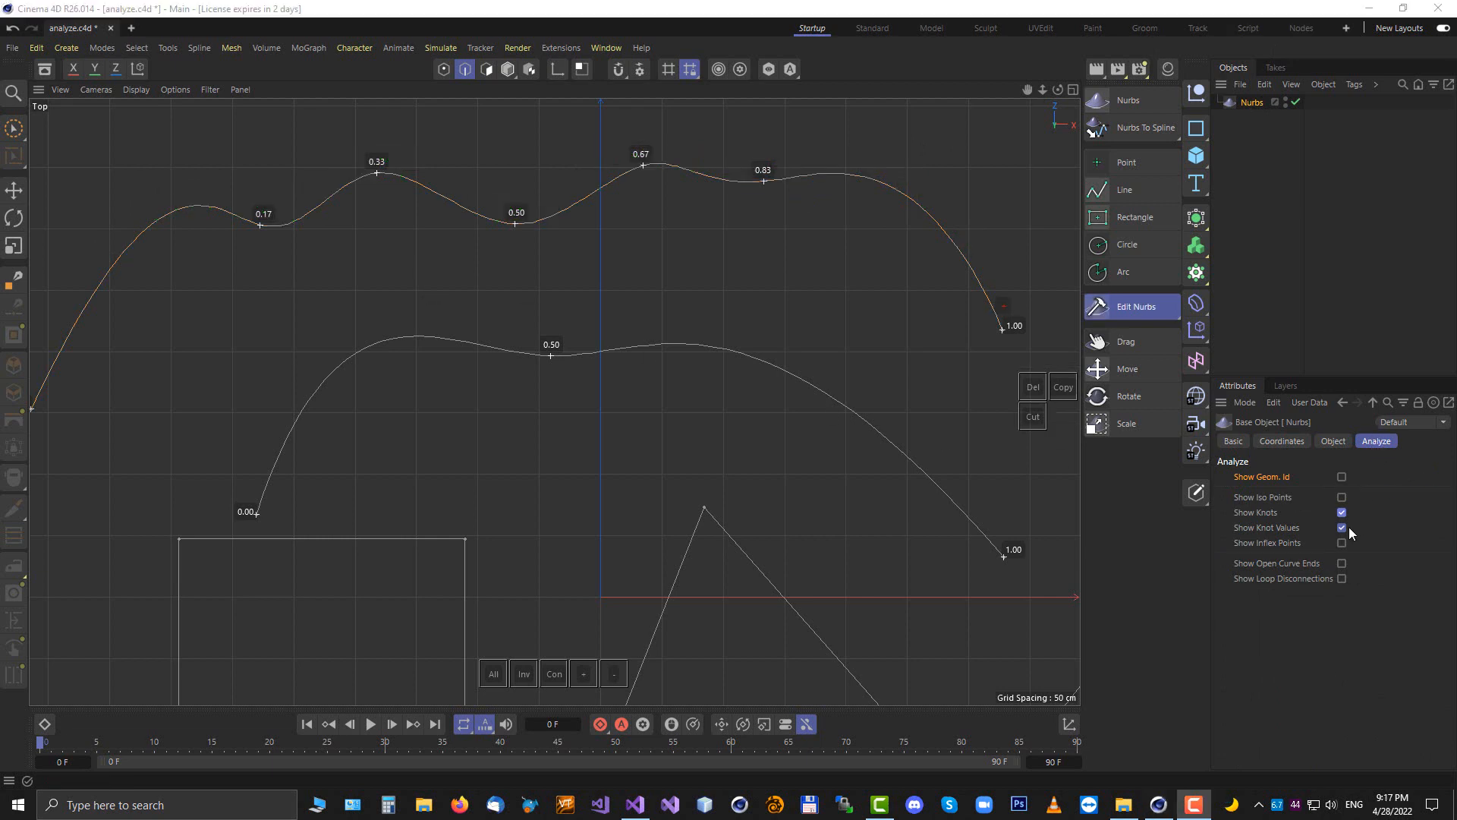
click(1342, 512)
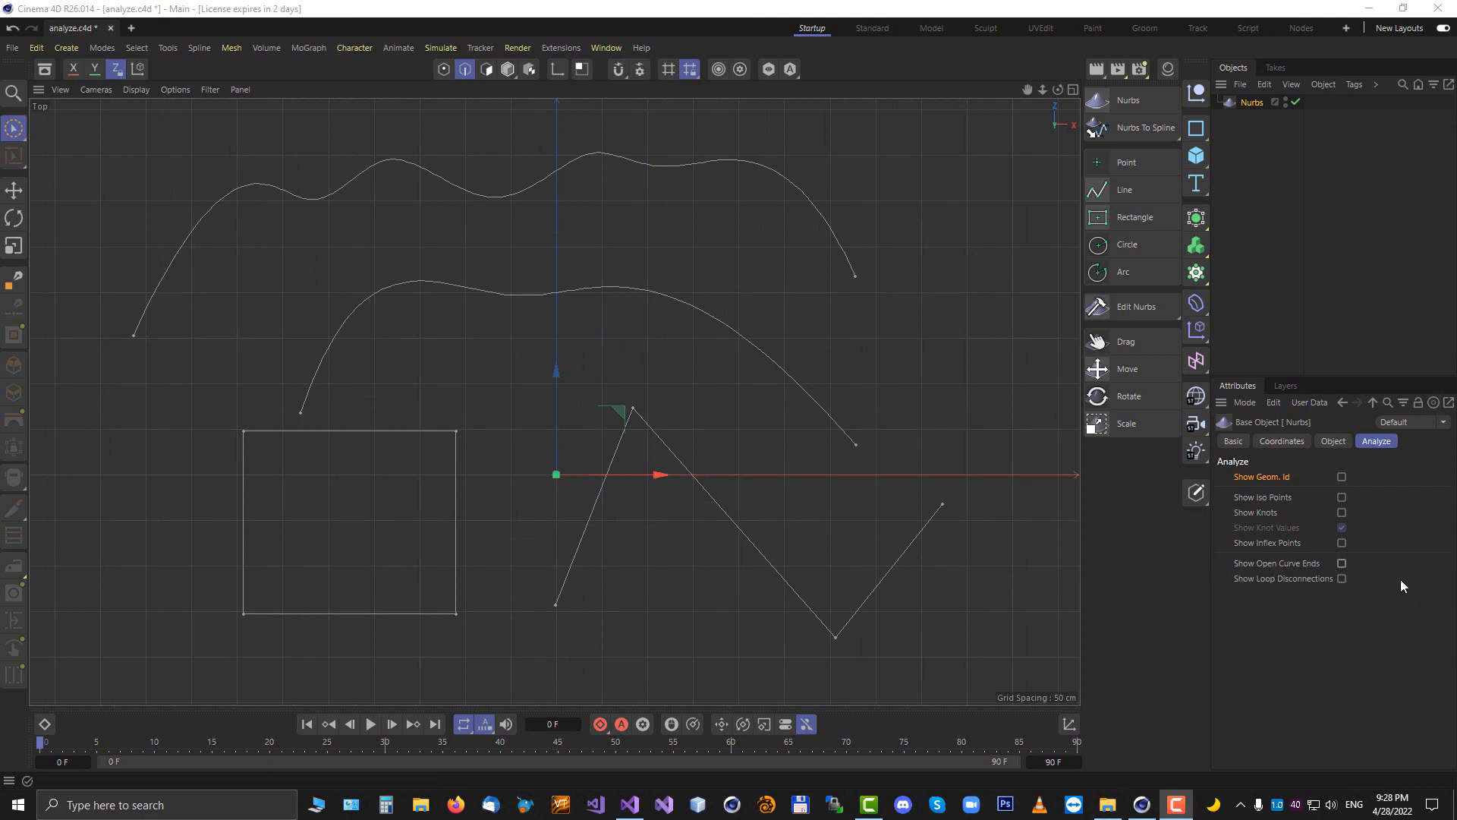
click(1342, 562)
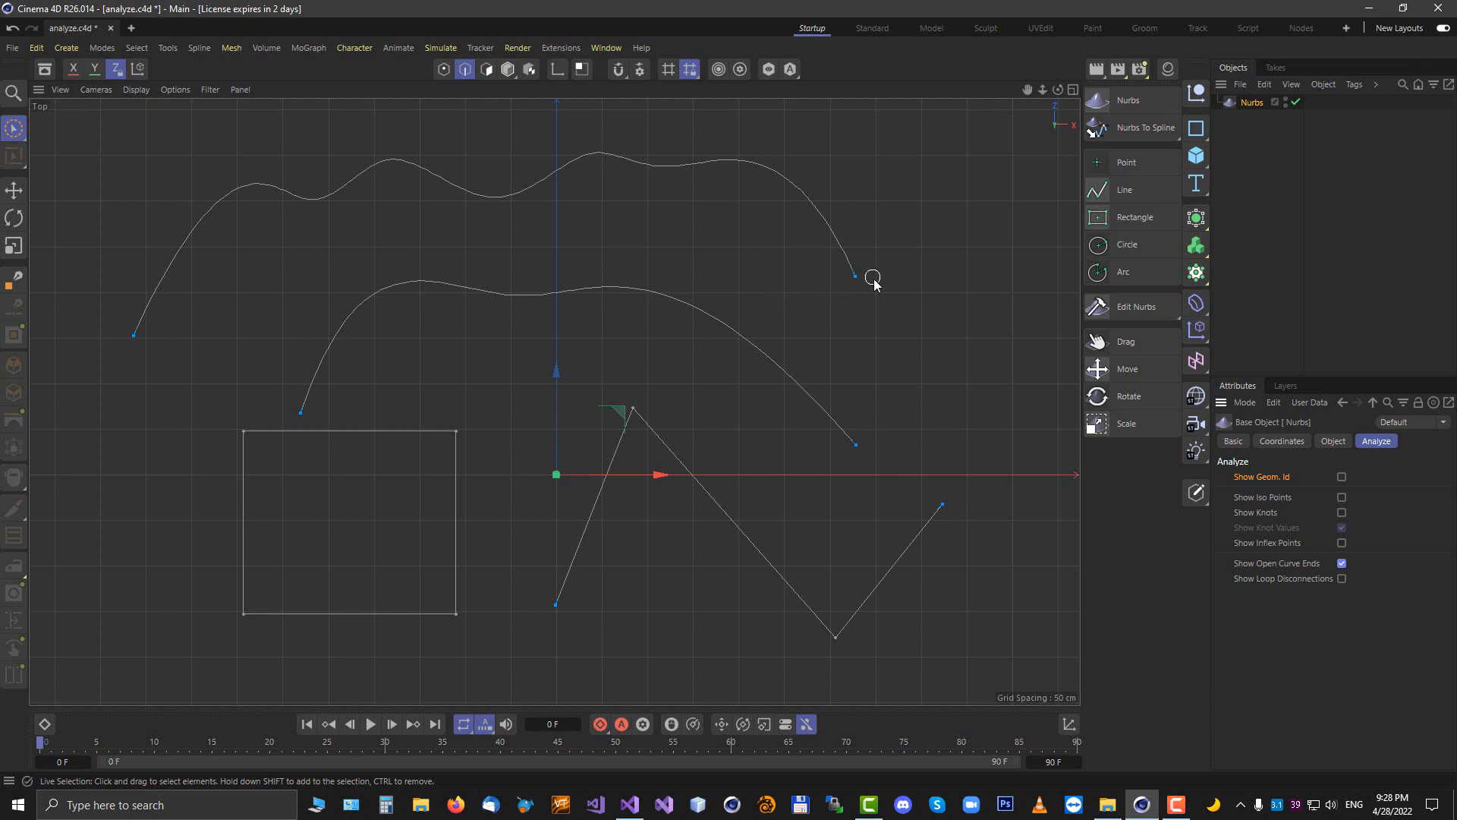
Draw a line connecting the zigzag's right end to the lower curve's right end
click(1116, 190)
click(950, 504)
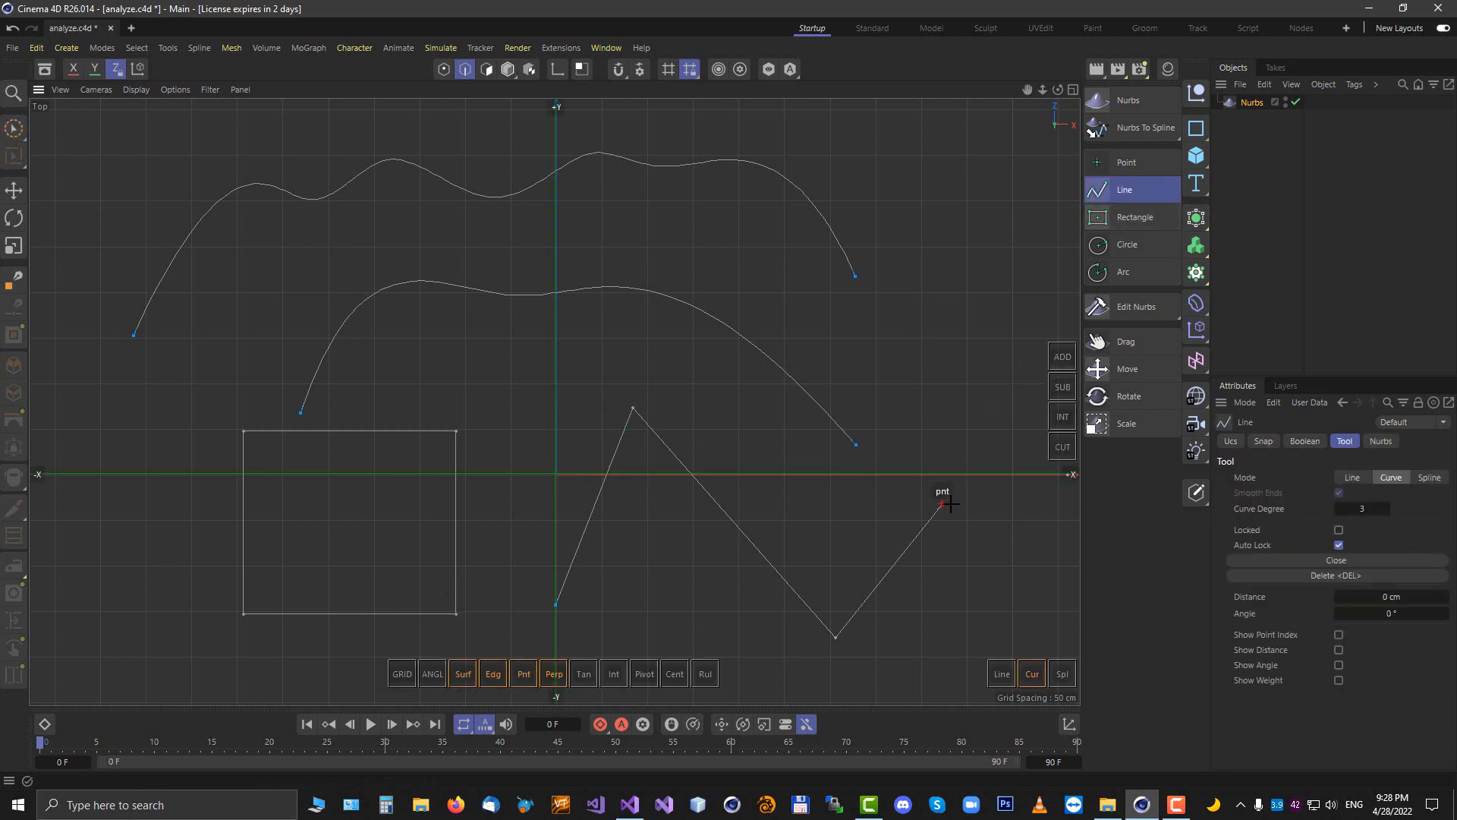
click(856, 445)
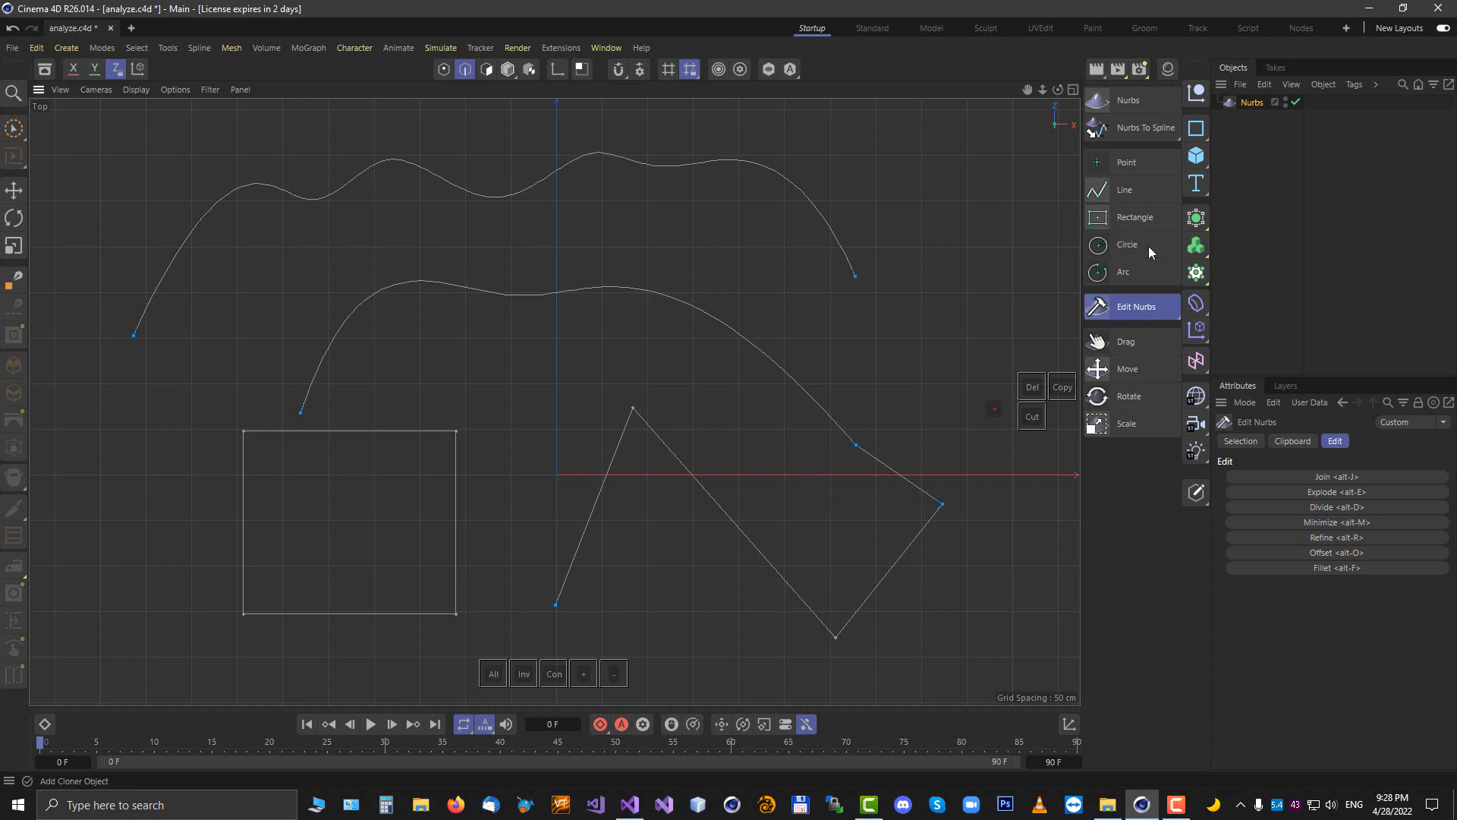
On the Nurbs object's Analyze settings, turn off Show Open Curve Ends and enable Show Loop Disconnections
click(1254, 103)
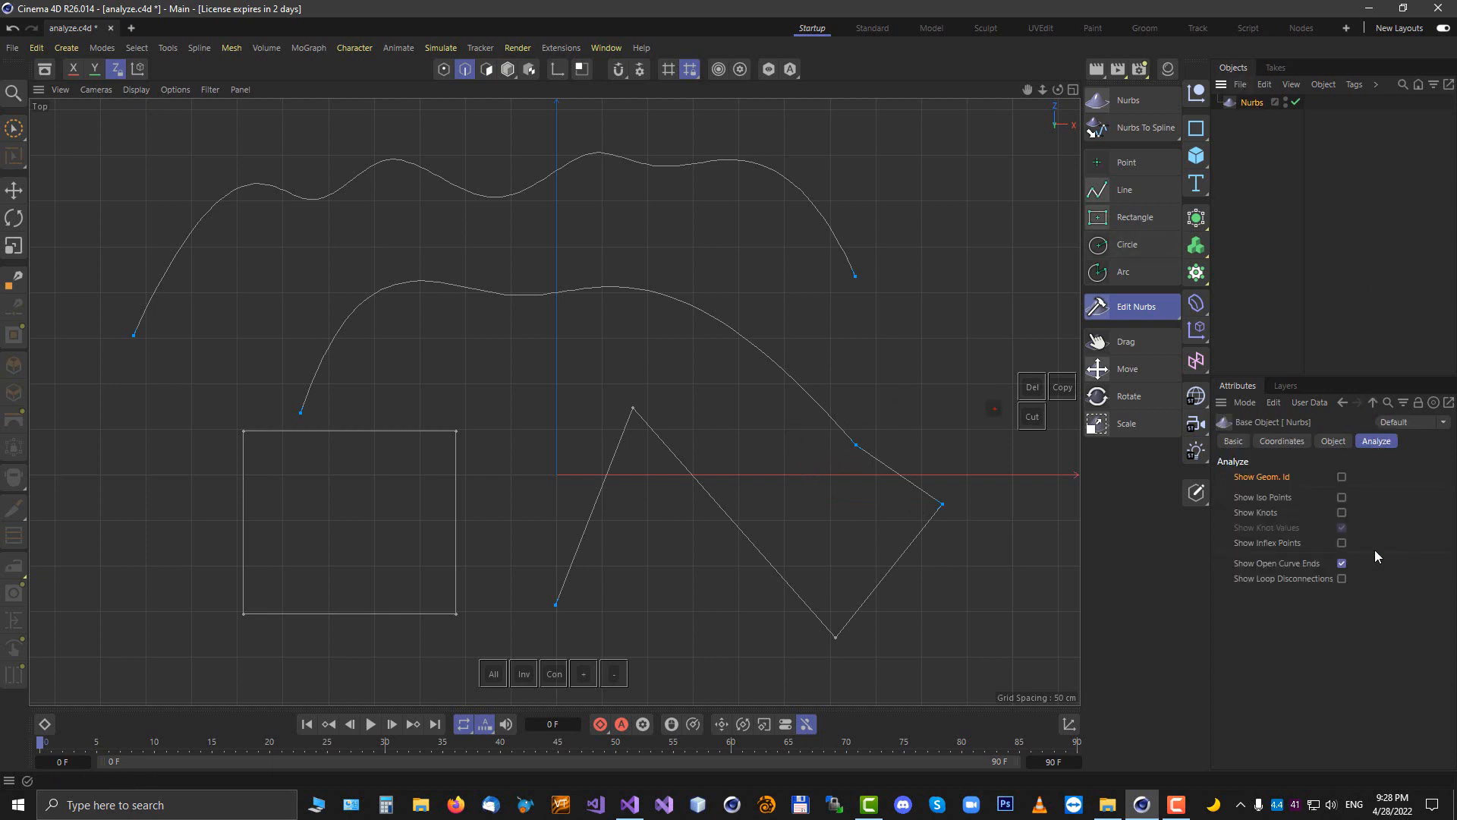
click(1342, 563)
click(1342, 579)
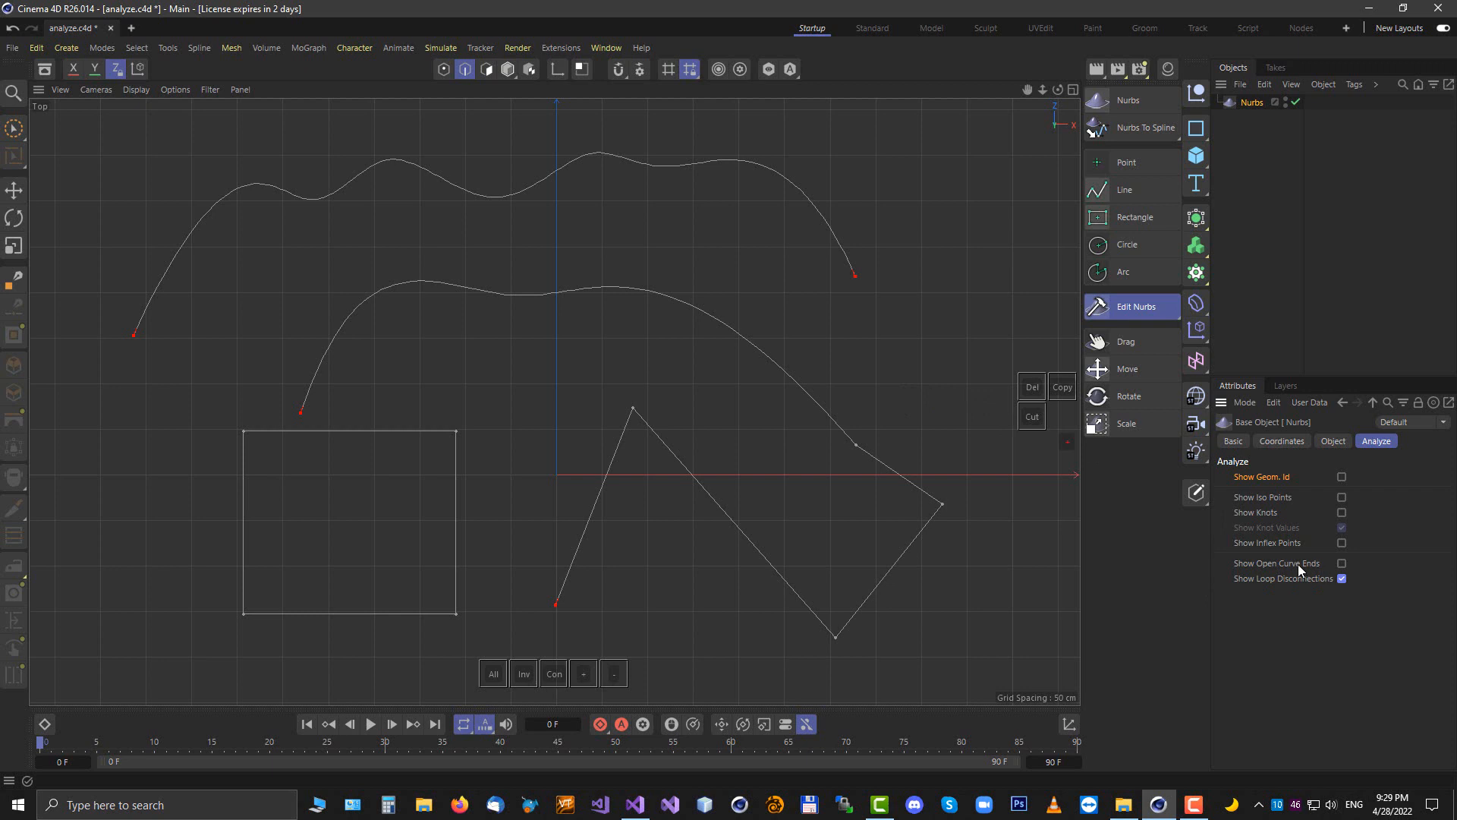
click(1341, 563)
Draw a line joining the lower curve's right end up to the top curve's right end
click(1136, 189)
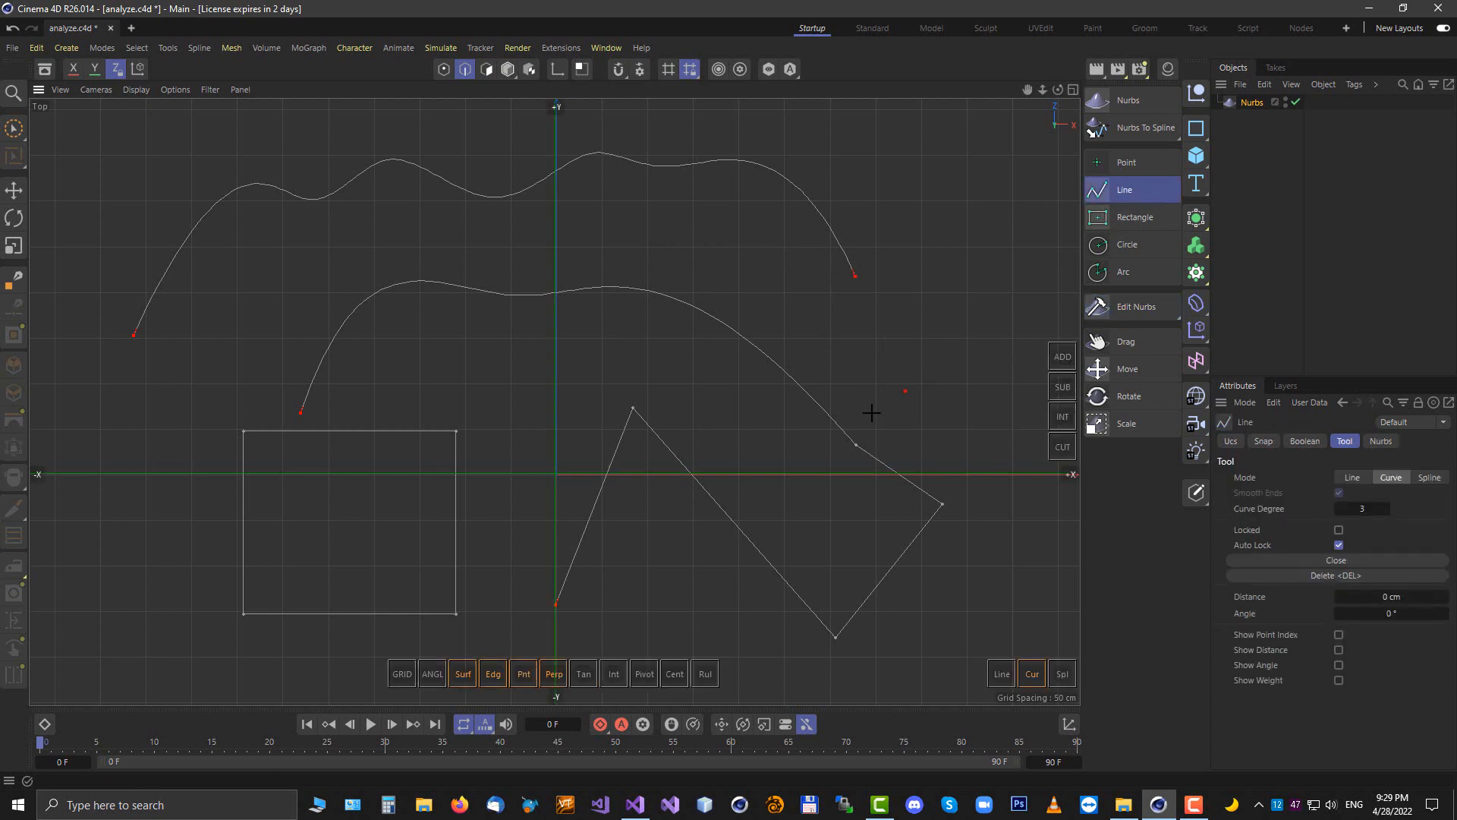
click(856, 276)
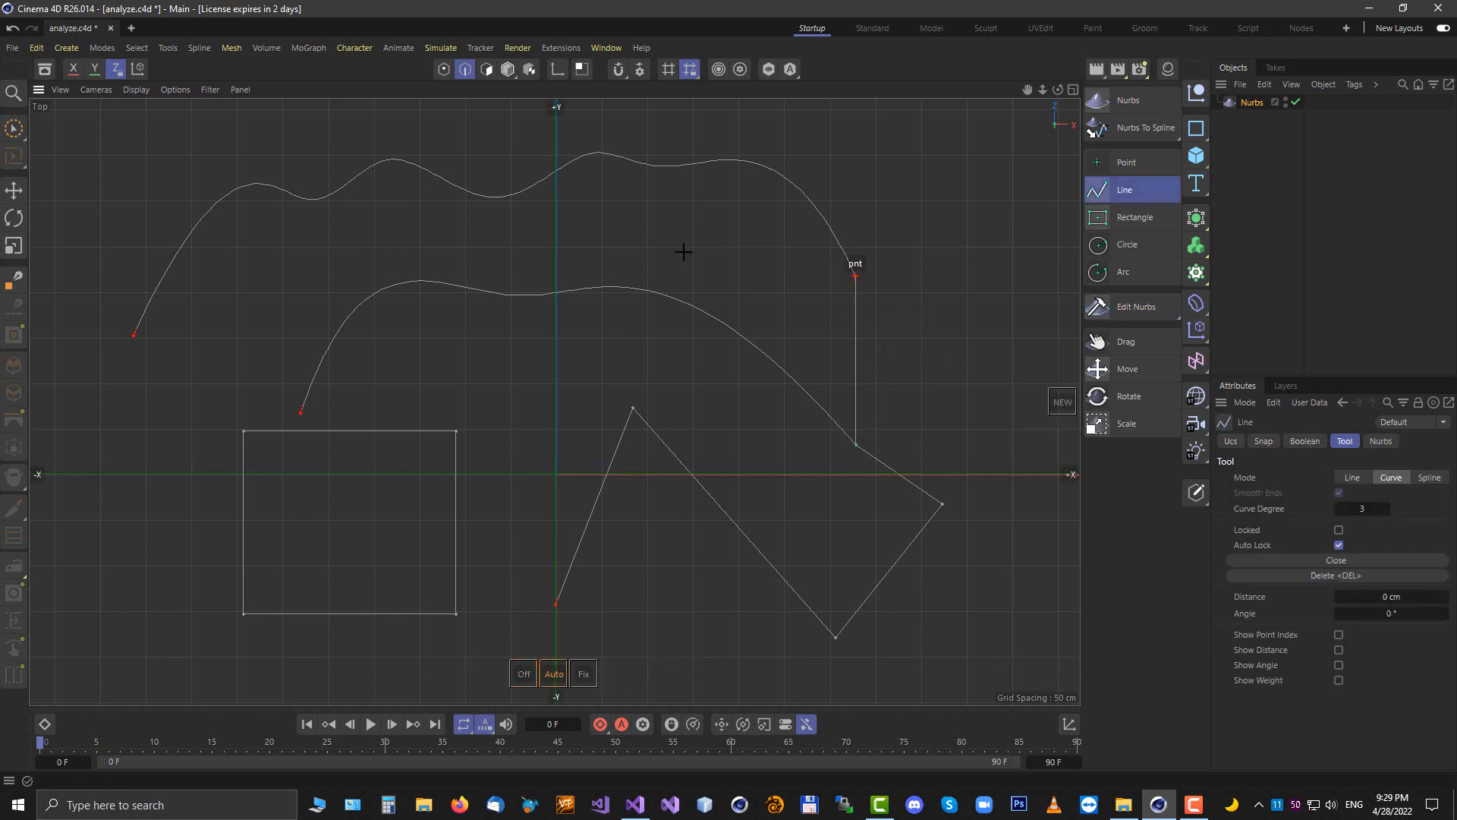
key(Escape)
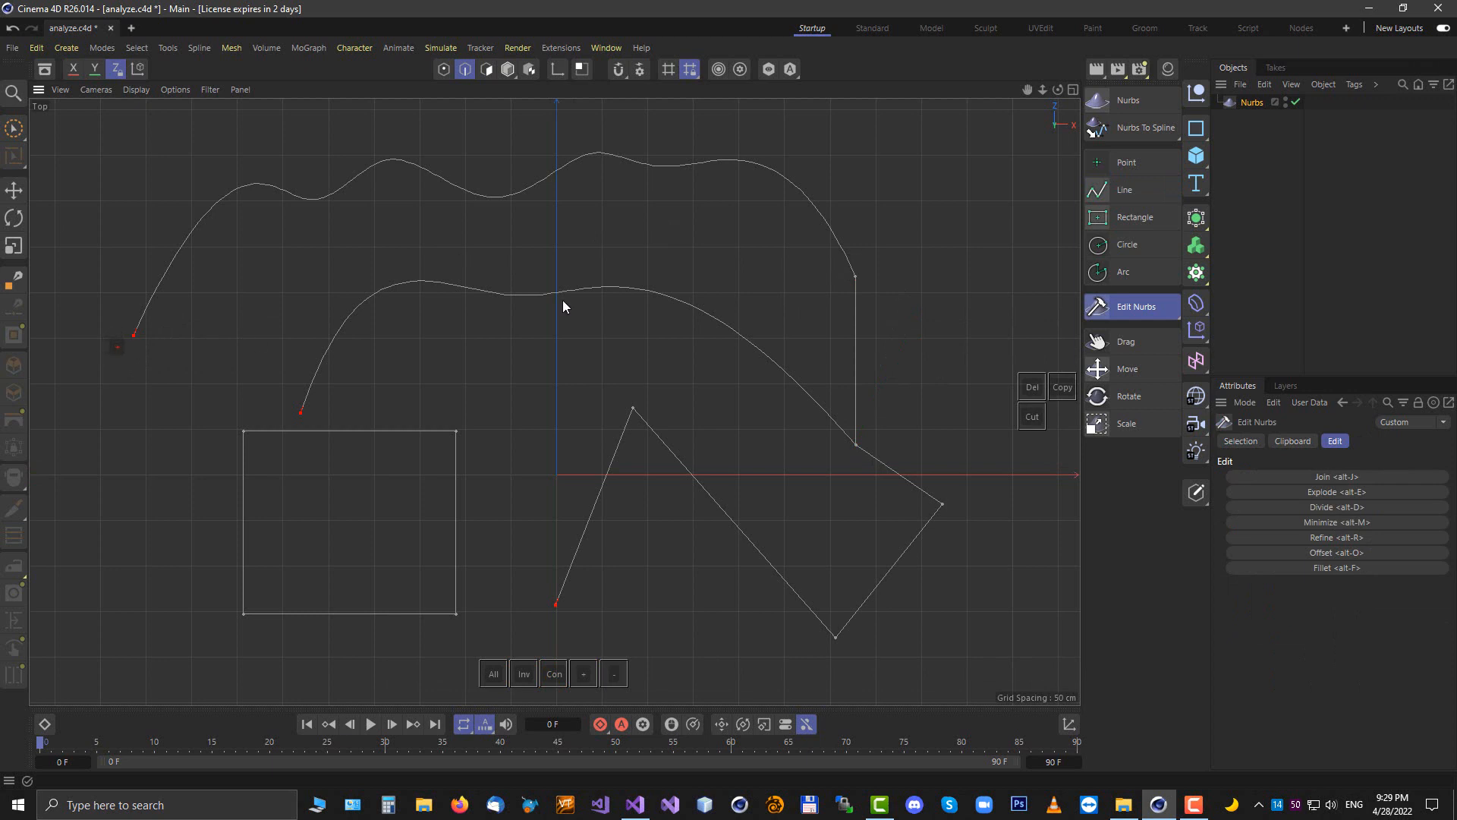
Draw connecting lines linking the curves' left ends to the rectangle and the zigzag's start to the rectangle's lower-right corner
click(1132, 196)
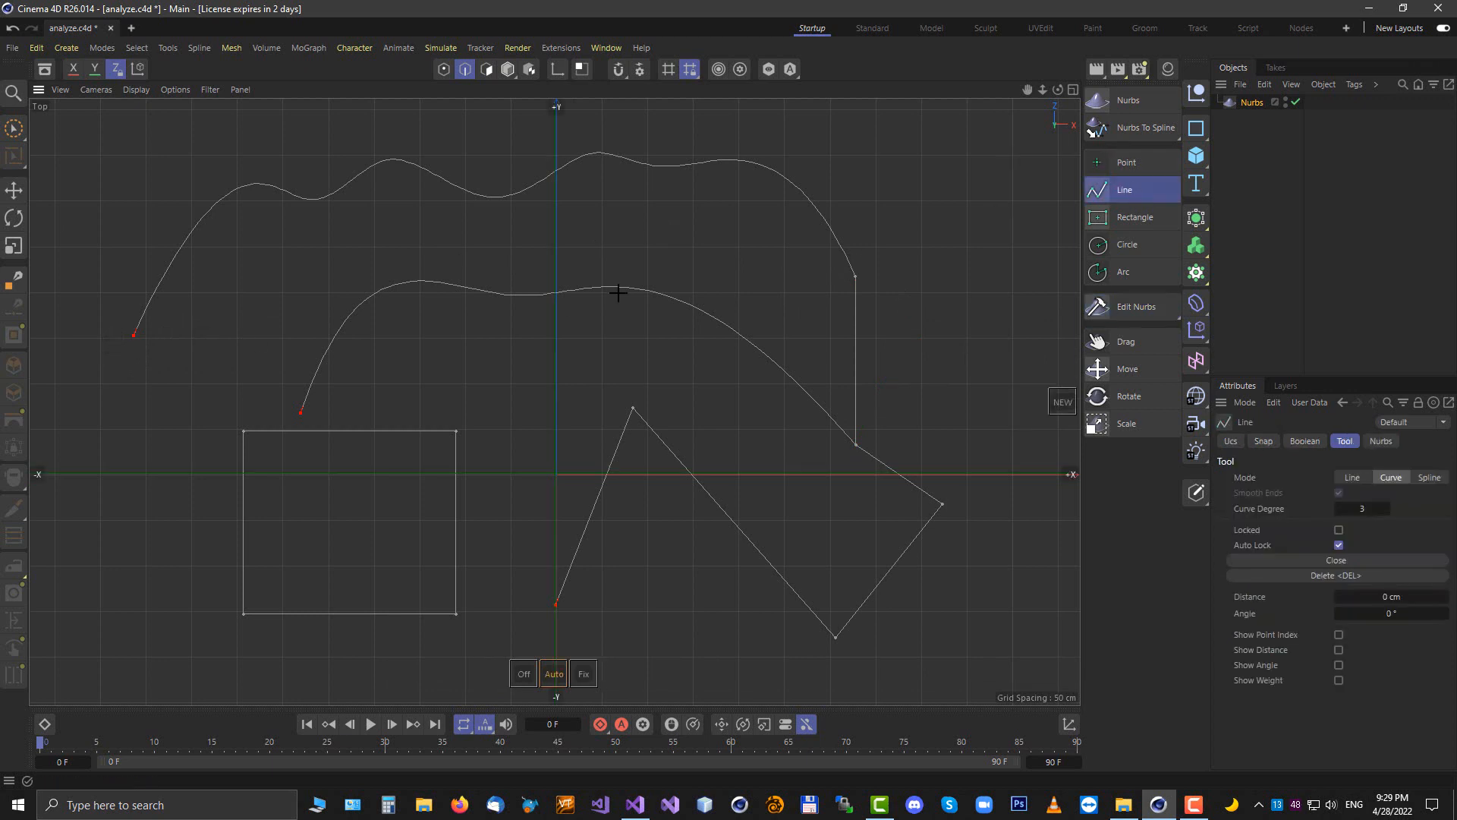
click(133, 334)
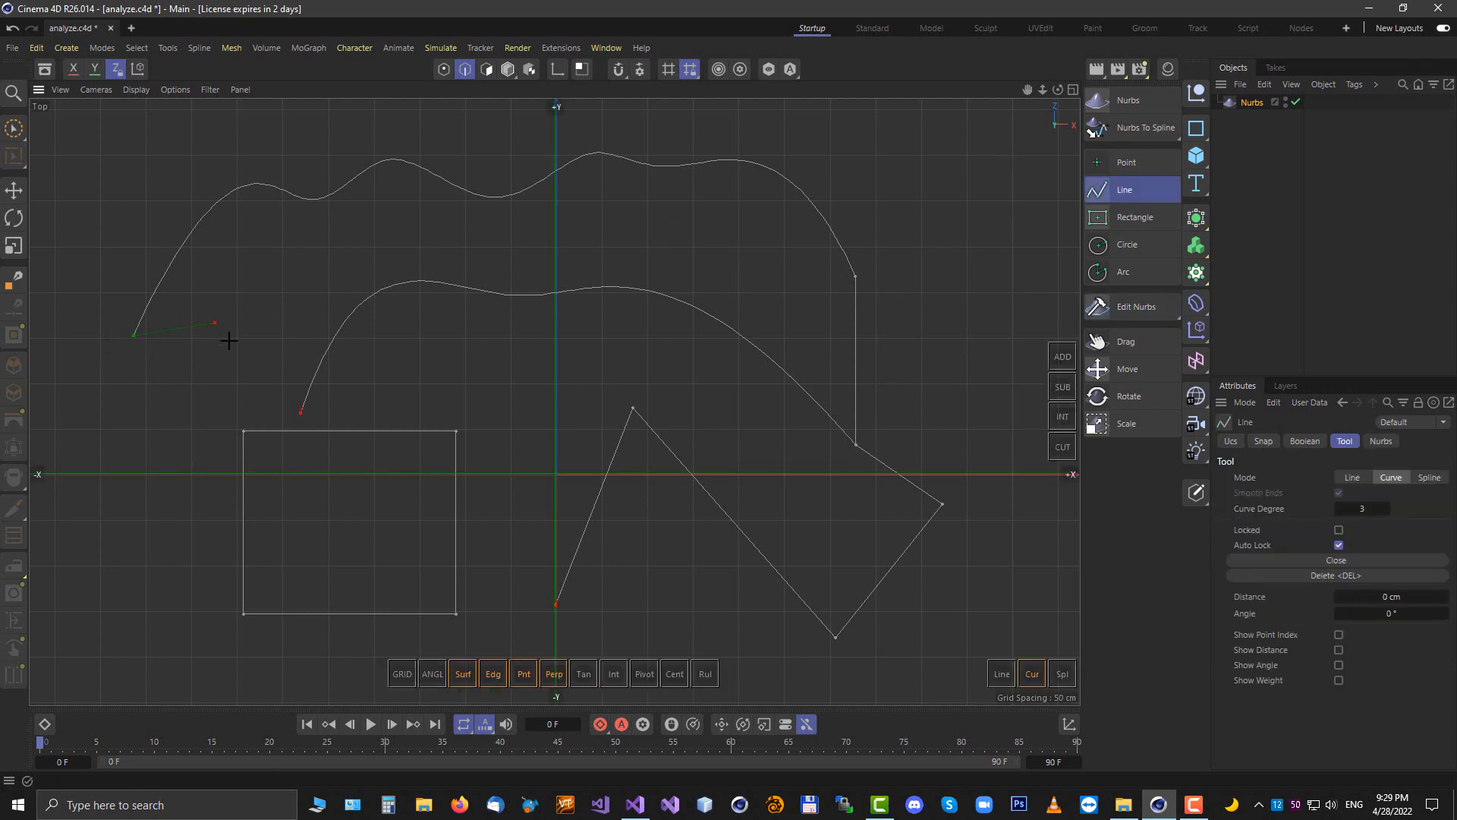
click(301, 412)
click(243, 430)
click(301, 412)
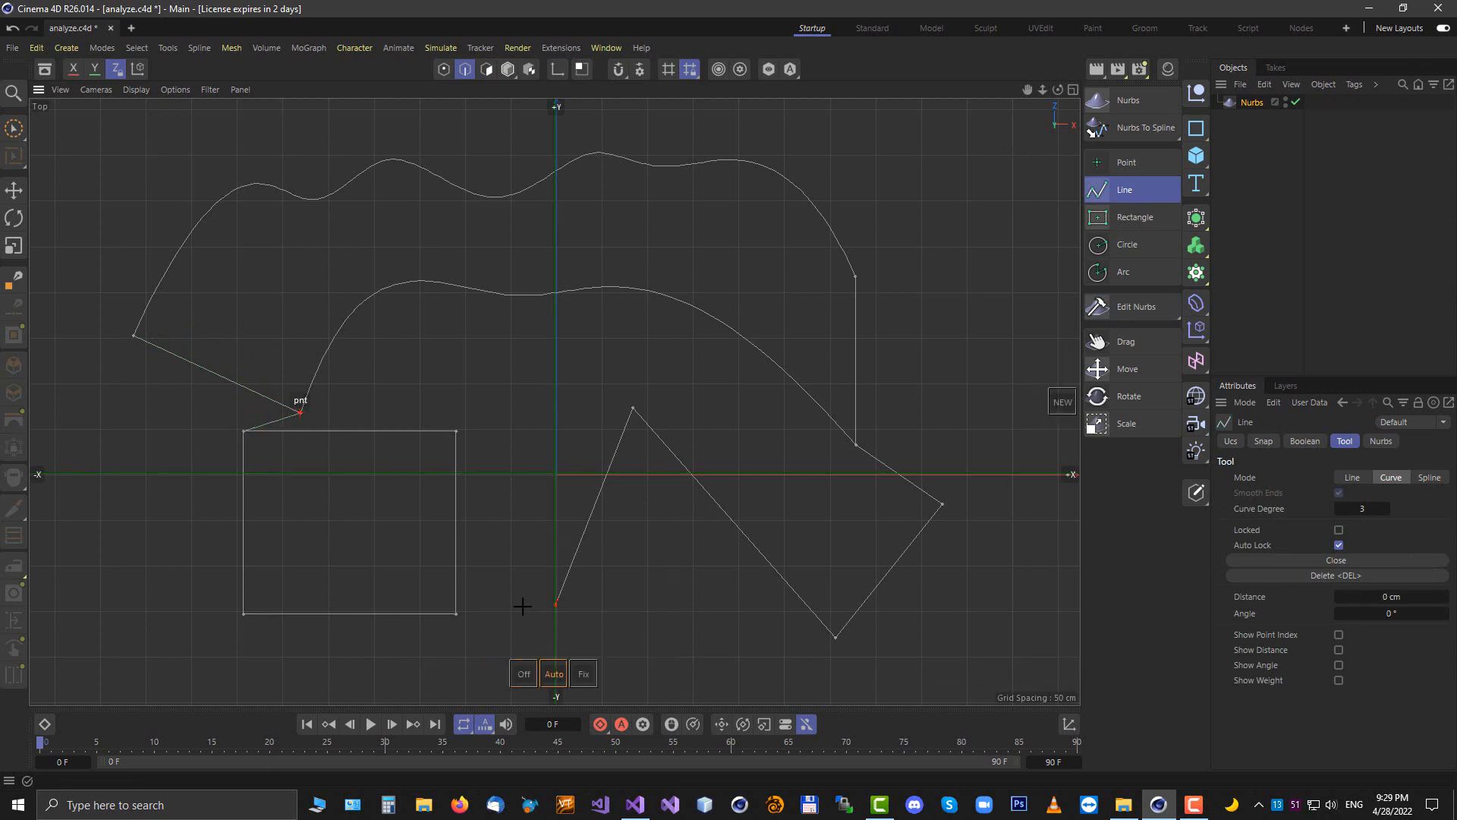
click(555, 605)
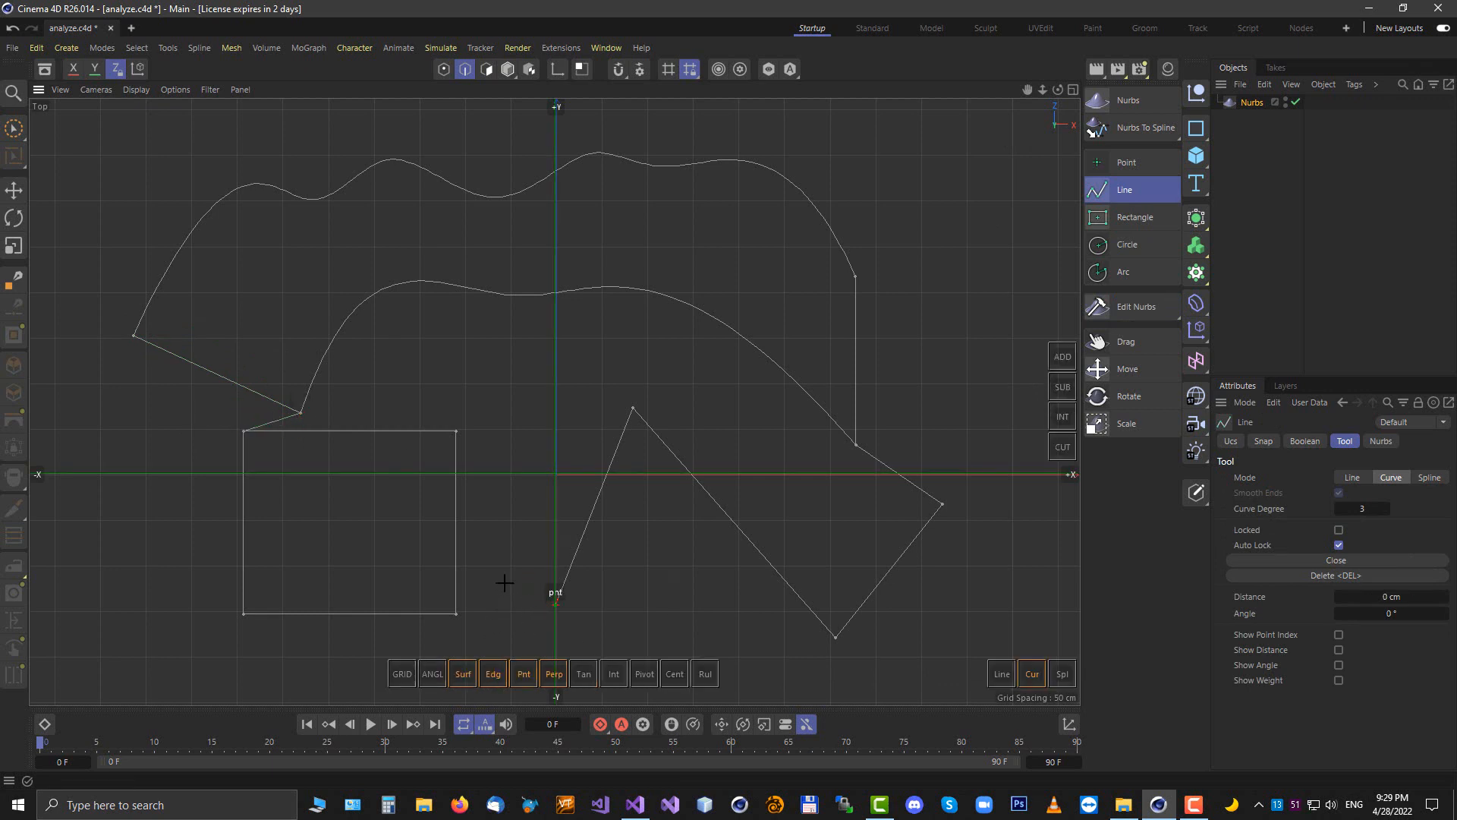
click(456, 614)
key(space)
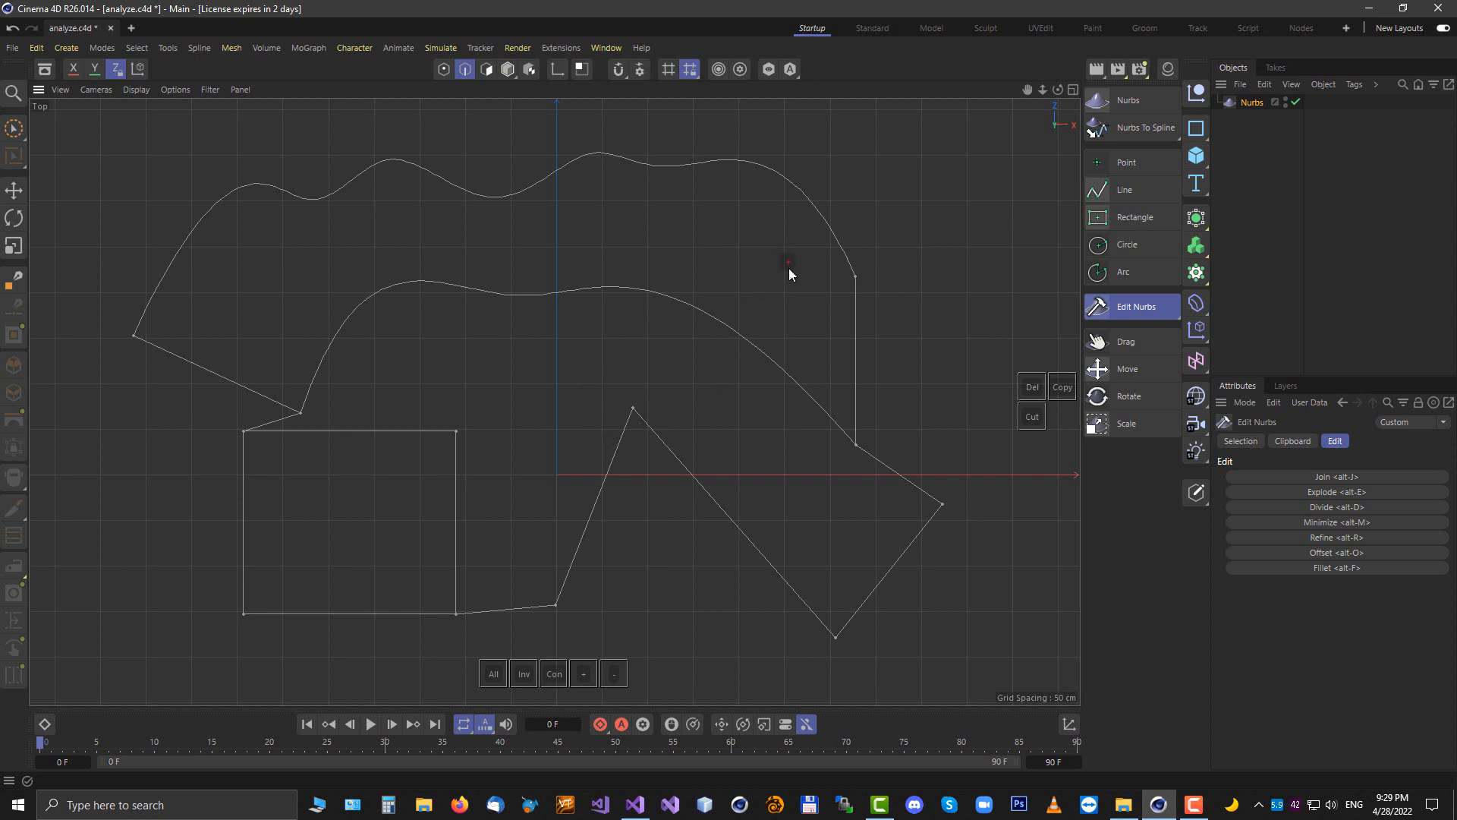
Switch to the perspective view and set the Nurbs object's Output Geometry to Flat Surfaces
click(1260, 104)
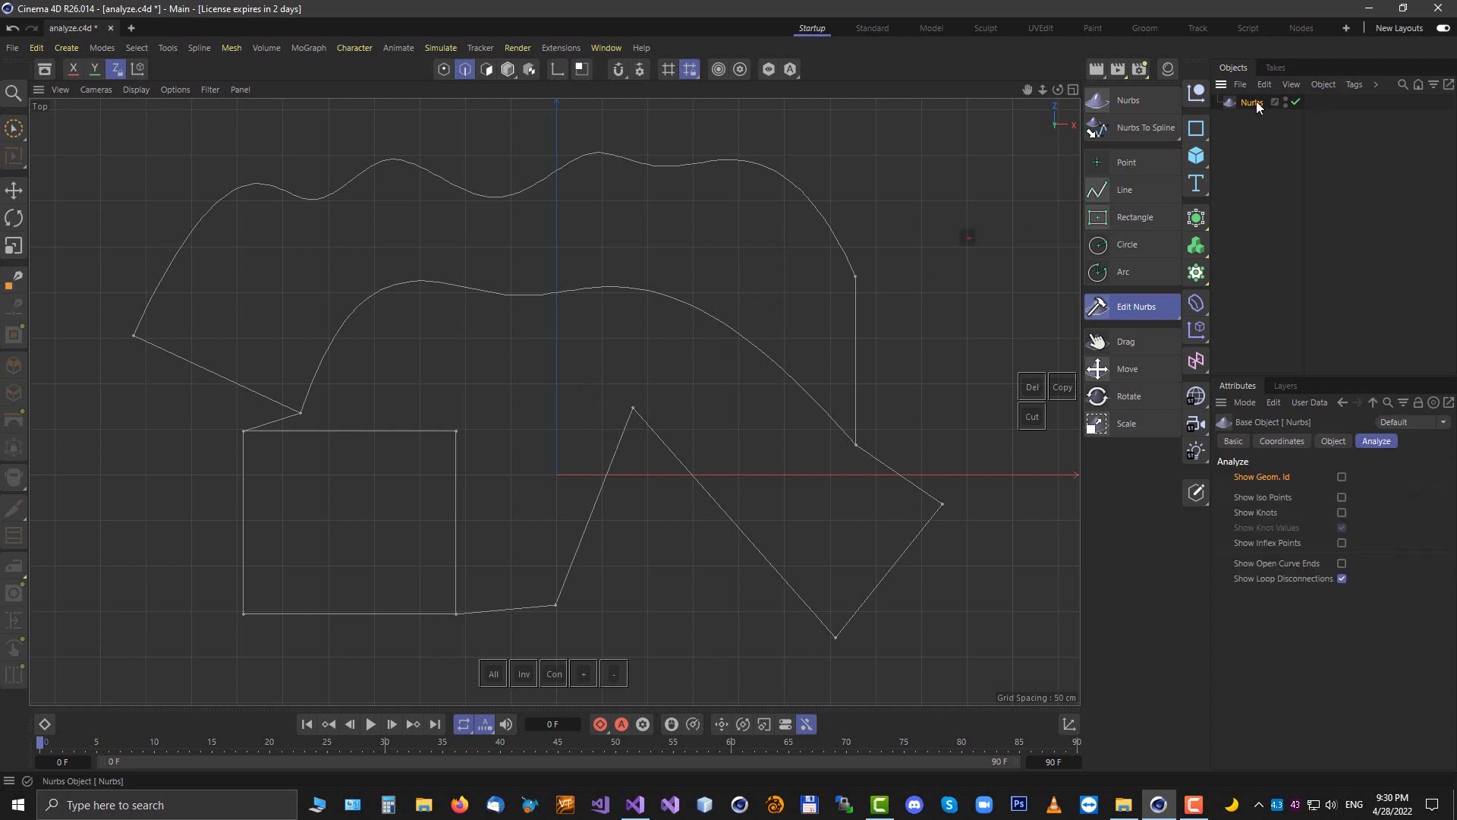
click(1334, 441)
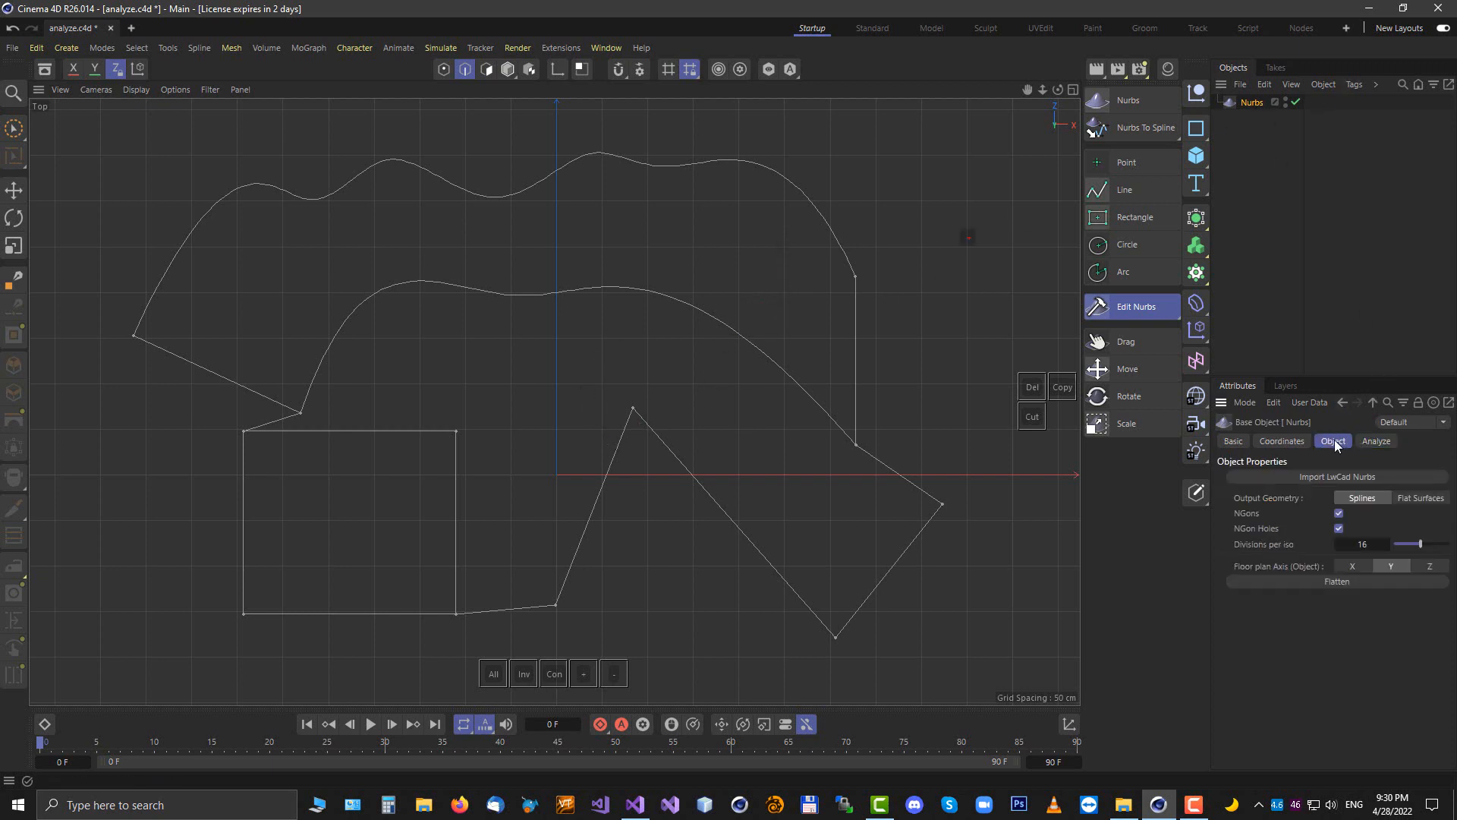
key(F1)
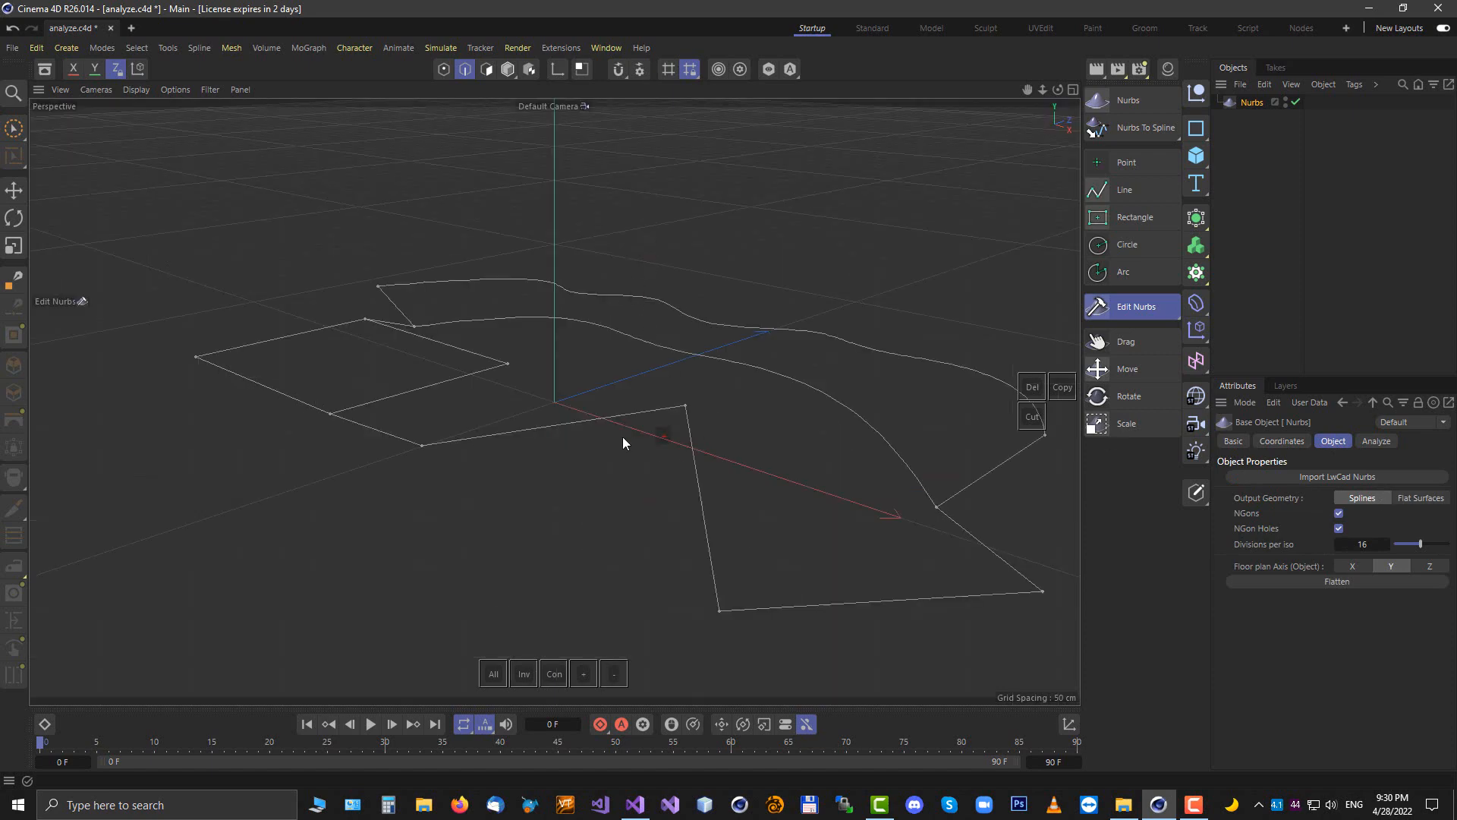
alt+drag(623, 443, 667, 501)
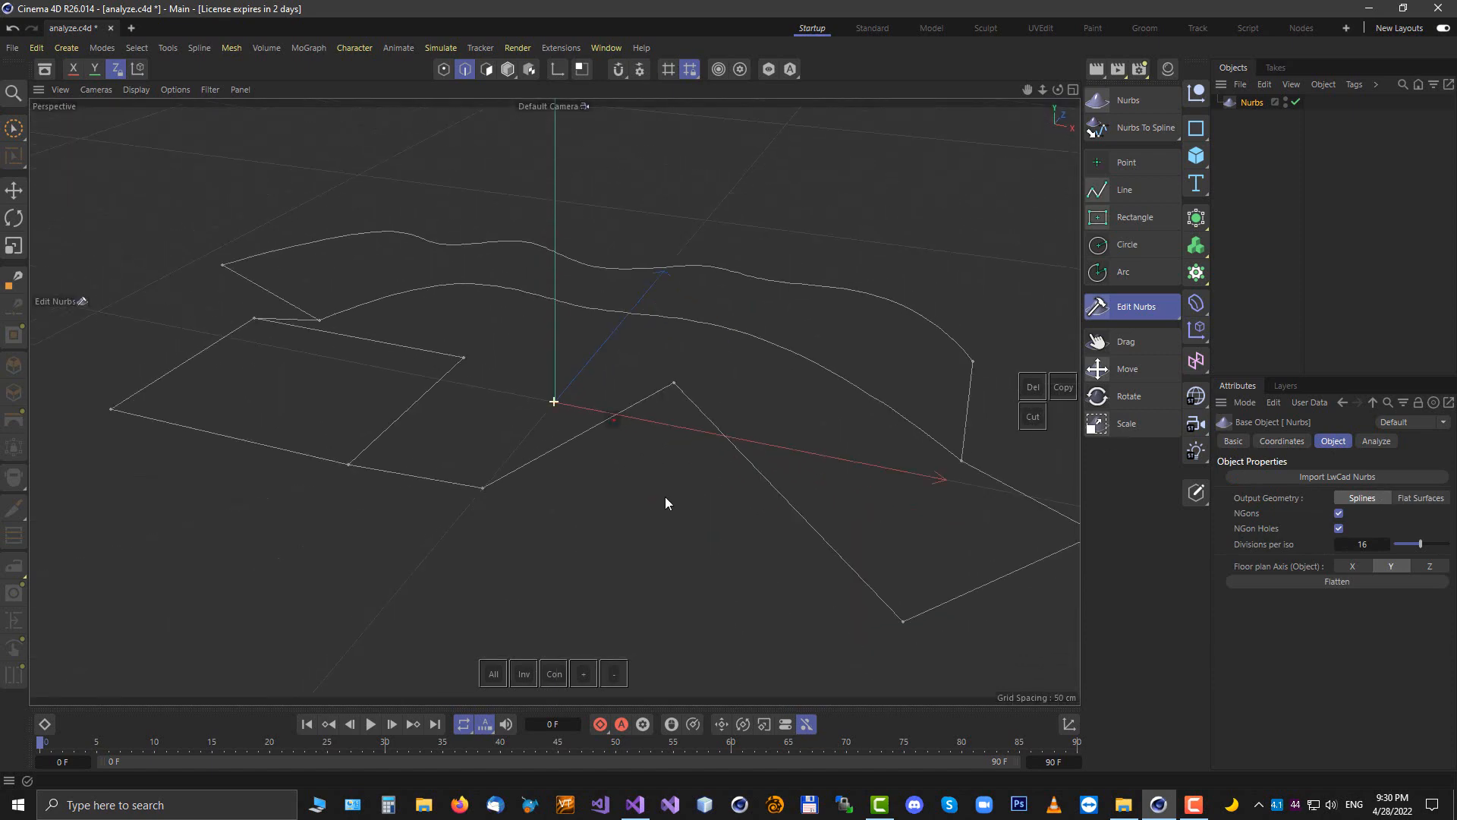
click(1406, 498)
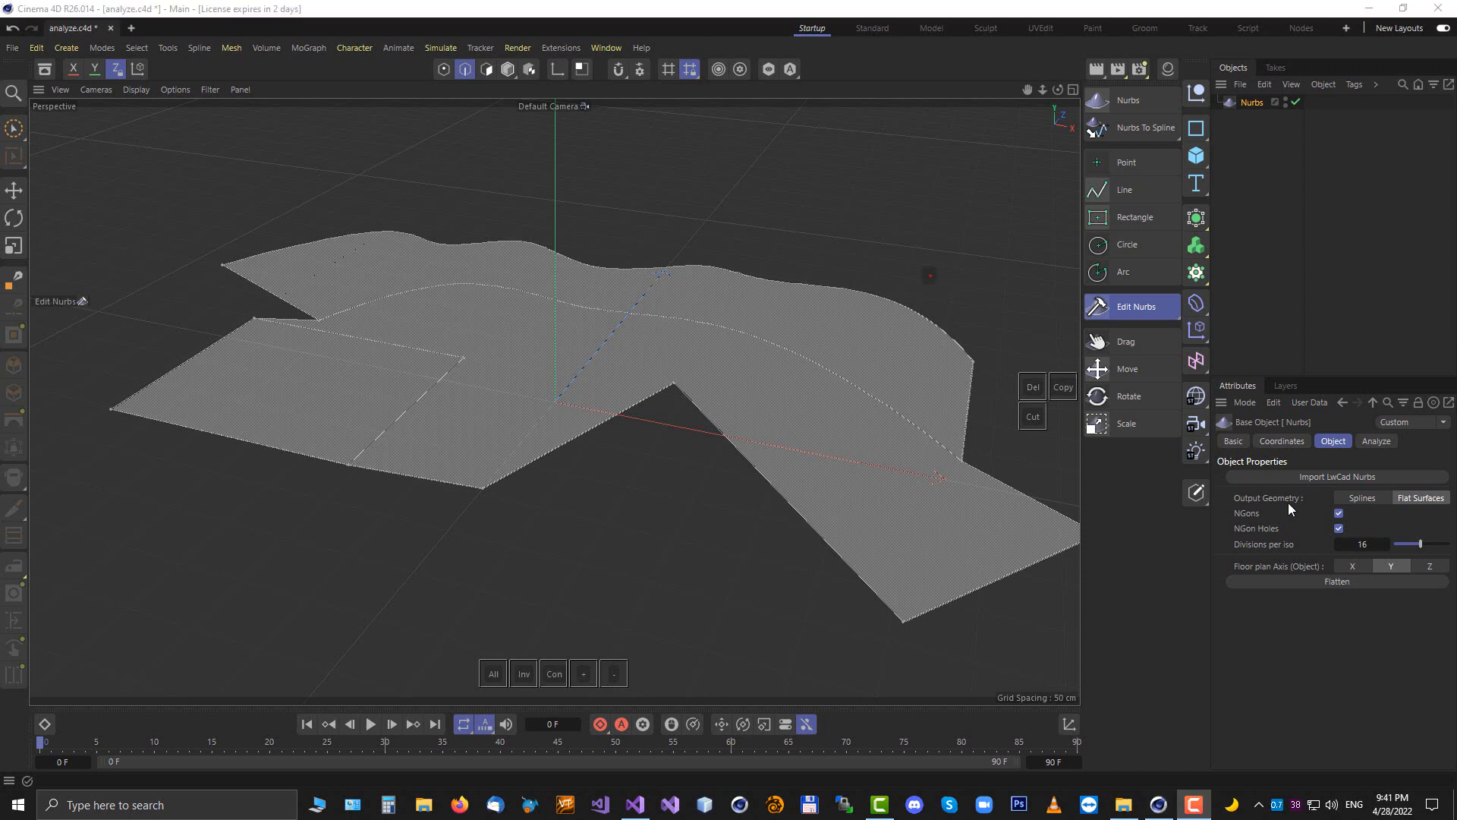
click(1378, 440)
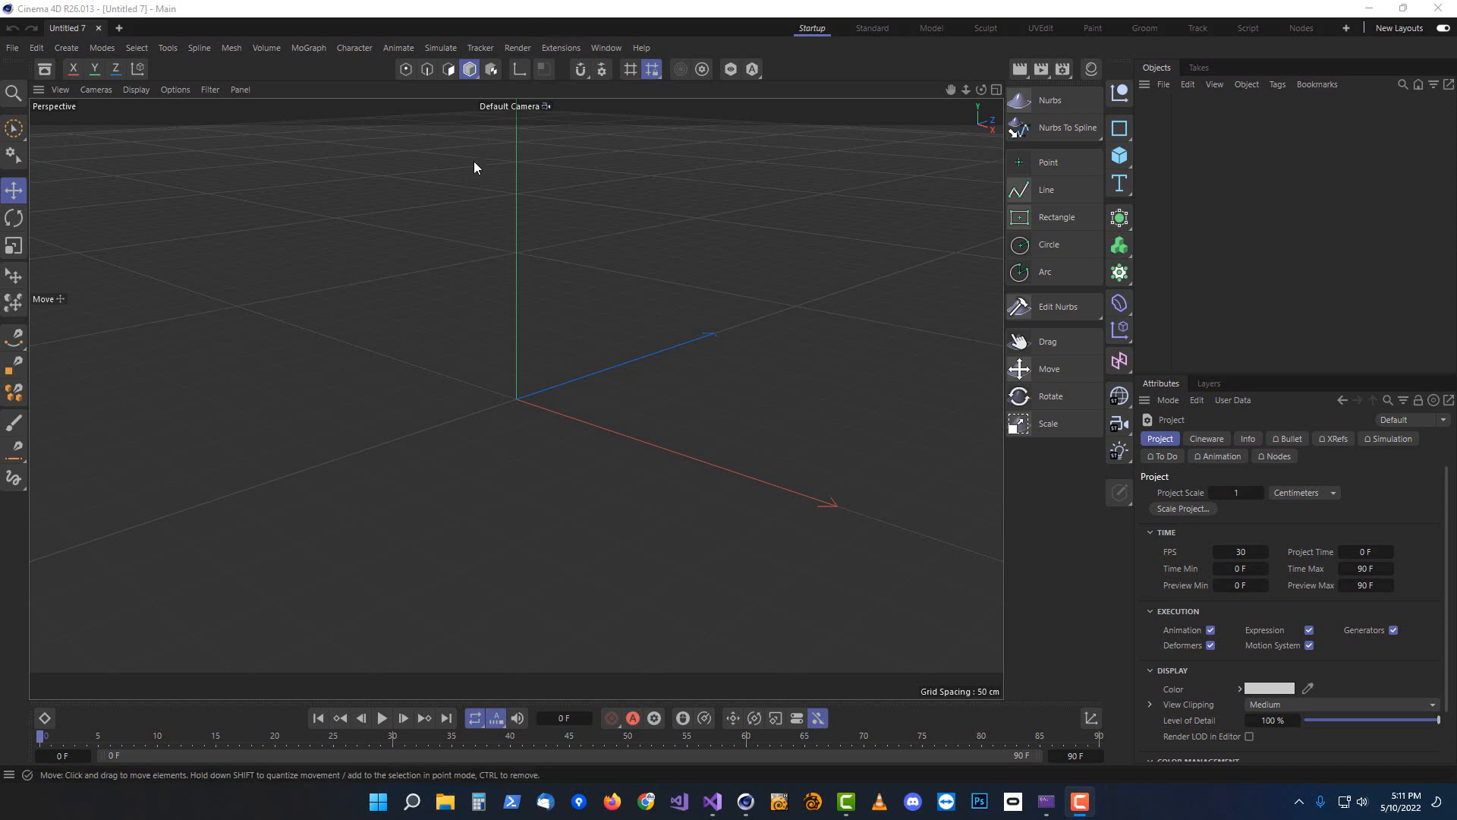
Open the file loading dialog in a new empty scene
click(403, 260)
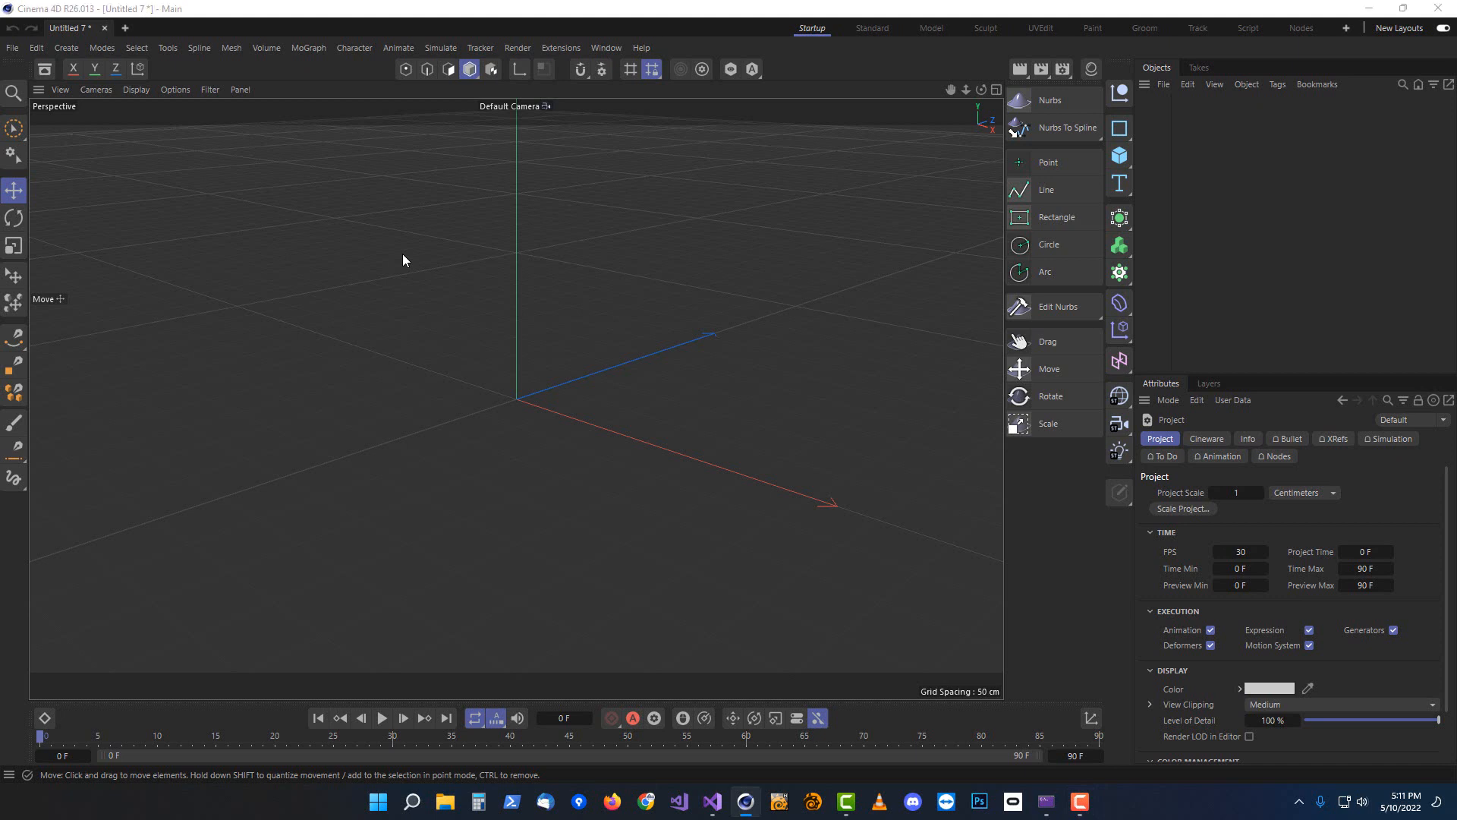
key(ctrl+o)
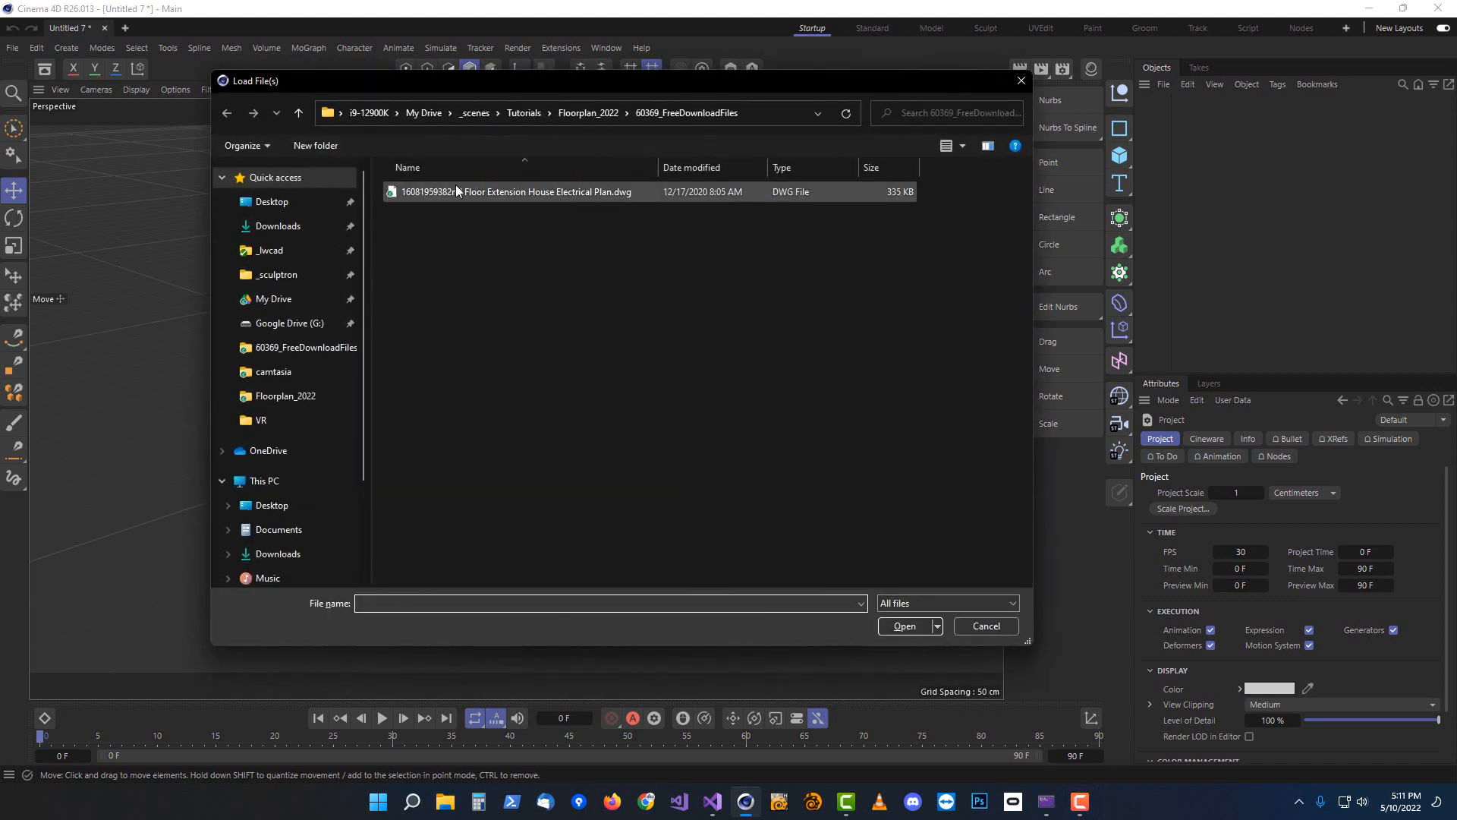
Import the Floor Extension House Electrical Plan DWG at scale 1 centimetres and frame it in the top view
double_click(457, 192)
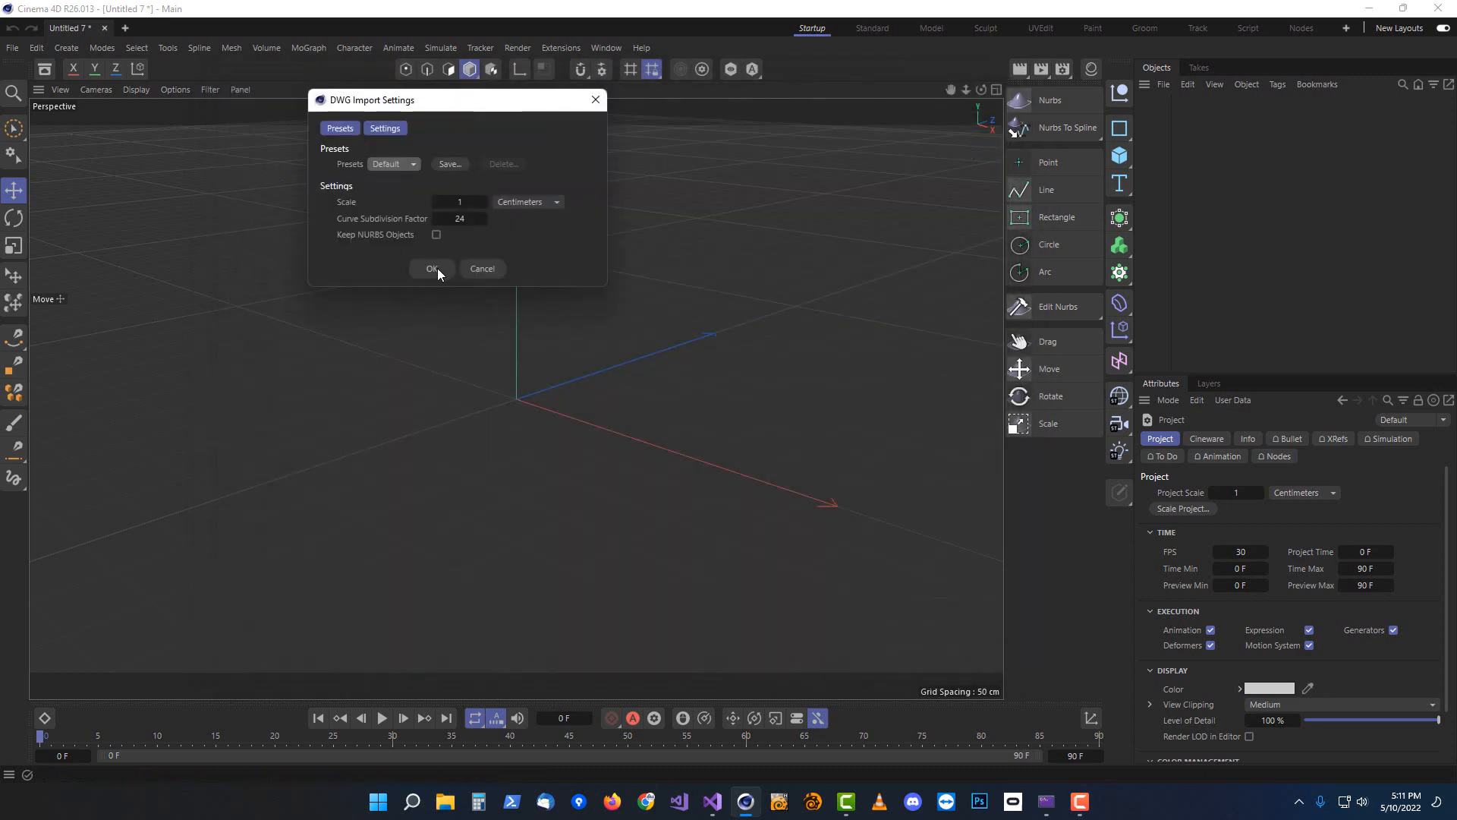
click(430, 268)
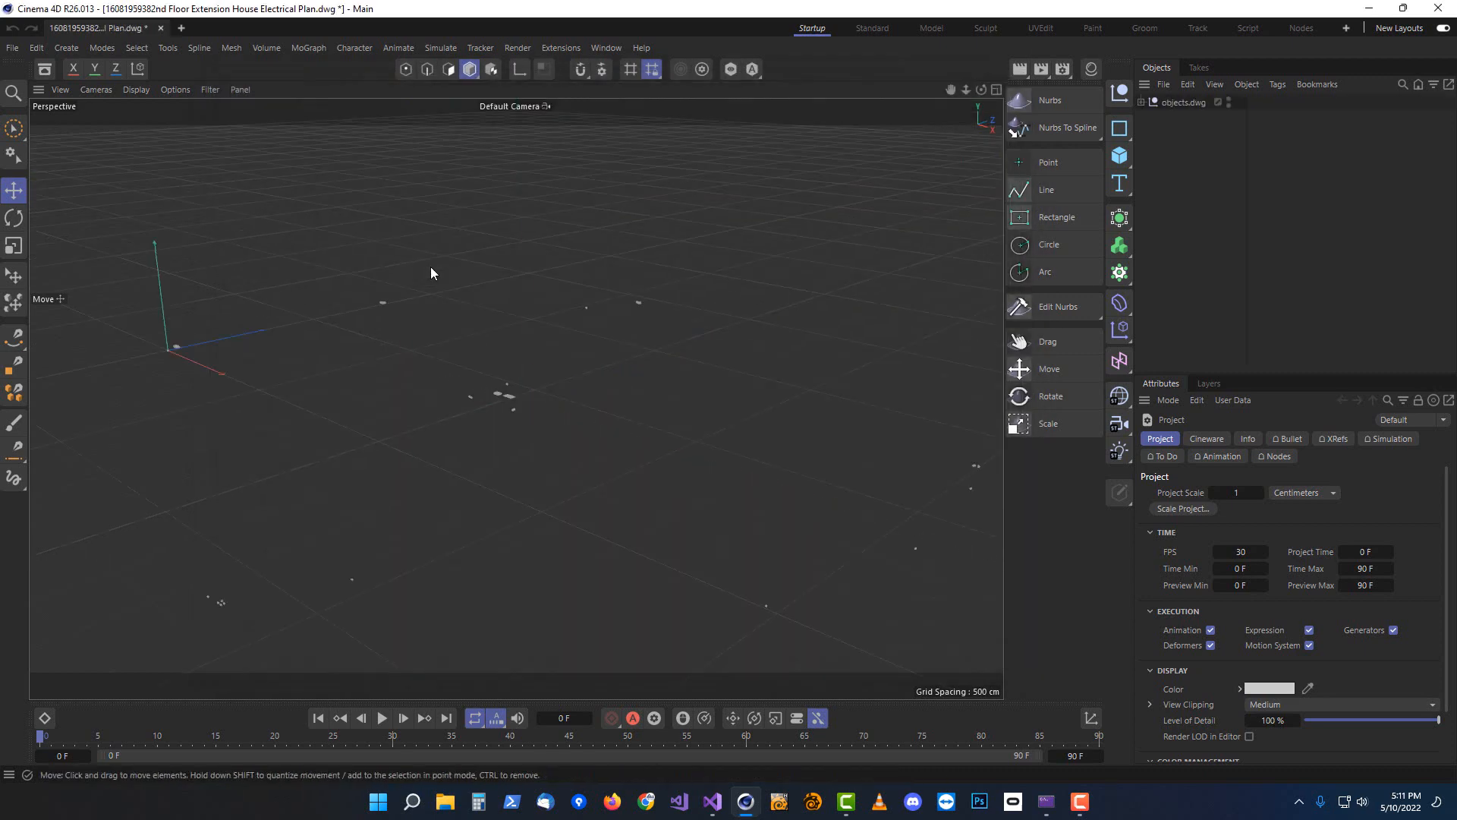
middle_click(538, 367)
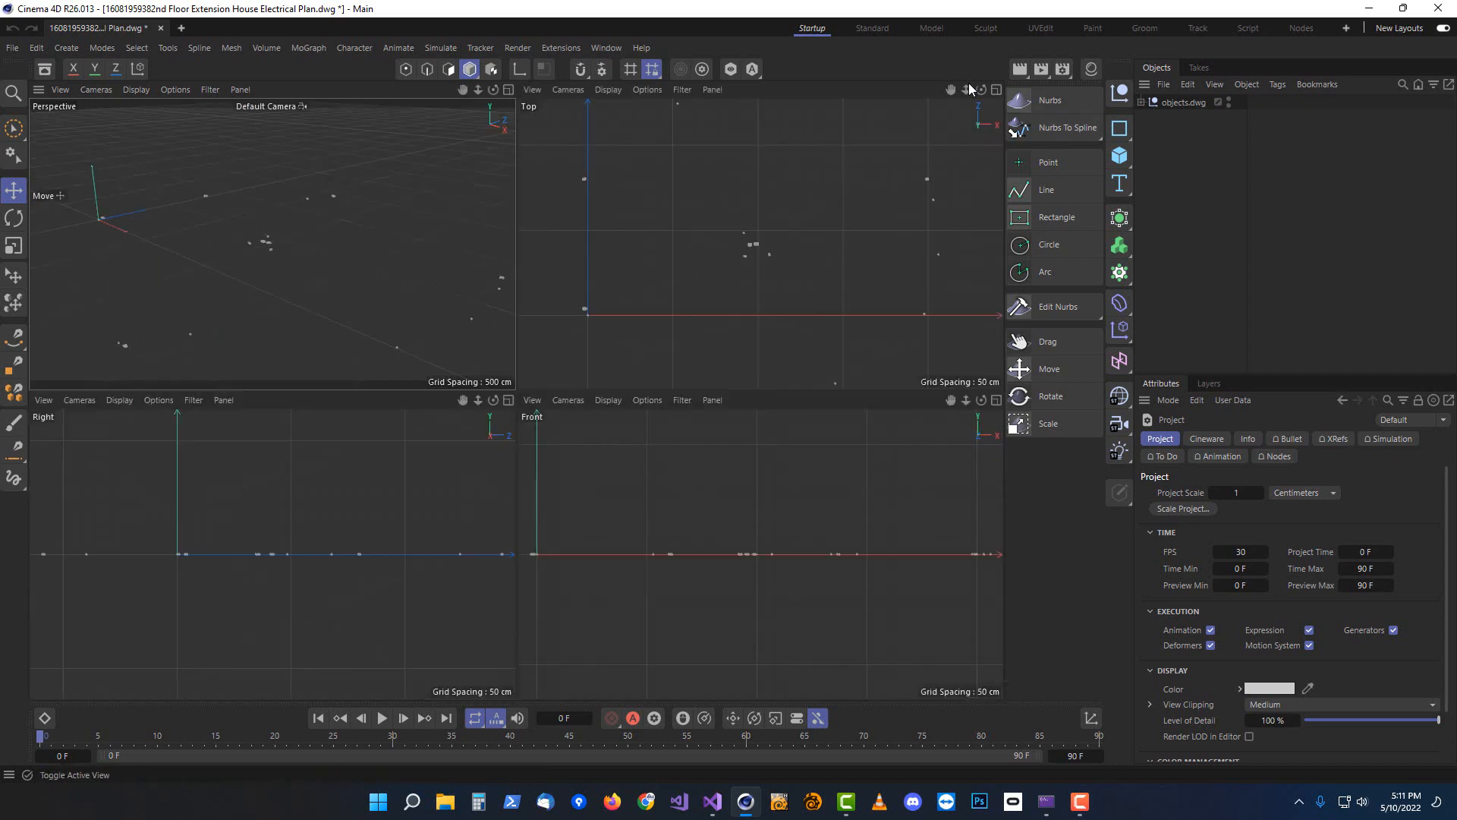
click(996, 89)
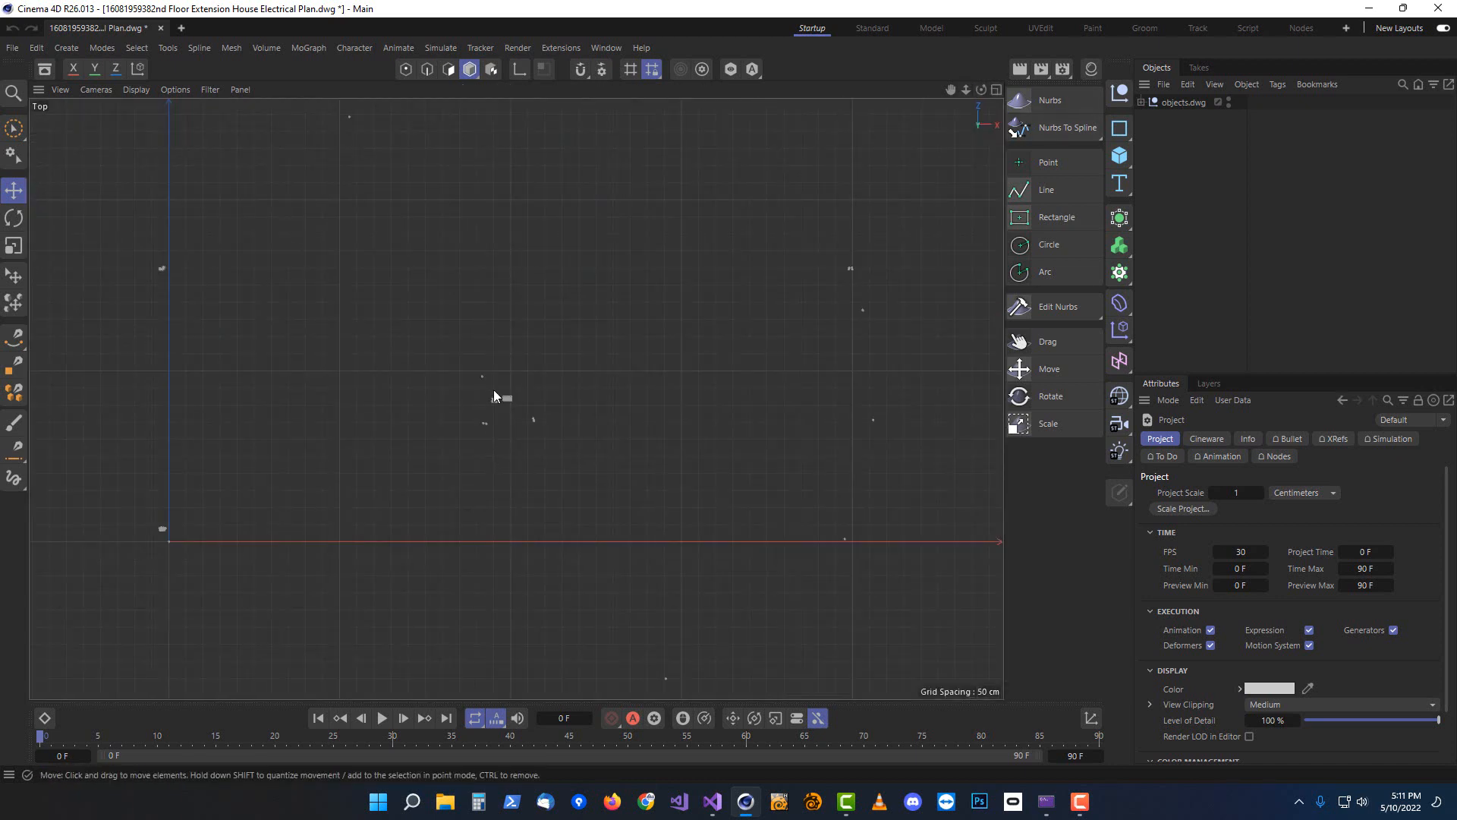
scroll(494, 391, up, 4)
scroll(459, 410, up, 6)
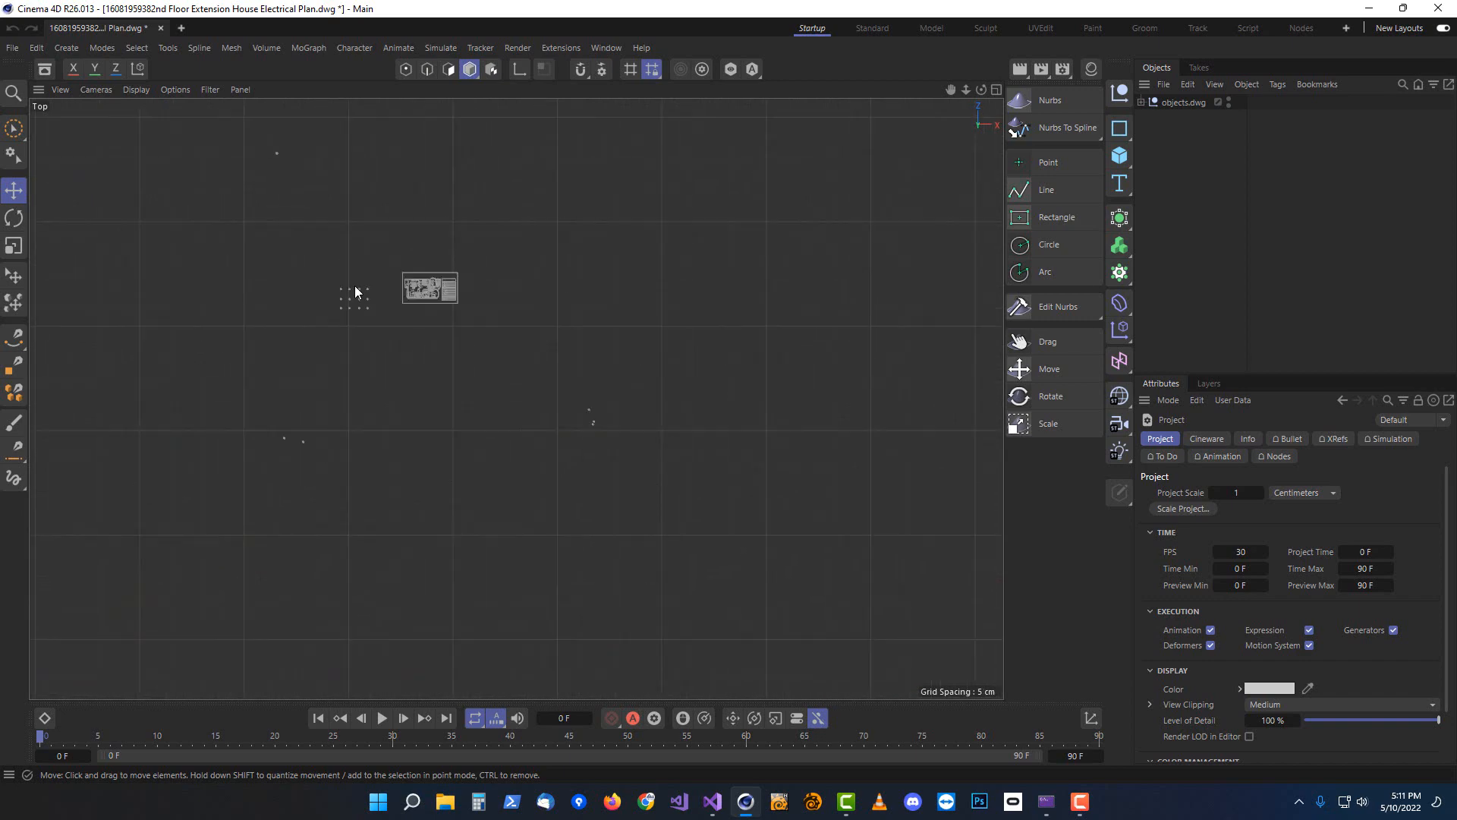
scroll(456, 261, up, 5)
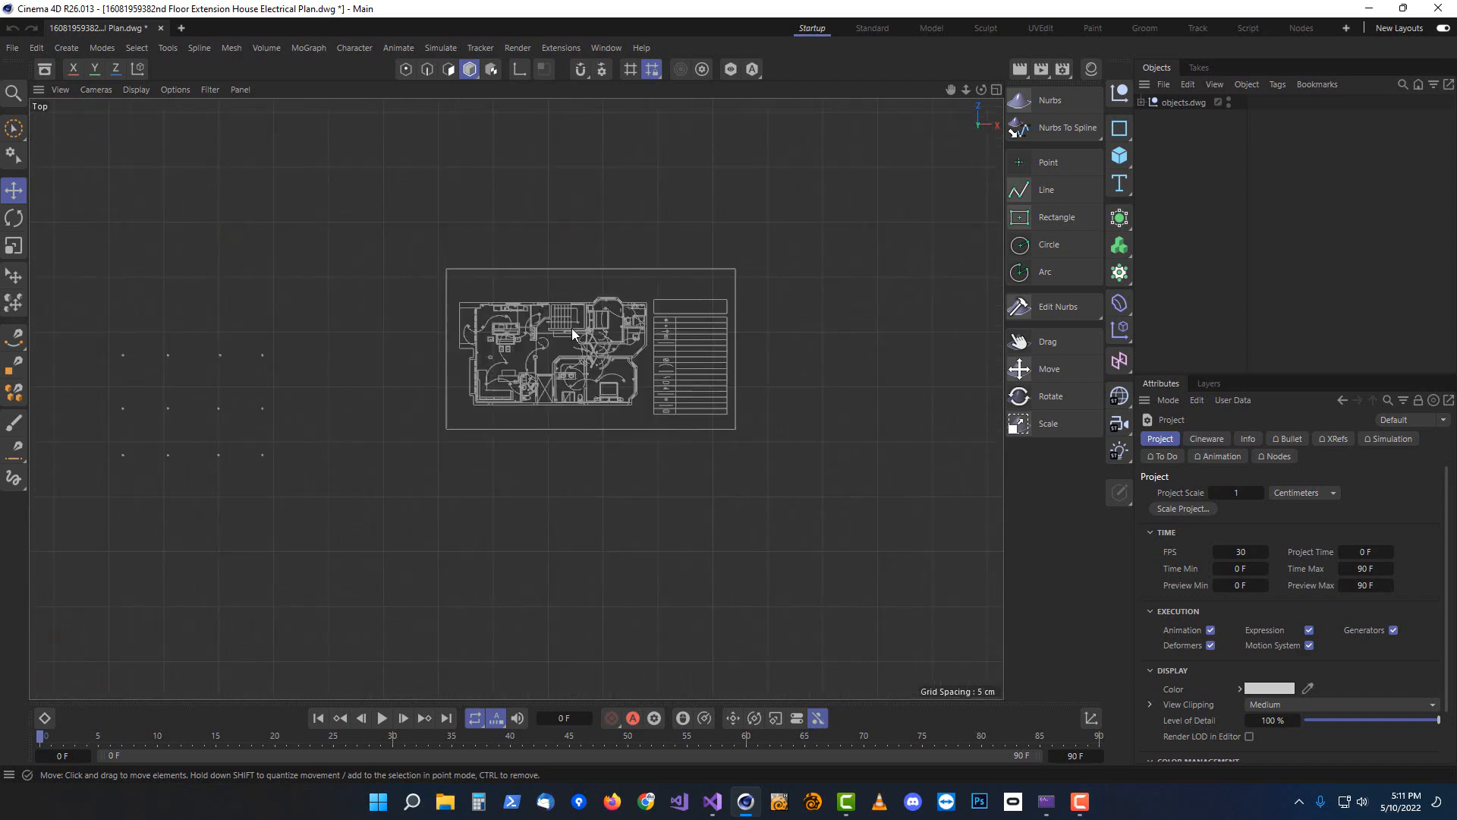
scroll(625, 344, up, 2)
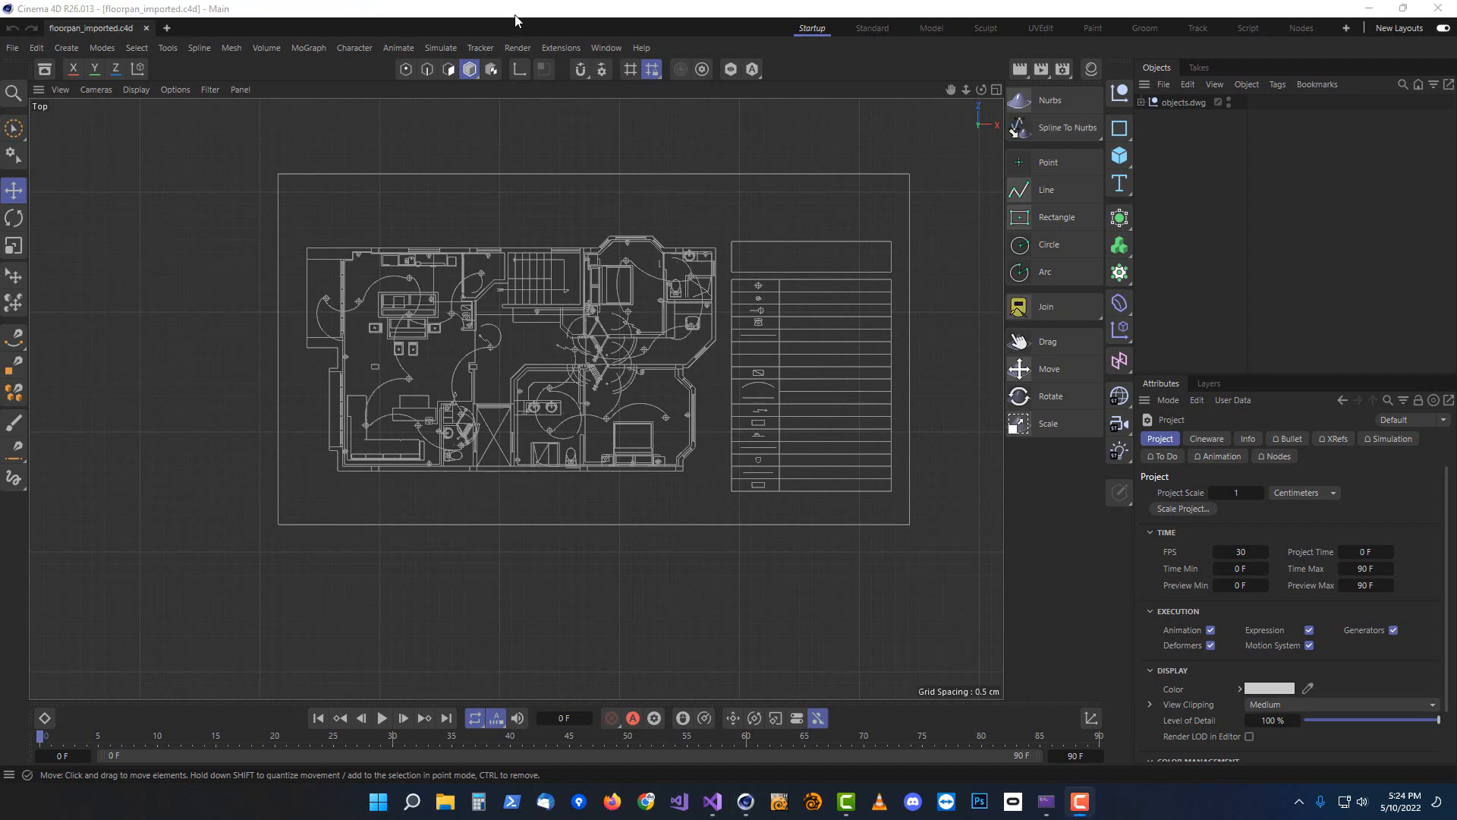
Select all imported floor plan objects and convert them with Spline To Nurbs
click(1140, 101)
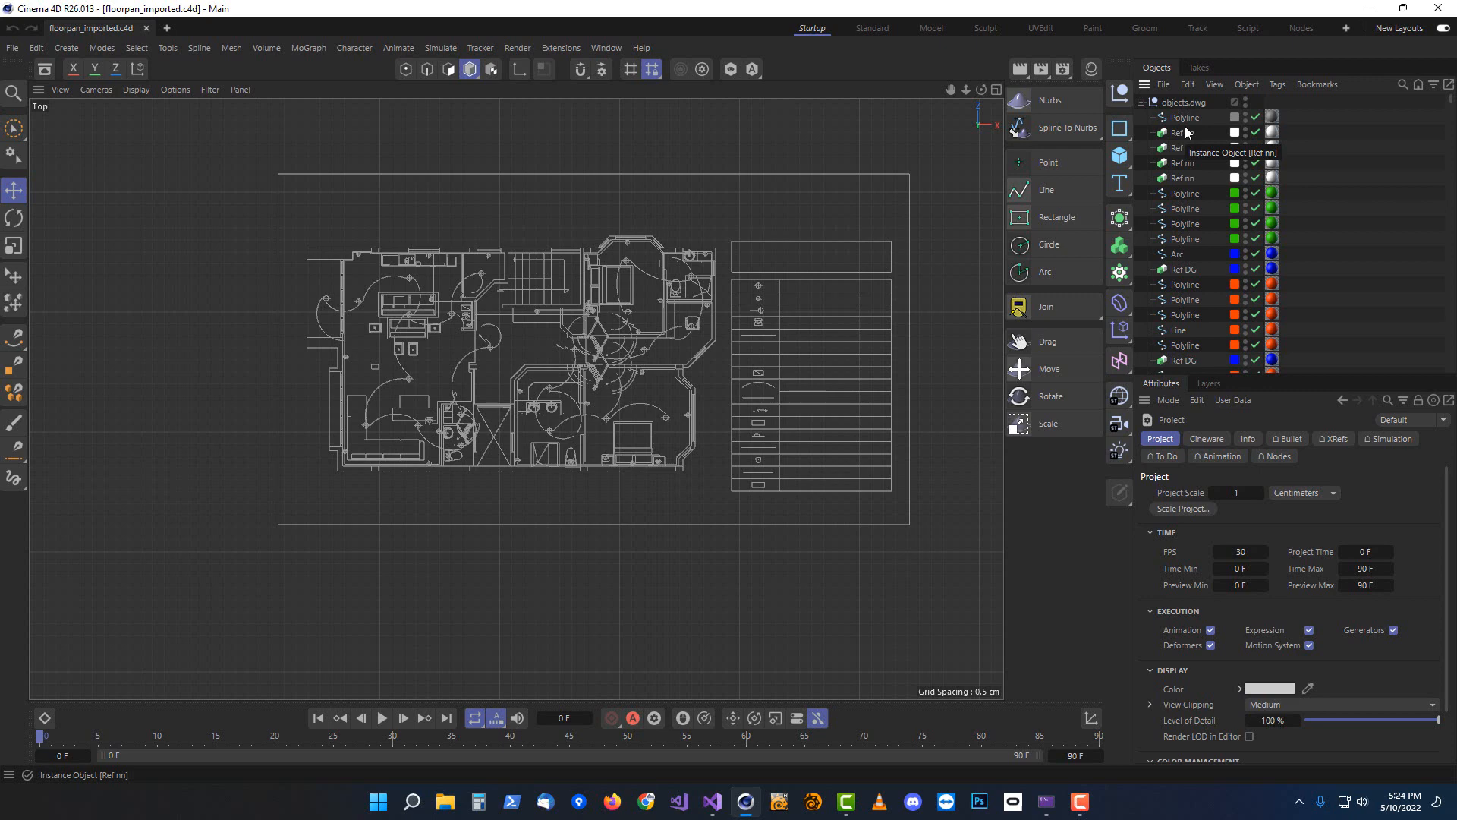
click(1179, 104)
middle_click(1180, 107)
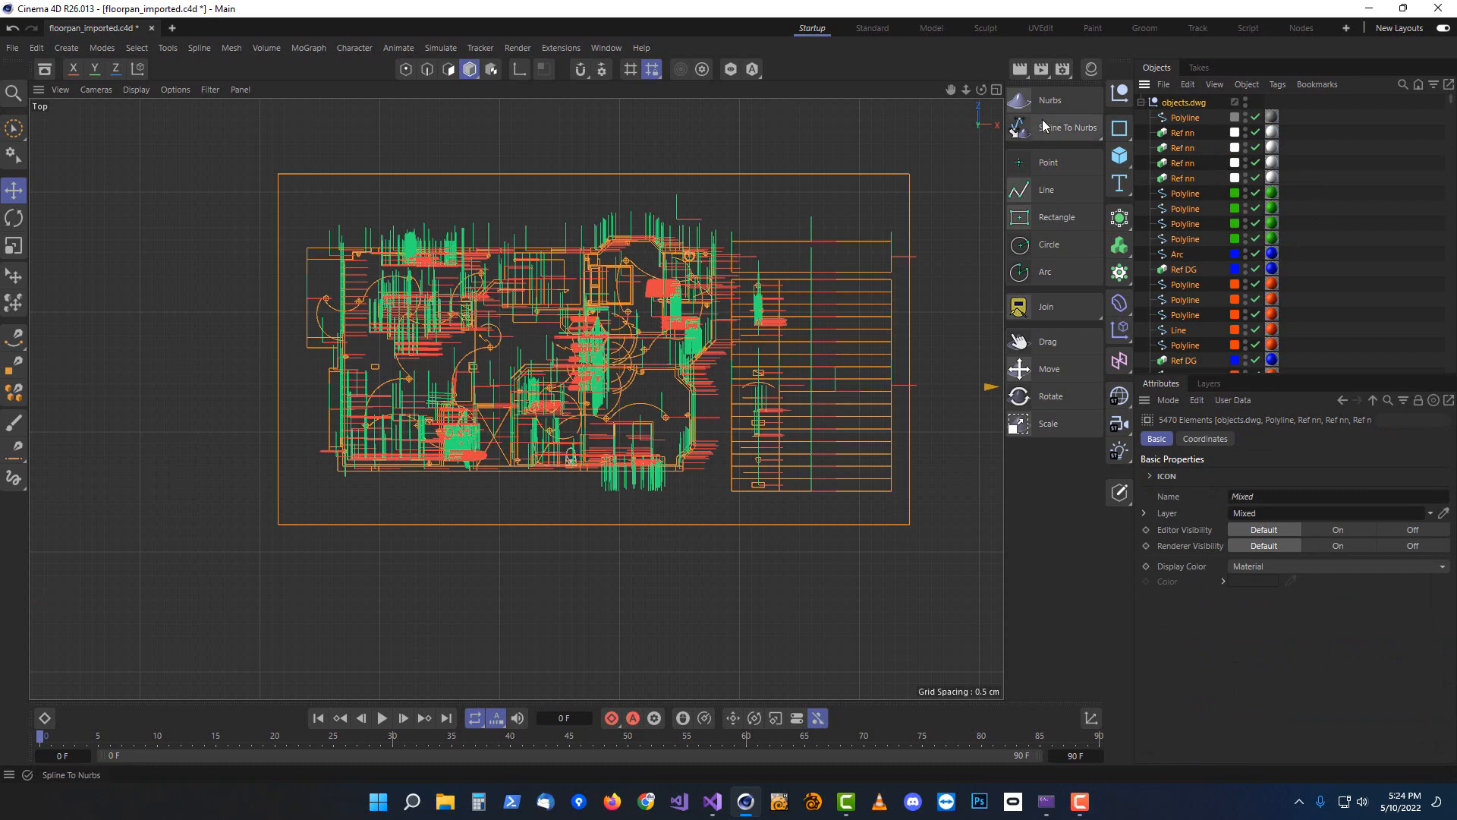
drag(1041, 130, 1171, 155)
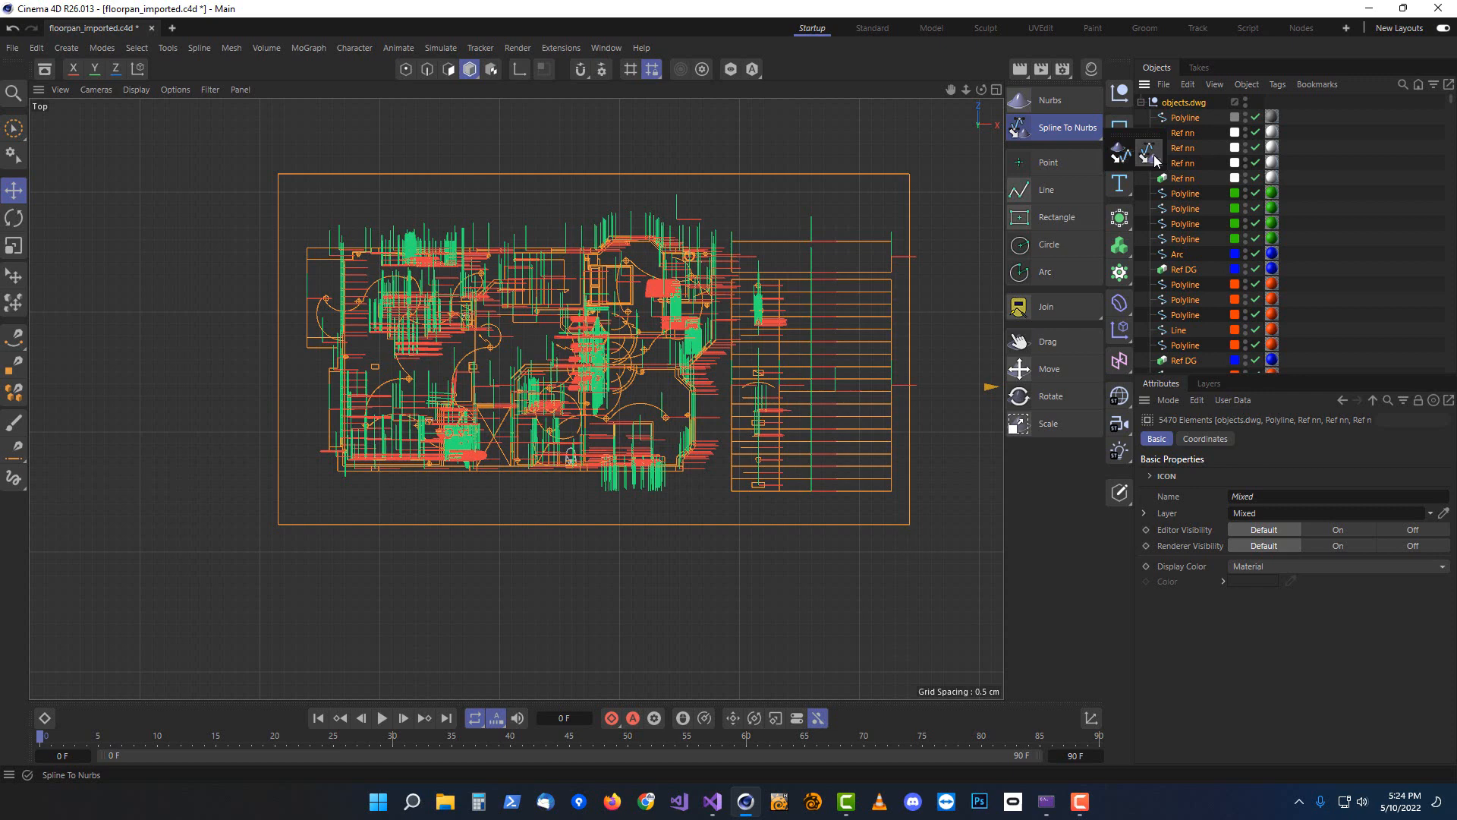
drag(1154, 155, 1154, 155)
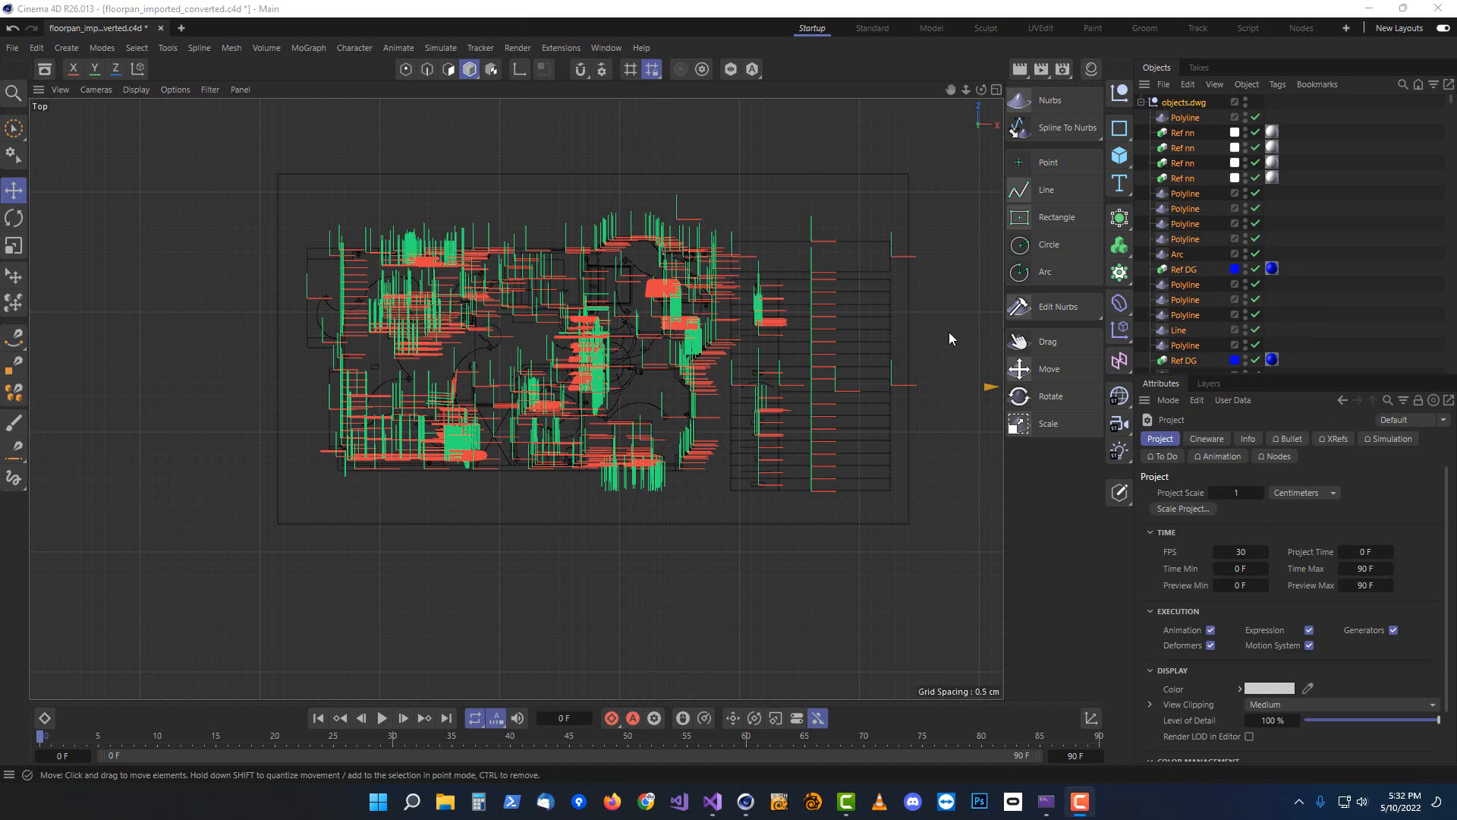
Select all converted splines with the Edit Nurbs tool and apply Join to merge them
click(946, 305)
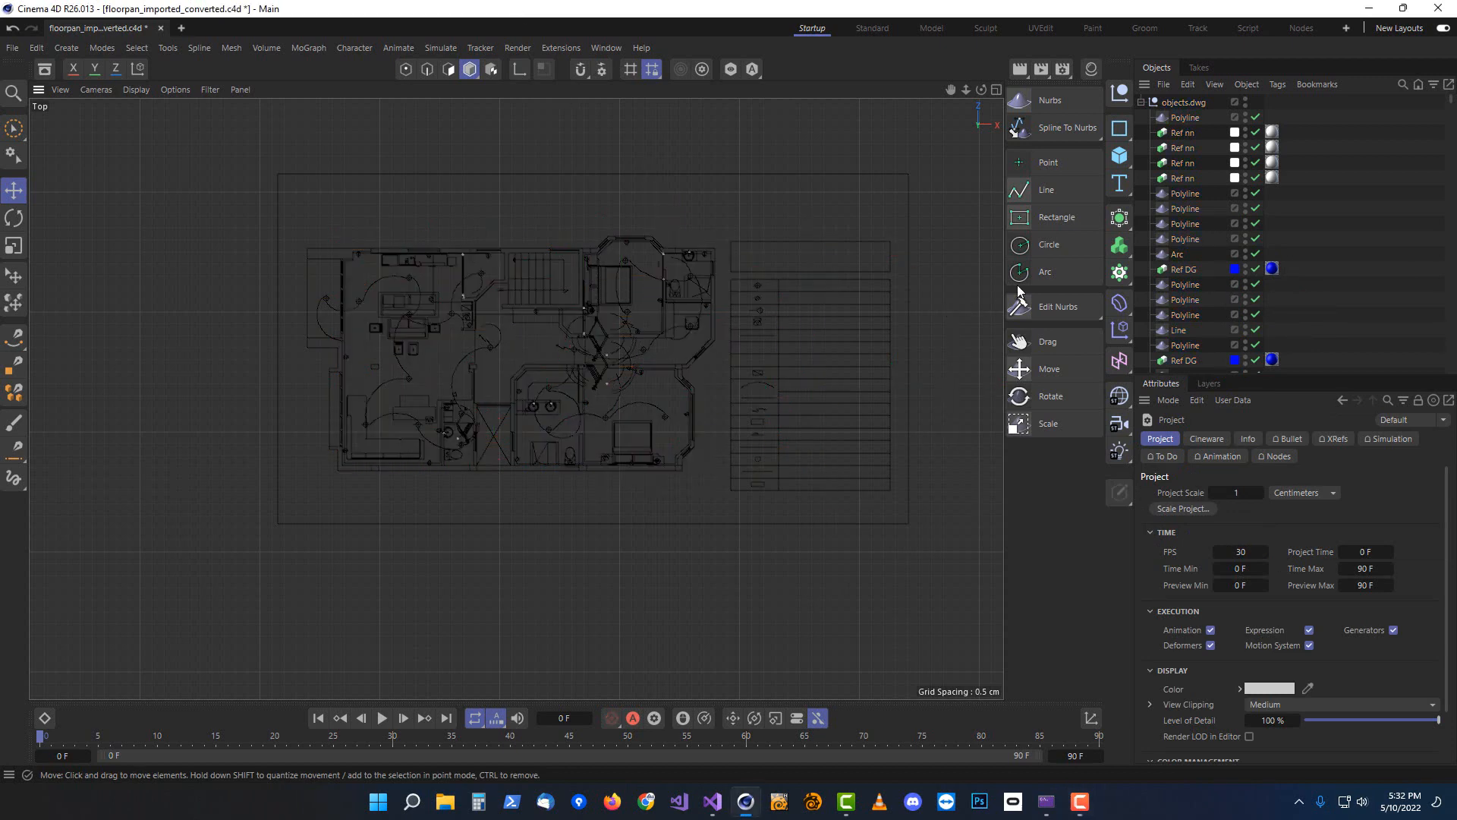
click(1050, 311)
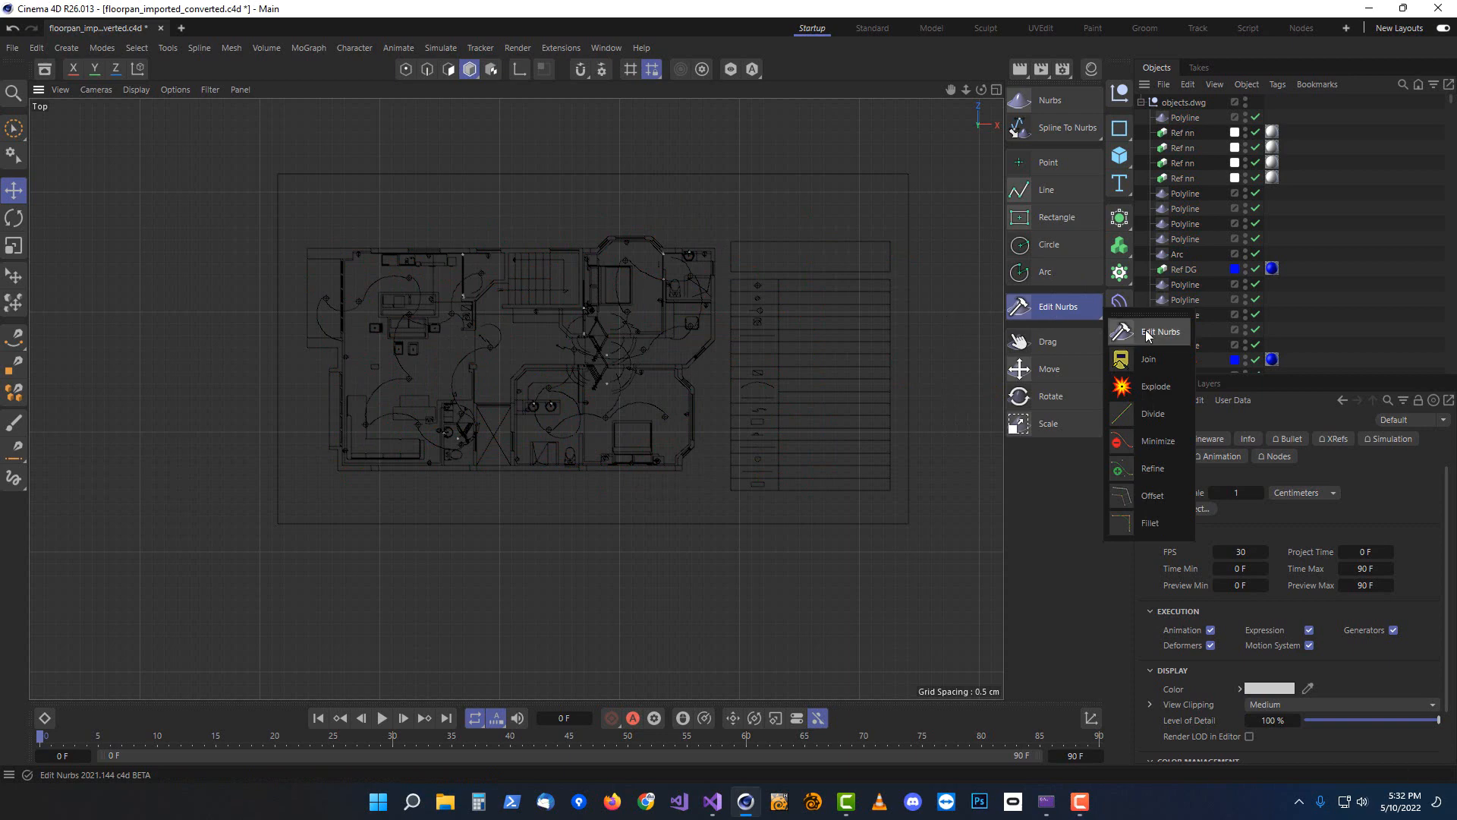
click(1147, 334)
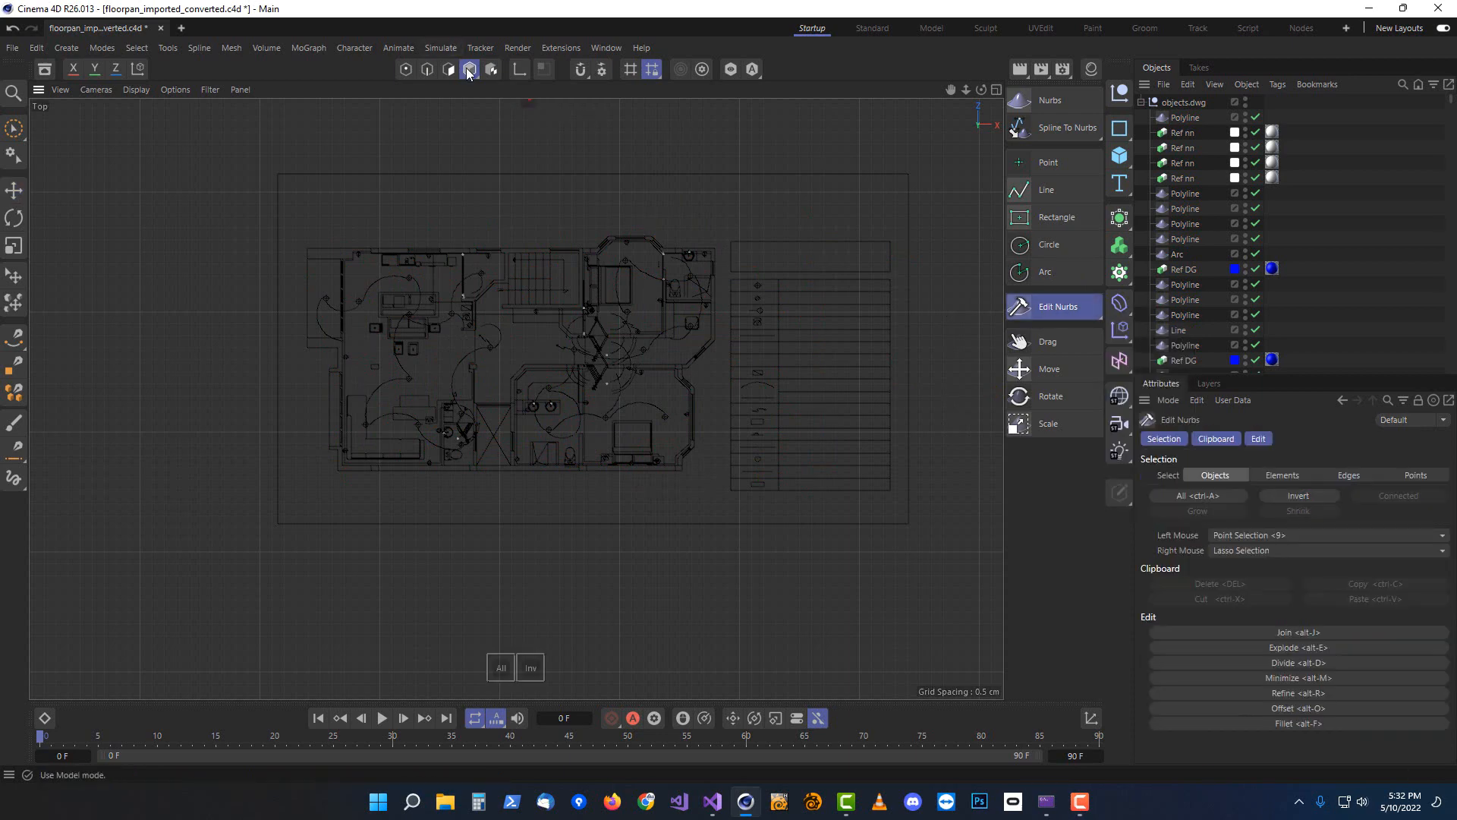
click(500, 668)
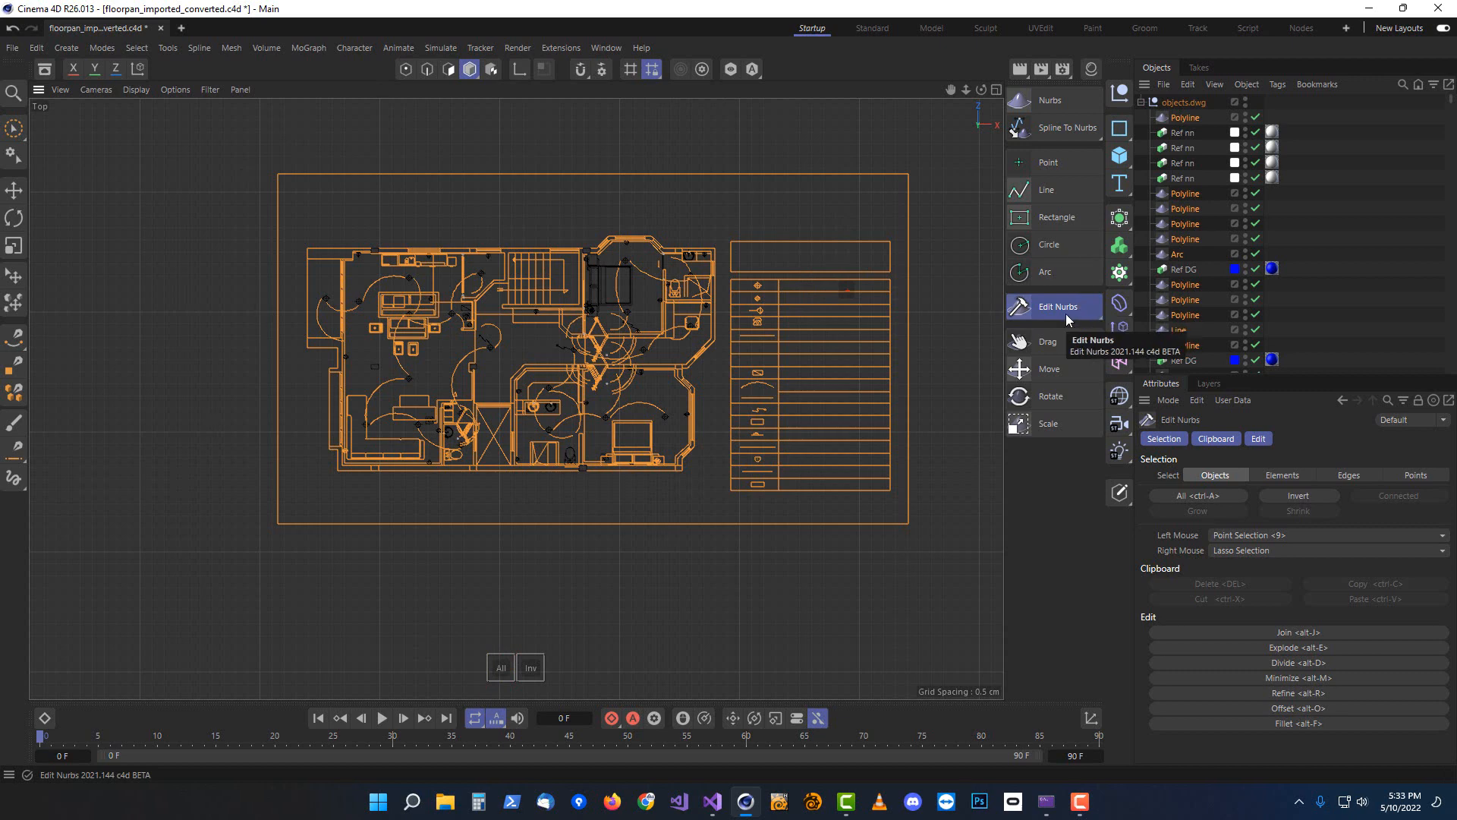
click(1258, 439)
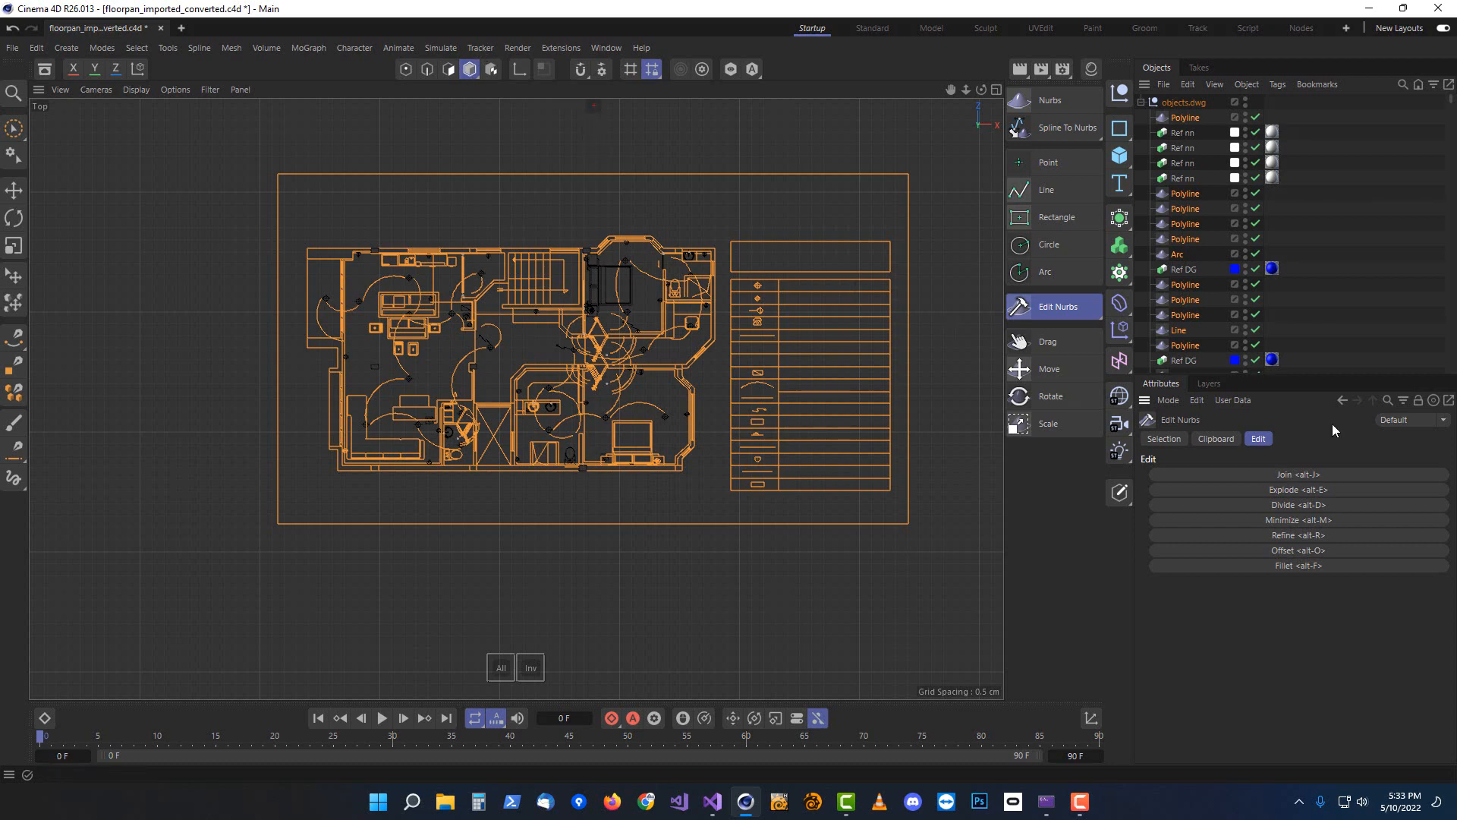
click(1306, 476)
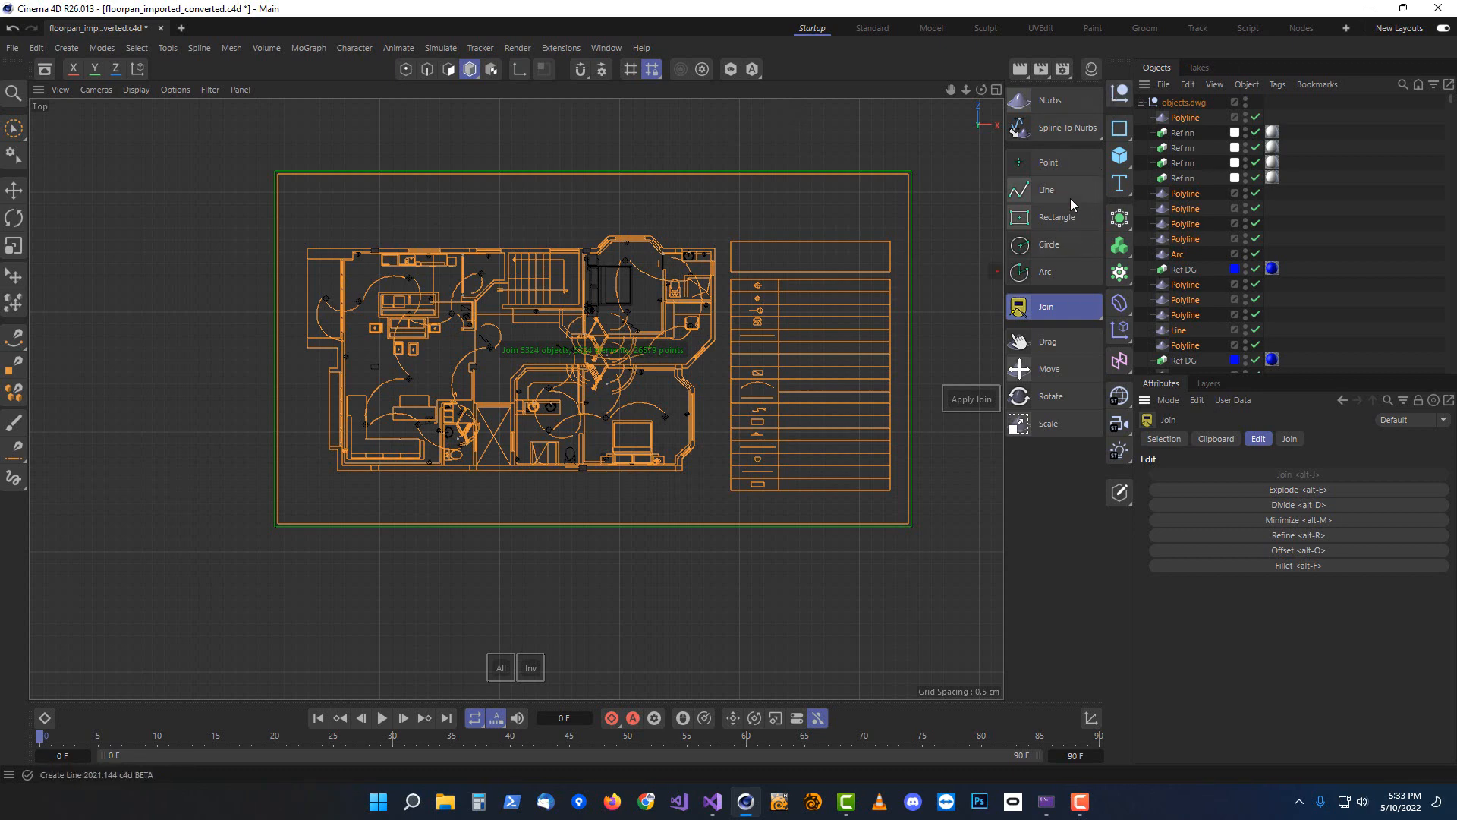
click(970, 399)
Delete the objects.dwg null group, keeping only the joined Nurbs object
click(1176, 102)
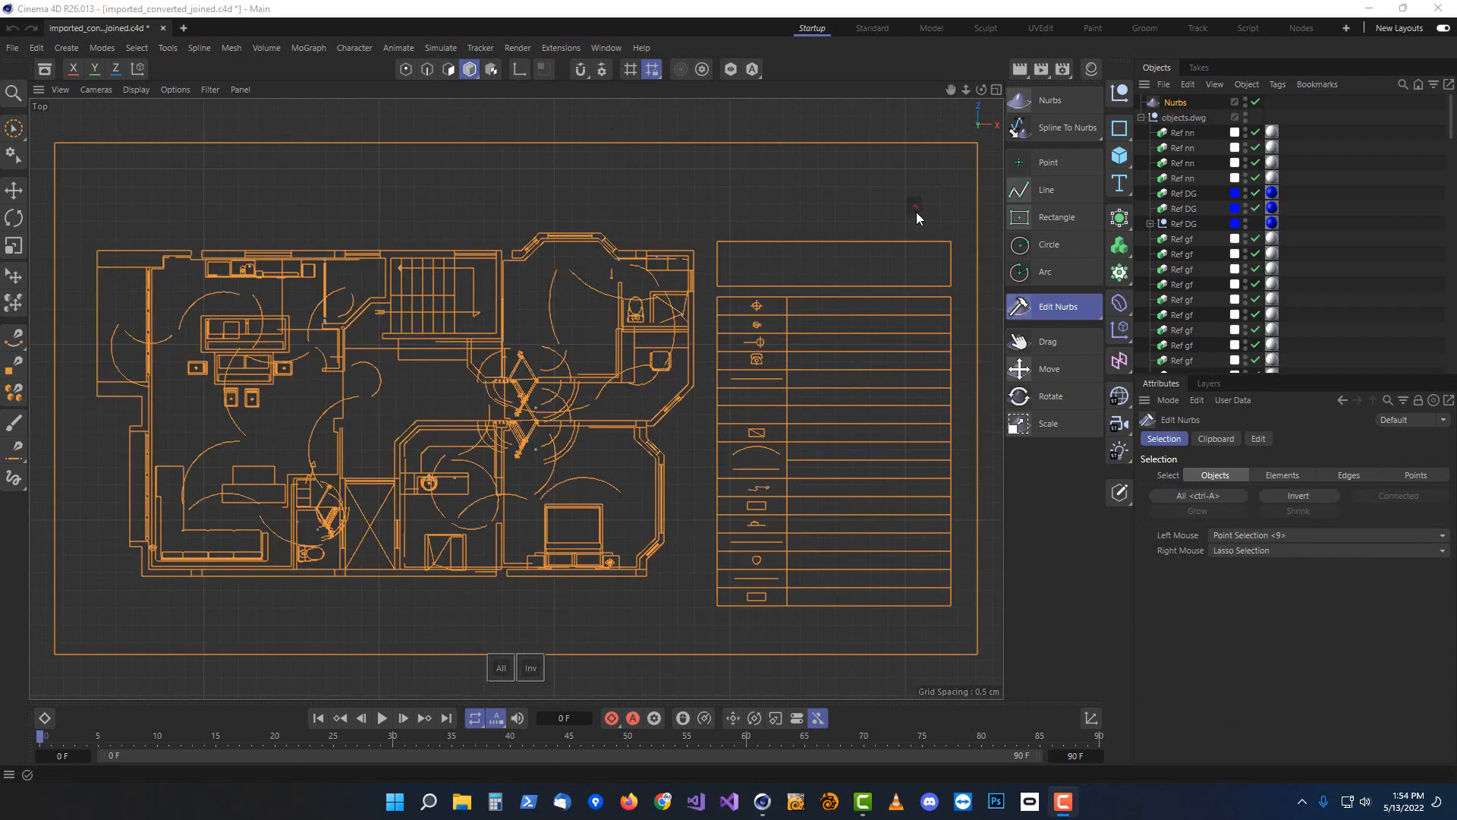
click(1182, 114)
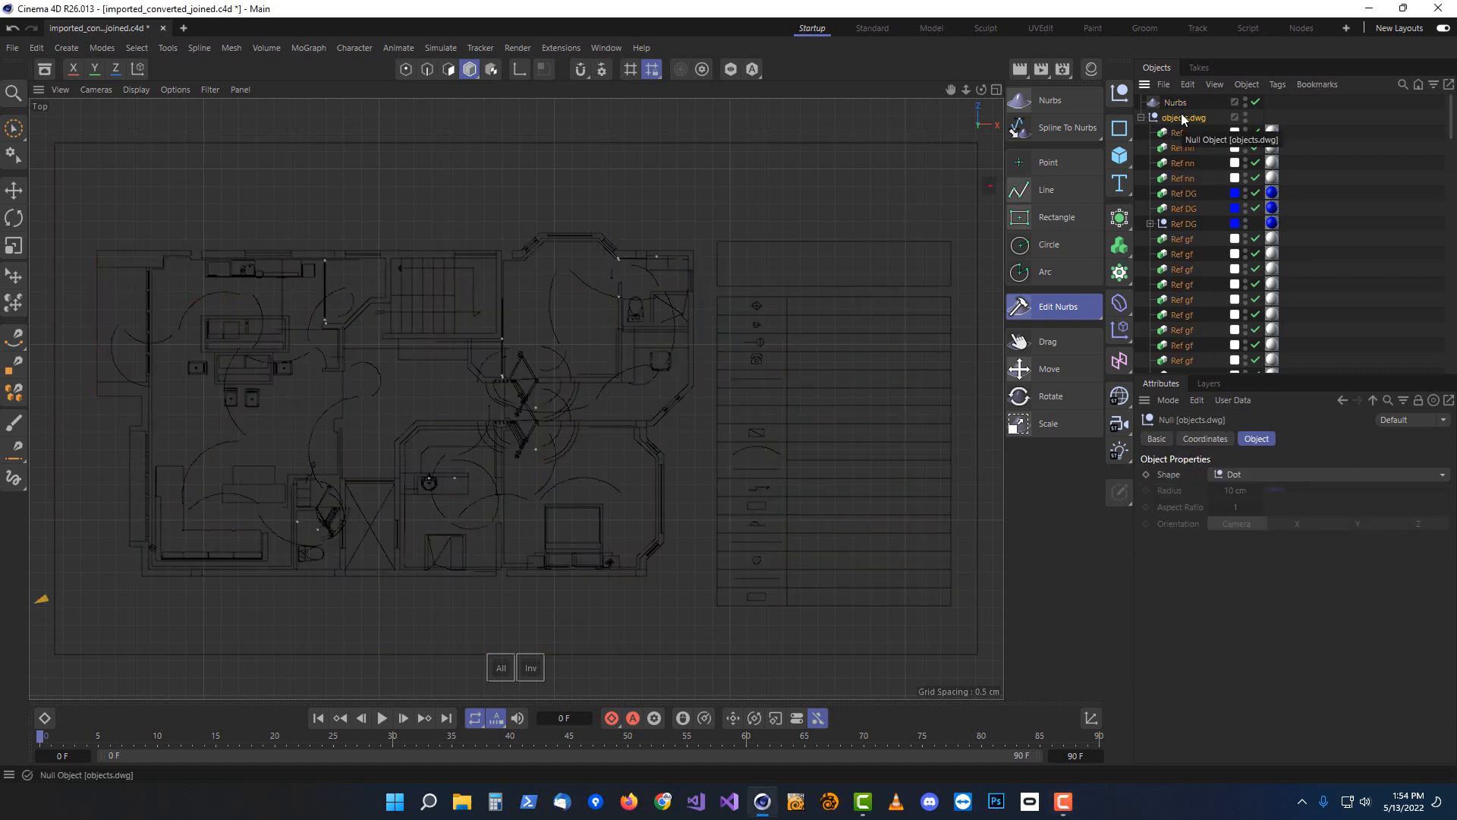
key(Delete)
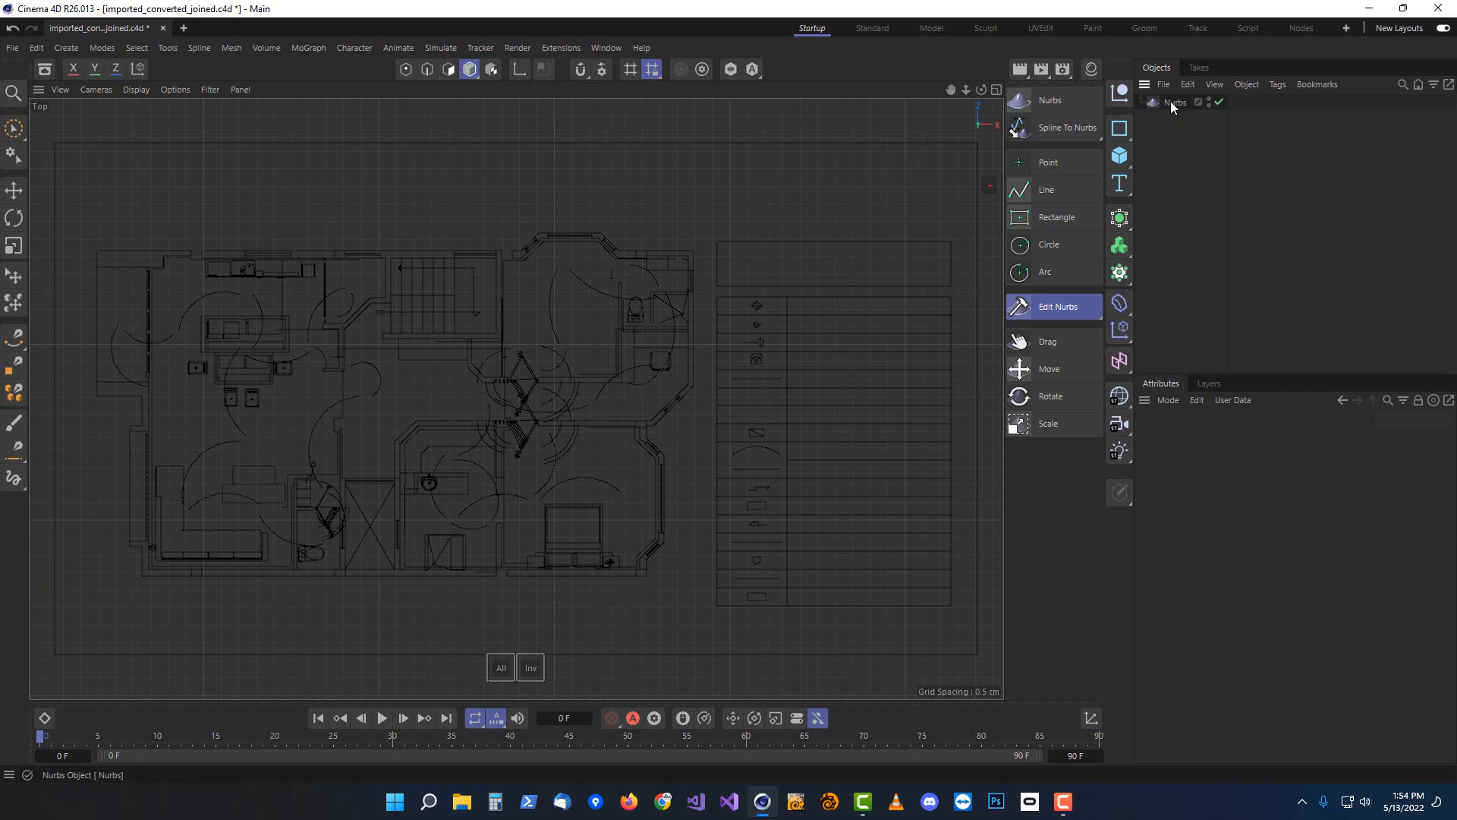
Switch the Nurbs object to element selection and delete the legend table beside the floor plan
click(1172, 103)
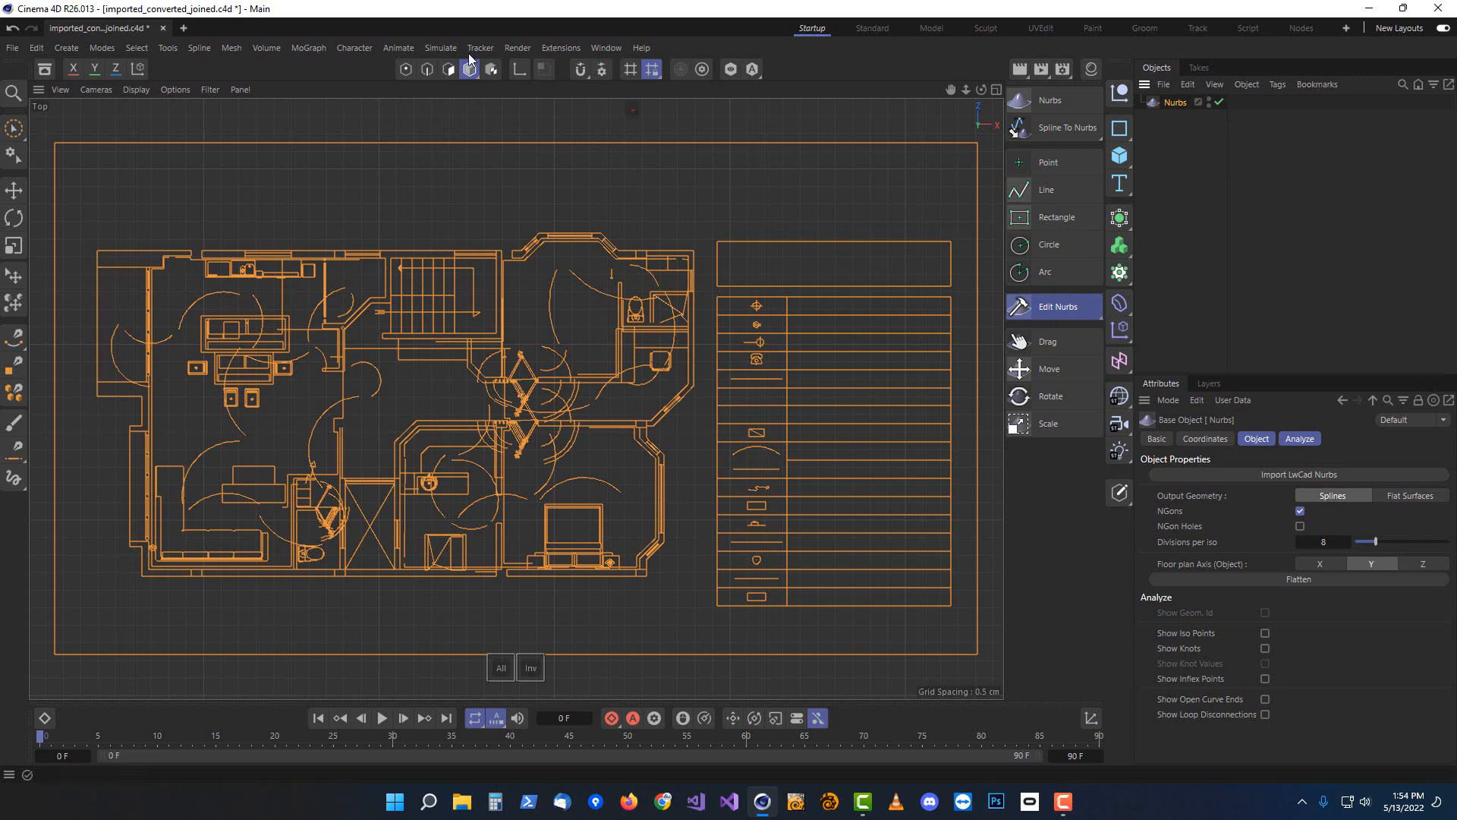
click(448, 71)
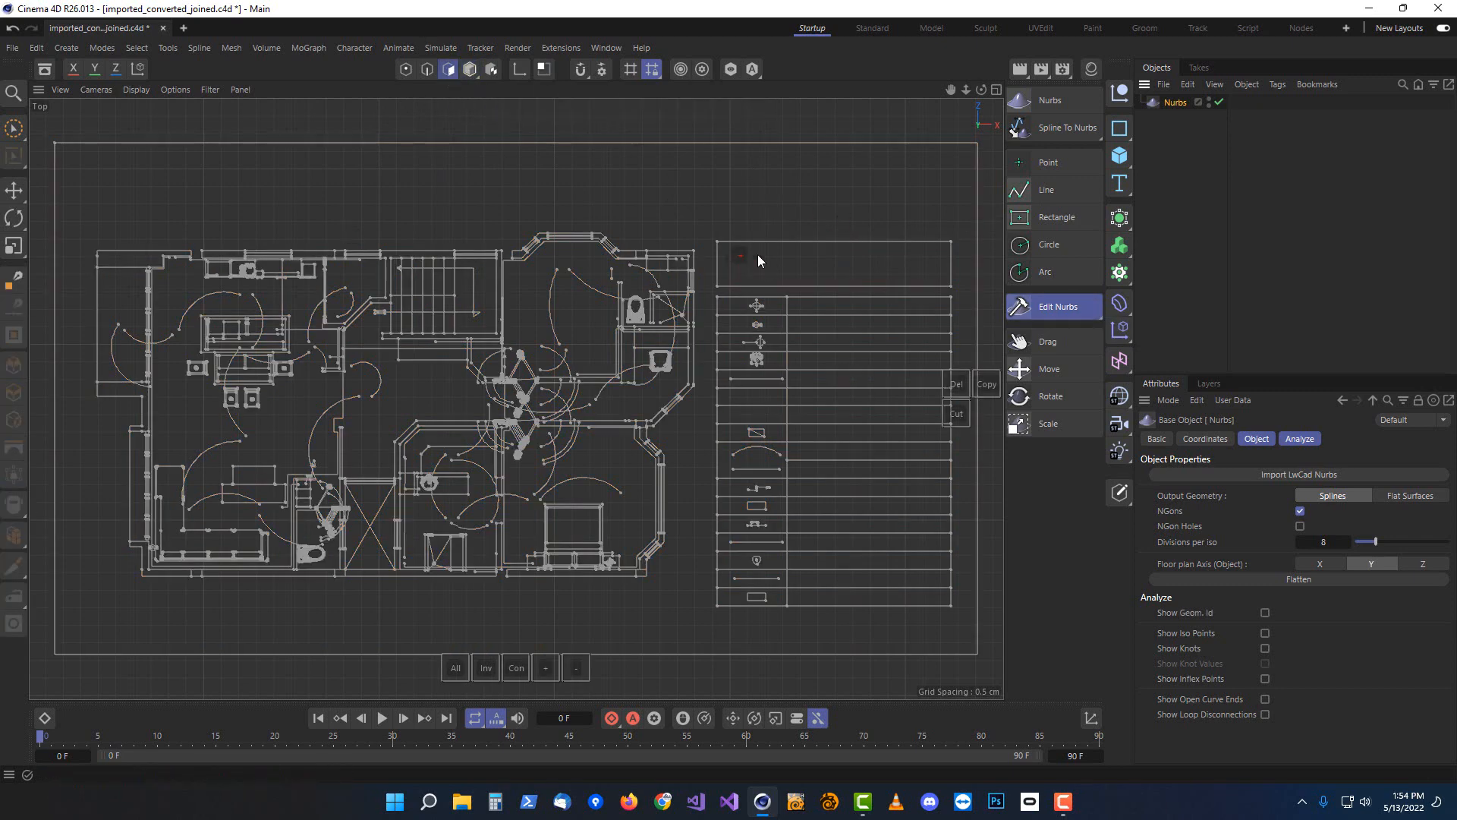
scroll(791, 234, up, 2)
scroll(700, 208, down, 2)
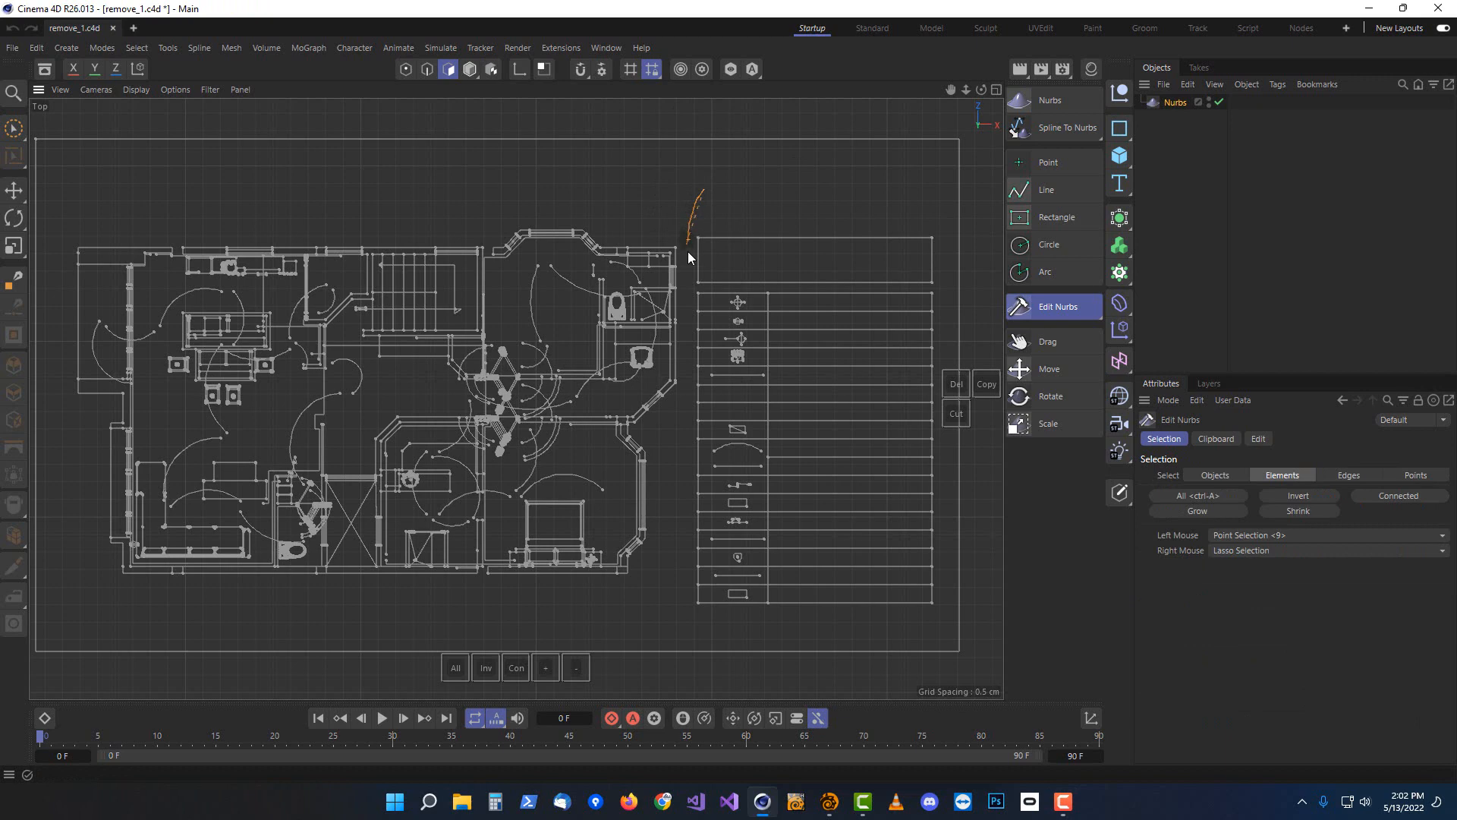
drag(688, 253, 686, 421)
mouse_move(693, 632)
right_down()
mouse_move(915, 642)
mouse_move(1000, 476)
mouse_move(920, 176)
right_up()
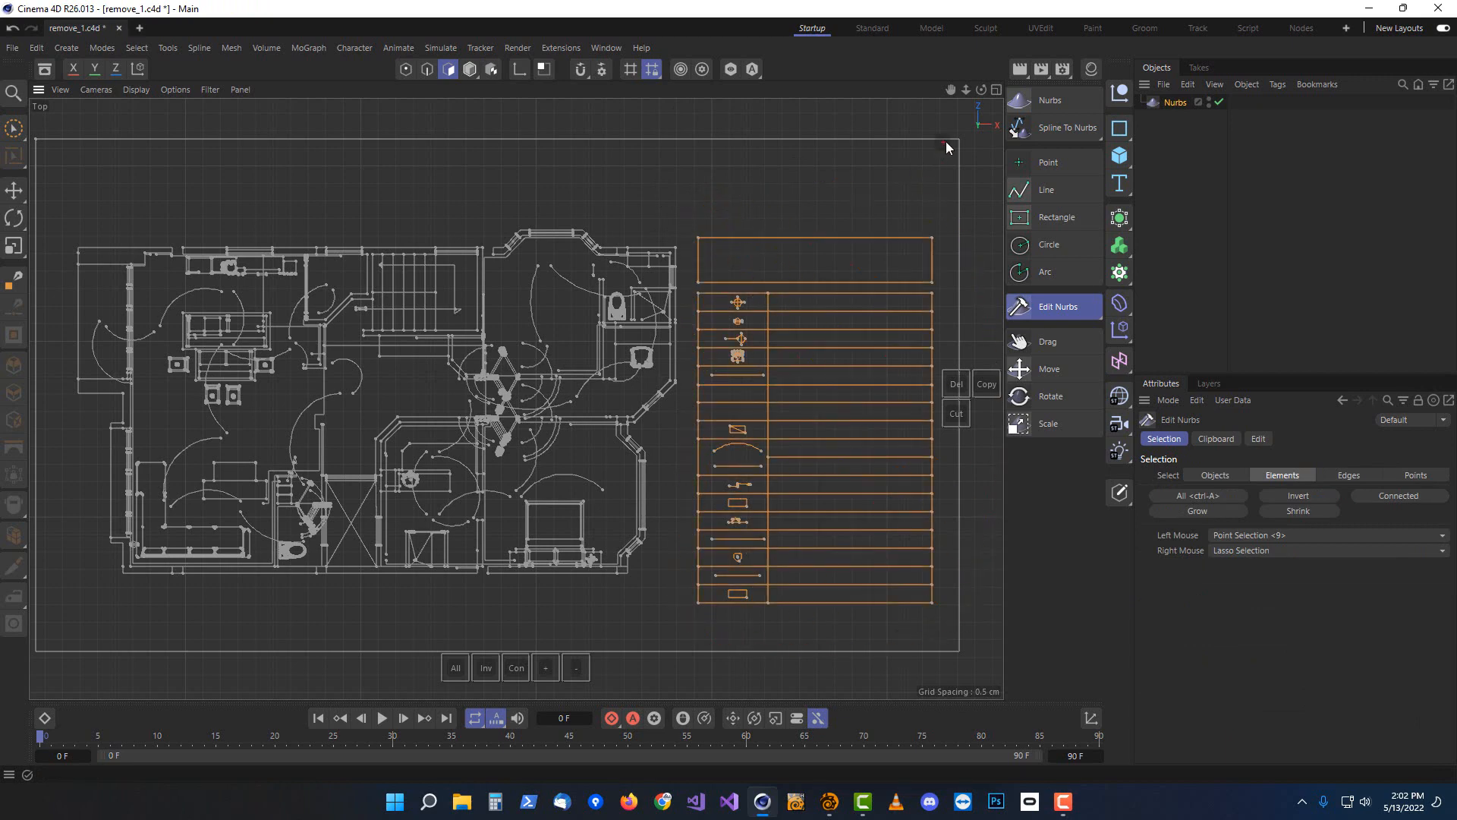
key(Delete)
Delete the door-swing arcs and diagonal lines around the upper-right bathroom of the plan
scroll(630, 240, up, 6)
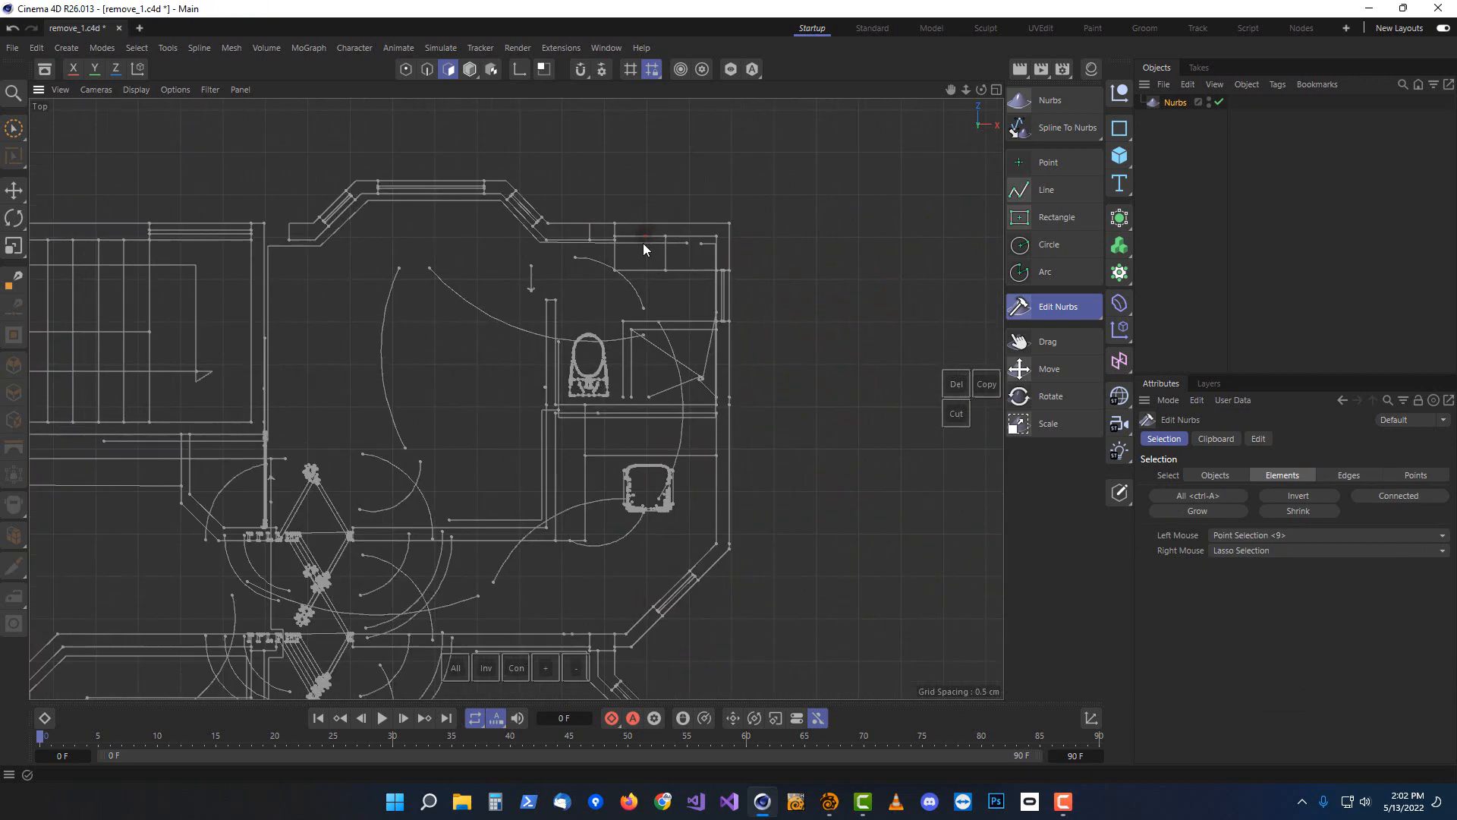
key(Delete)
scroll(642, 248, up, 2)
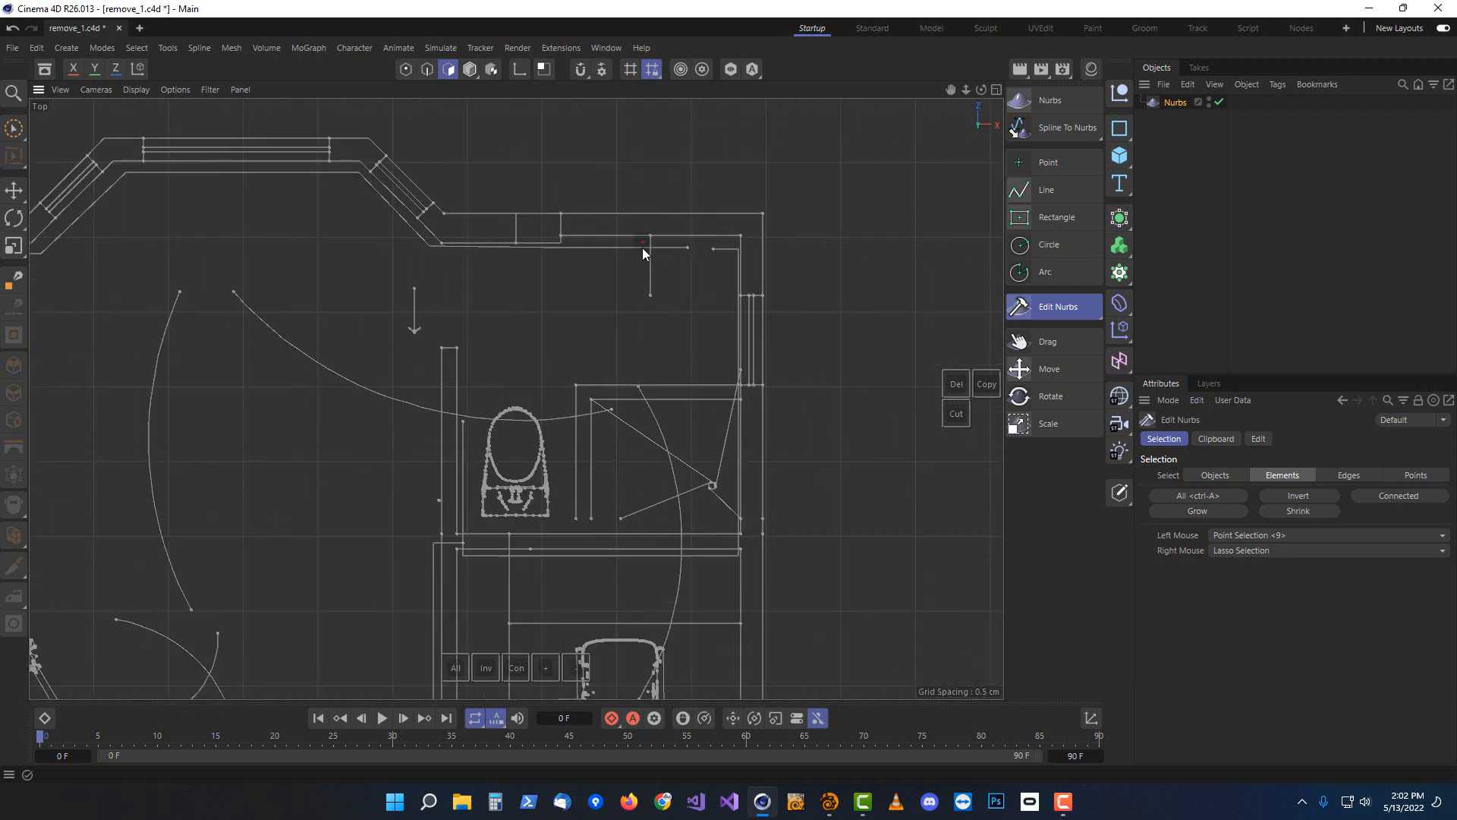
key(Delete)
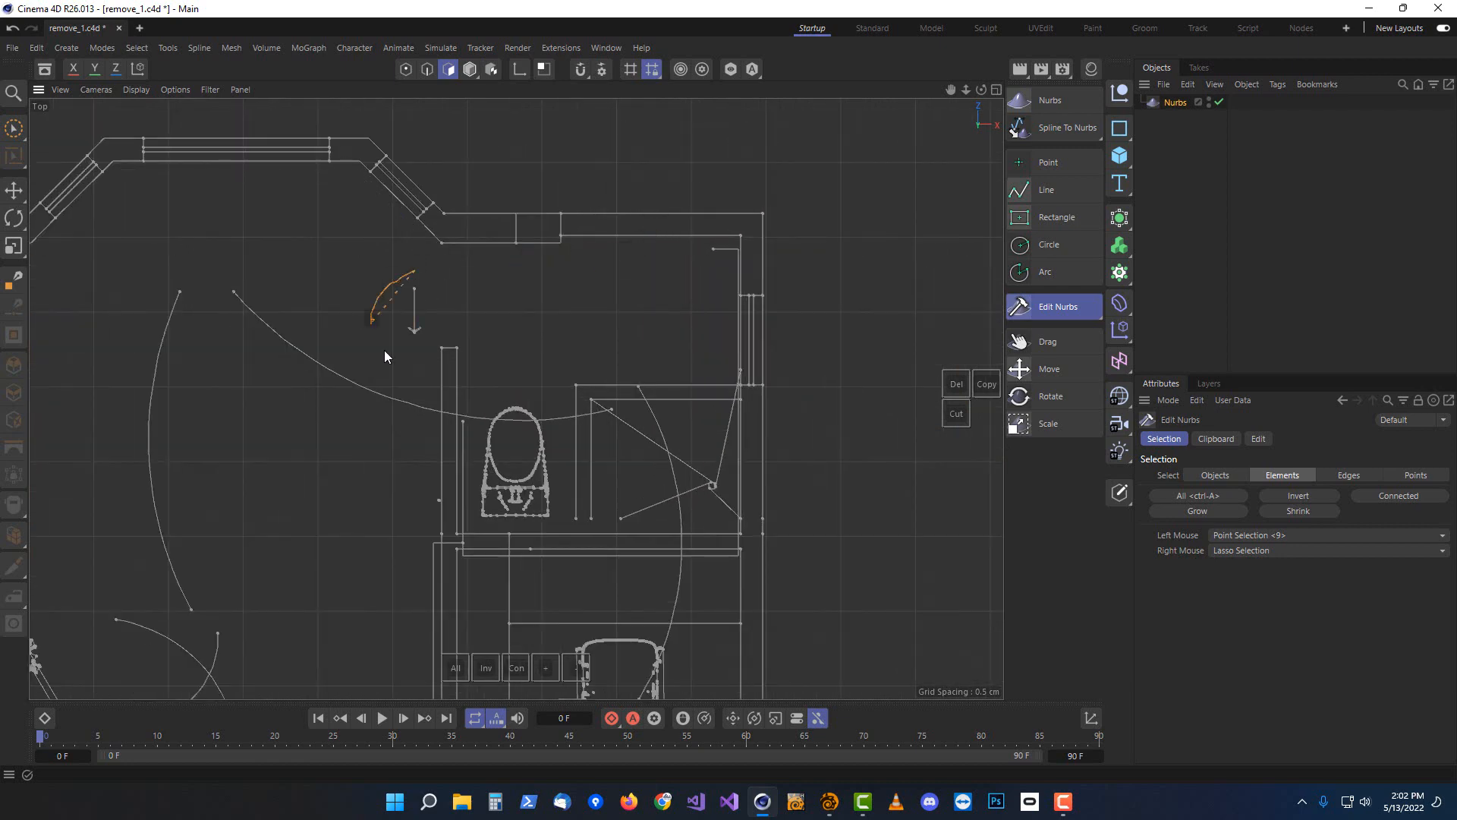
key(Delete)
key(Delete)
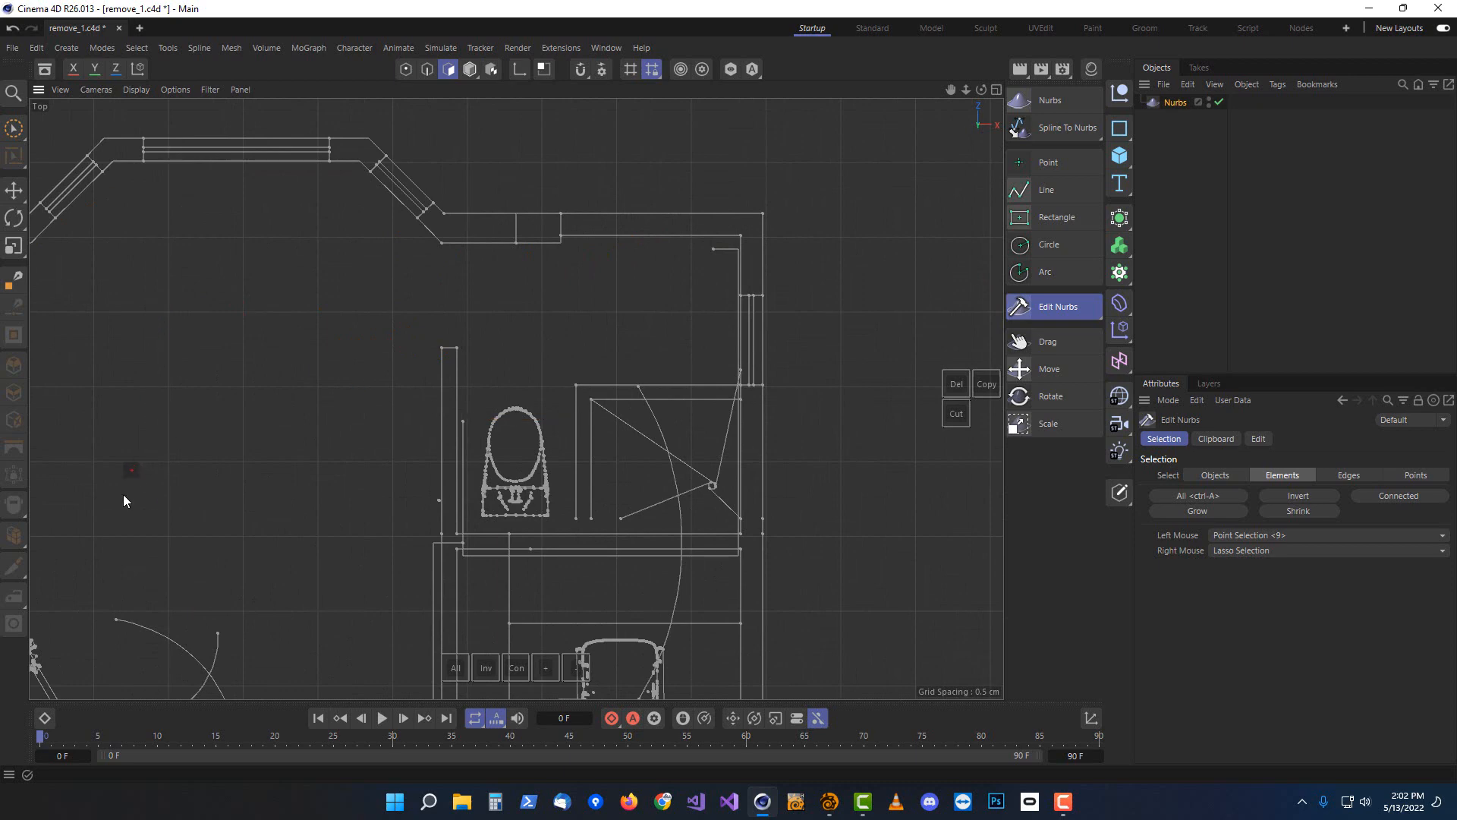
drag(190, 651, 225, 645)
key(Delete)
drag(485, 537, 563, 342)
key(Delete)
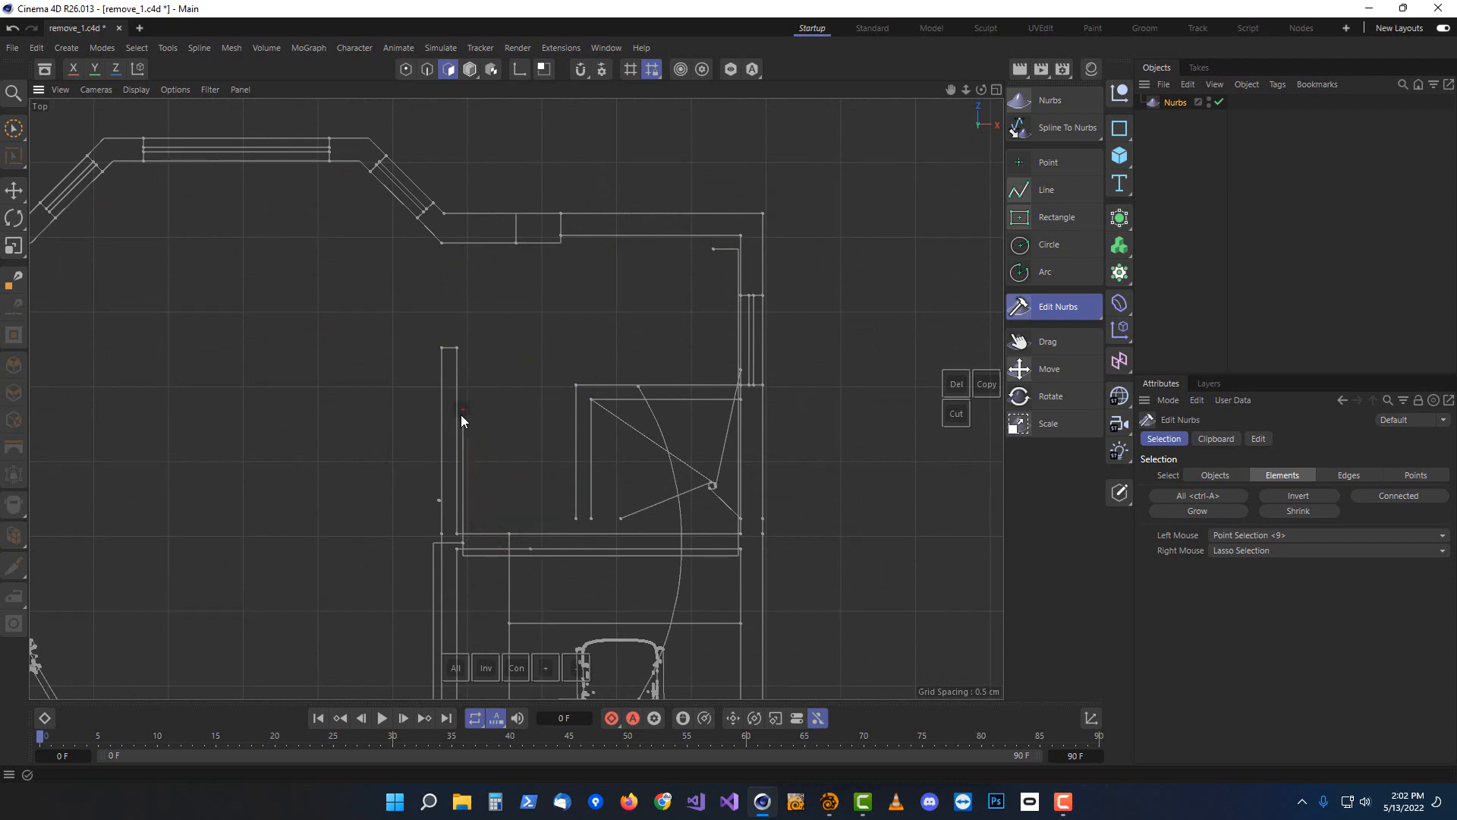
click(715, 486)
key(Delete)
Delete the door-swing arcs and stray lines in the room below, near the sink fixture
middle_drag(478, 568, 422, 230)
ctrl+click(412, 224)
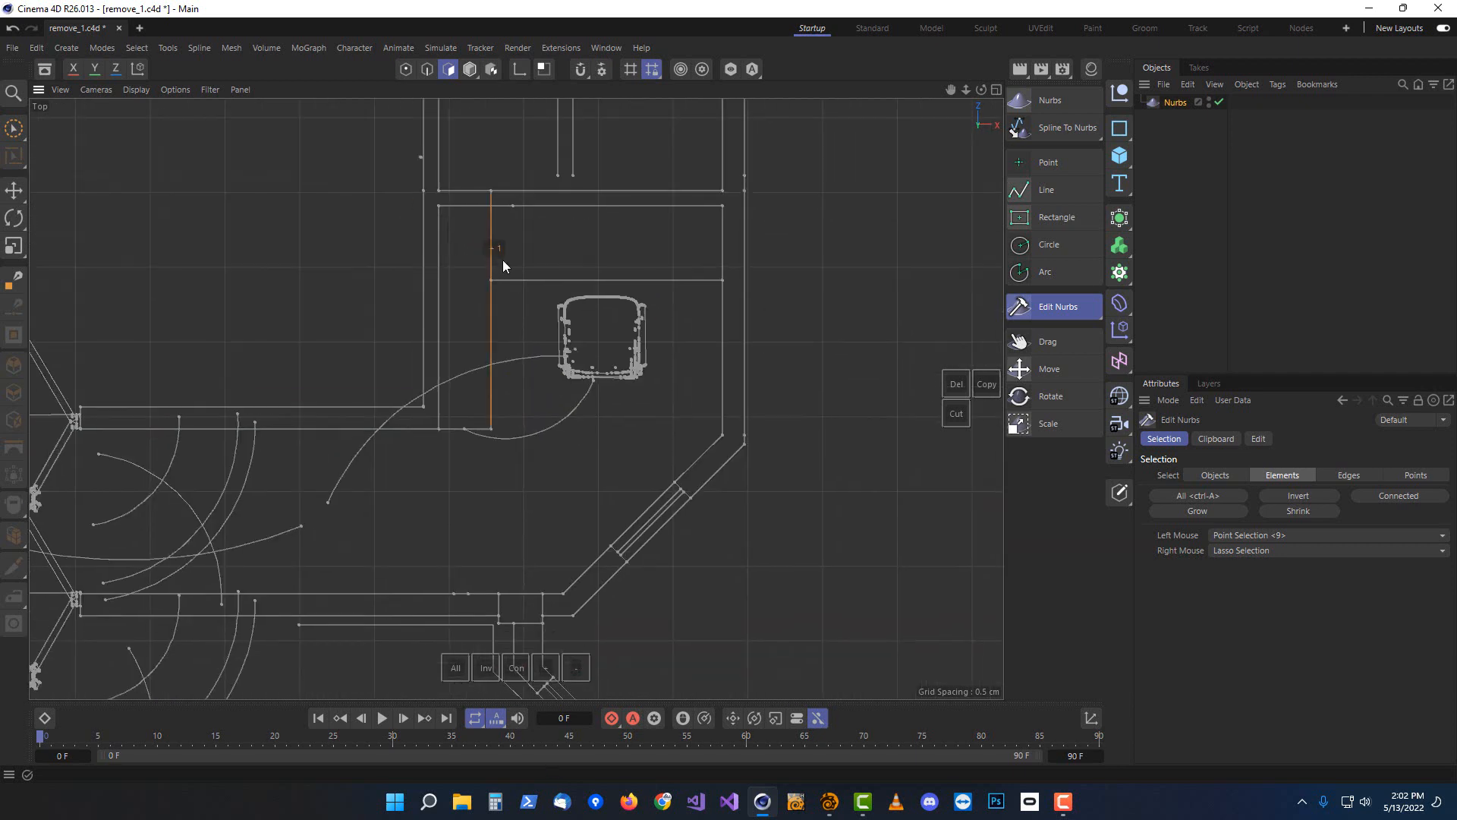
key(Delete)
mouse_move(529, 253)
right_down()
mouse_move(517, 425)
mouse_move(651, 246)
mouse_move(622, 247)
right_up()
key(Delete)
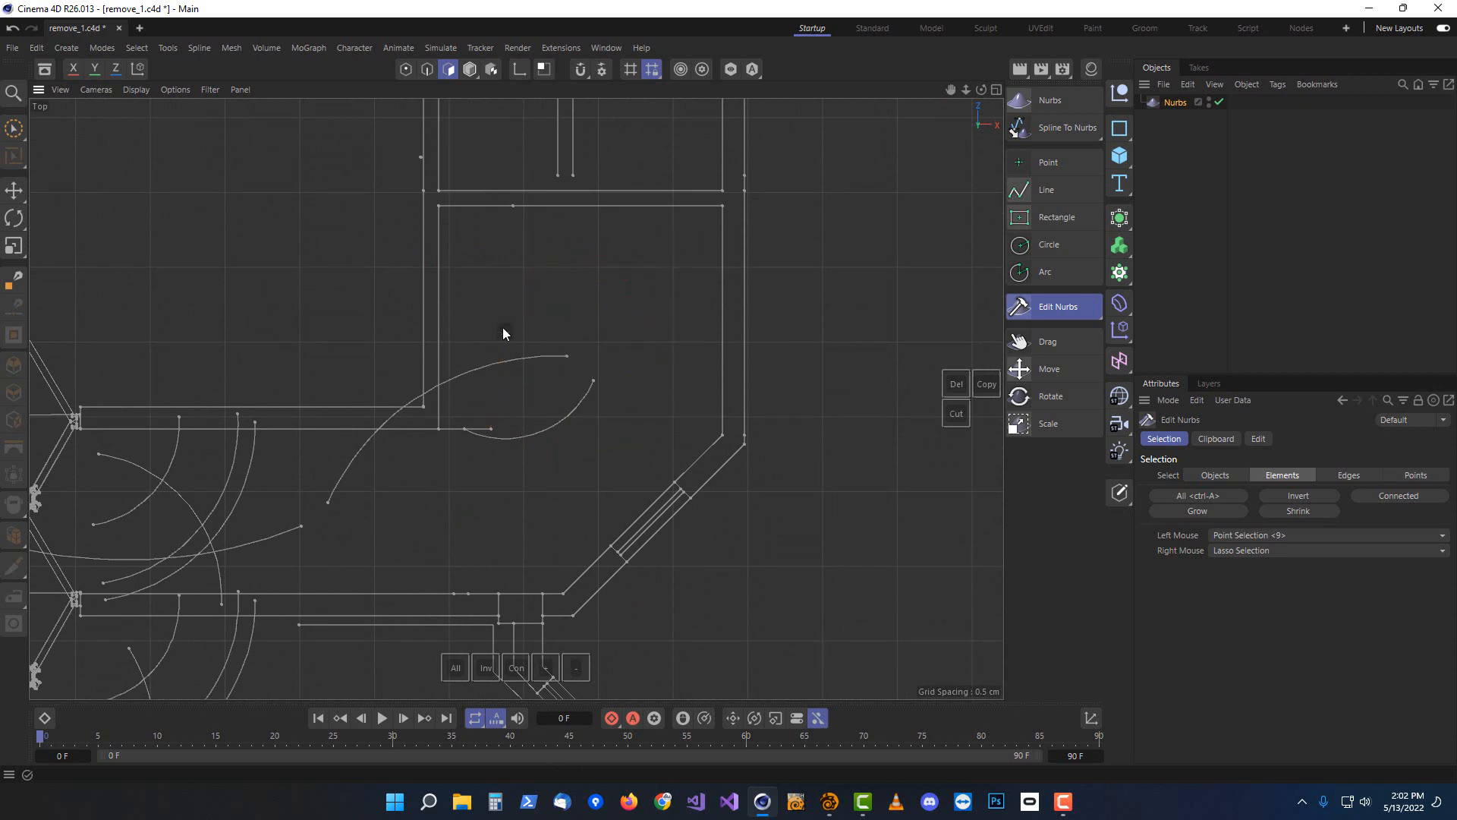
key(Delete)
Delete the door-swing arcs and crossed diagonal lines at the doorways on the left side of the plan
scroll(380, 522, down, 1)
alt+middle_drag(379, 522, 612, 348)
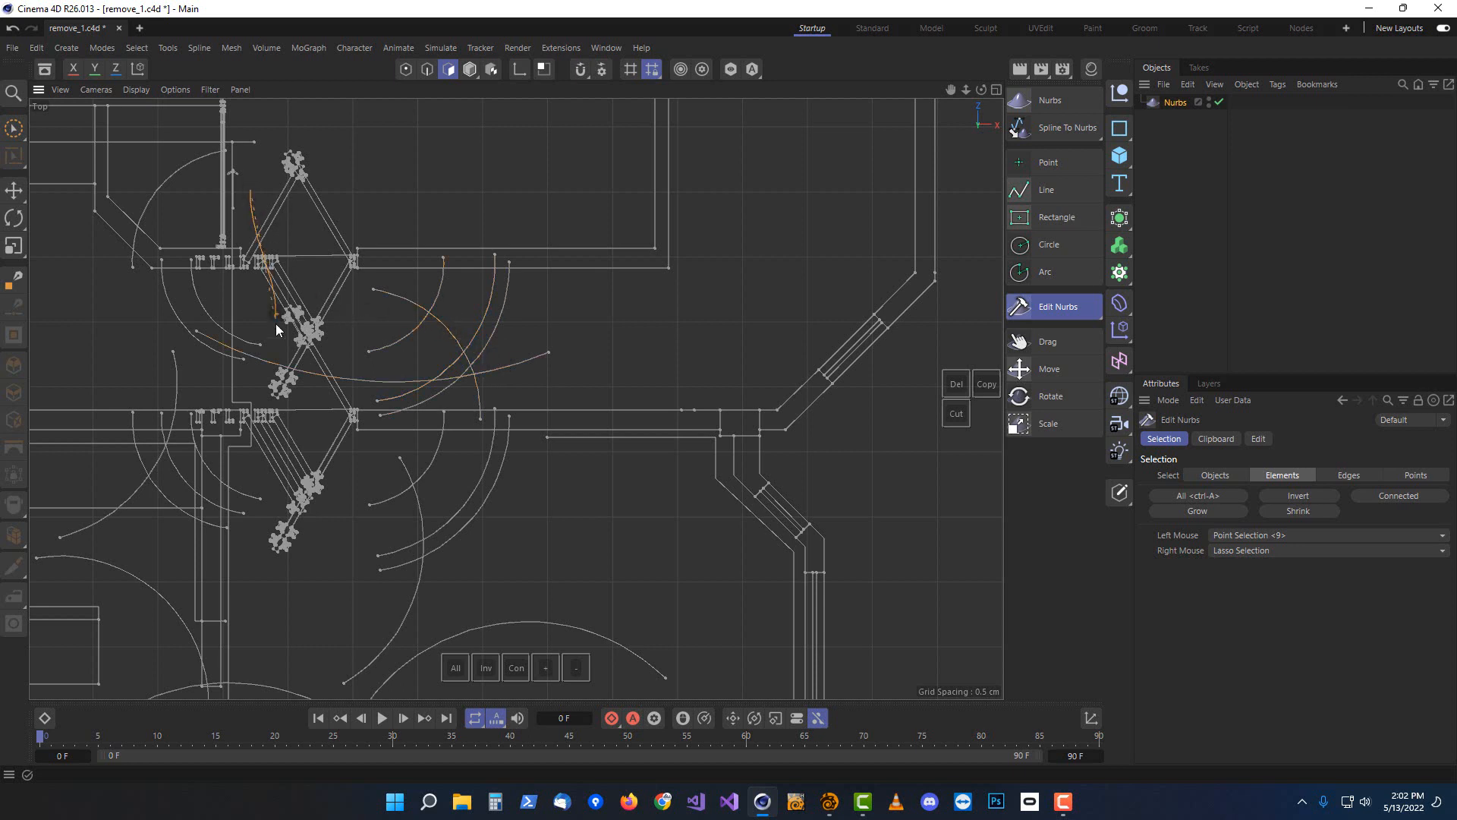
mouse_move(276, 323)
right_down()
mouse_move(445, 367)
mouse_move(403, 285)
mouse_move(380, 278)
right_up()
key(Delete)
key(Delete)
click(301, 339)
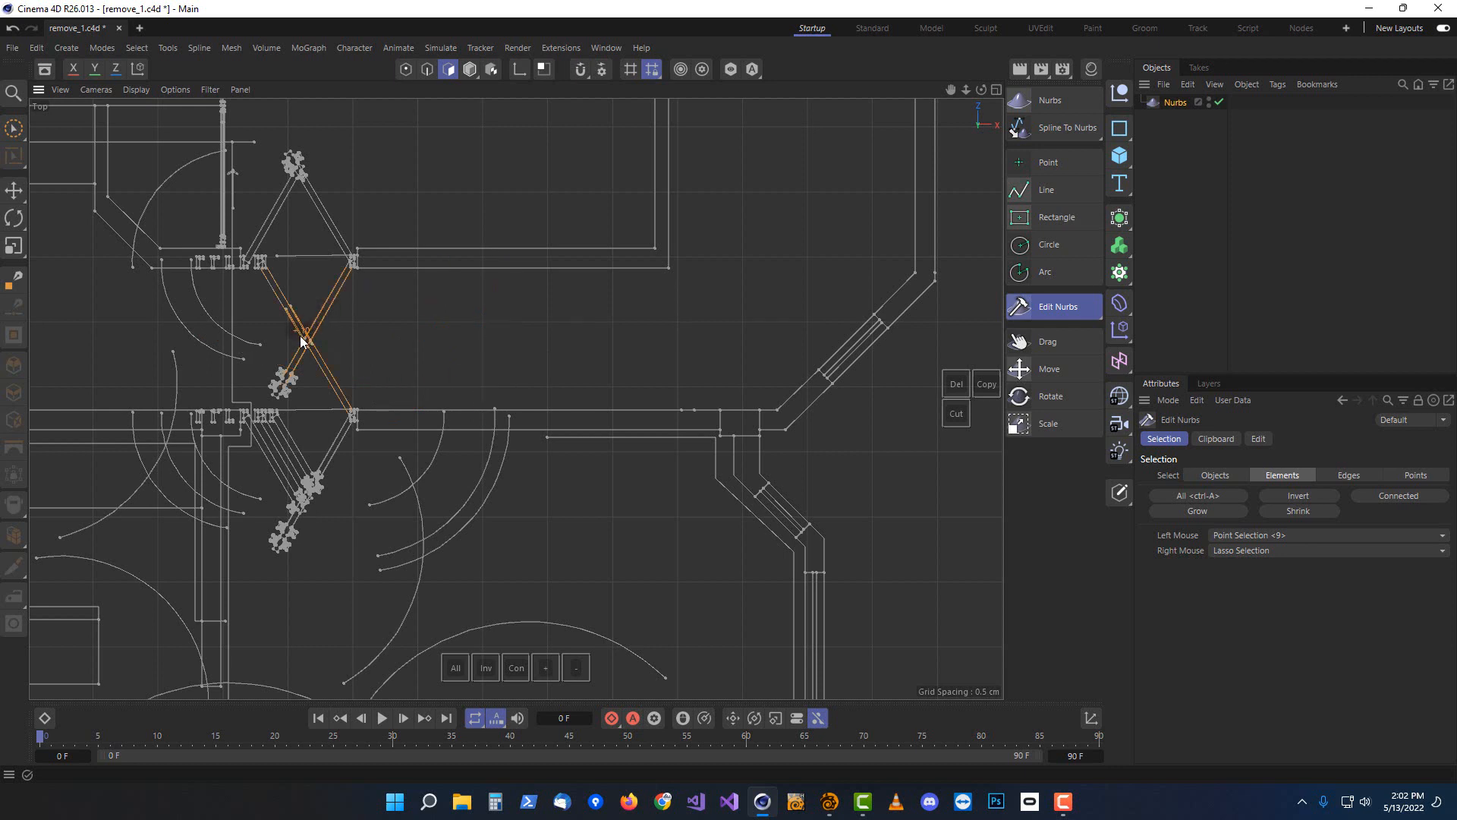
Select and delete the small stray segments near the top of the left doorway wall
key(Delete)
right_drag(272, 167, 266, 138)
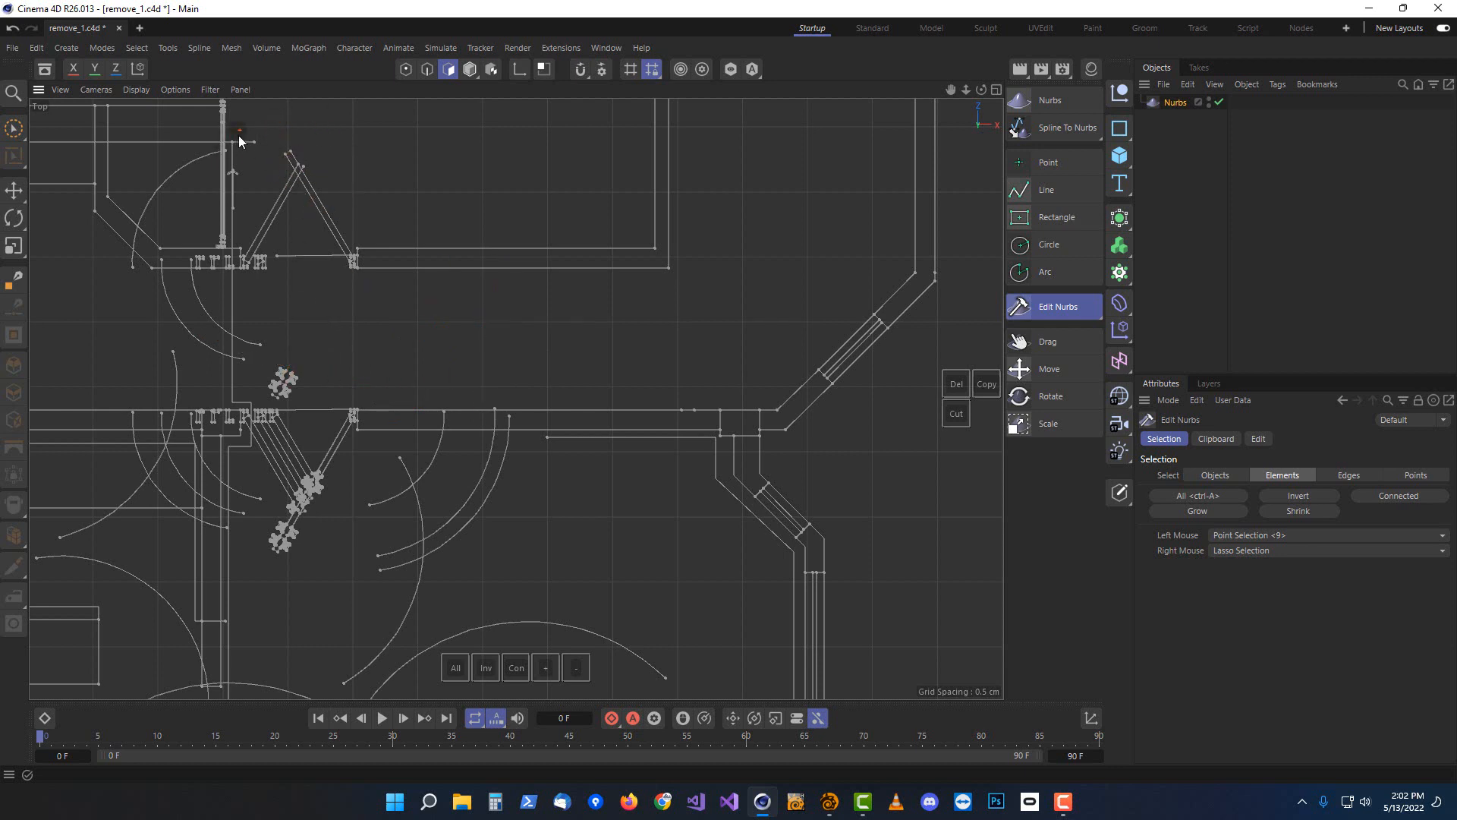
key(Delete)
click(196, 161)
key(Delete)
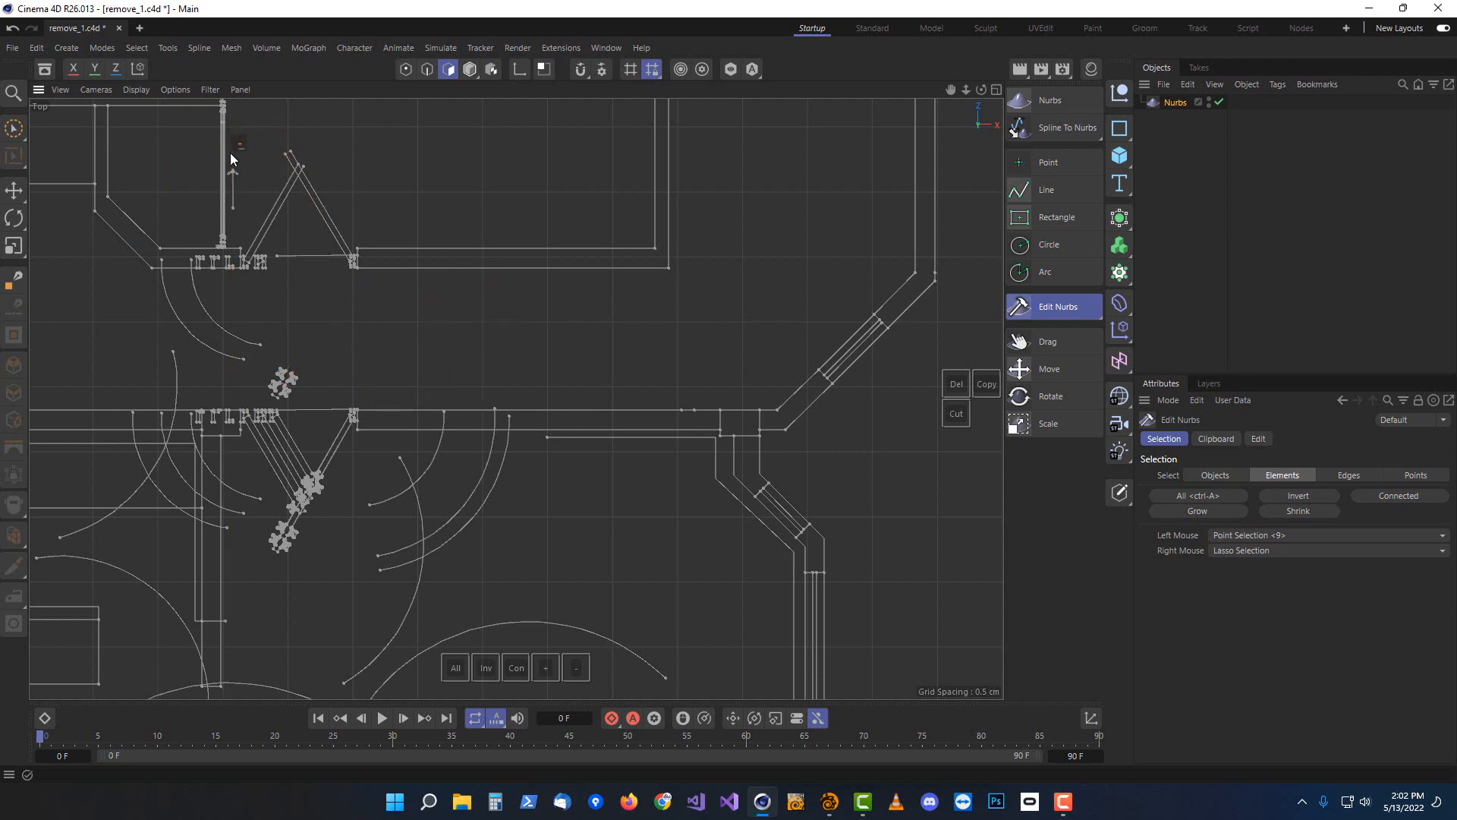
right_drag(262, 183, 247, 152)
key(Delete)
key(Delete)
Lasso-select and delete the door-swing arcs below the upper-left wall opening
right_drag(330, 227, 355, 249)
mouse_move(354, 377)
right_down()
mouse_move(211, 300)
mouse_move(289, 205)
right_up()
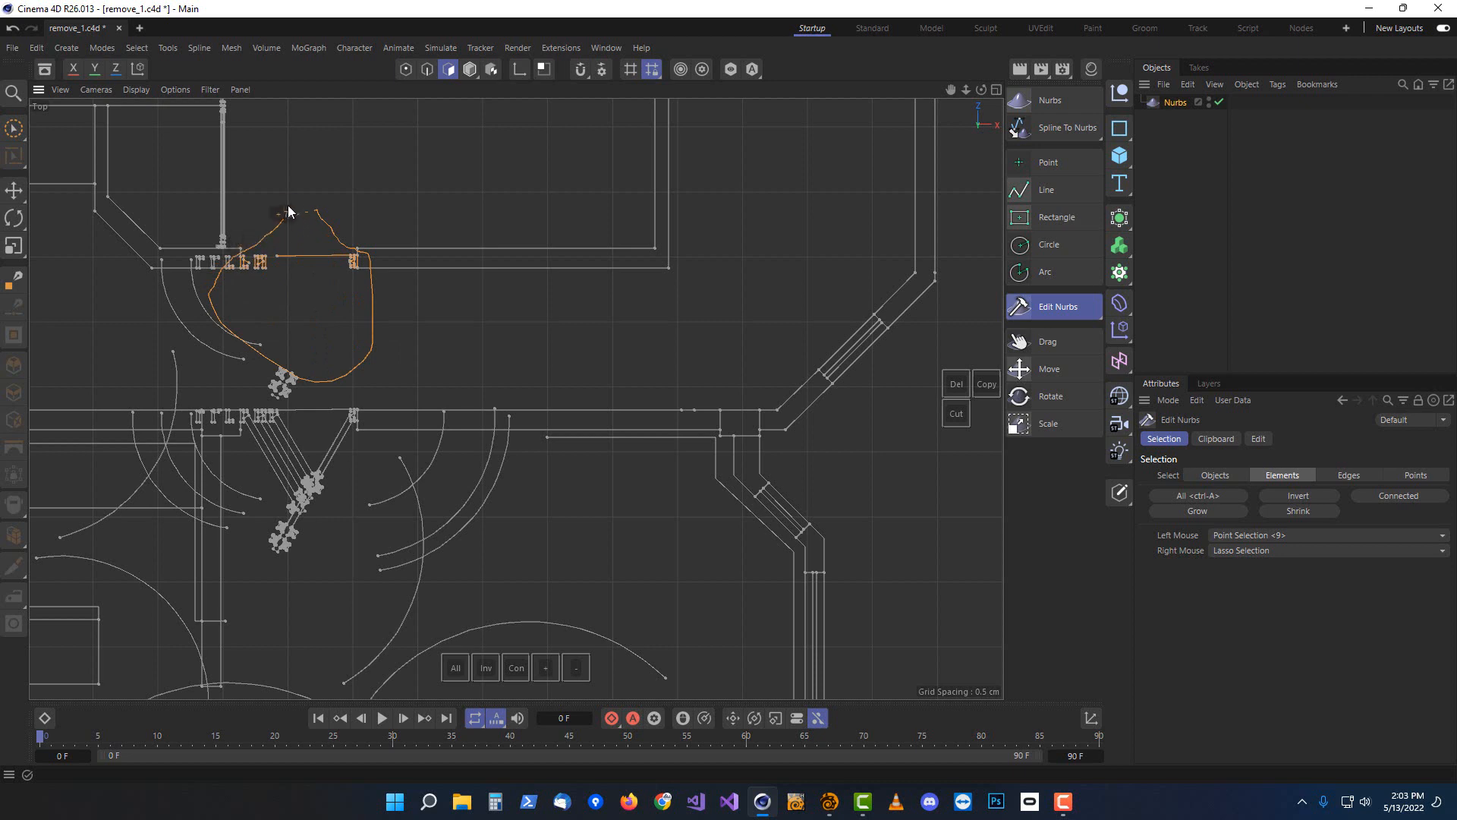
key(Delete)
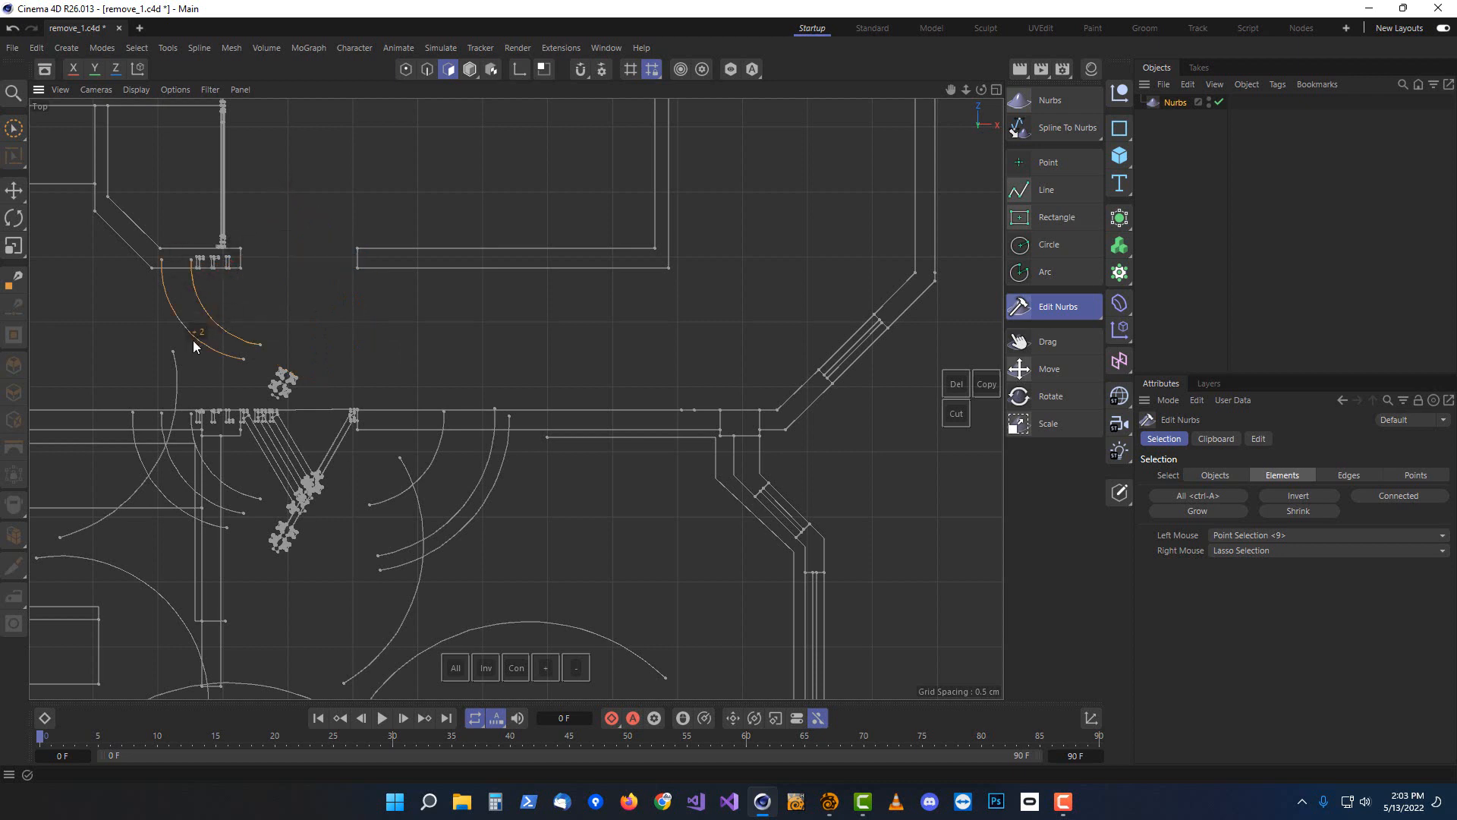
key(Delete)
key(Delete)
click(505, 618)
Delete the small stray marks at the door openings along the central corridor walls
key(Delete)
key(ctrl+z)
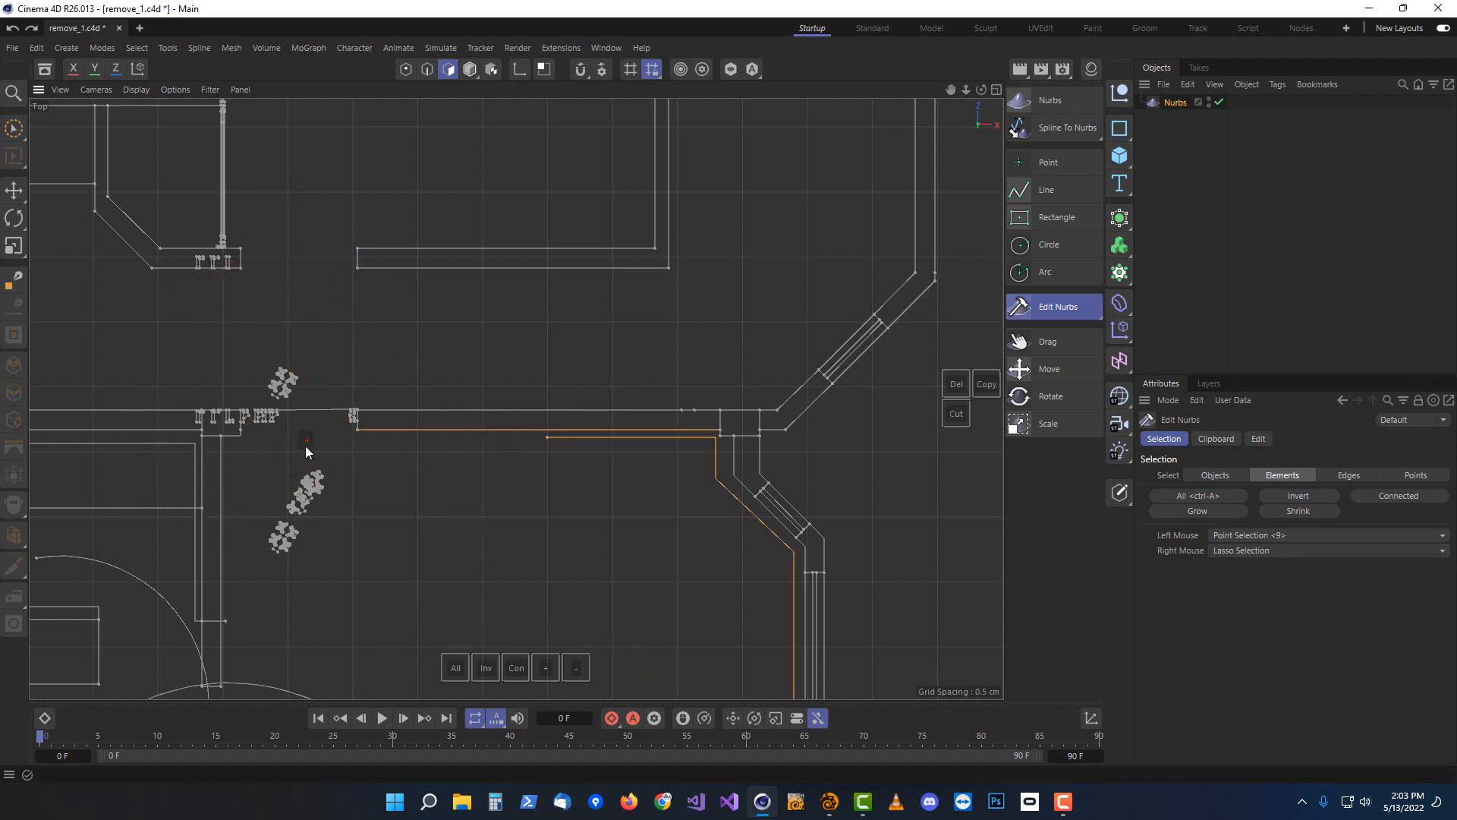
key(Delete)
alt+middle_drag(322, 432, 550, 348)
scroll(359, 423, down, 3)
key(Delete)
right_drag(471, 267, 518, 296)
key(Delete)
scroll(501, 342, up, 6)
key(Delete)
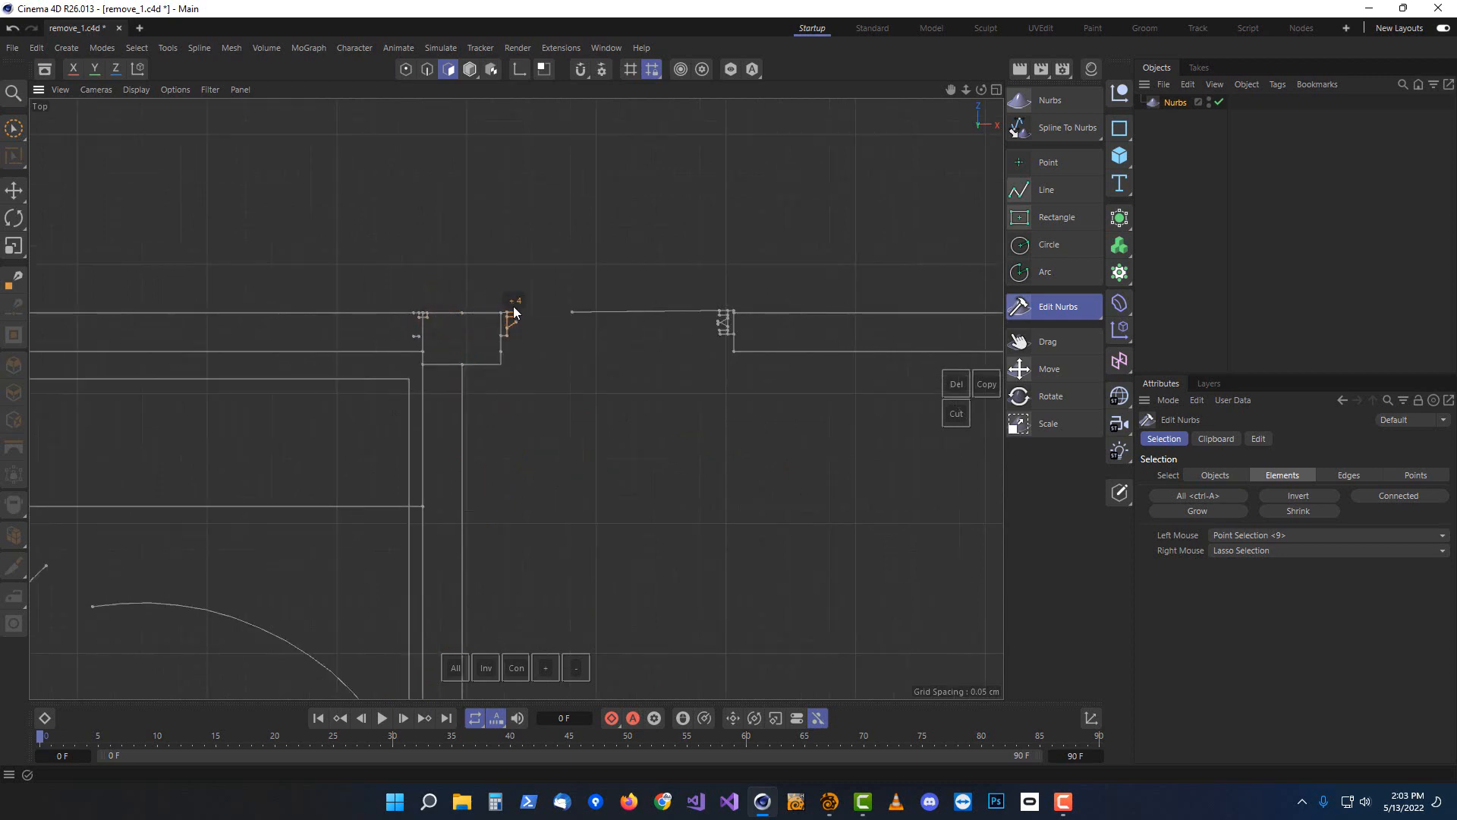
Delete the stray points and lines around the bathroom with the sink
key(Delete)
key(Delete)
scroll(626, 453, down, 3)
alt+middle_drag(627, 453, 715, 248)
click(295, 311)
key(Delete)
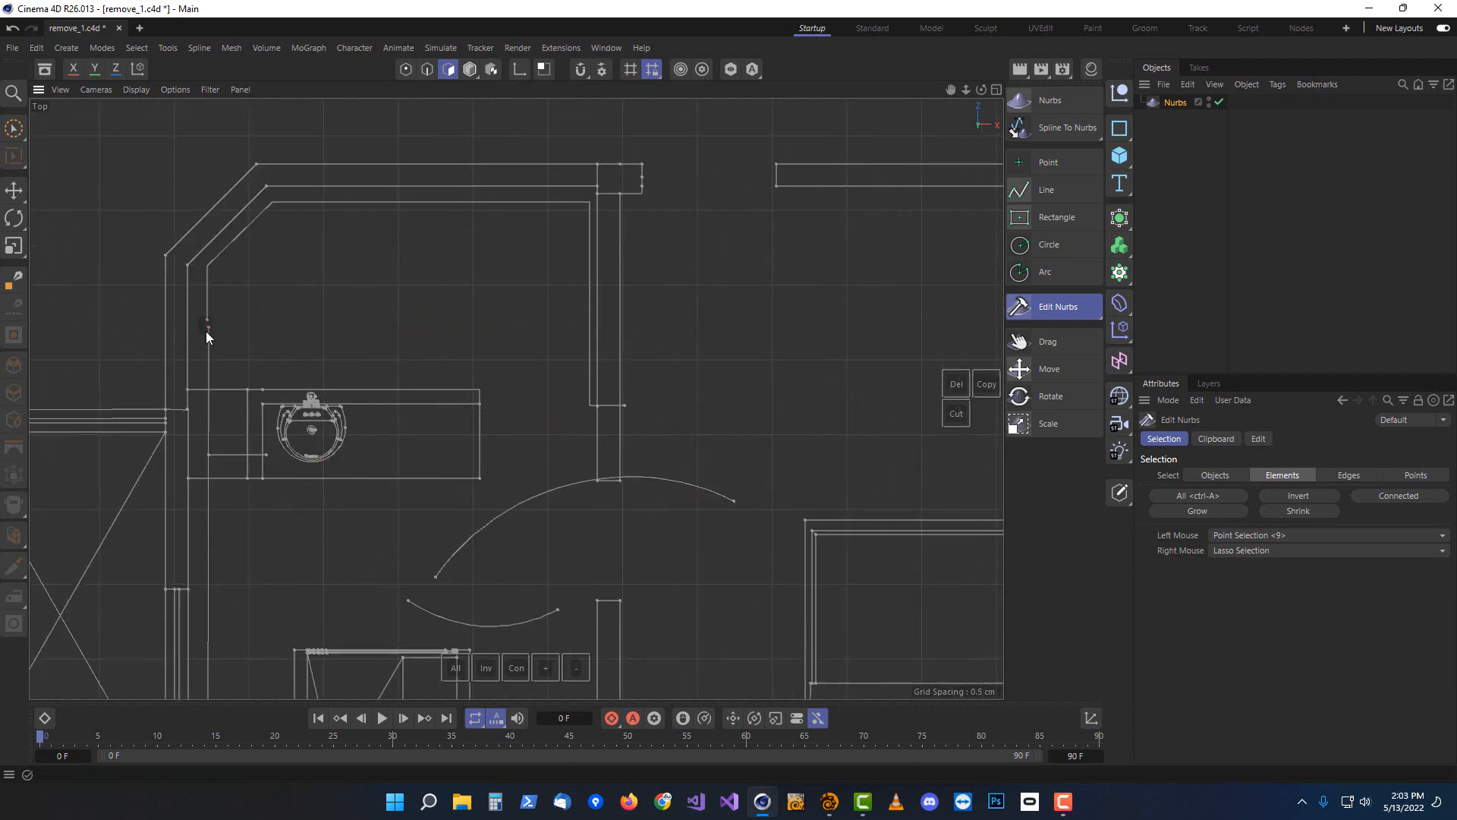
click(207, 331)
Delete the stray horizontal line running below the lower-left room
key(Delete)
right_drag(263, 325, 469, 341)
key(Delete)
Clear the leftover stray segments from the central hallway area
key(Delete)
alt+middle_drag(272, 601, 406, 302)
right_drag(407, 302, 425, 524)
key(Delete)
click(366, 491)
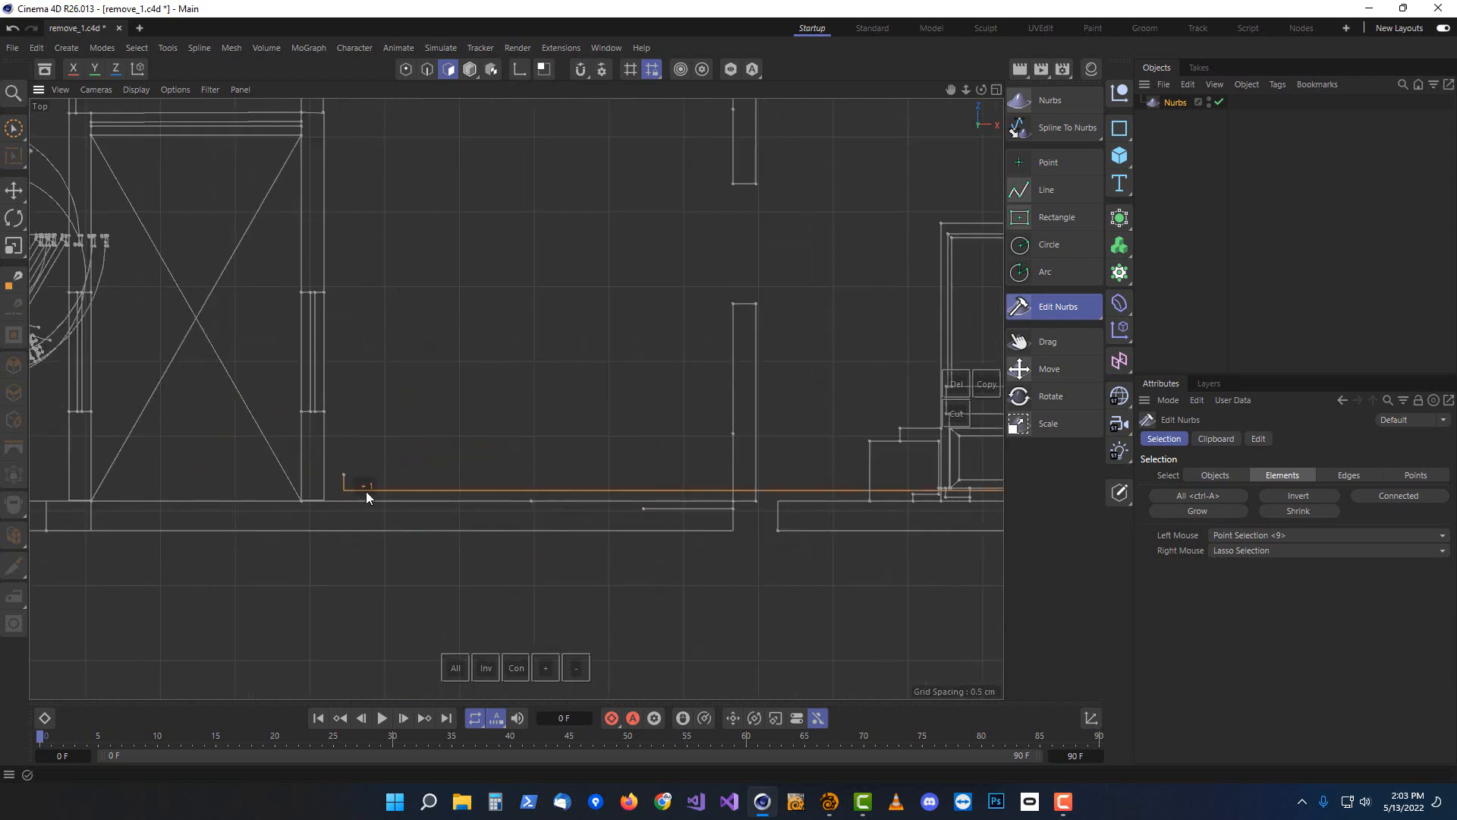
key(Delete)
alt+middle_drag(855, 475, 380, 494)
scroll(562, 455, down, 1)
mouse_move(752, 211)
right_down()
mouse_move(750, 563)
mouse_move(459, 228)
right_up()
key(Delete)
alt+middle_drag(459, 205, 487, 457)
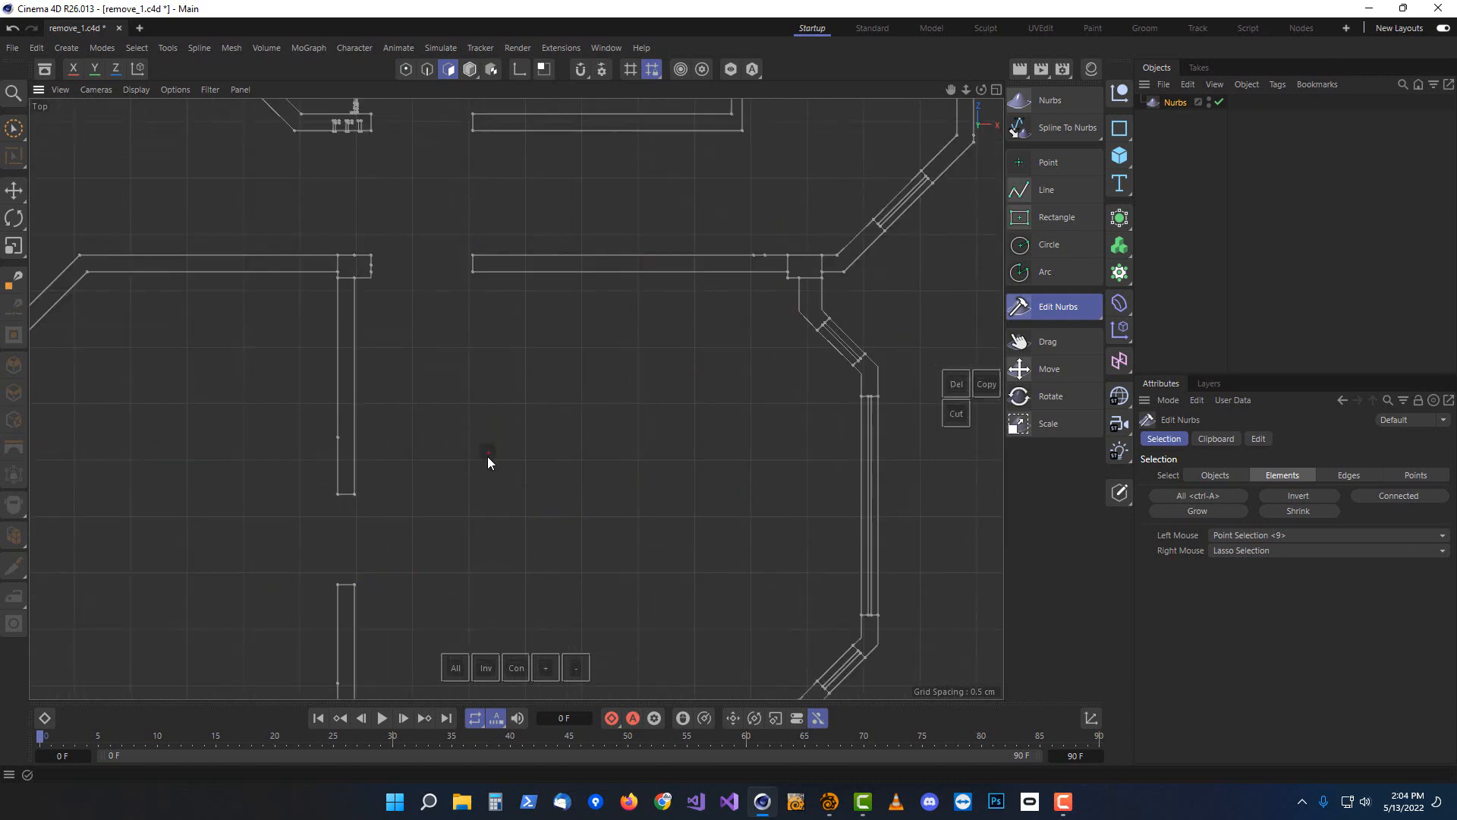
scroll(487, 457, down, 1)
alt+middle_drag(330, 114, 480, 395)
scroll(479, 372, up, 1)
mouse_move(529, 318)
right_down()
mouse_move(598, 217)
mouse_move(541, 183)
right_up()
Delete the staircase tread lines and direction arrow in the lower room
key(Delete)
alt+middle_drag(466, 266, 583, 496)
right_drag(584, 496, 250, 480)
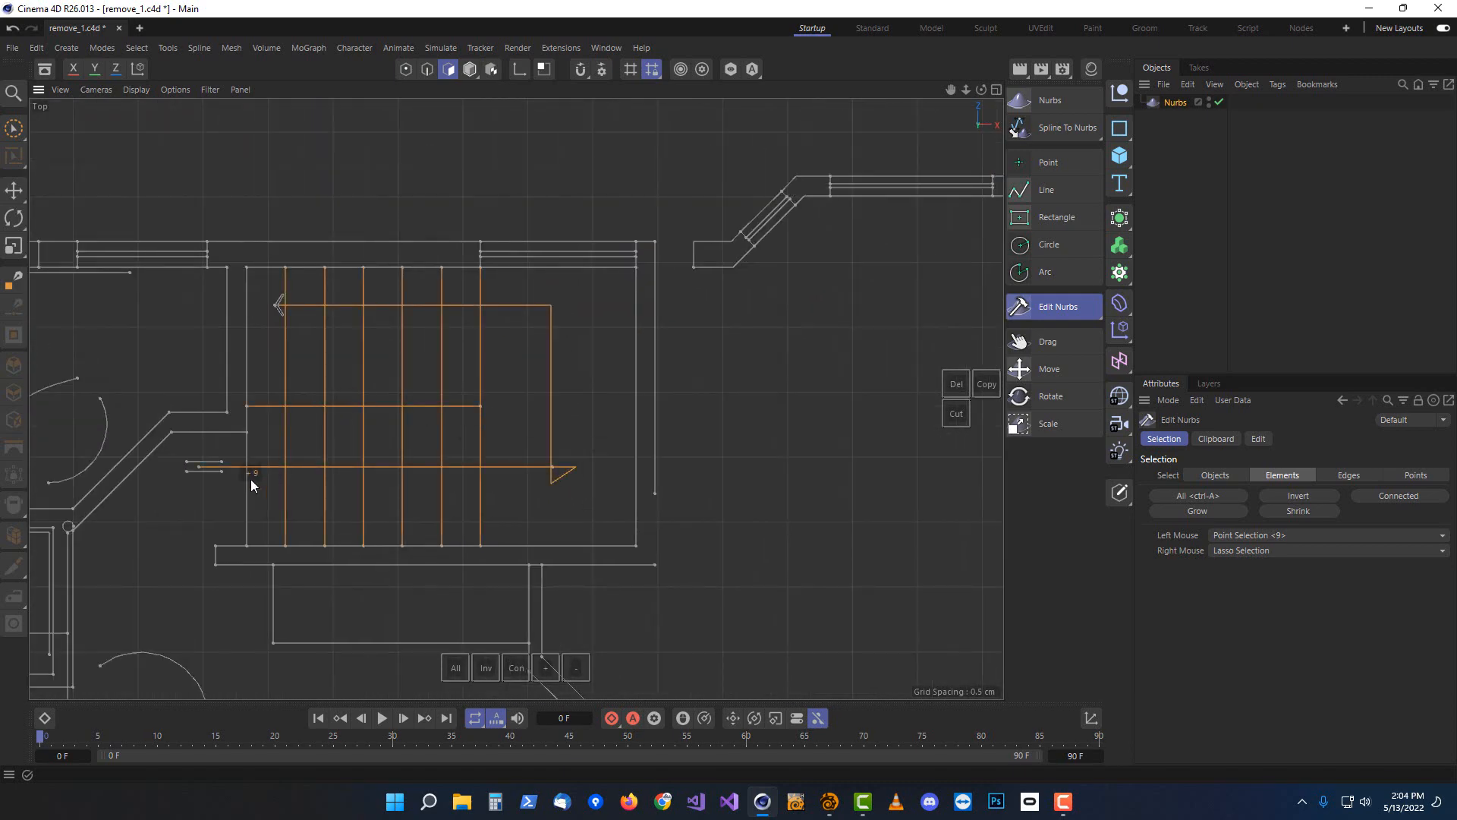
key(ctrl+z)
key(Delete)
key(Delete)
alt+middle_drag(152, 455, 709, 433)
Delete the stray points and short lines near the long top wall
key(Delete)
mouse_move(592, 410)
right_down()
mouse_move(536, 252)
mouse_move(581, 266)
right_up()
key(Delete)
scroll(419, 247, up, 2)
alt+middle_drag(202, 260, 693, 334)
click(882, 380)
key(Delete)
mouse_move(771, 341)
right_down()
mouse_move(411, 524)
mouse_move(964, 342)
right_up()
Delete the door-swing arc beside the left wall of the living room
key(Delete)
alt+middle_drag(948, 346, 685, 345)
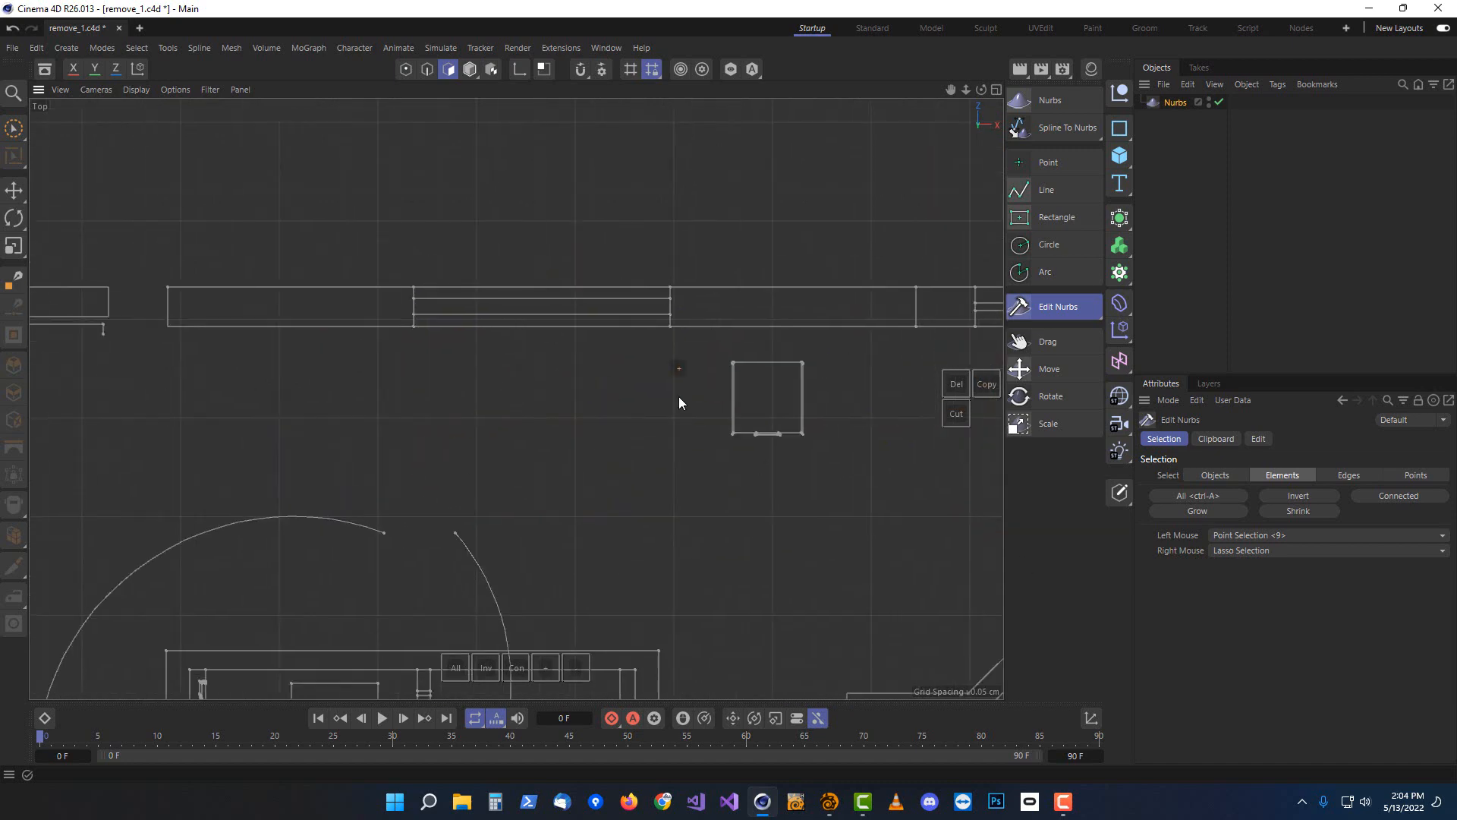
key(Delete)
key(Delete)
alt+middle_drag(350, 145, 495, 355)
scroll(495, 356, up, 2)
Delete the door arcs and stray lines around the furniture group
key(Delete)
scroll(613, 360, down, 2)
click(299, 377)
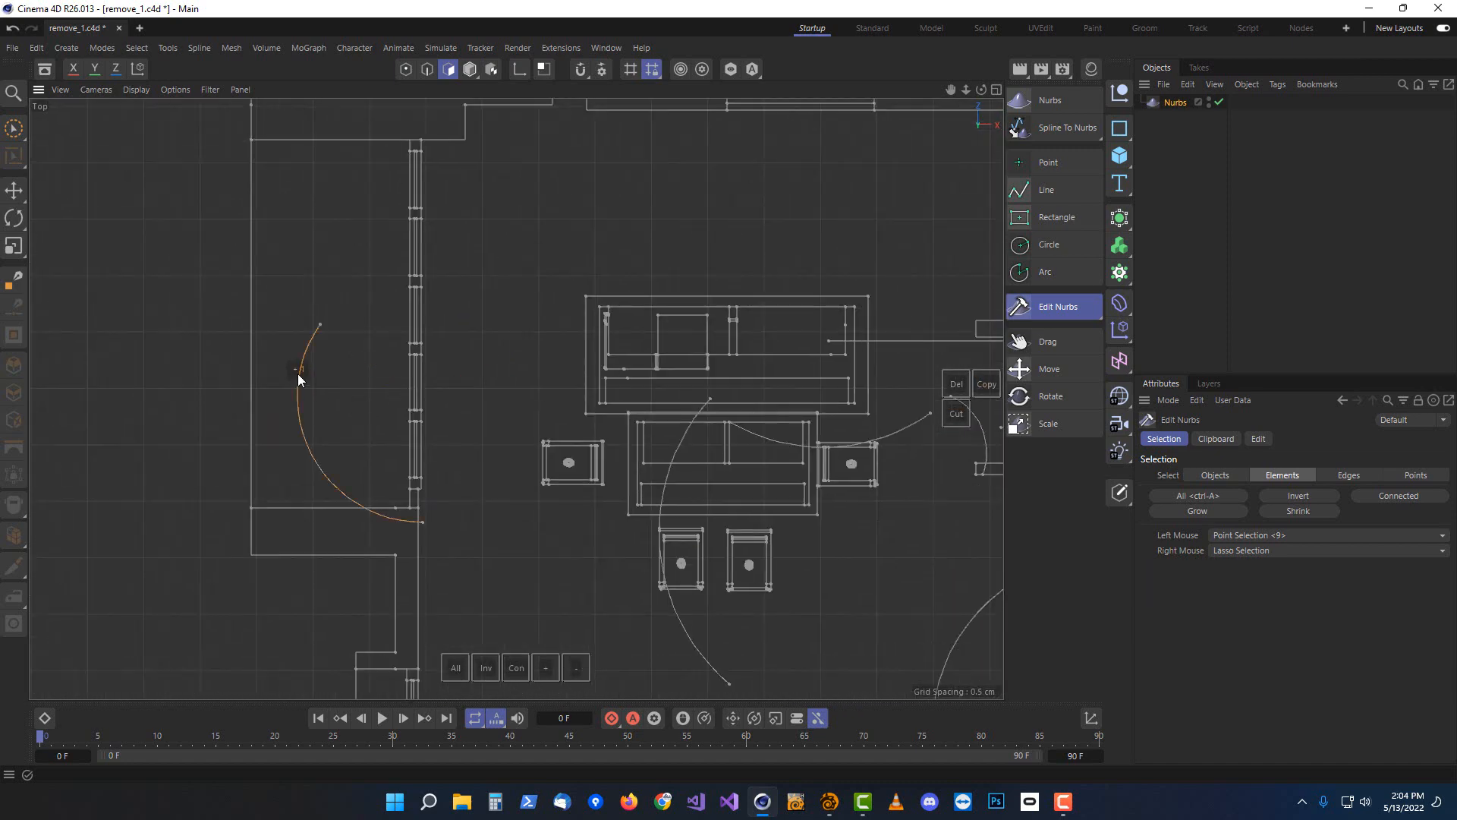
key(Delete)
alt+middle_drag(941, 345, 703, 283)
key(Delete)
right_drag(690, 342, 668, 228)
Lasso-select and delete the sofa, table and door arc in the lower-left room
key(Delete)
alt+middle_drag(845, 467, 764, 328)
key(Delete)
scroll(726, 553, down, 2)
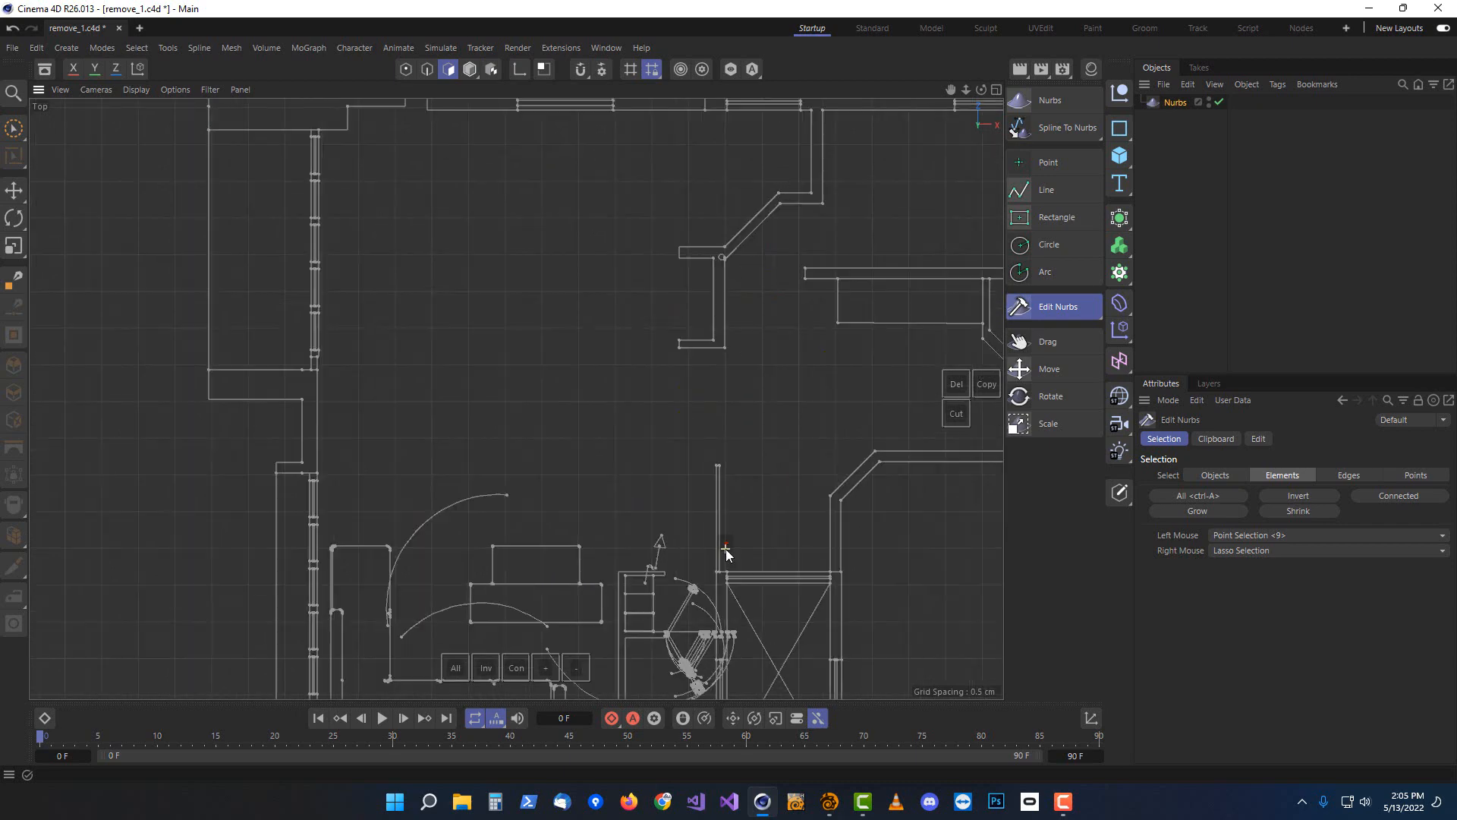
alt+middle_drag(726, 553, 750, 328)
right_drag(486, 288, 369, 467)
key(Delete)
scroll(406, 451, up, 6)
alt+middle_drag(405, 454, 370, 436)
mouse_move(267, 114)
right_down()
mouse_move(257, 621)
mouse_move(329, 101)
right_up()
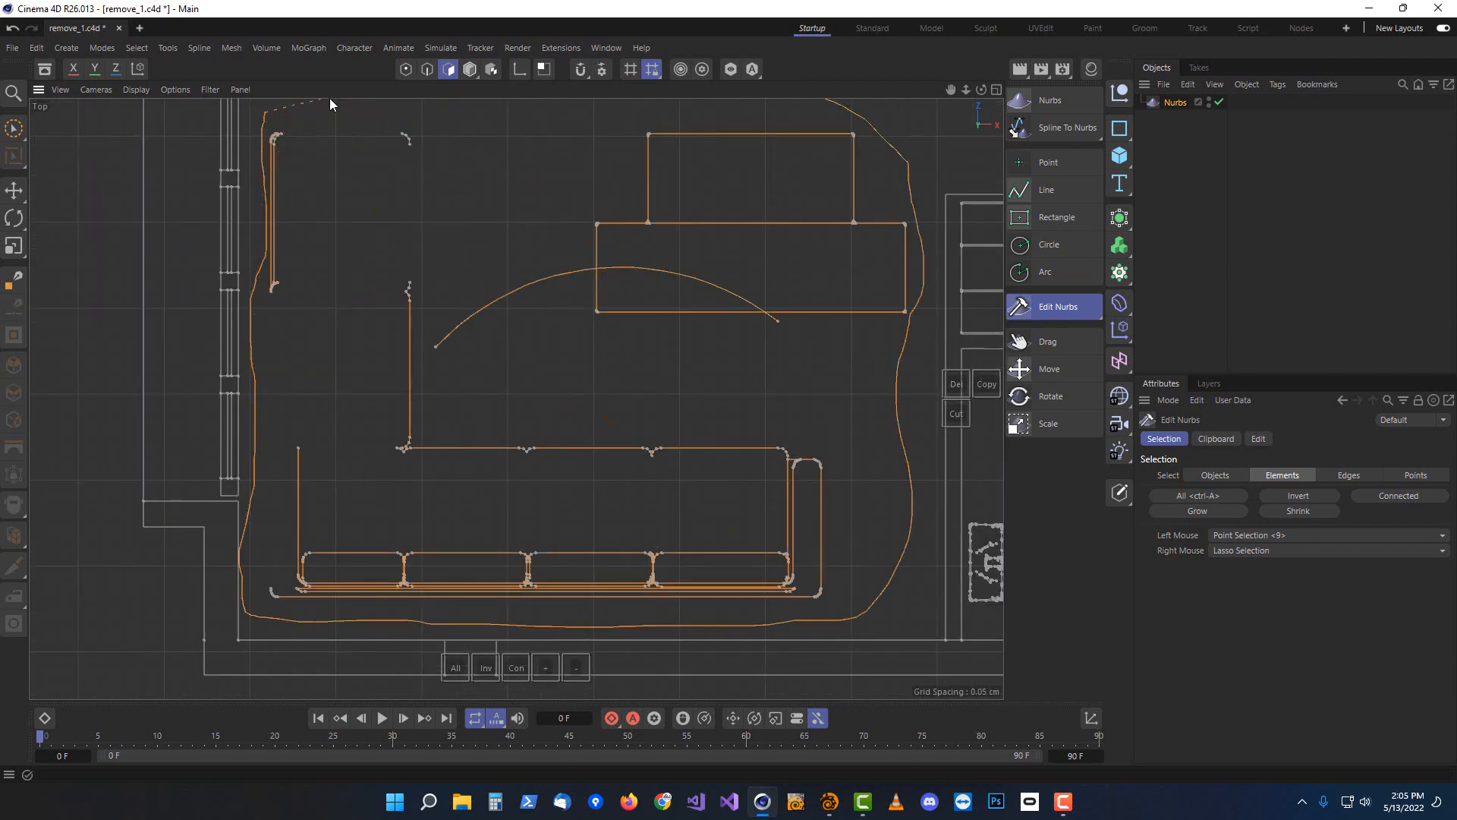
Delete the remaining fixtures and stray lines in the lower rooms
key(Delete)
alt+middle_drag(971, 459, 493, 429)
mouse_move(523, 435)
right_down()
mouse_move(452, 502)
mouse_move(592, 516)
right_up()
key(Delete)
mouse_move(558, 271)
right_down()
mouse_move(557, 330)
mouse_move(668, 337)
right_up()
scroll(632, 354, up, 6)
Delete the door's diagonal line and swing arc near the upper-right wall
key(Delete)
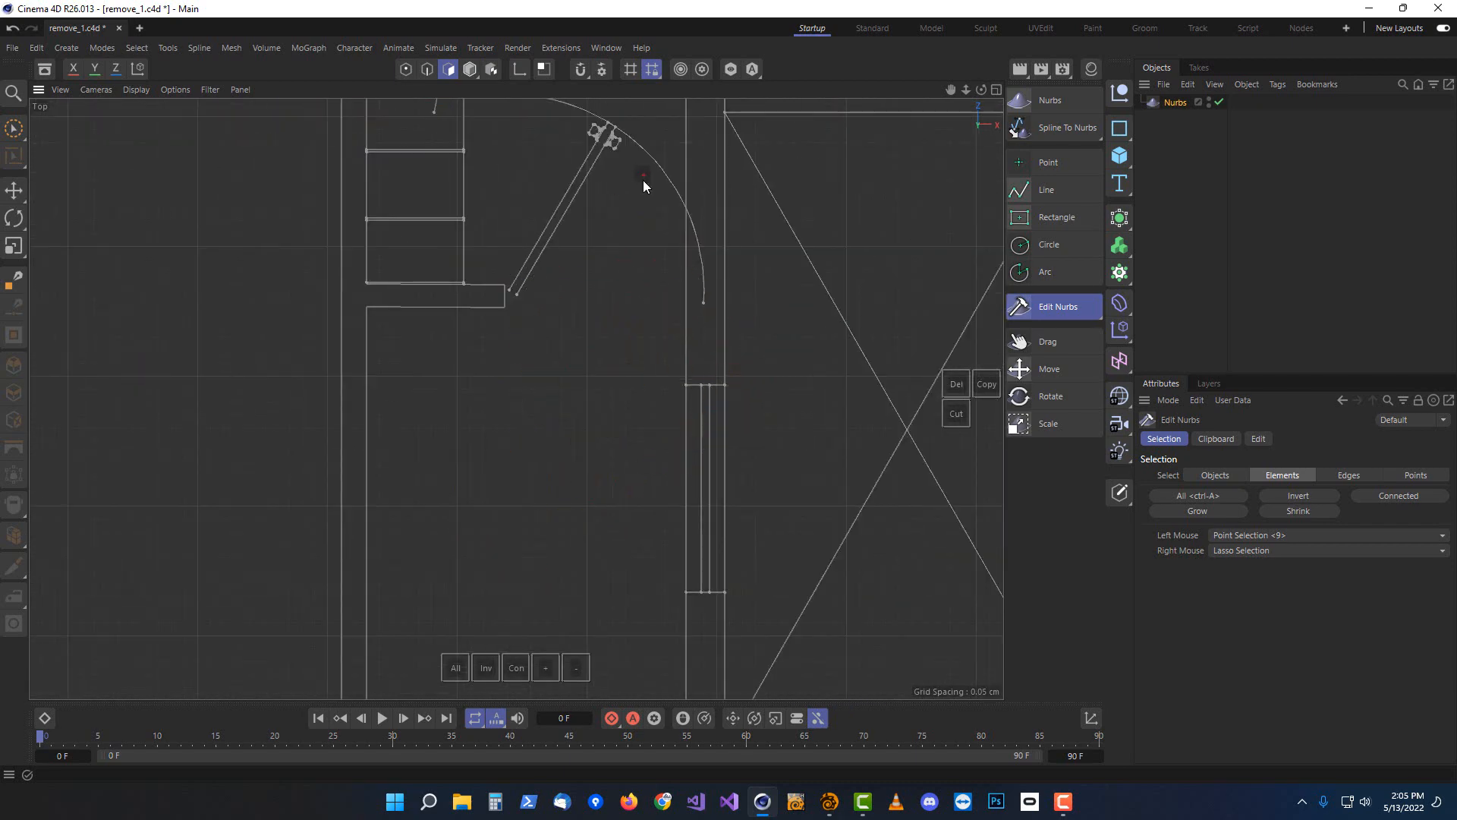
alt+middle_drag(643, 175, 582, 380)
mouse_move(513, 272)
right_down()
mouse_move(430, 450)
mouse_move(561, 364)
right_up()
key(Delete)
right_drag(455, 152, 402, 221)
key(Delete)
right_drag(320, 378, 362, 467)
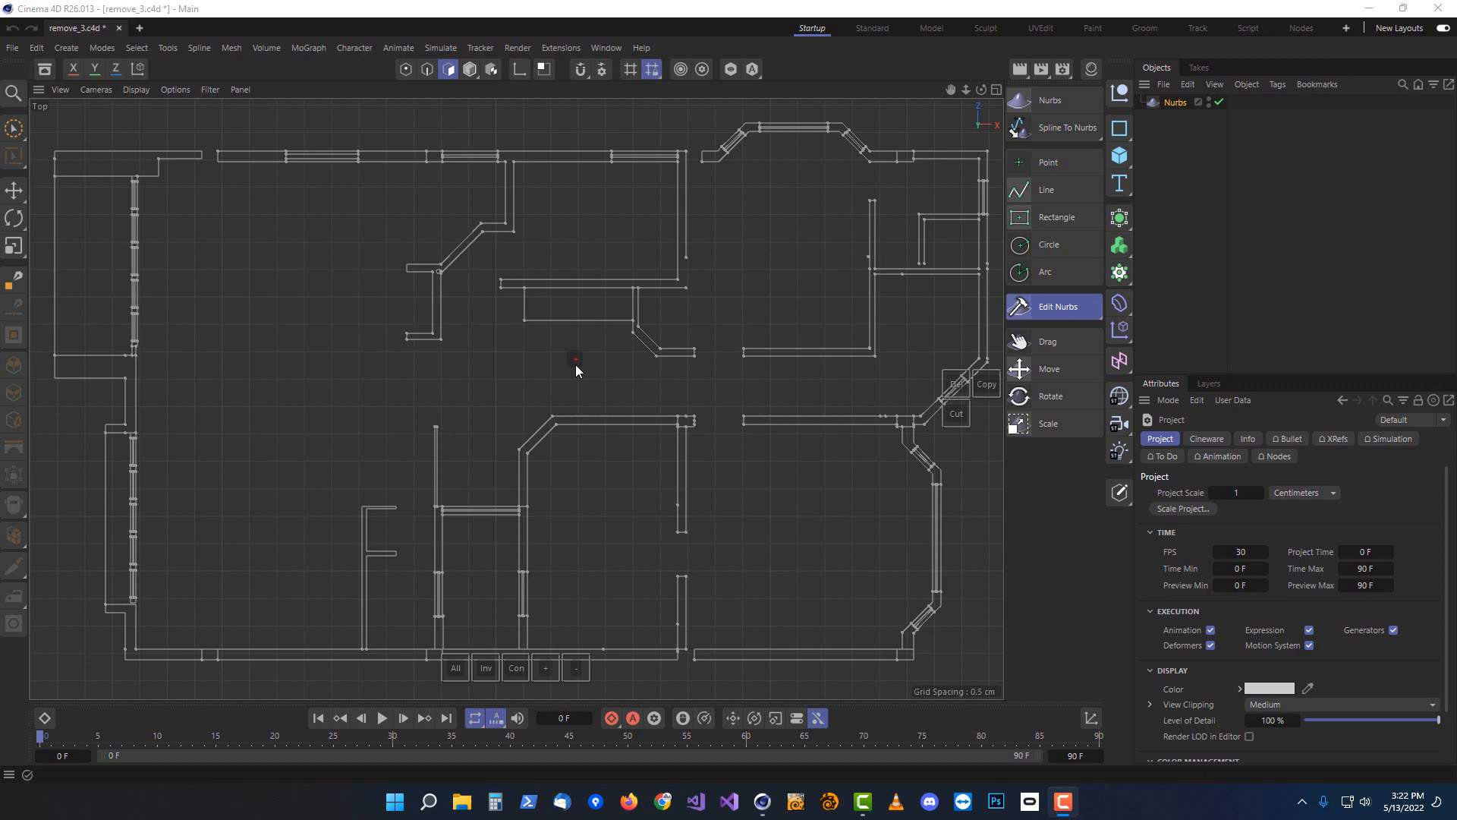
drag(1050, 120, 726, 187)
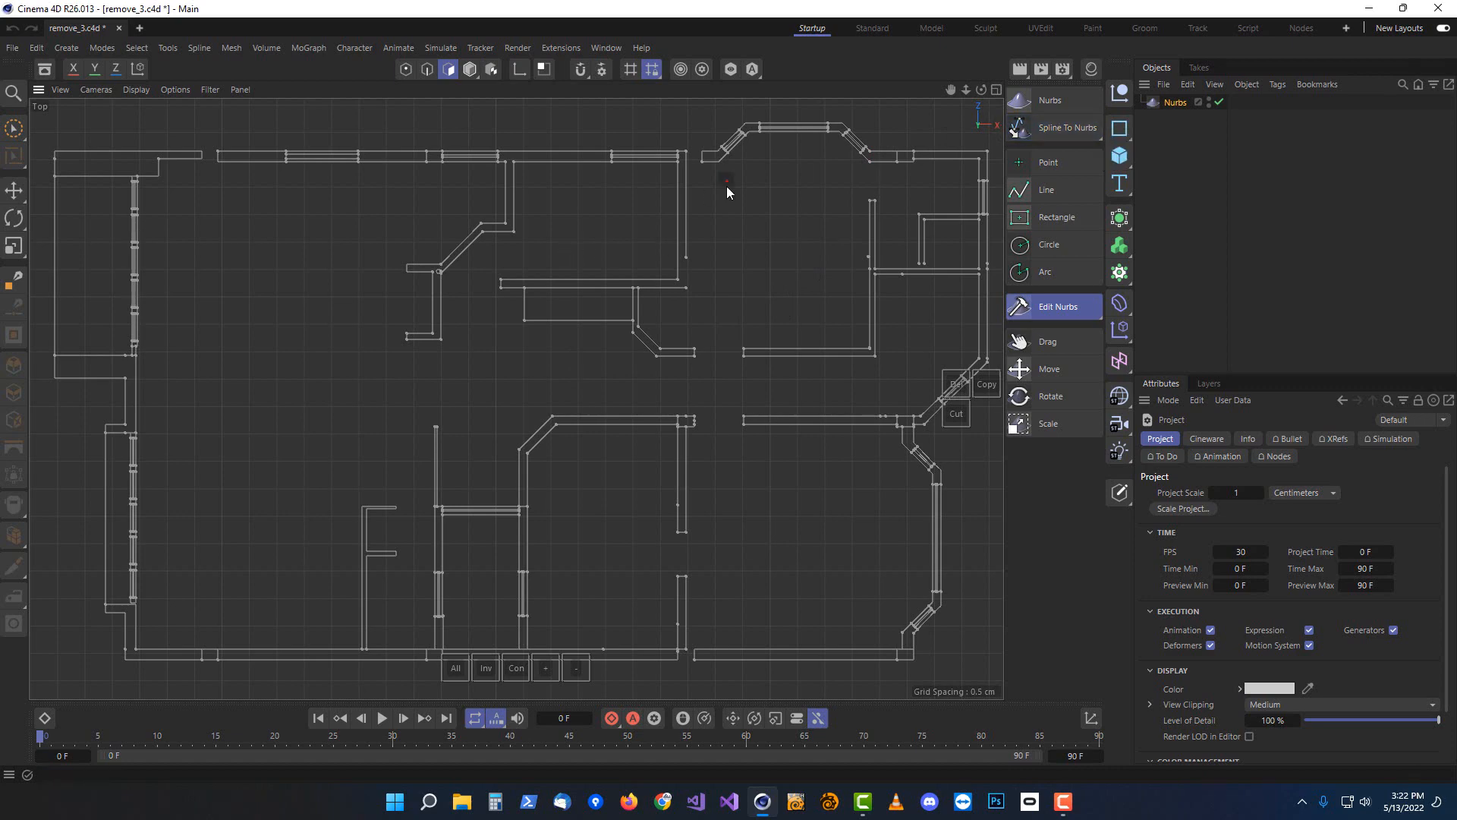
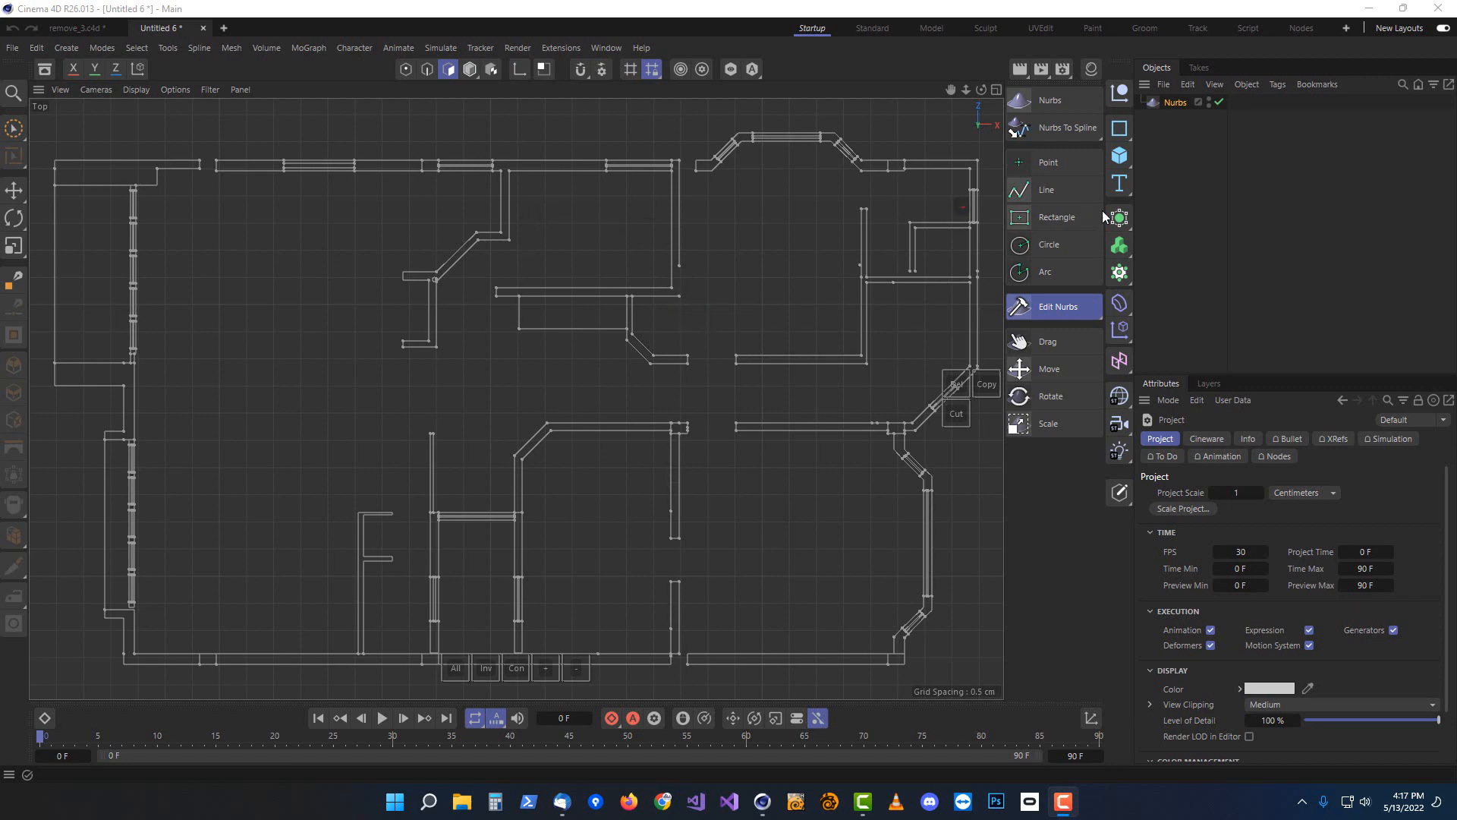
Draw a short line with the Line tool to close the open wall end near the top-left corner of the plan
click(1054, 190)
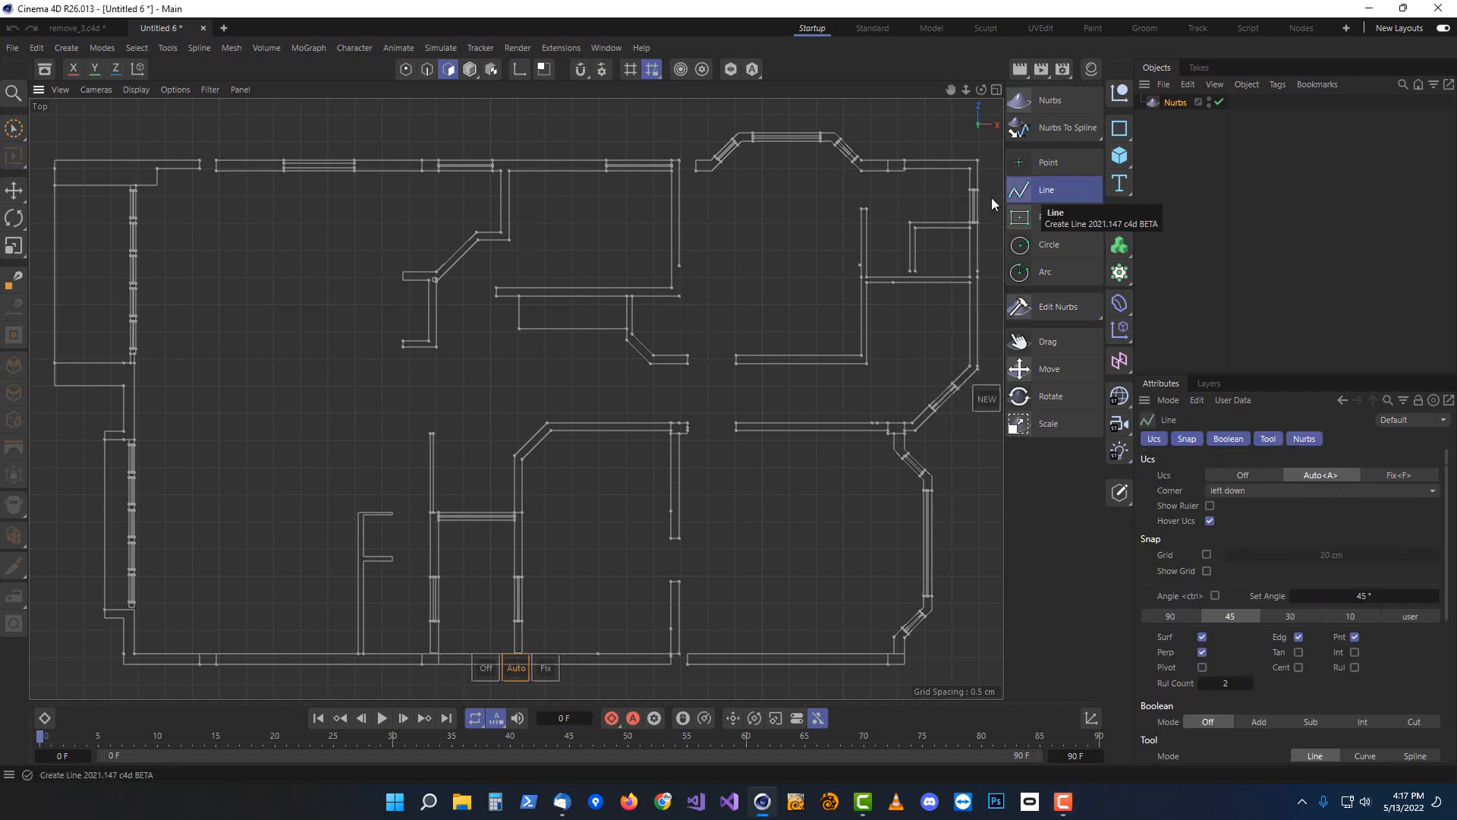
click(217, 161)
scroll(213, 156, up, 3)
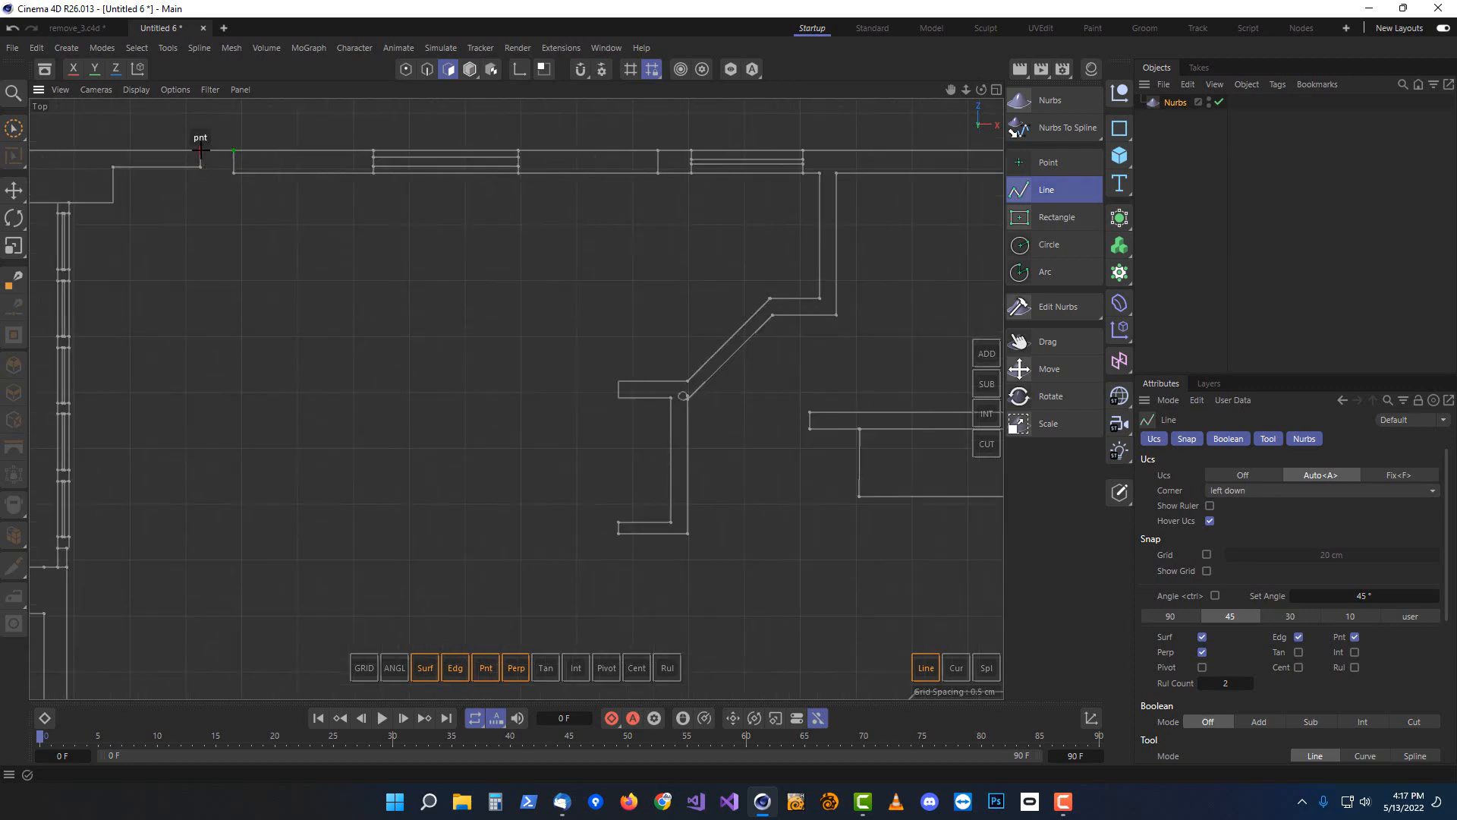
click(201, 150)
click(200, 167)
key(Escape)
scroll(459, 278, down, 2)
scroll(447, 304, up, 5)
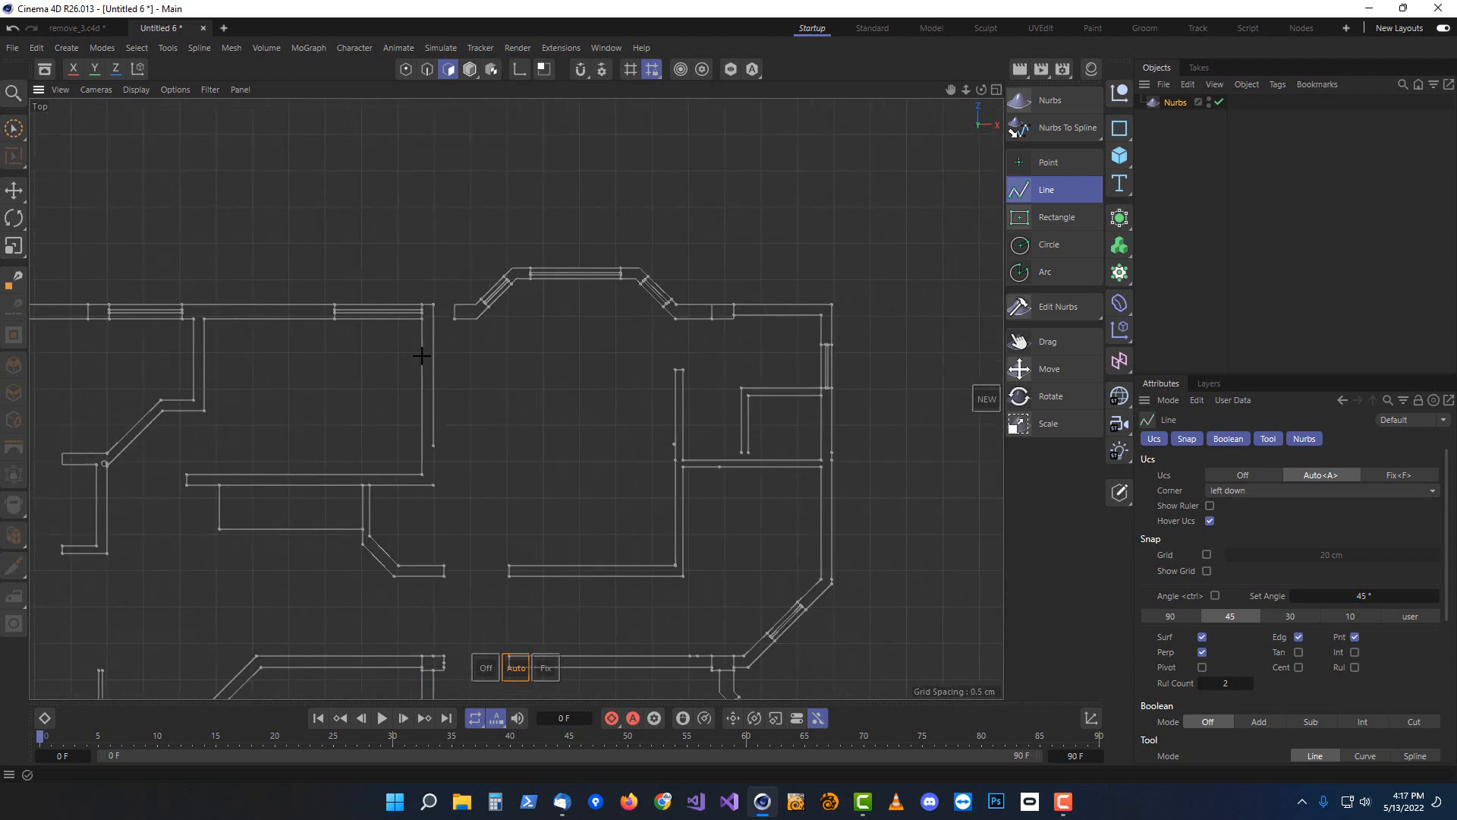
Draw a line closing the wall gap in the top wall left of the bay window
click(466, 296)
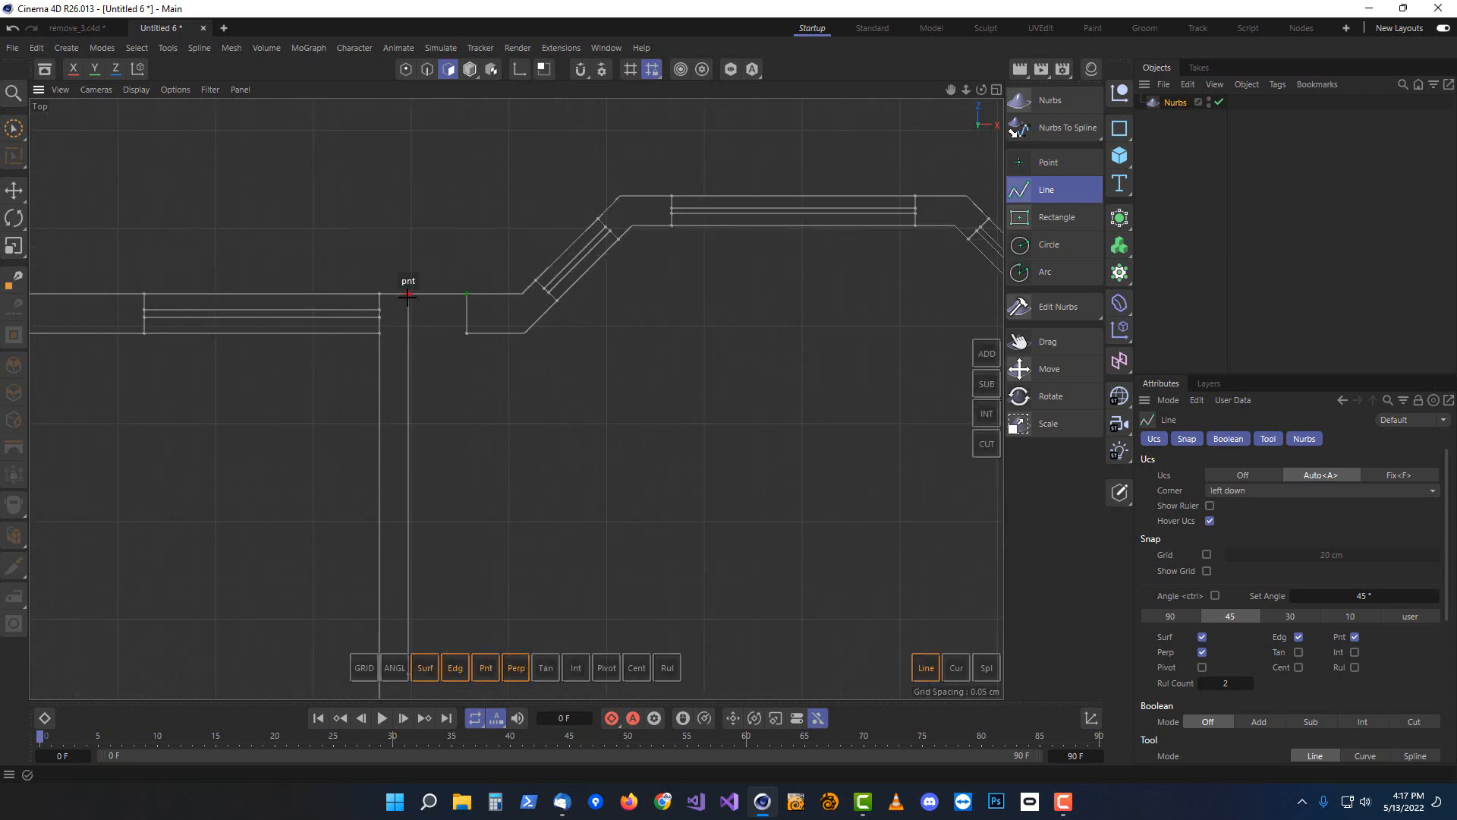
click(408, 294)
key(Escape)
key(Escape)
Draw a vertical line closing the open end of the interior wall in the upper-left room
scroll(531, 425, down, 2)
middle_drag(620, 556, 631, 333)
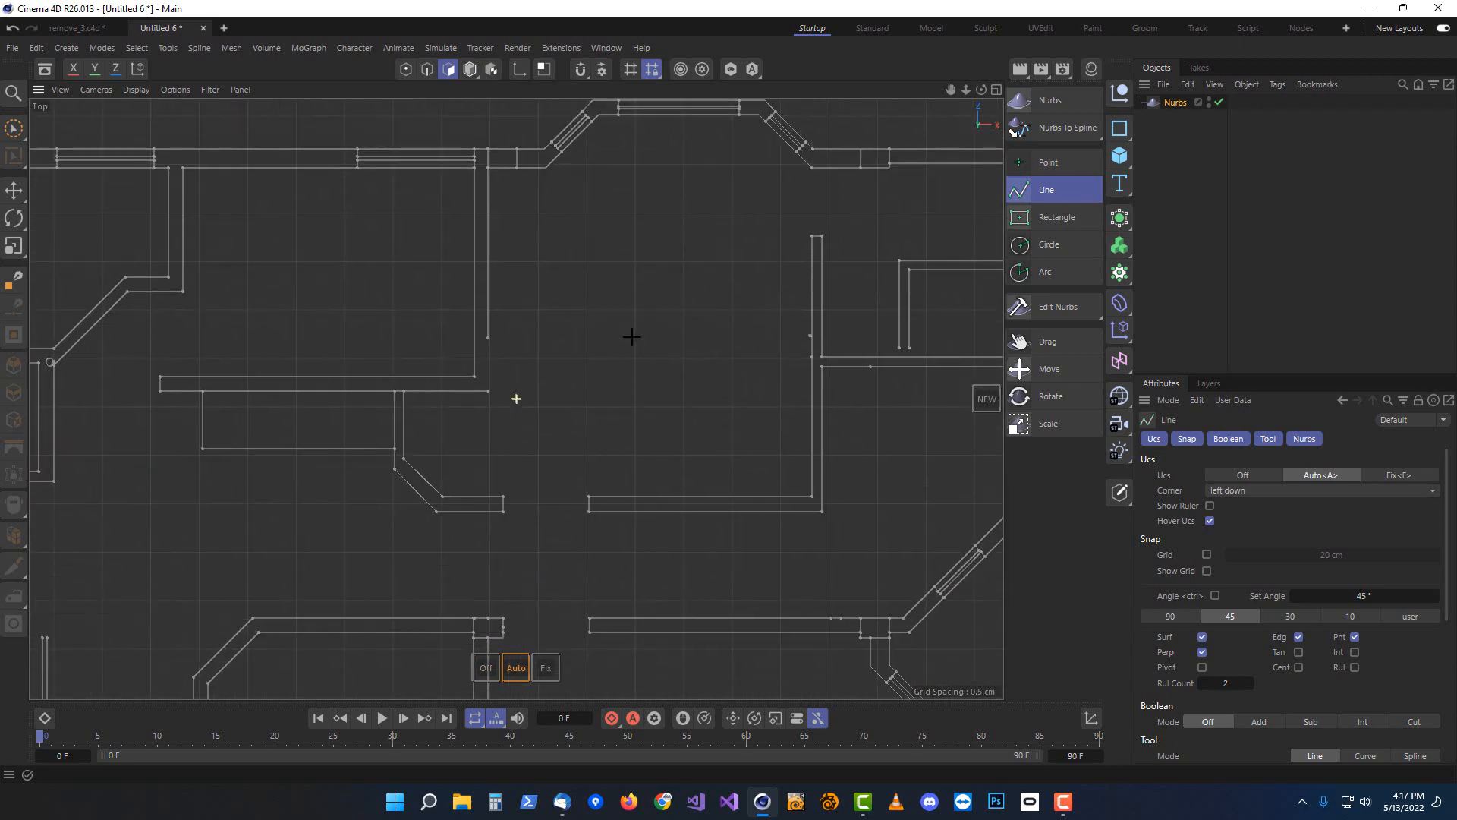
click(488, 332)
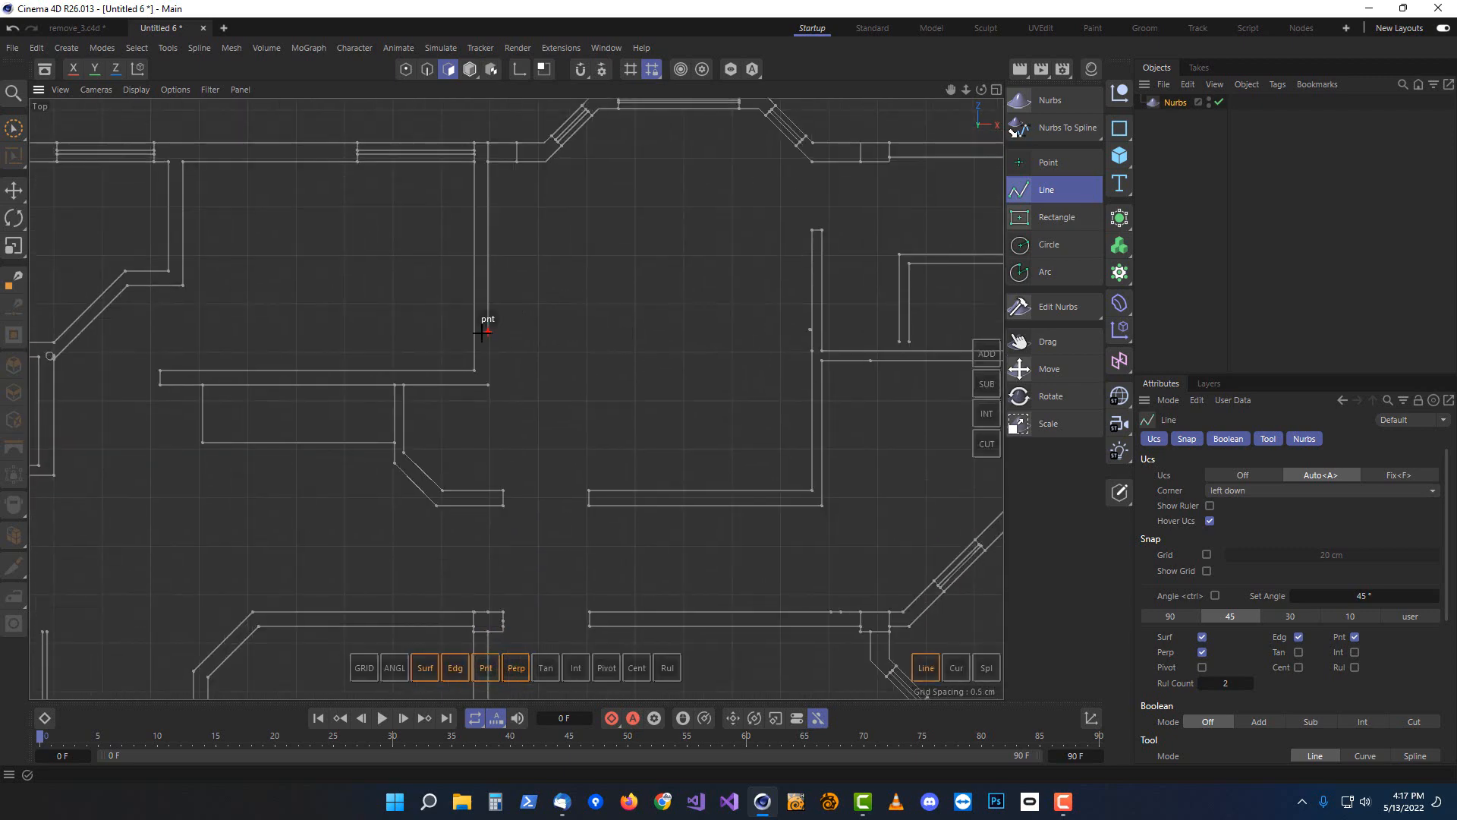
click(488, 385)
key(Escape)
Draw a short line closing the small gap at the inner wall corner in the upper rooms
scroll(649, 410, down, 1)
middle_drag(653, 547, 635, 410)
scroll(640, 361, up, 10)
click(612, 388)
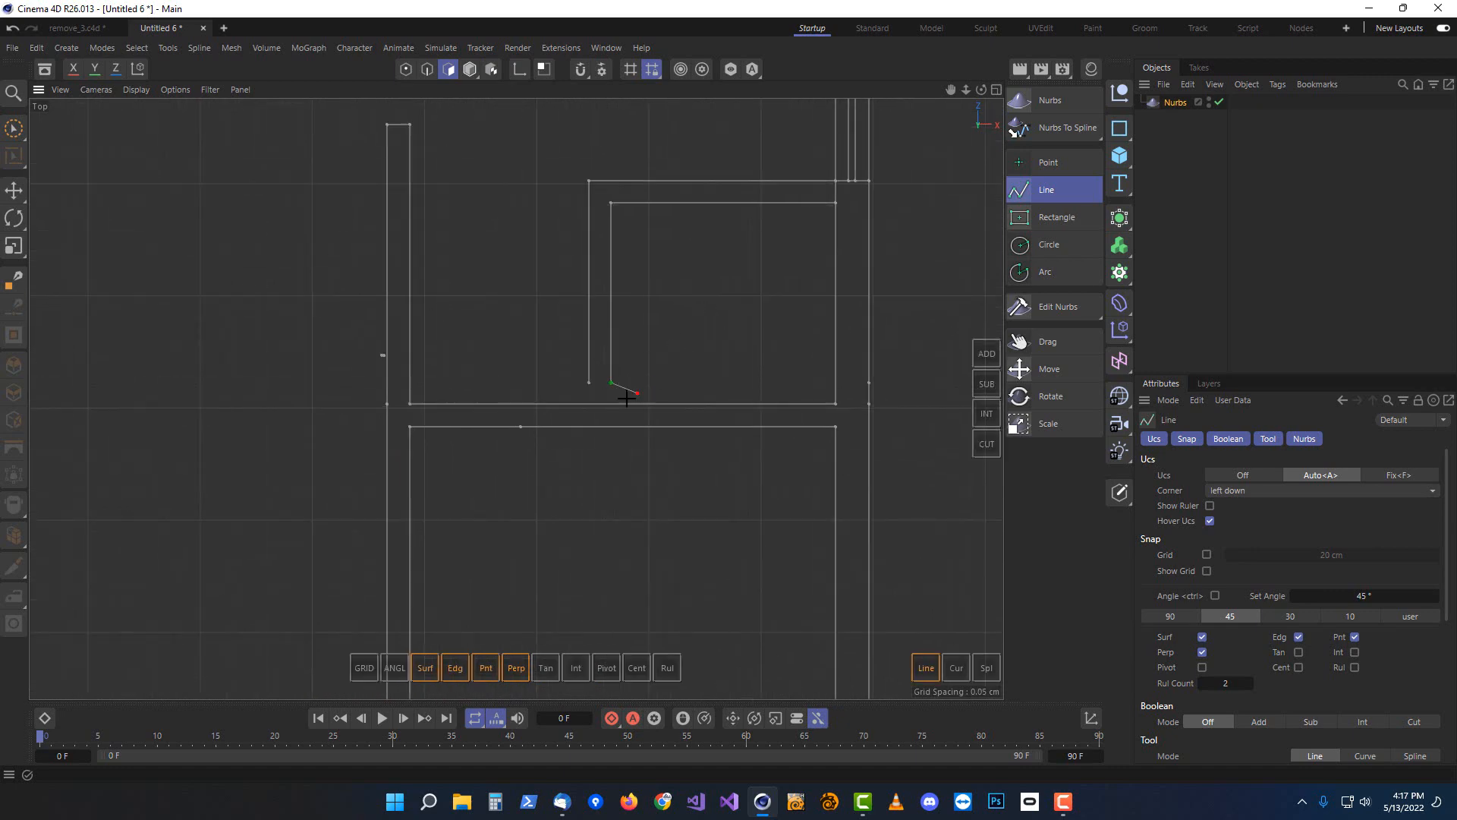
click(589, 383)
key(Escape)
scroll(425, 524, down, 8)
middle_drag(306, 547, 666, 236)
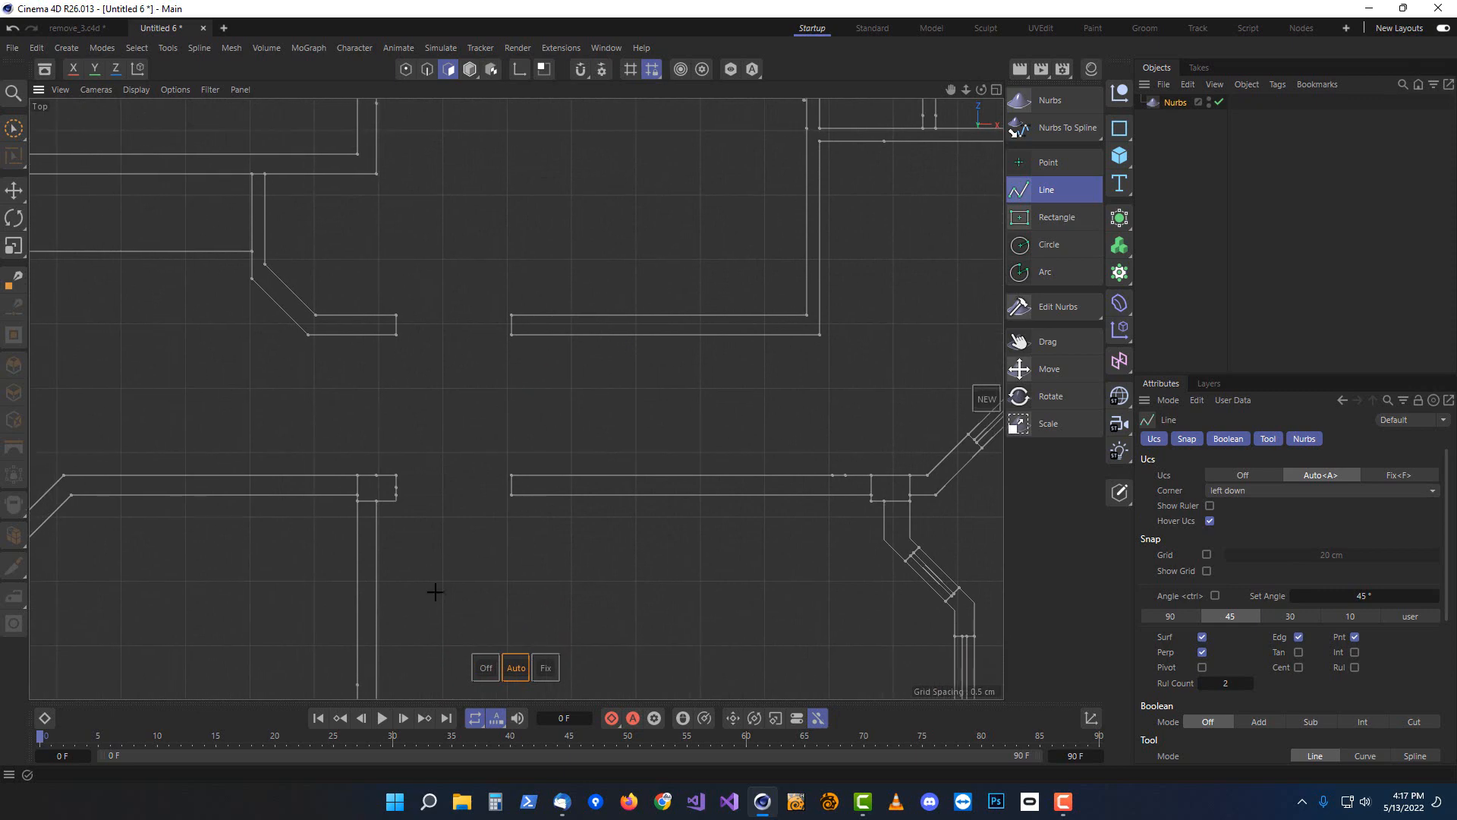
alt+middle_drag(435, 592, 569, 116)
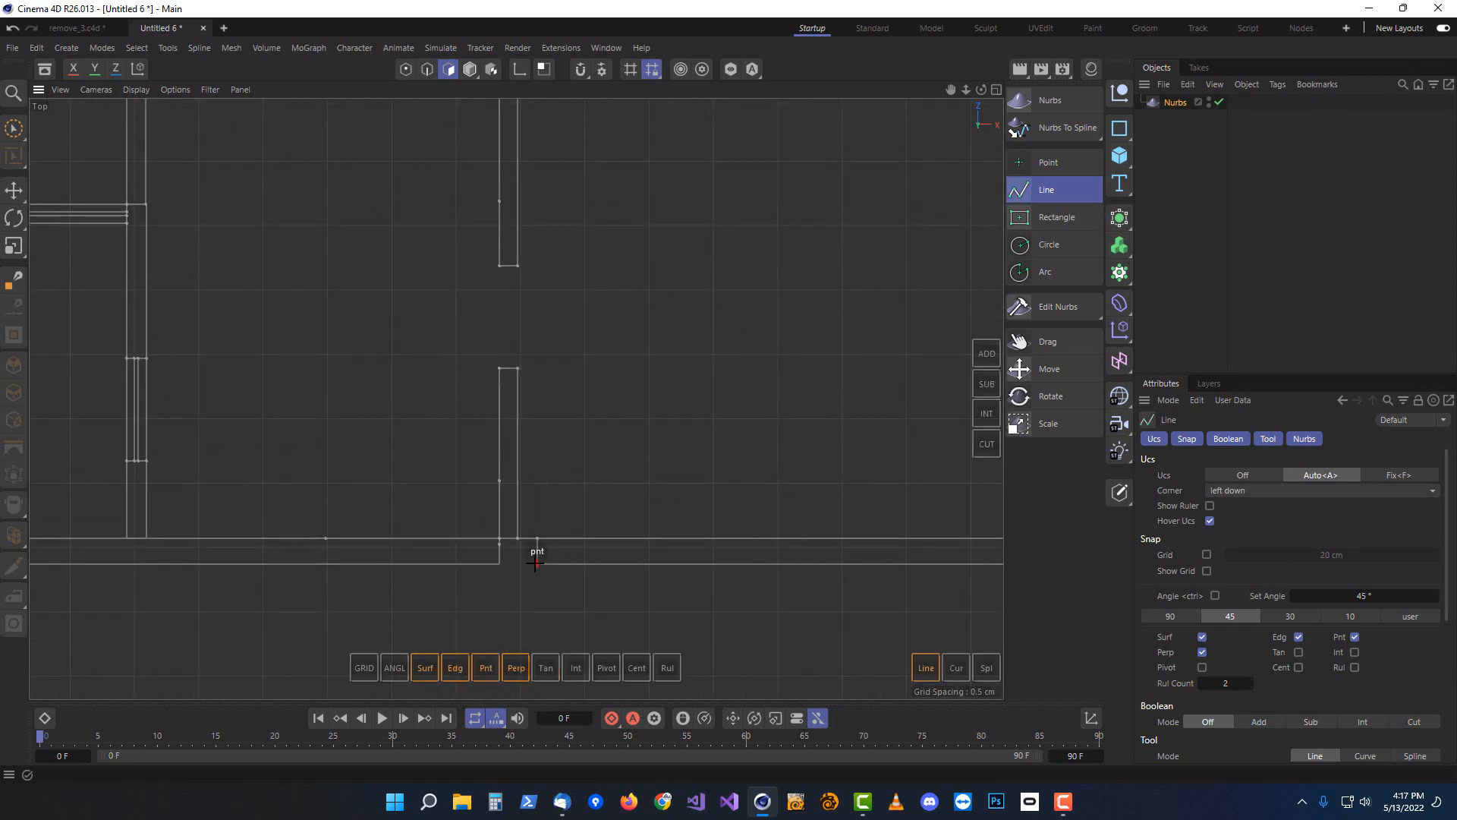
click(538, 563)
scroll(375, 341, down, 8)
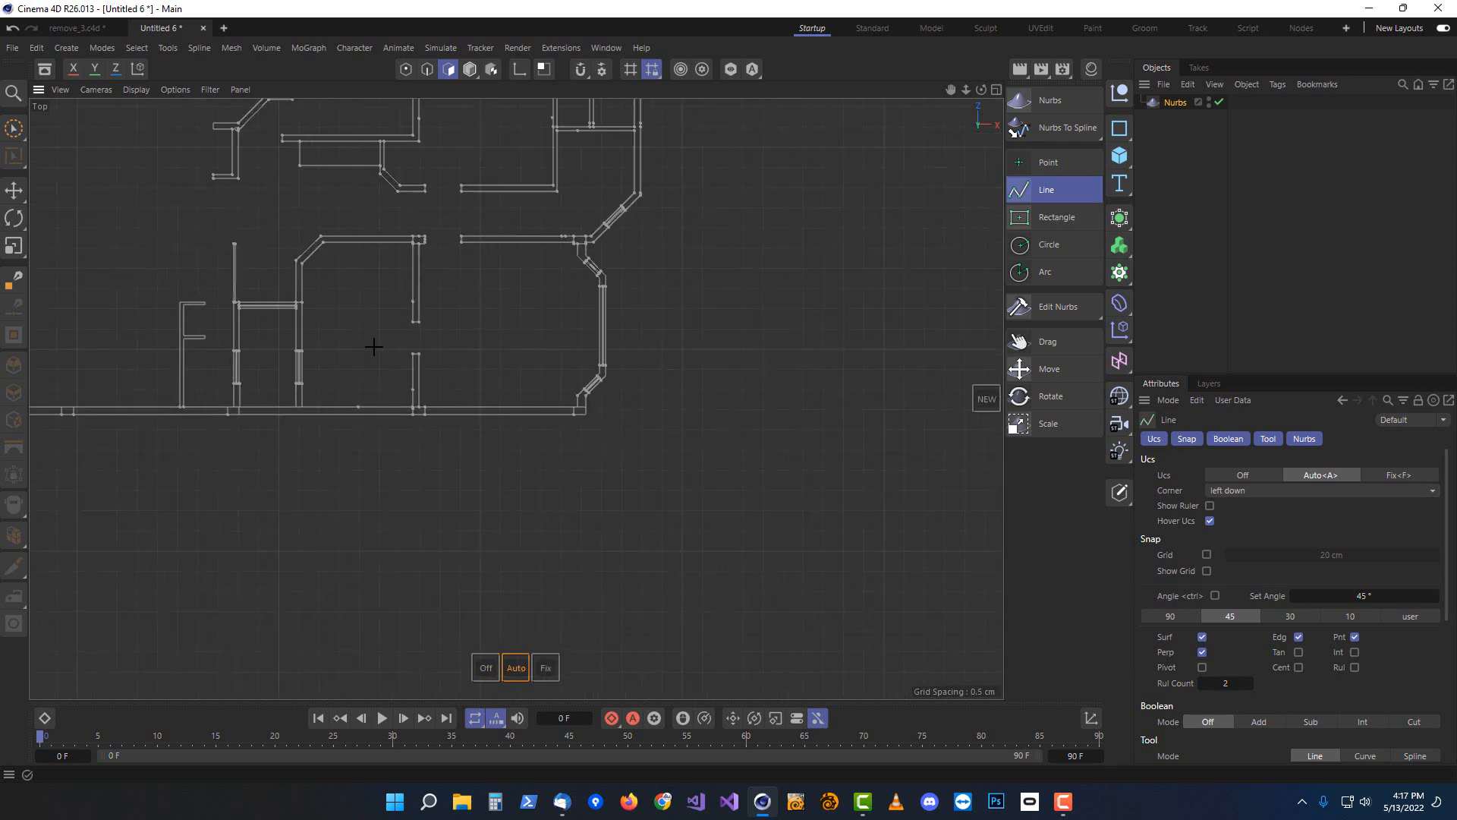
scroll(511, 397, up, 3)
scroll(489, 313, up, 3)
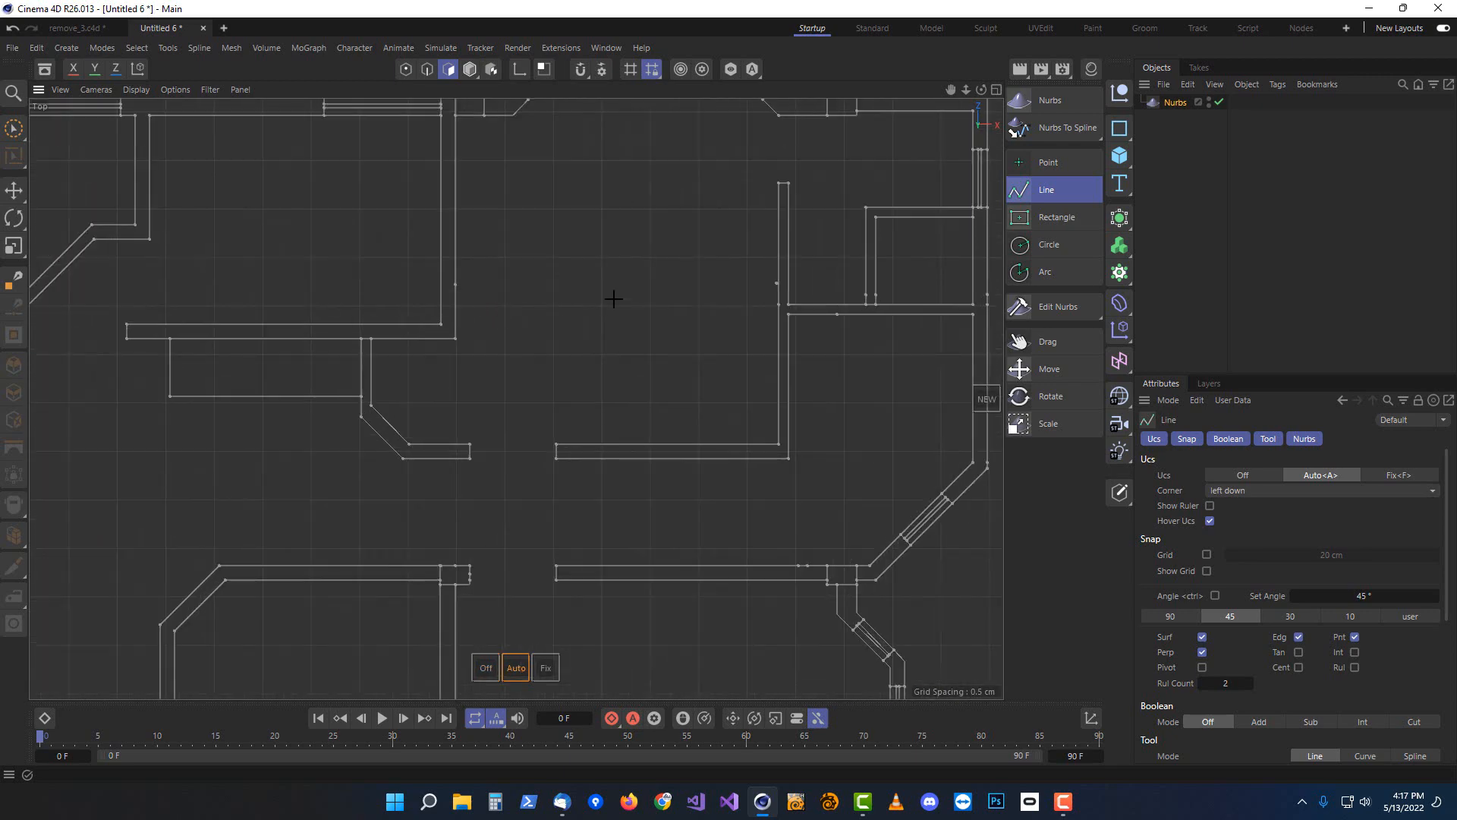
key(Escape)
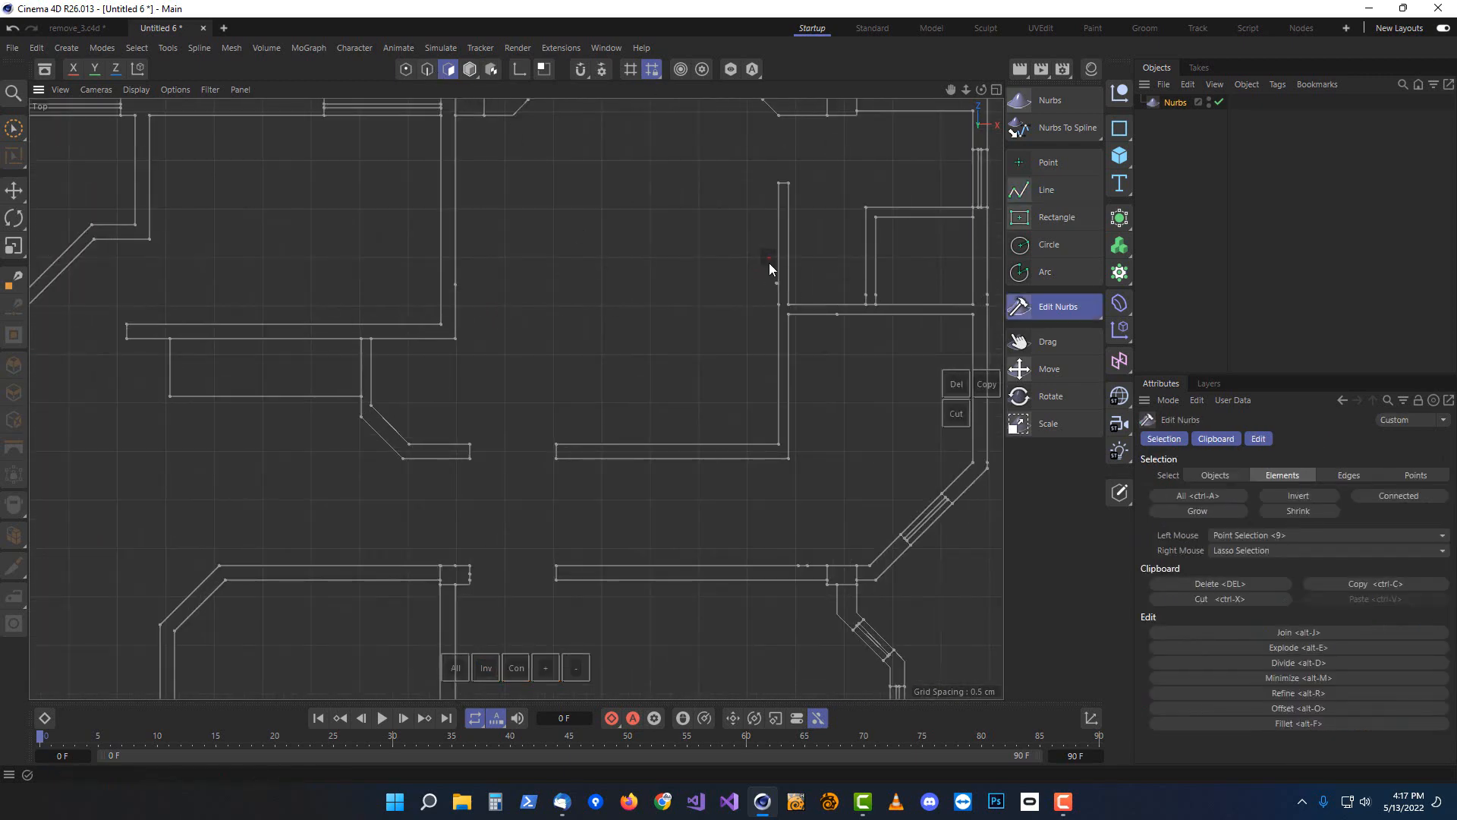
Inspect the wall splines up close around the upper-left rooms, toggling the viewport display mode
mouse_move(769, 267)
right_down()
mouse_move(768, 288)
mouse_move(769, 267)
right_up()
scroll(741, 282, up, 4)
right_drag(841, 323, 822, 257)
scroll(503, 327, down, 6)
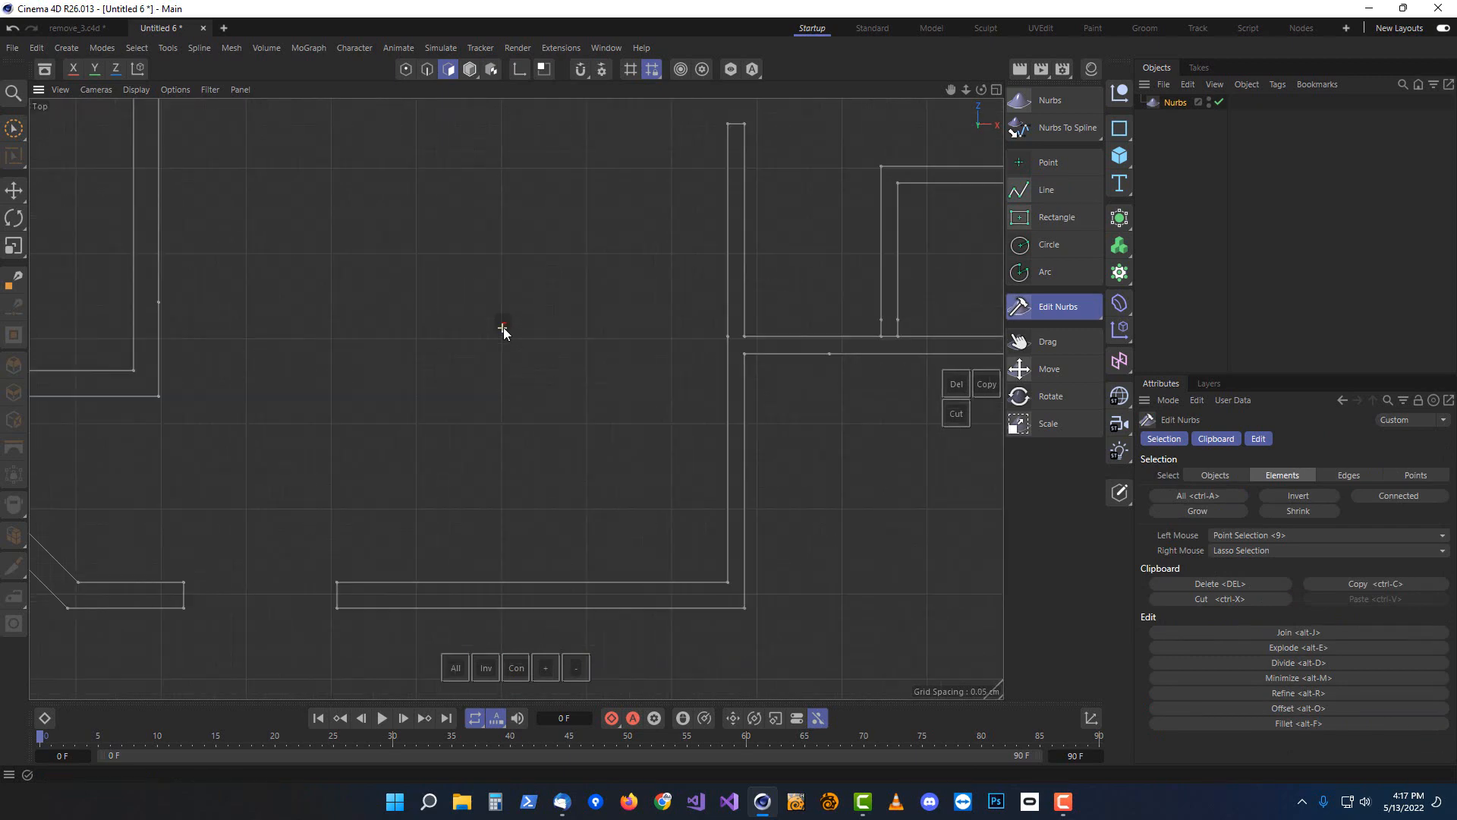
scroll(316, 285, up, 2)
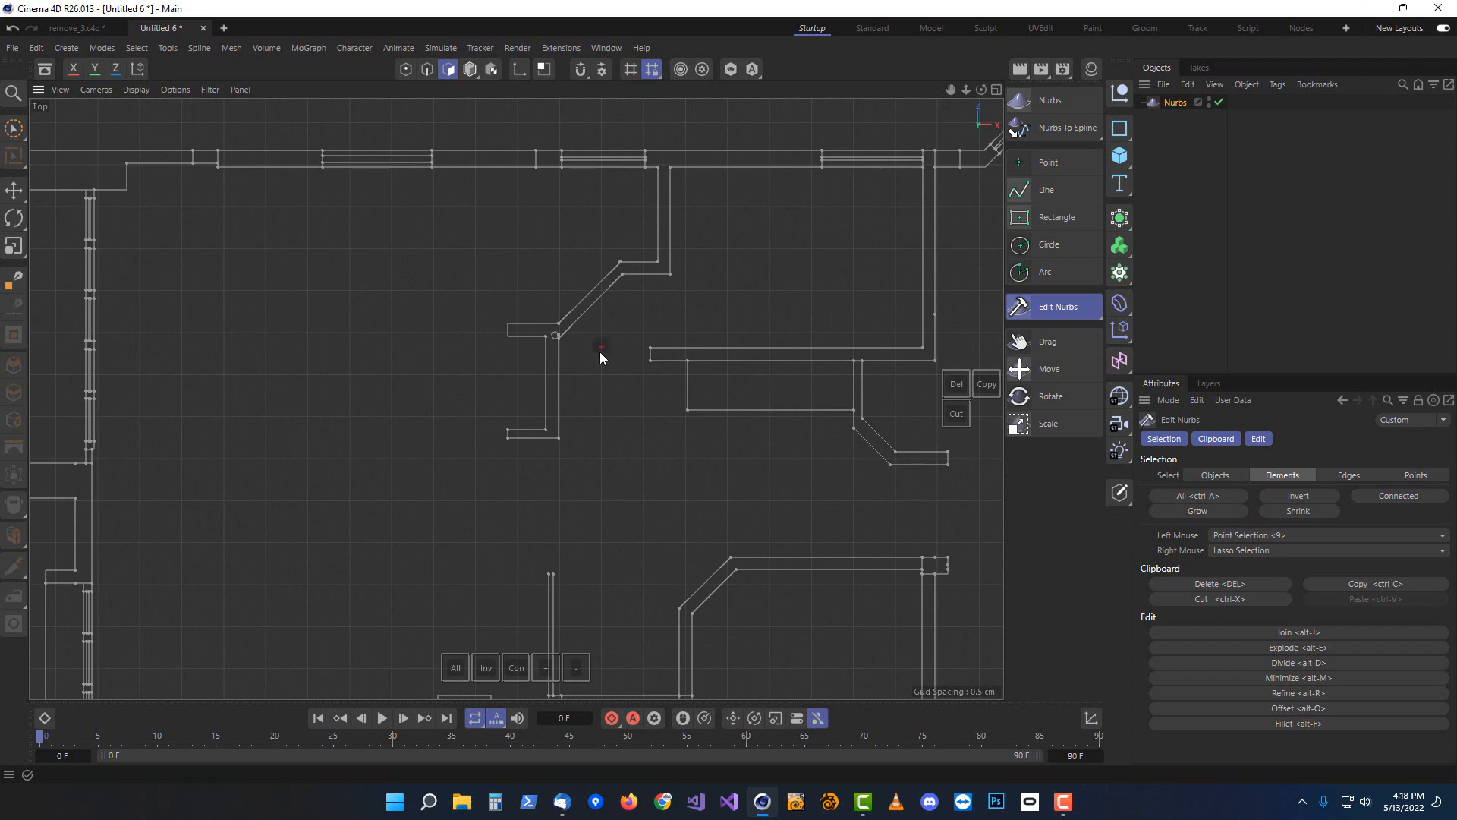
scroll(562, 347, up, 3)
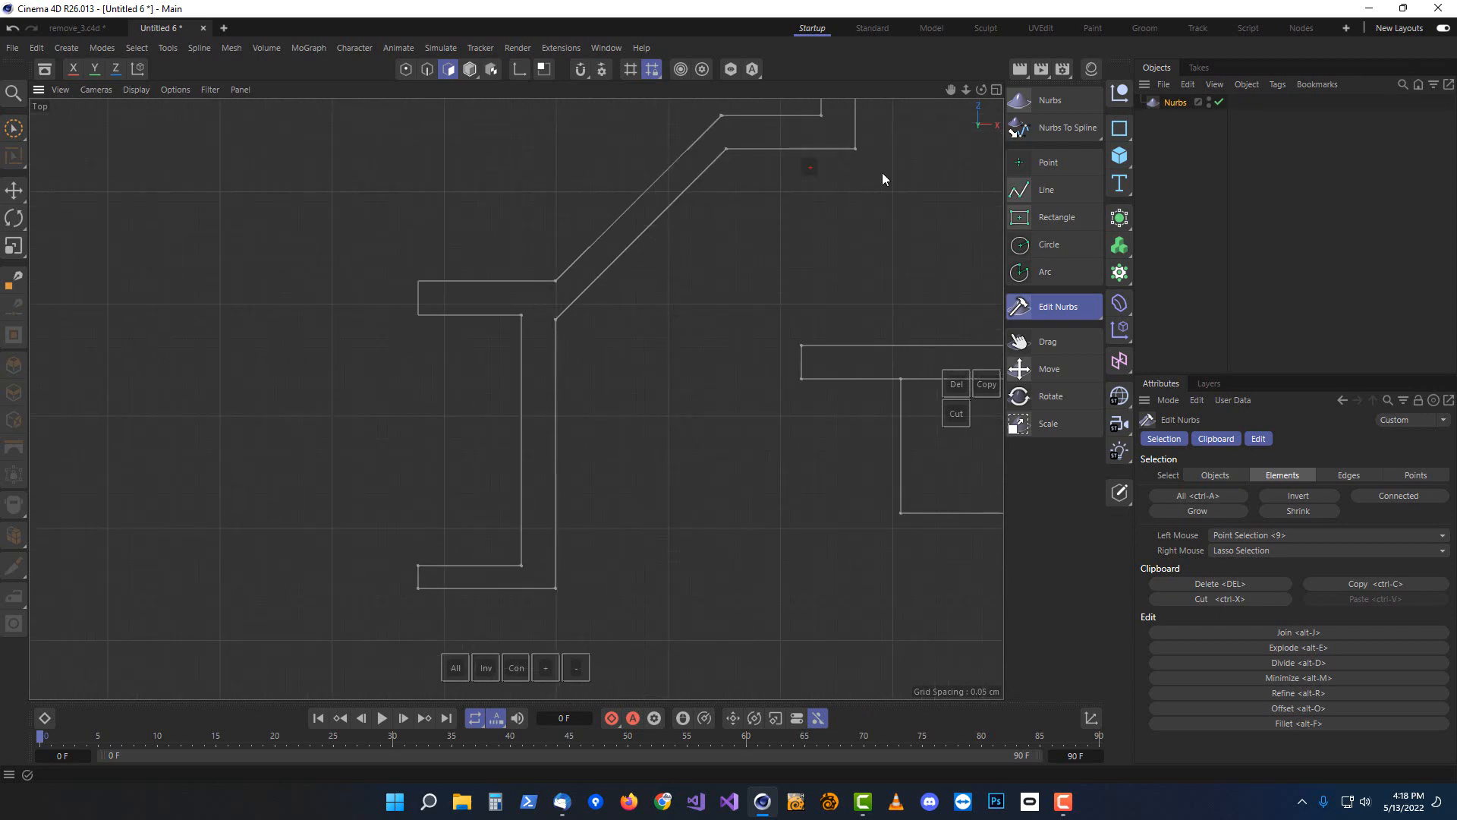
click(470, 69)
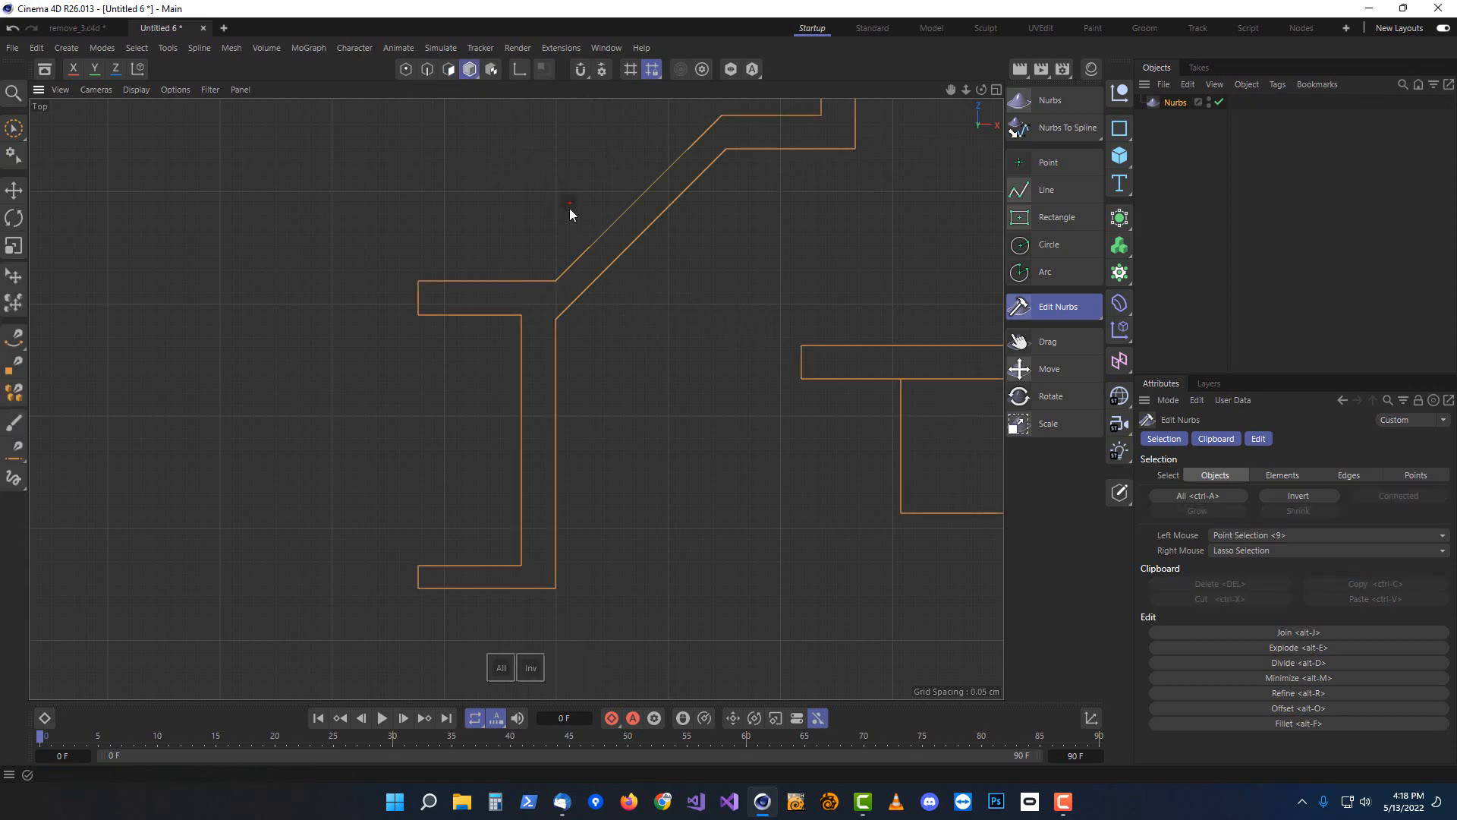
key(h)
click(449, 69)
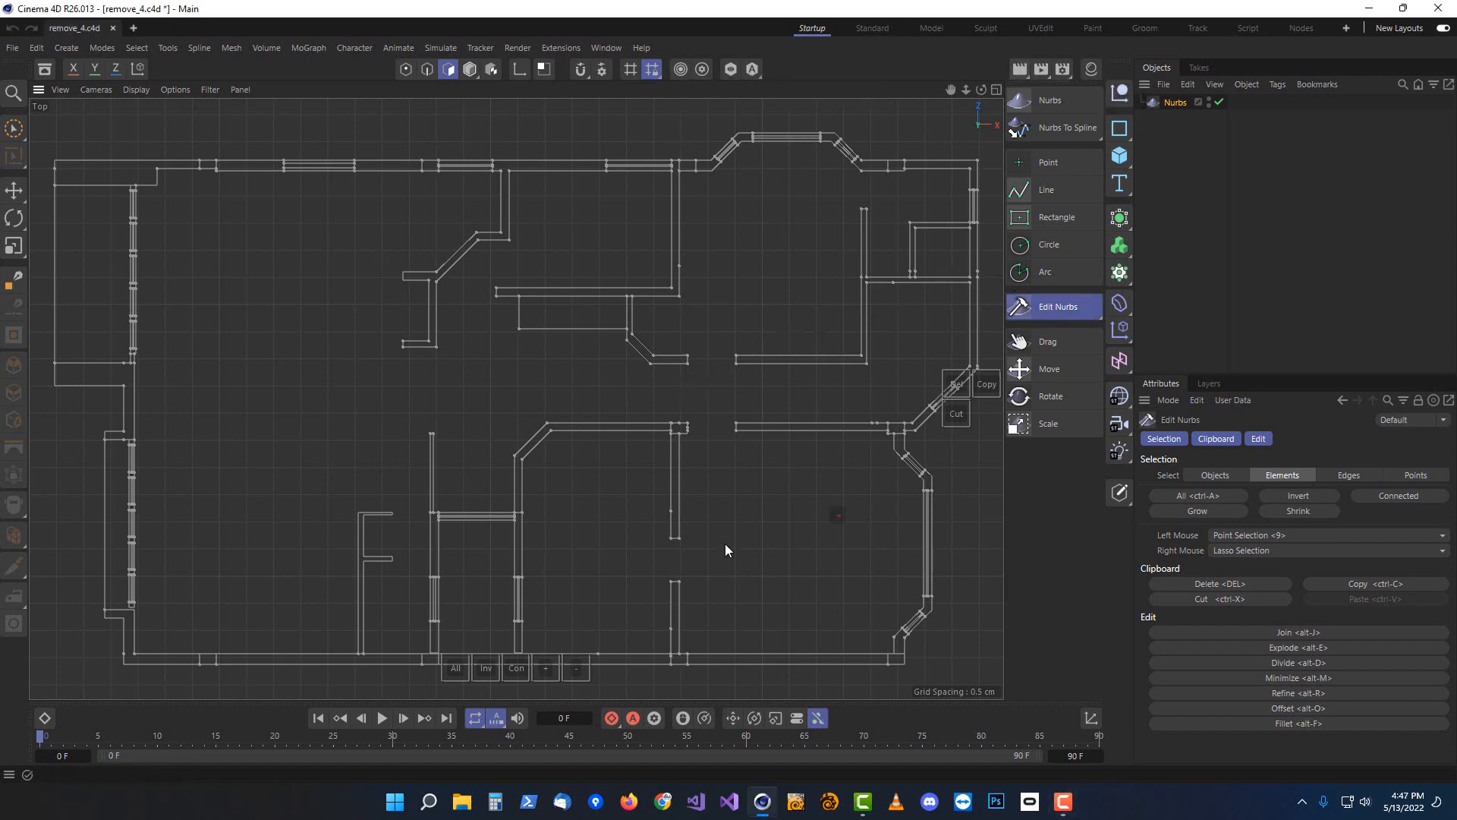
Select the Nurbs object and enable Show Loop Disconnections in its Analyze settings
click(1175, 103)
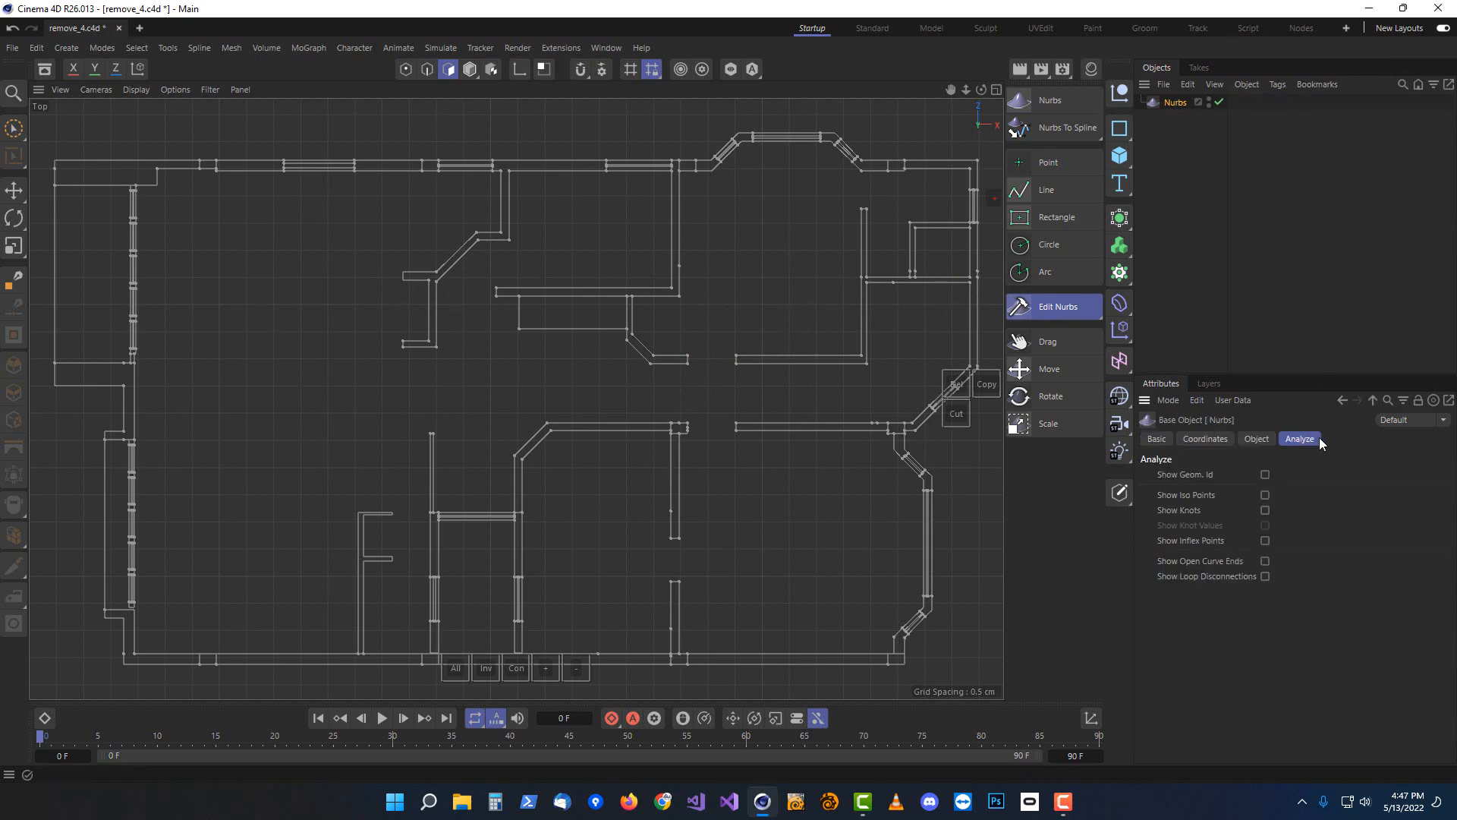
click(1266, 576)
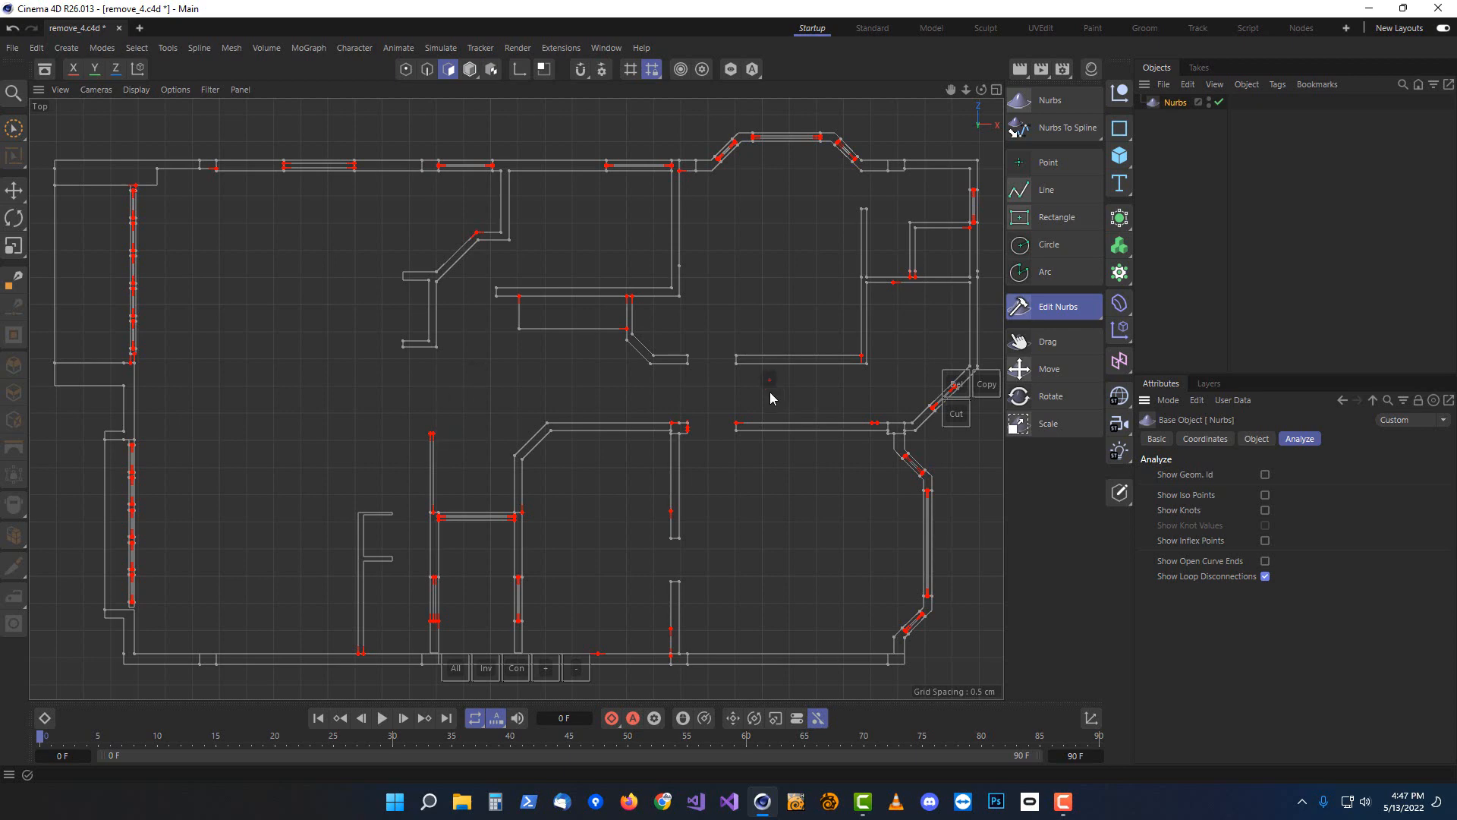
Join all the wall splines using the Join tool with Merge Points enabled
click(1048, 309)
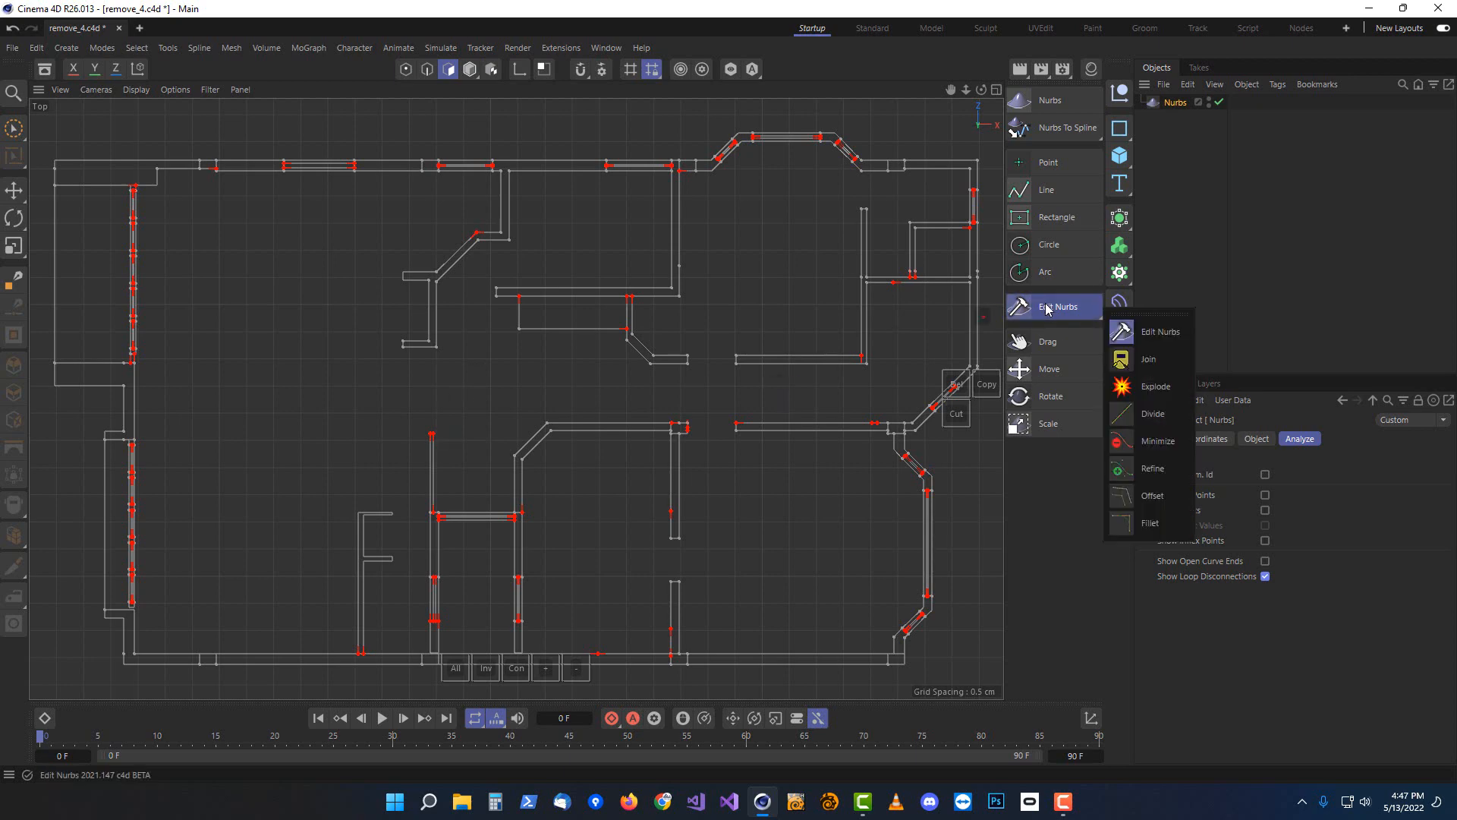
click(1132, 363)
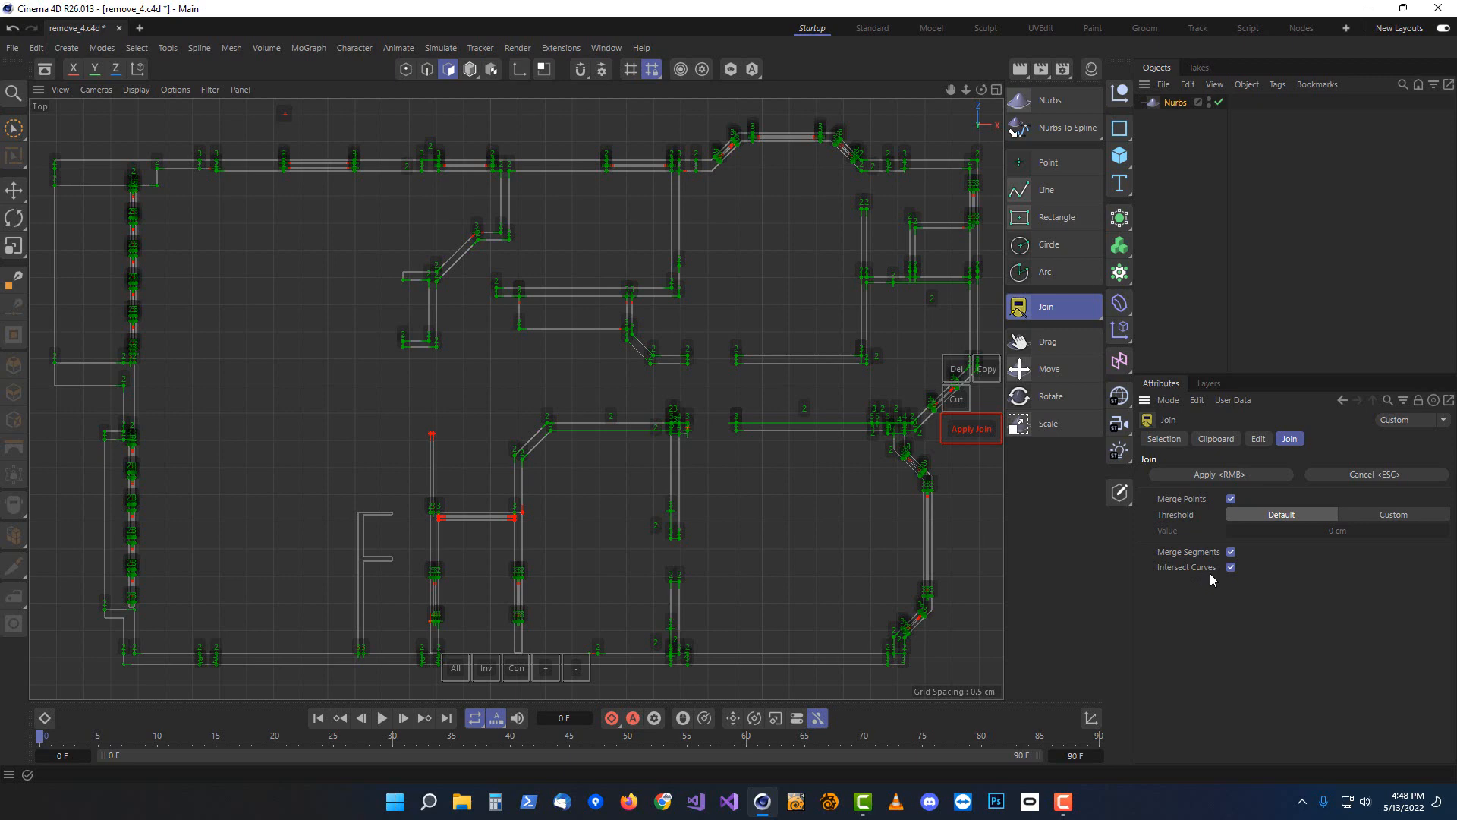
click(958, 430)
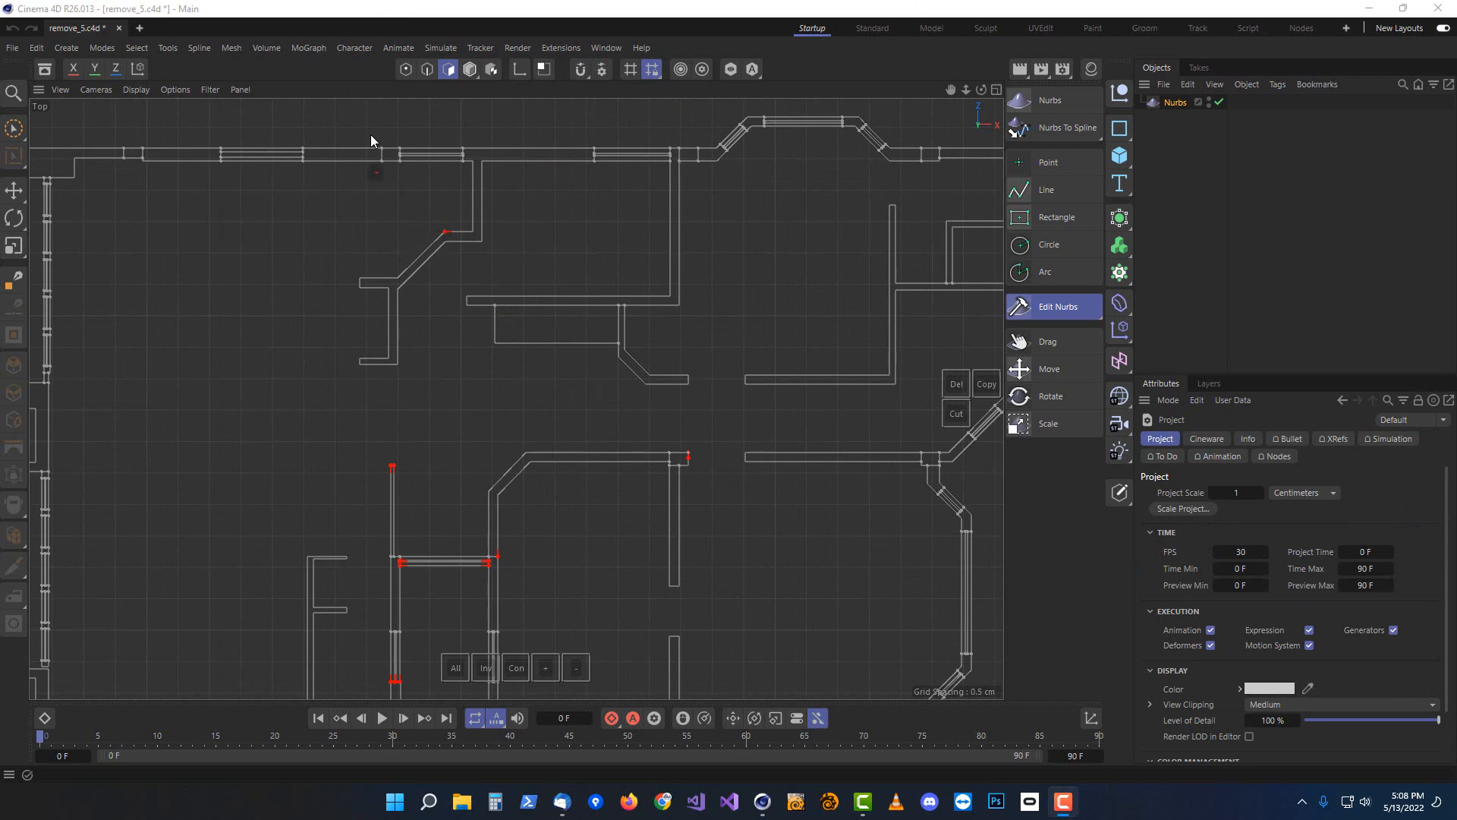
Zoom around the plan to examine the remaining disconnected spline ends
scroll(444, 220, up, 5)
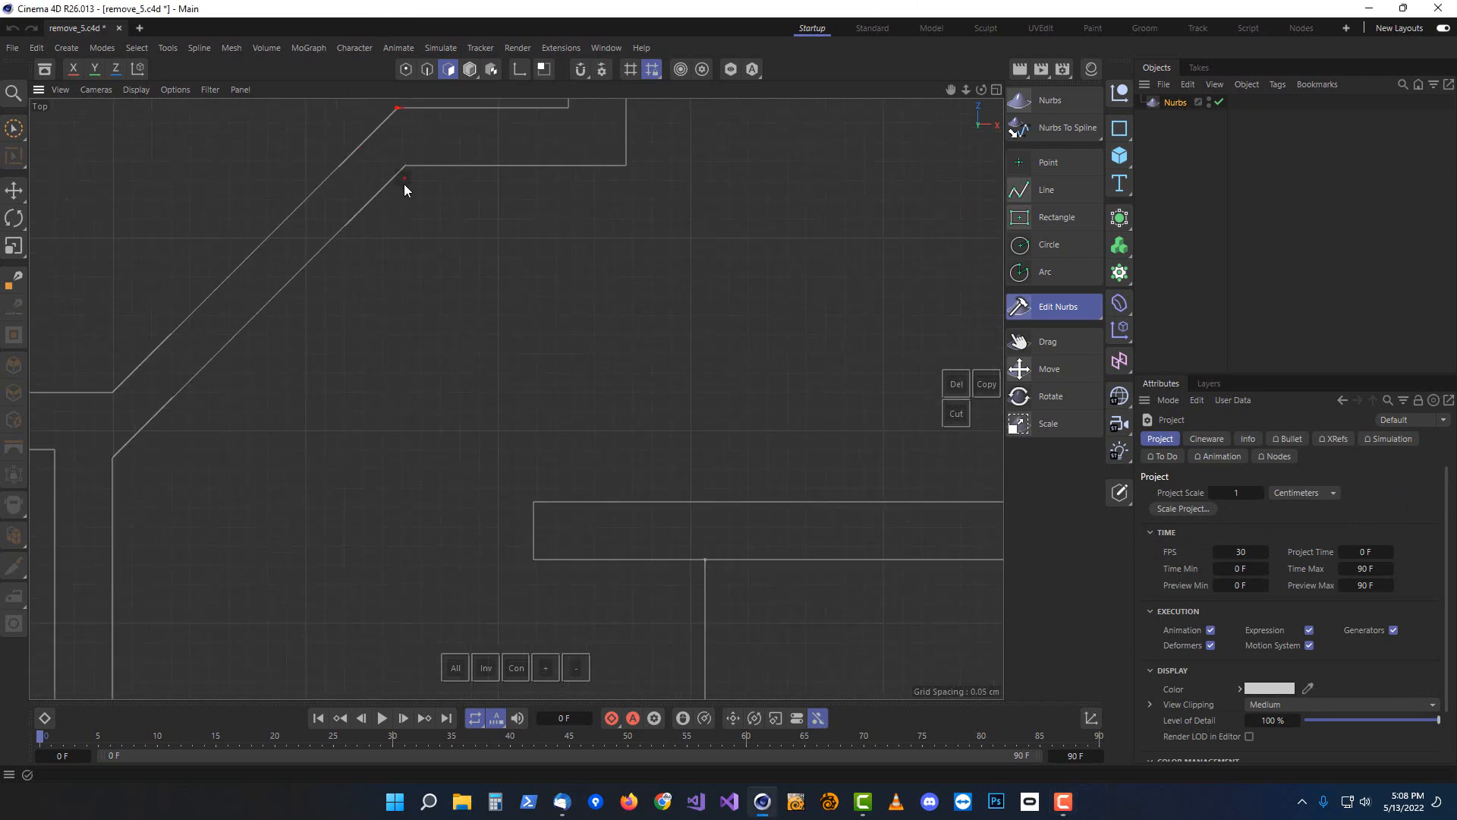
scroll(498, 318, up, 5)
click(483, 349)
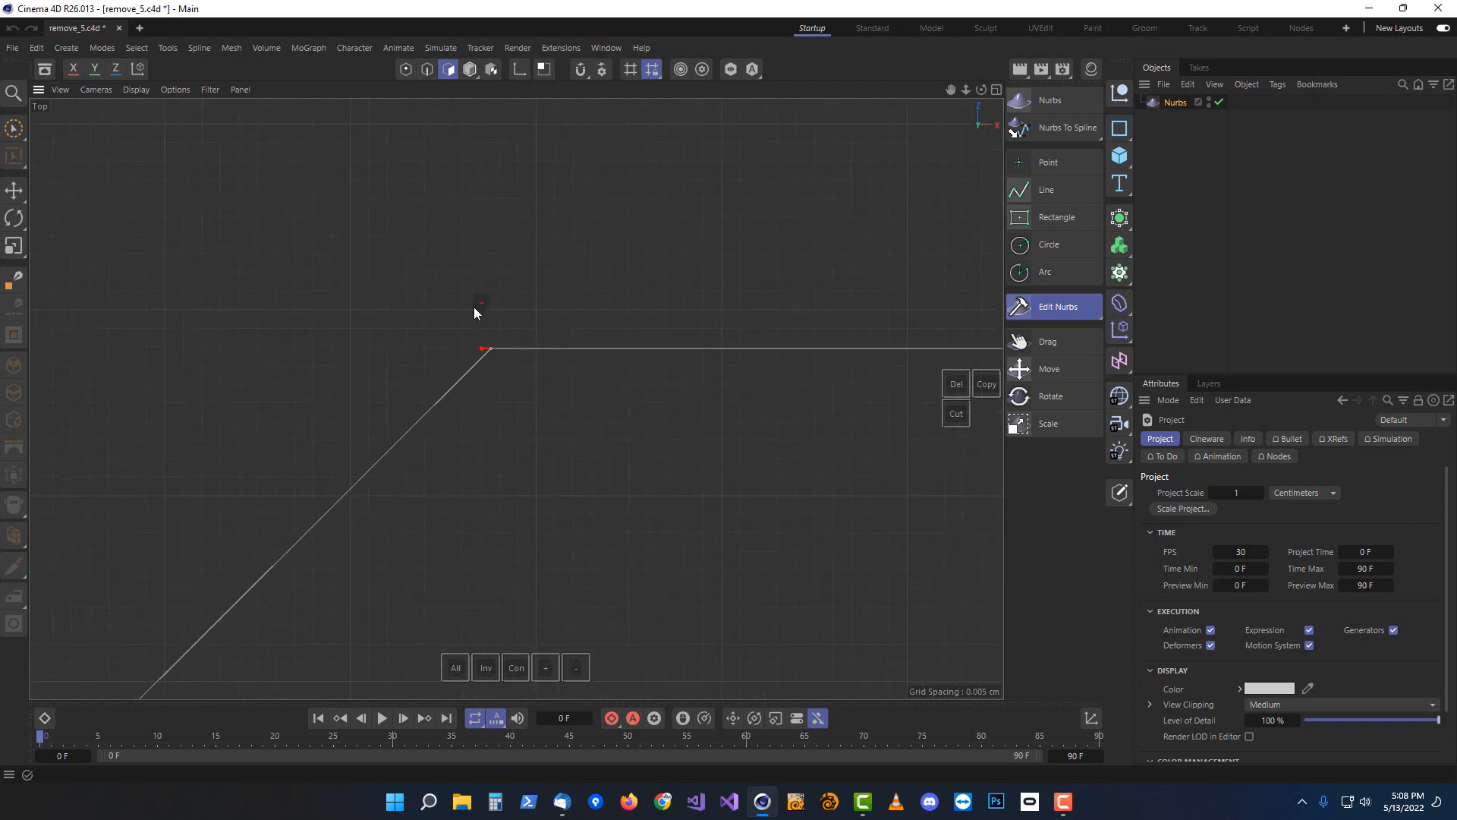
drag(499, 347, 497, 351)
scroll(644, 463, down, 10)
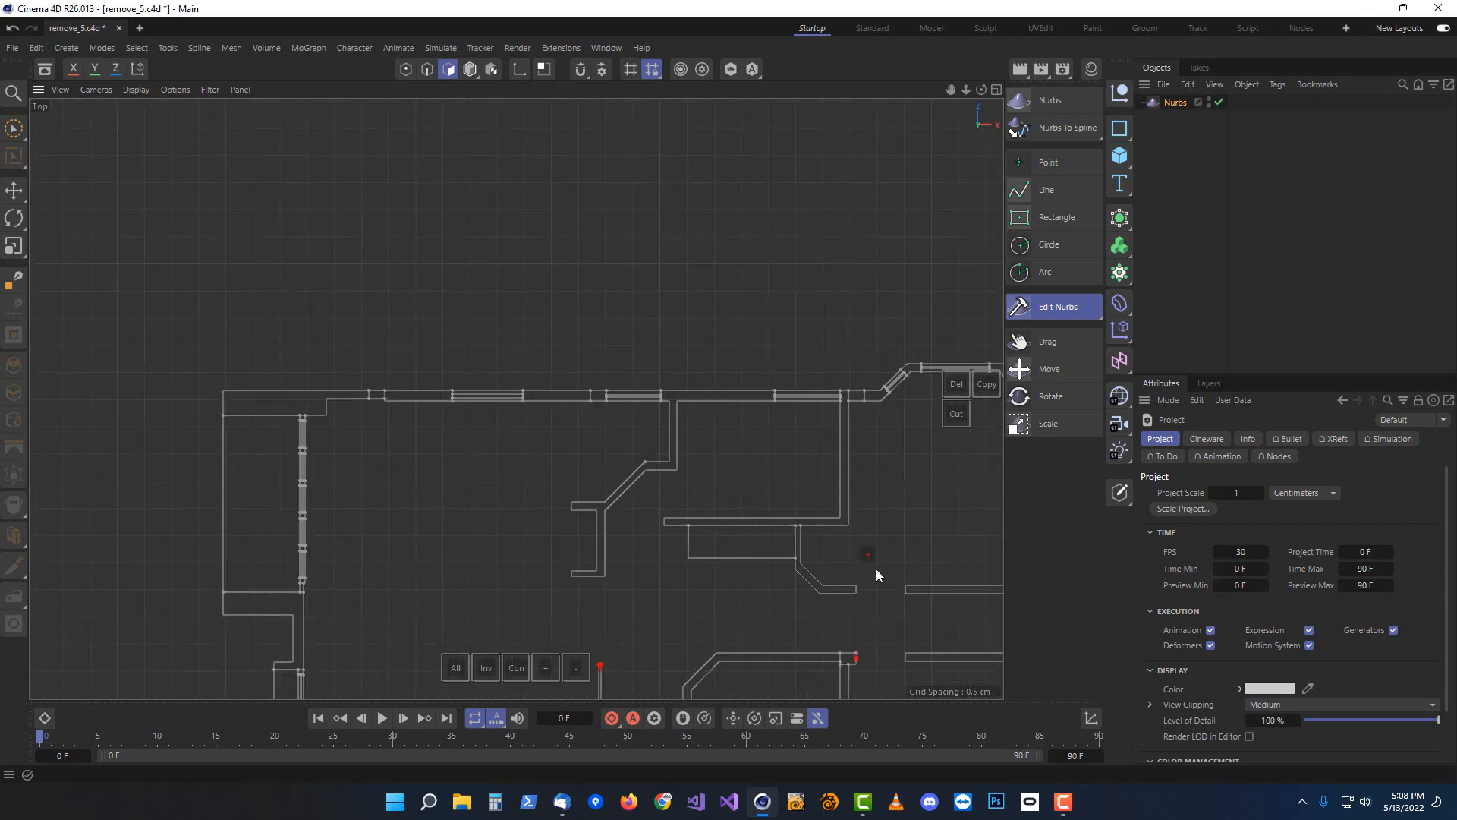
alt+middle_drag(876, 575, 631, 284)
scroll(616, 364, up, 8)
scroll(600, 389, up, 6)
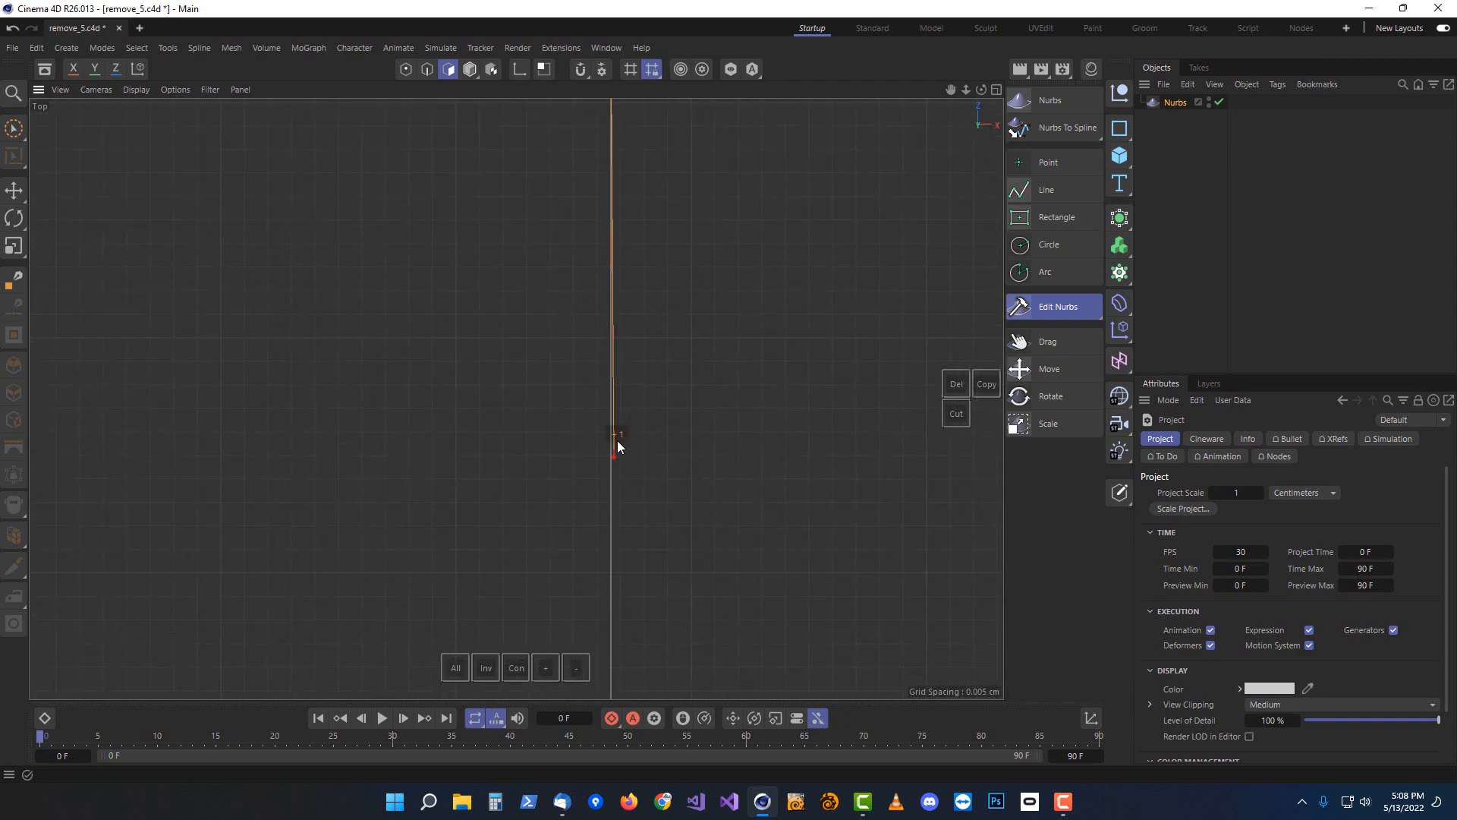
click(636, 384)
scroll(410, 368, down, 6)
scroll(413, 364, down, 3)
scroll(185, 492, down, 5)
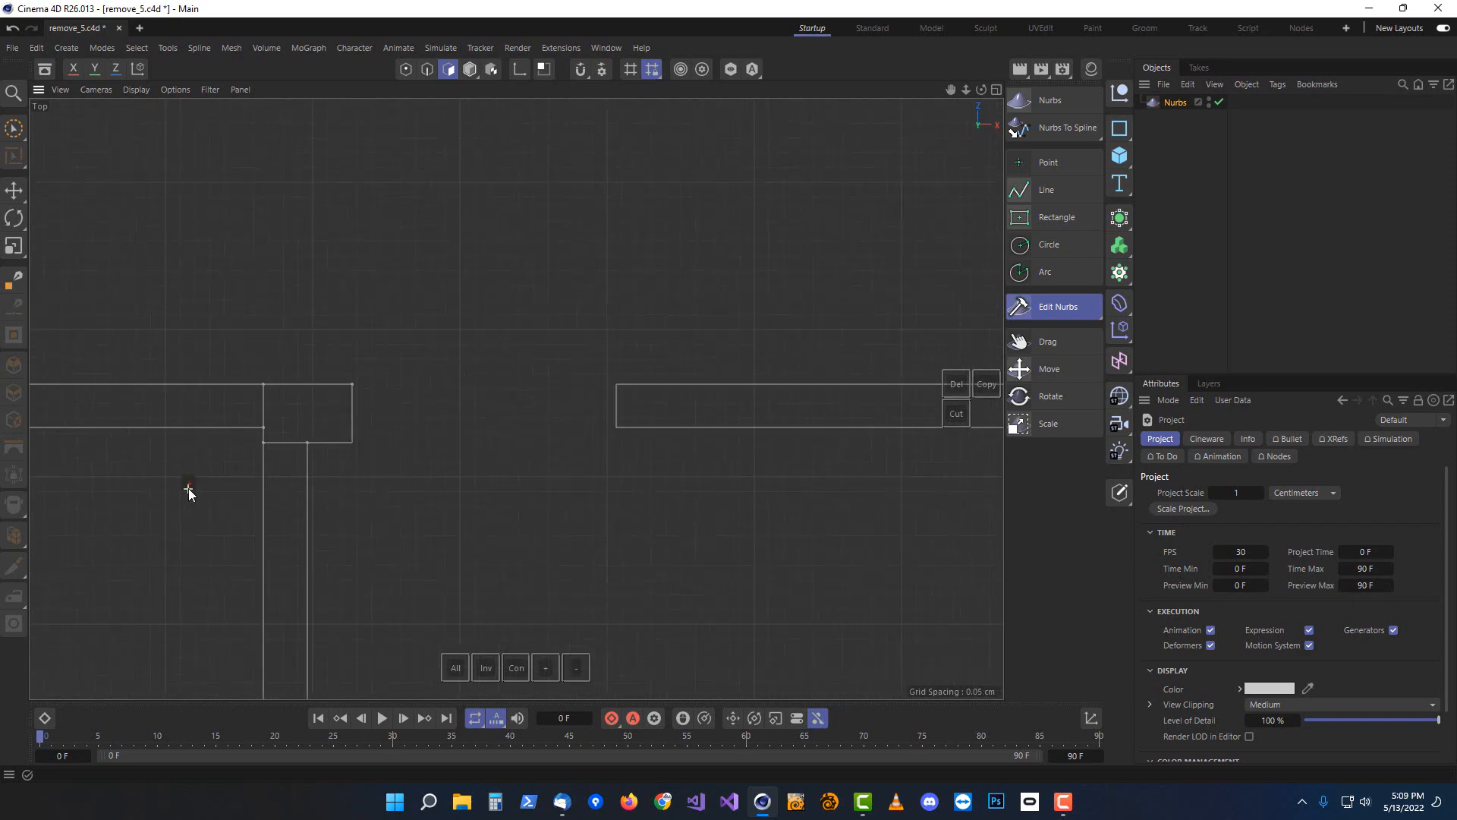
alt+middle_drag(161, 525, 941, 340)
scroll(531, 243, up, 4)
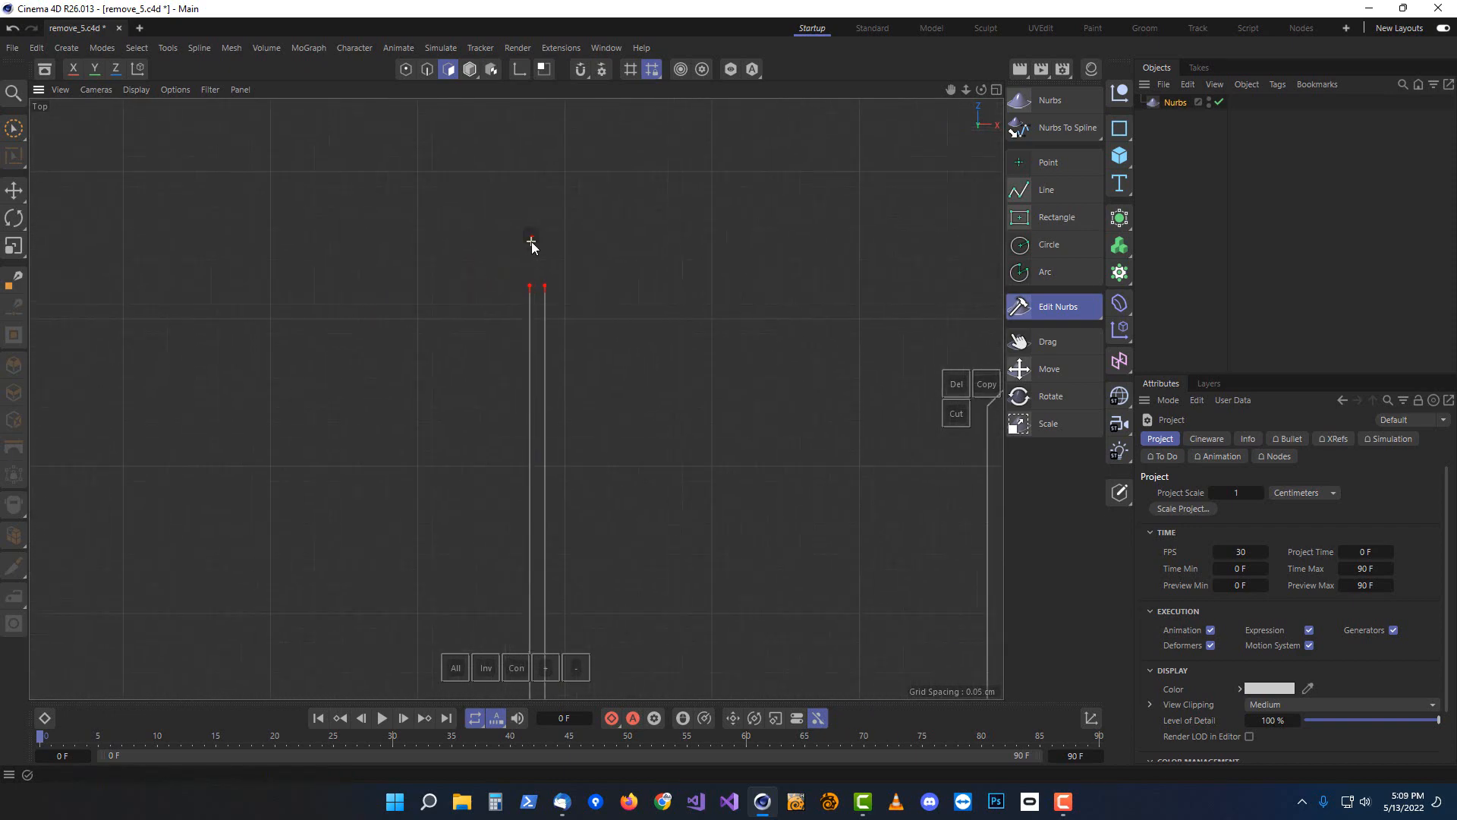
Draw a line connecting the two open wall ends across the gap
click(1046, 190)
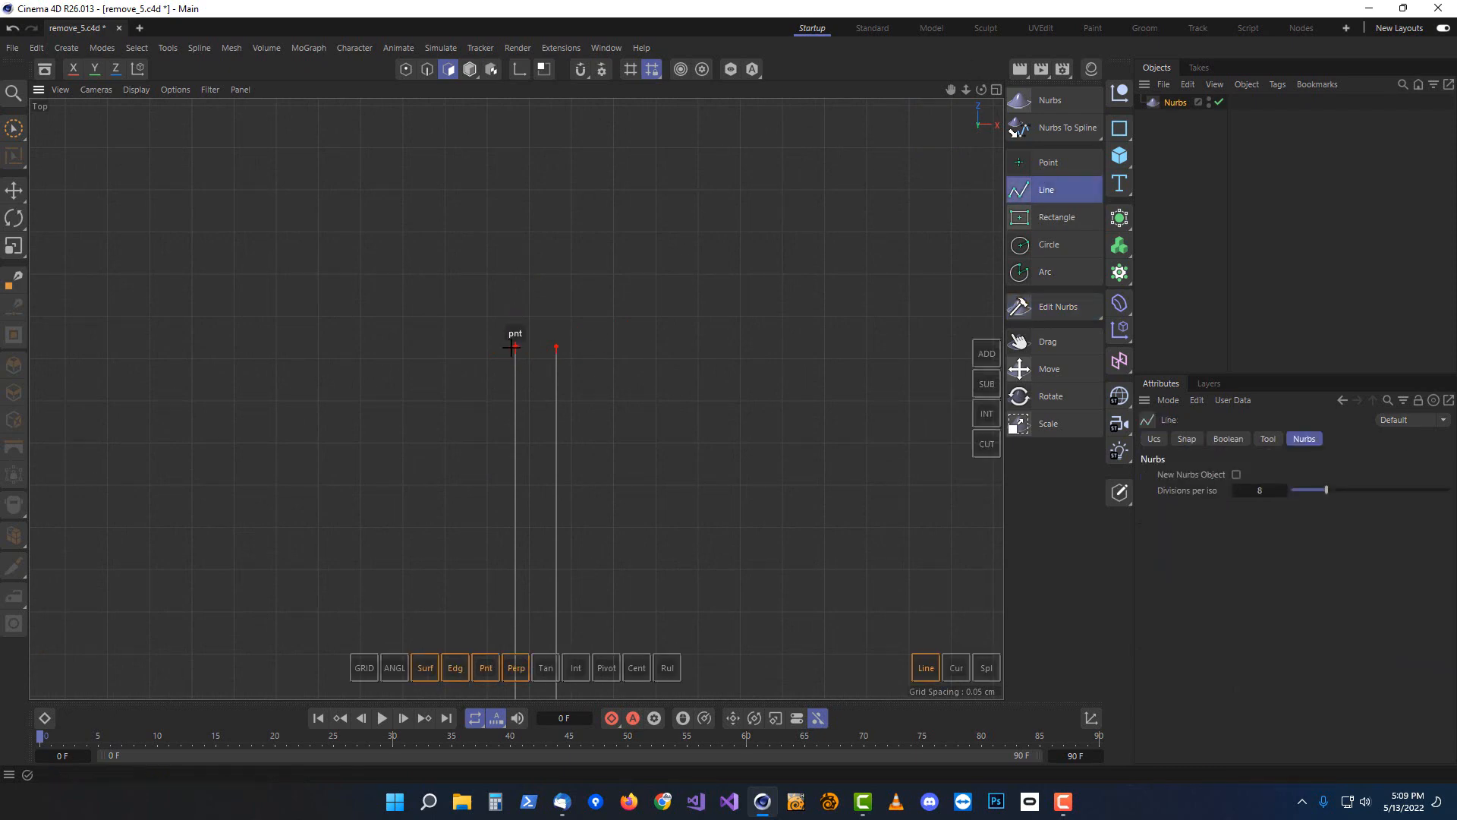
click(516, 347)
click(556, 347)
key(Escape)
Snap the loose wall endpoint onto the adjacent corner point using the Drag tool in point mode
scroll(654, 455, down, 6)
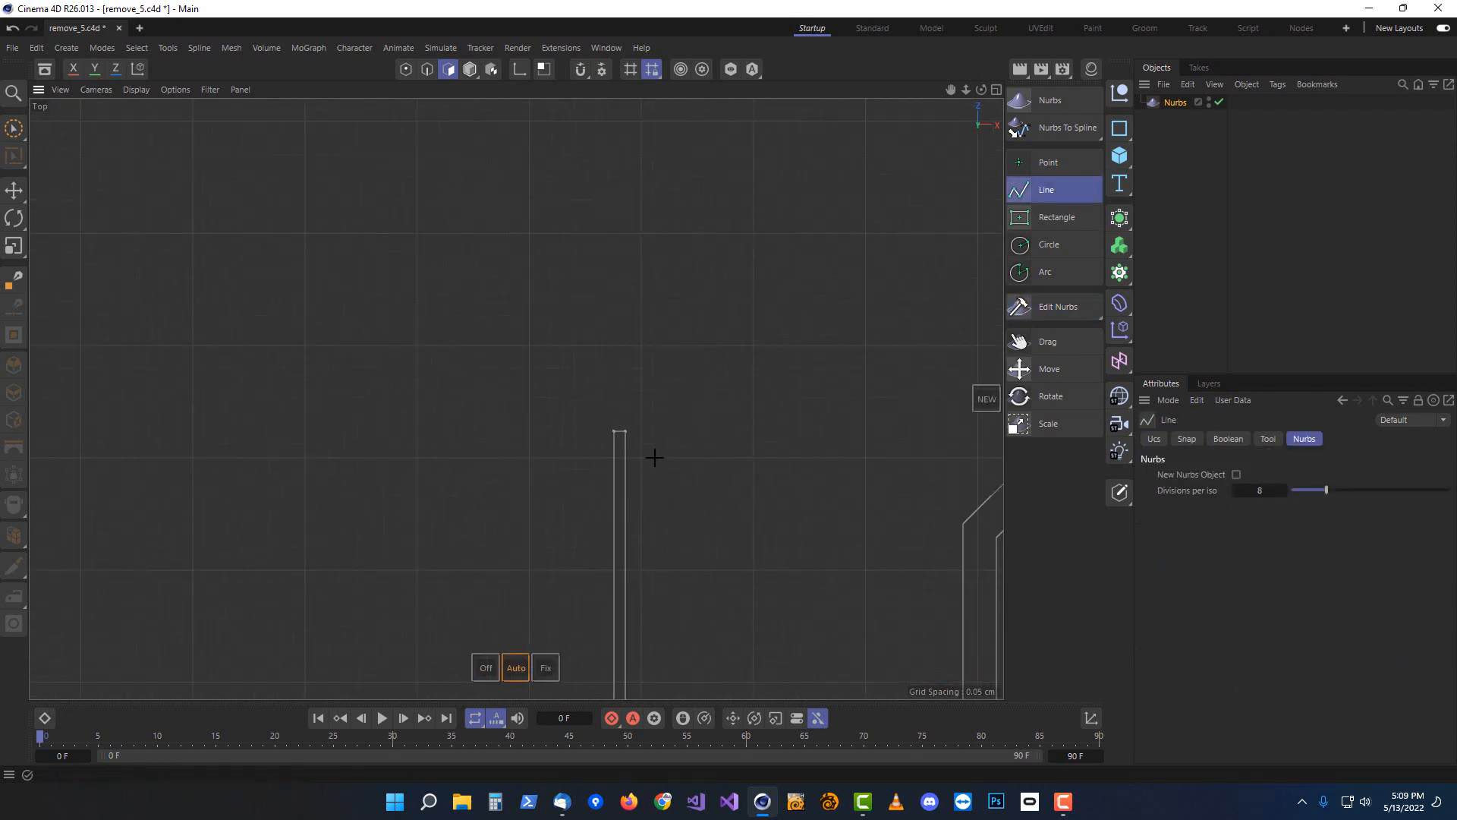
scroll(662, 646, up, 2)
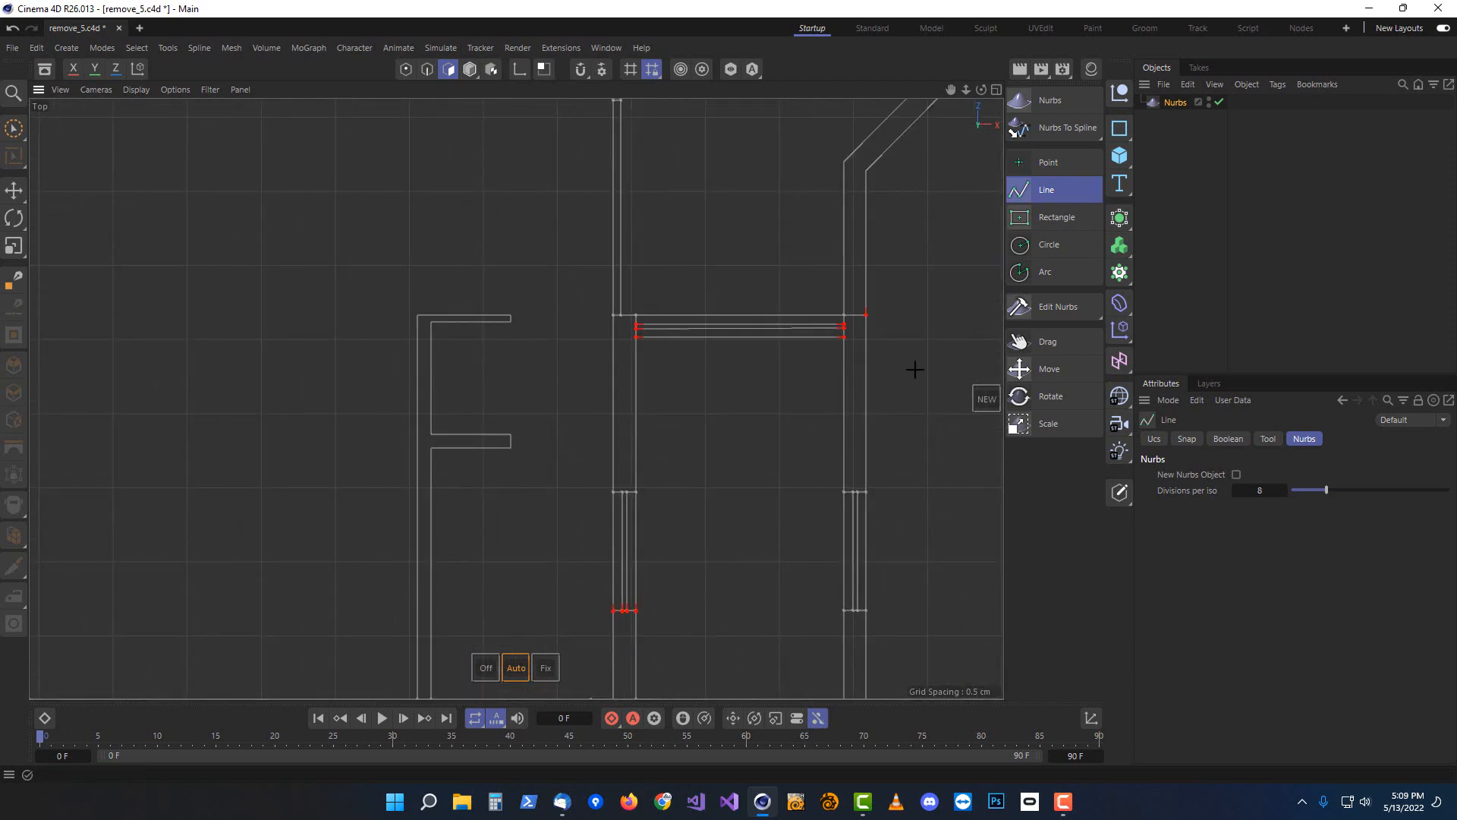
scroll(667, 481, up, 4)
scroll(630, 413, up, 5)
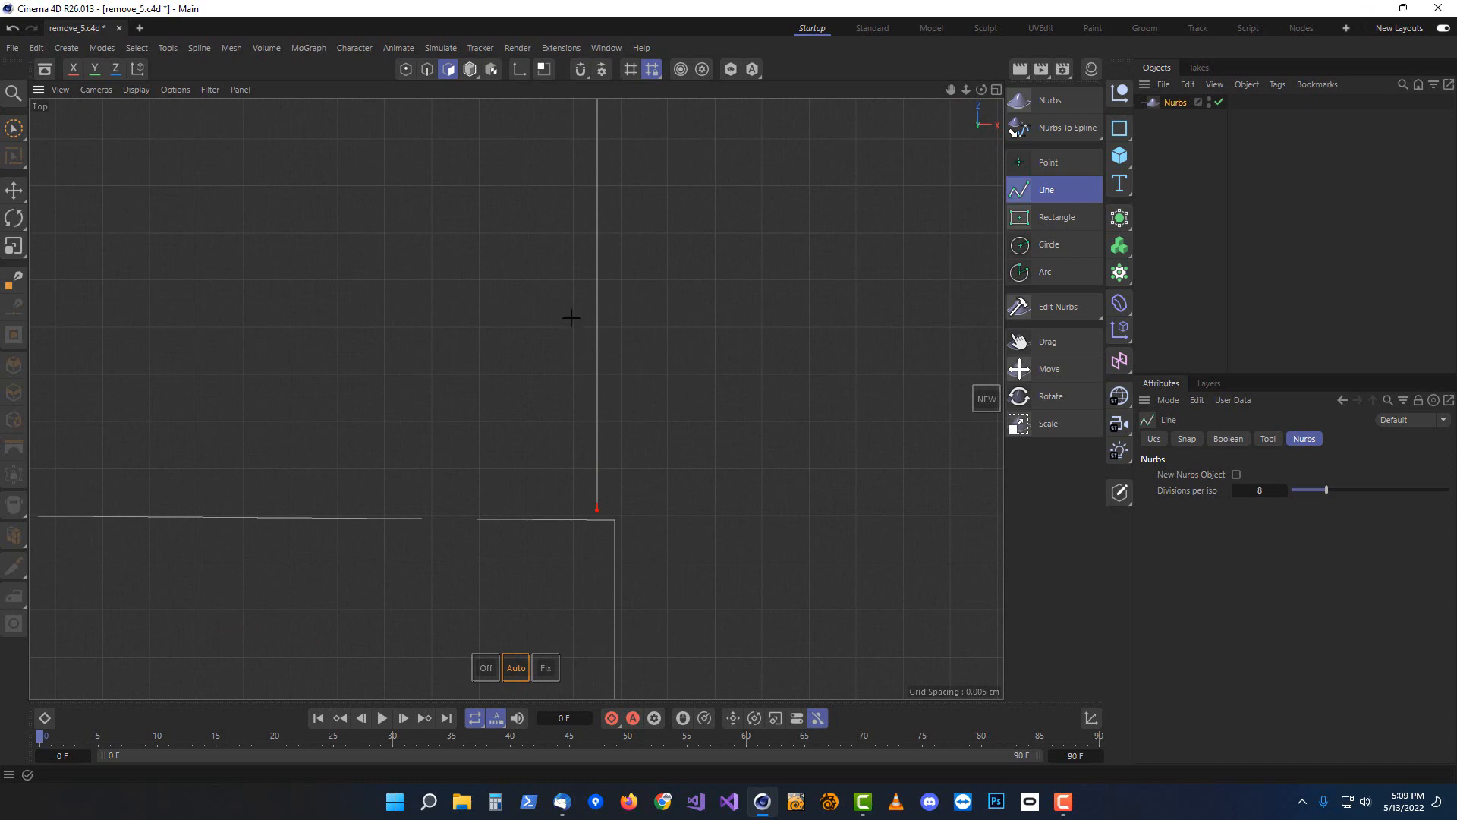
click(1044, 341)
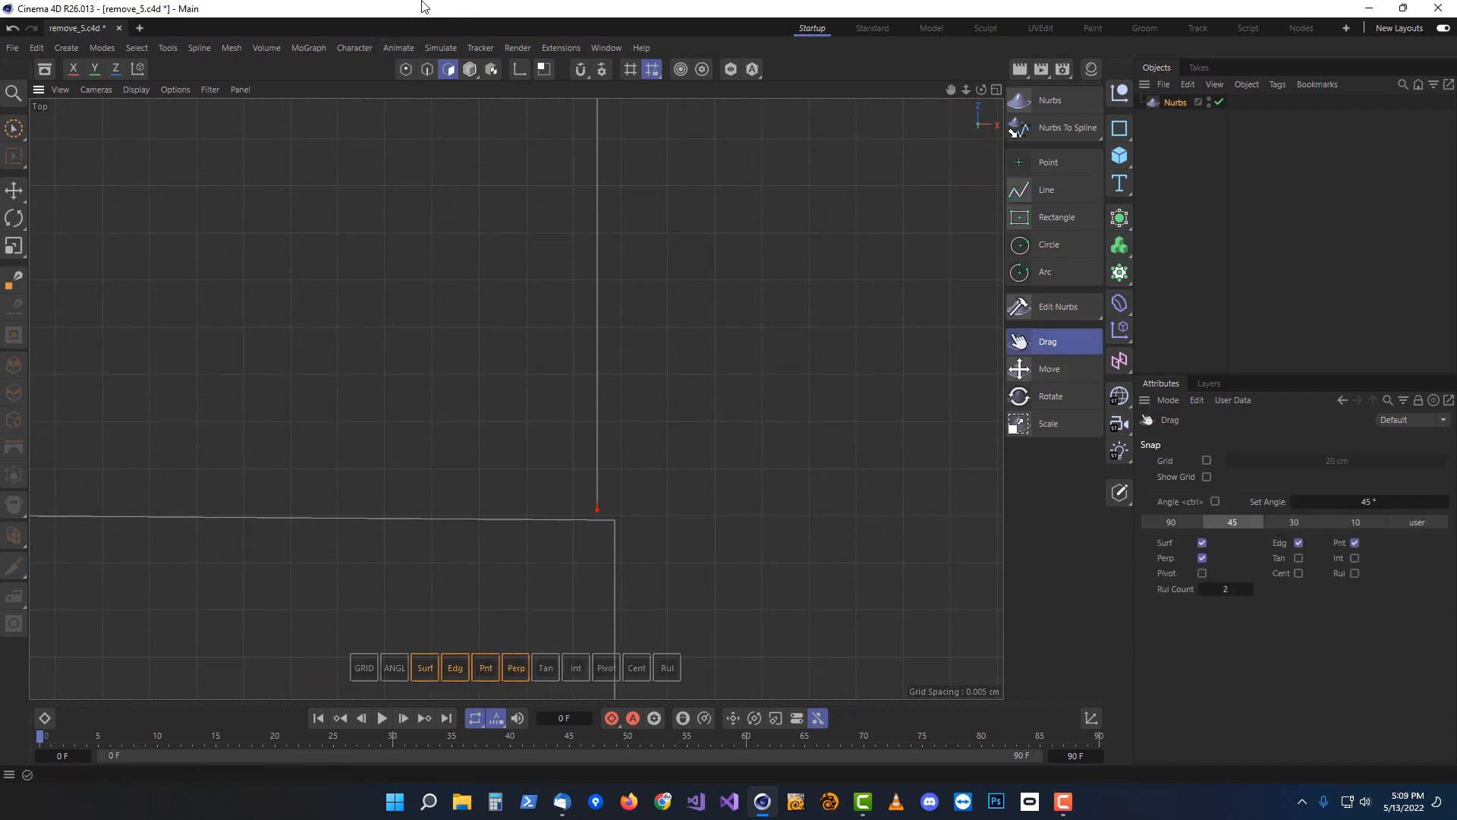
click(406, 69)
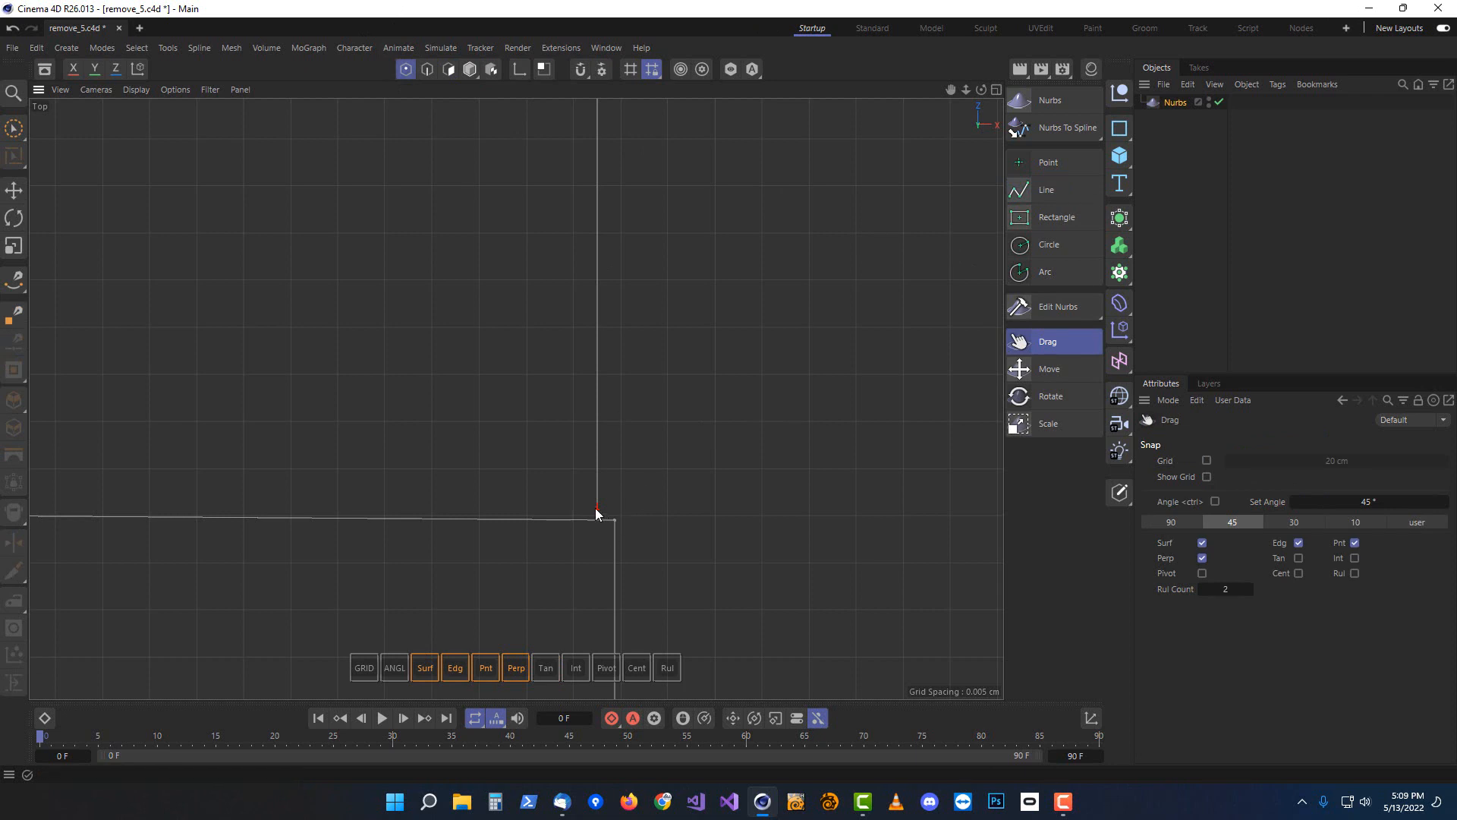
drag(595, 510, 617, 524)
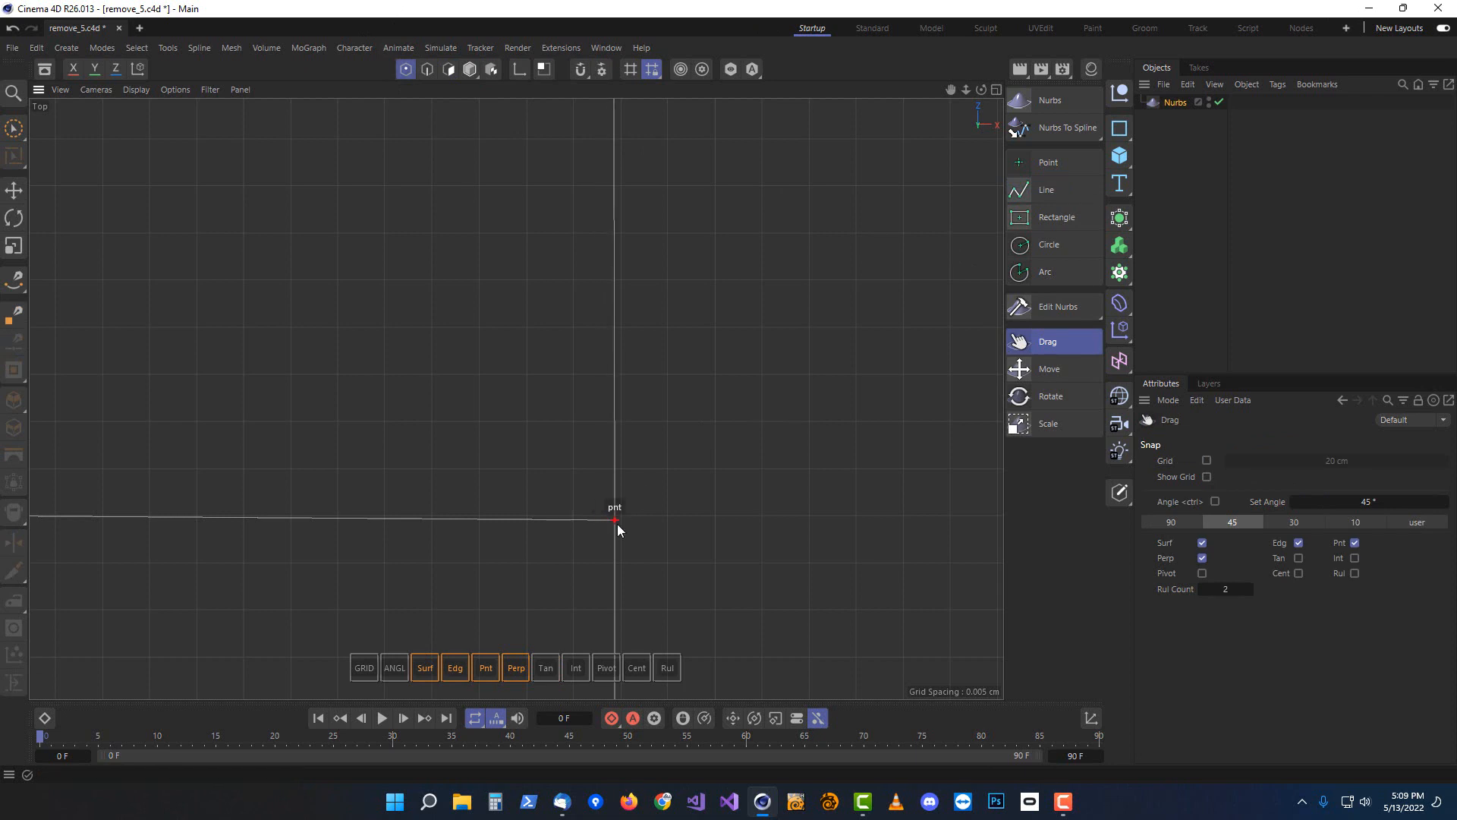
Delete the overlapping stray edge segments at a wall corner in edge mode
key(space)
scroll(489, 476, down, 12)
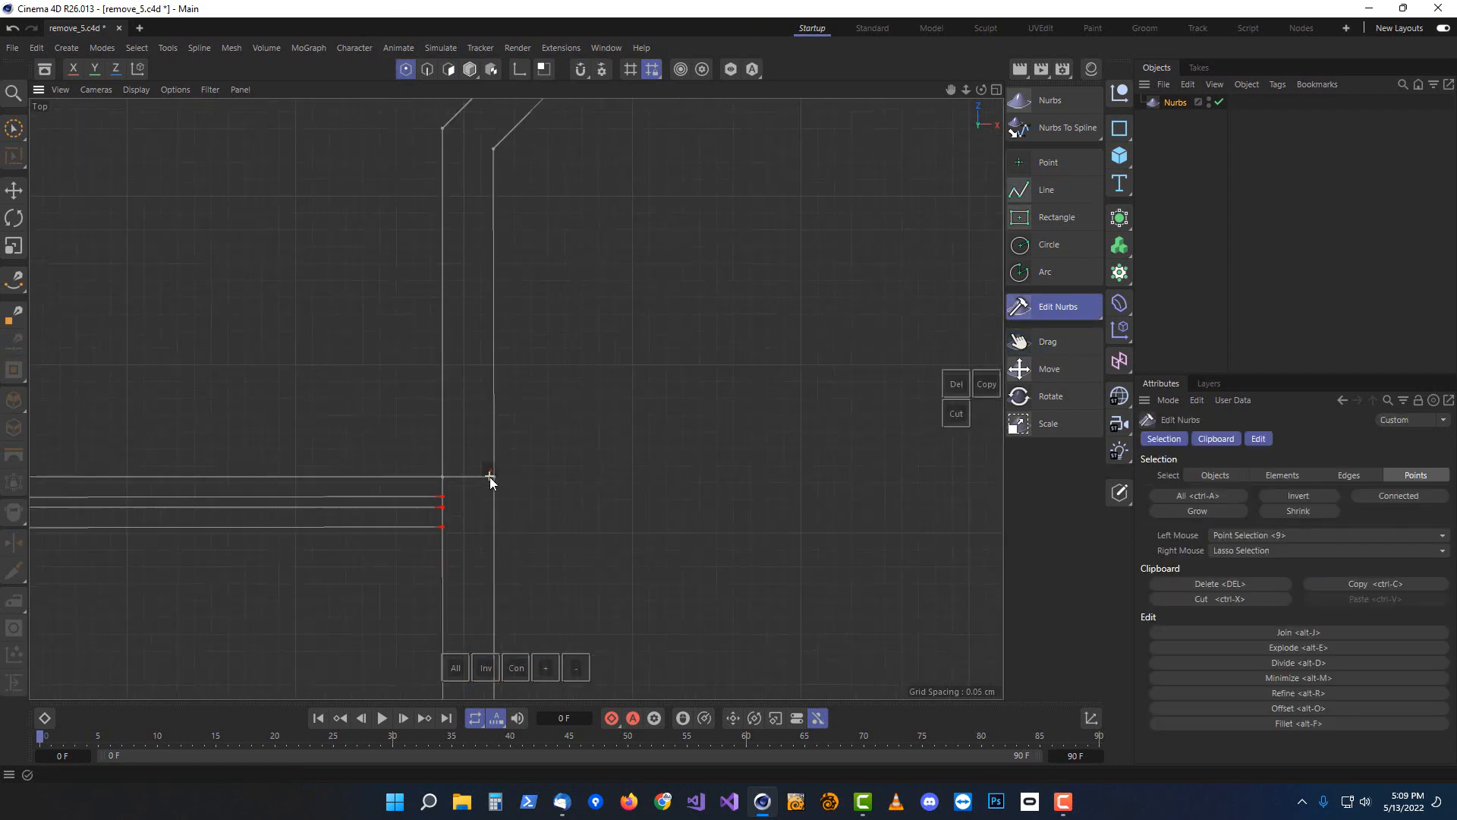
scroll(489, 477, down, 5)
alt+middle_drag(242, 592, 577, 111)
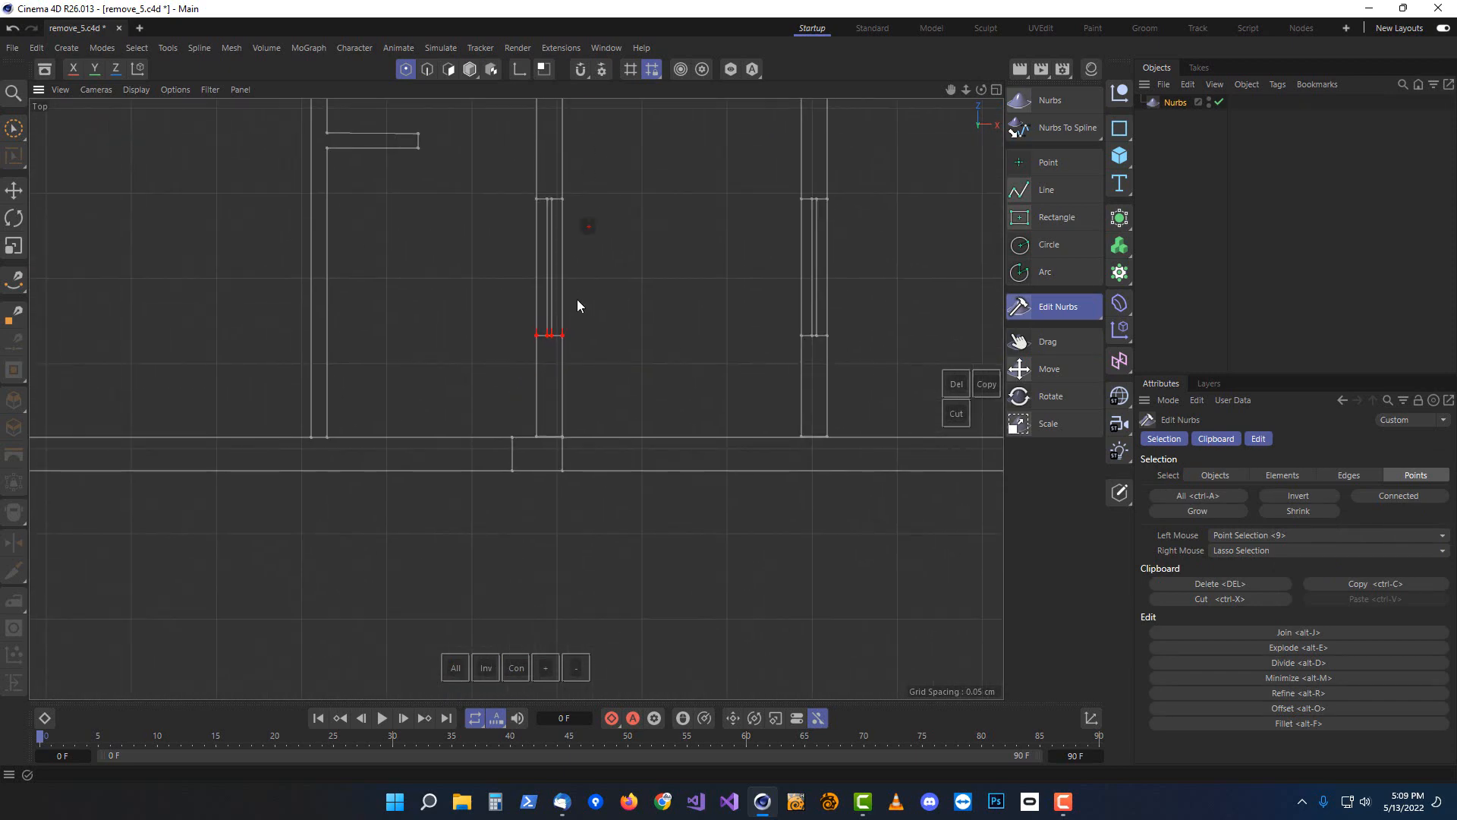
scroll(548, 328, up, 12)
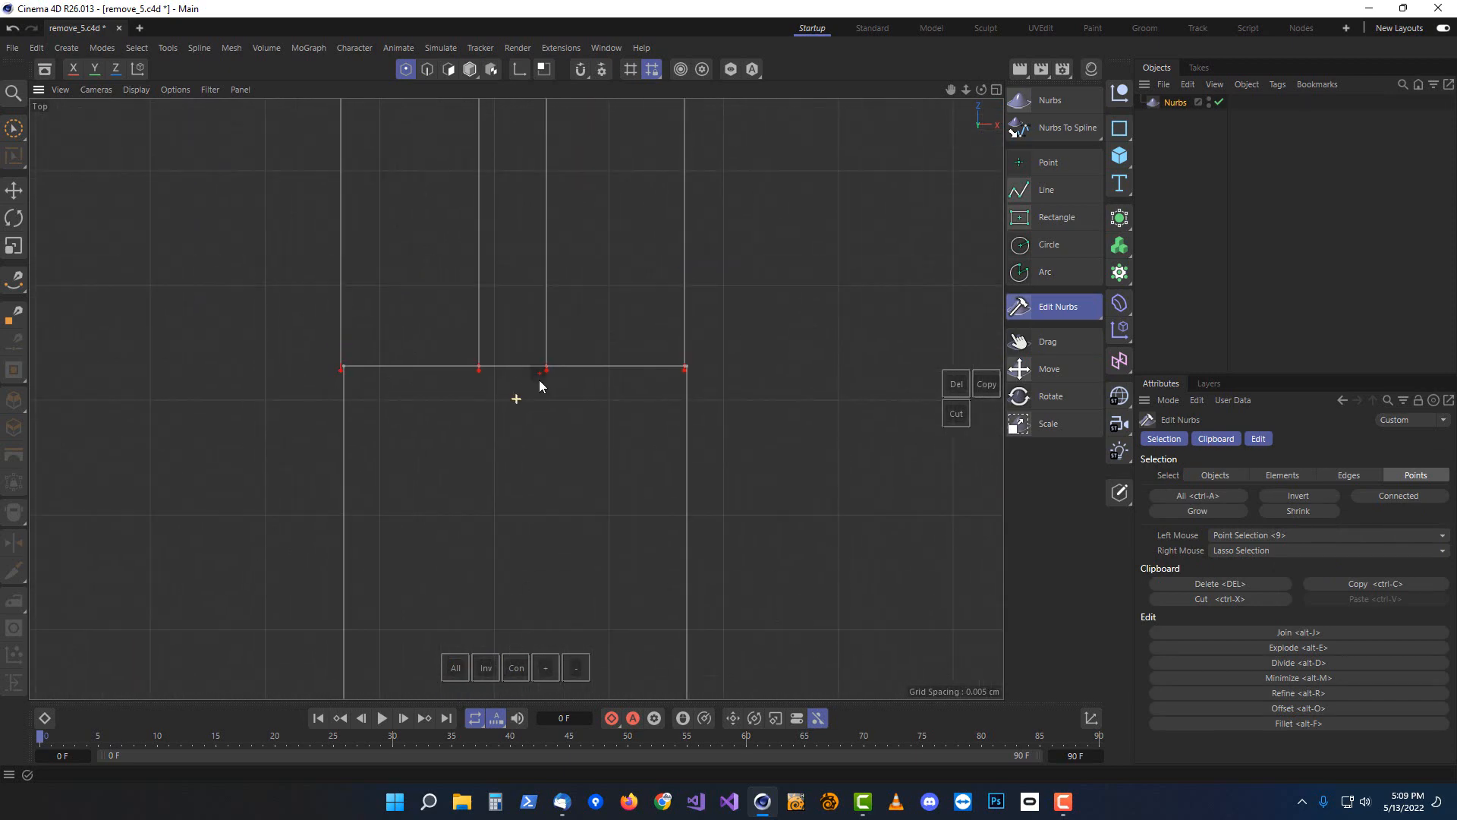
scroll(690, 423, up, 5)
scroll(434, 357, down, 1)
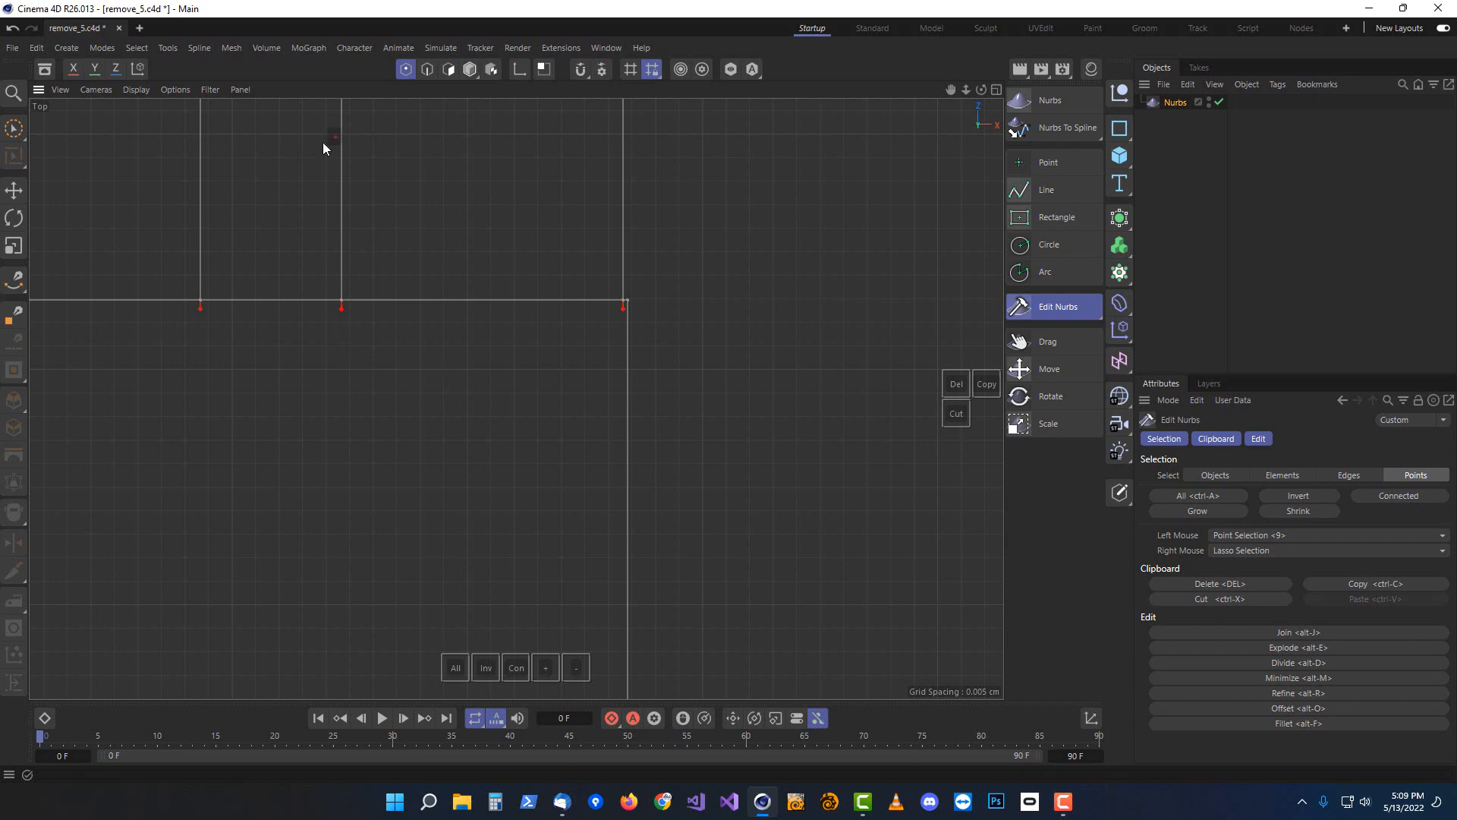
click(426, 69)
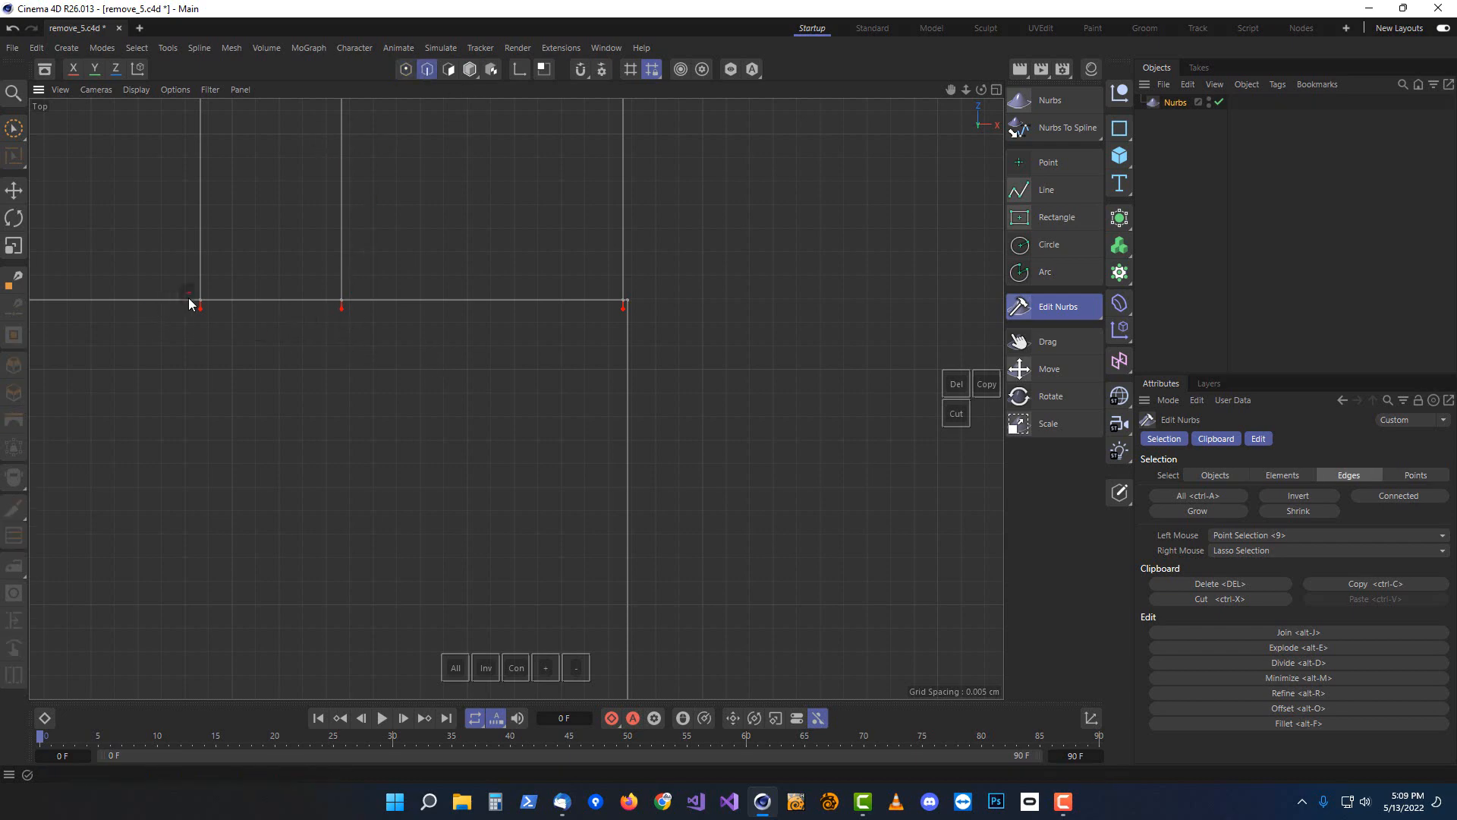
right_drag(234, 299, 176, 286)
right_drag(320, 270, 257, 275)
key(Delete)
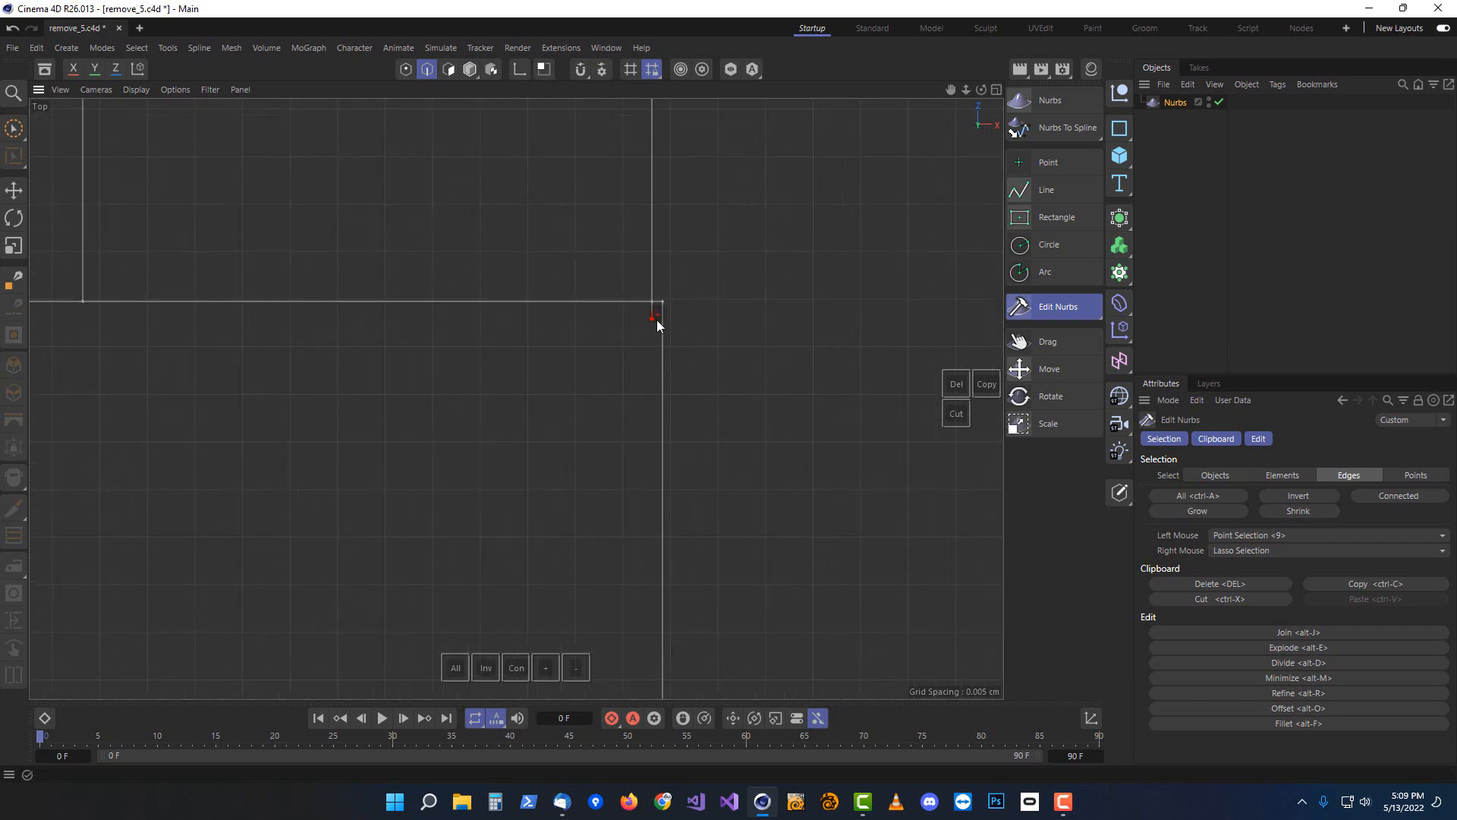
Snap the loose corner point onto the adjacent wall corner using the Drag tool in point mode
scroll(357, 409, down, 2)
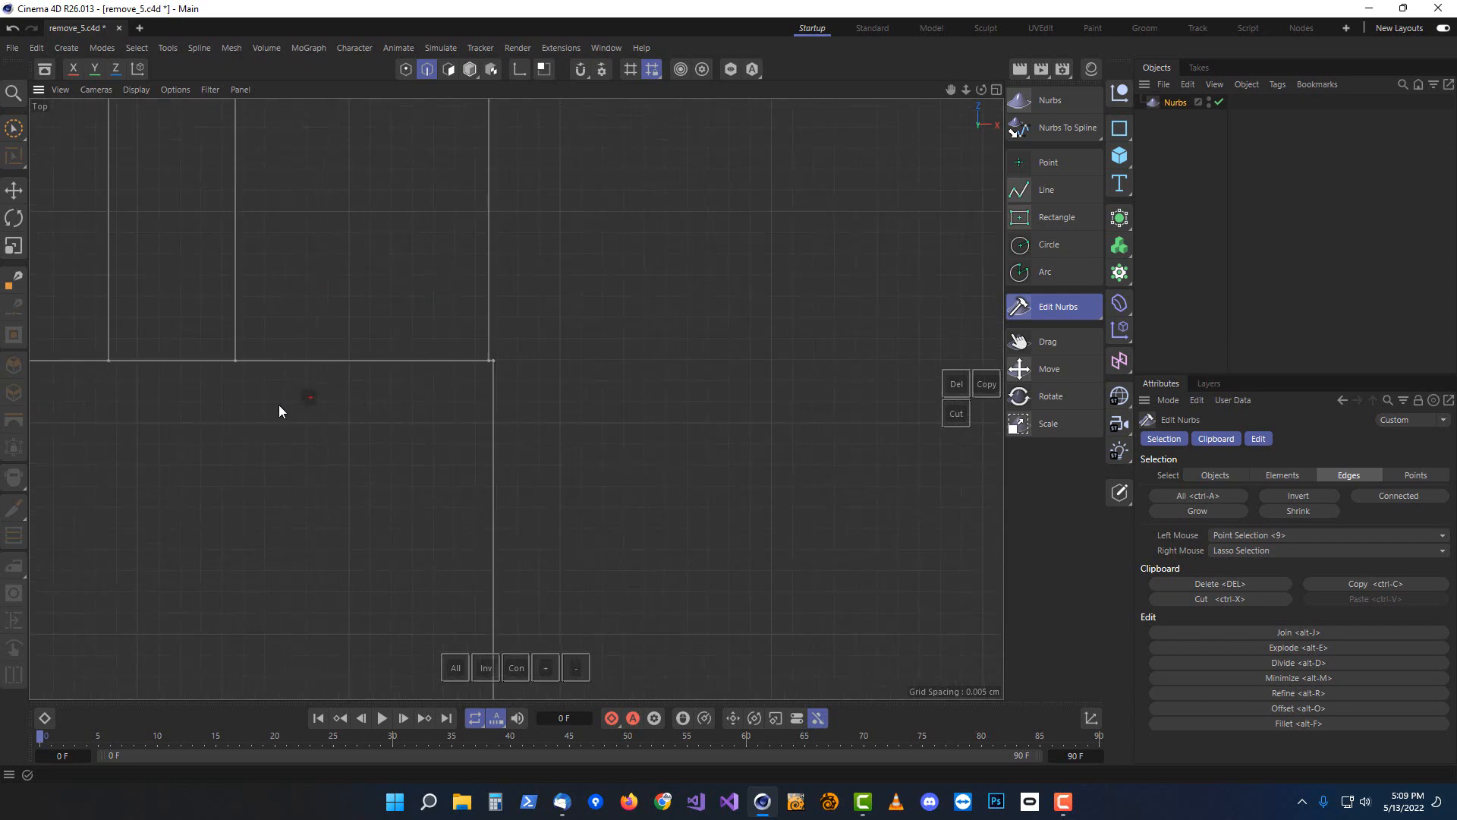
alt+middle_drag(254, 411, 762, 382)
scroll(430, 340, up, 1)
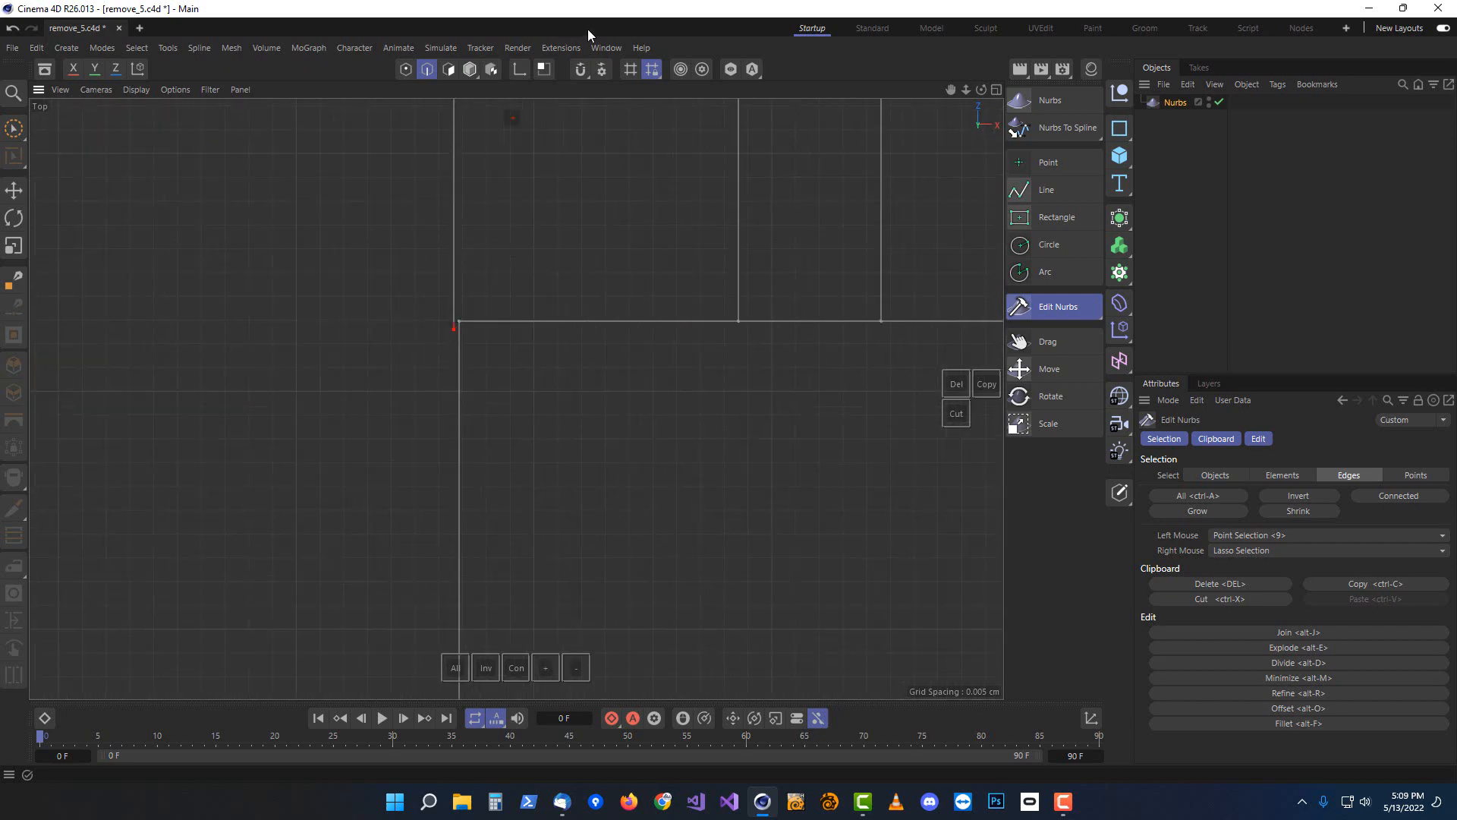
click(1031, 340)
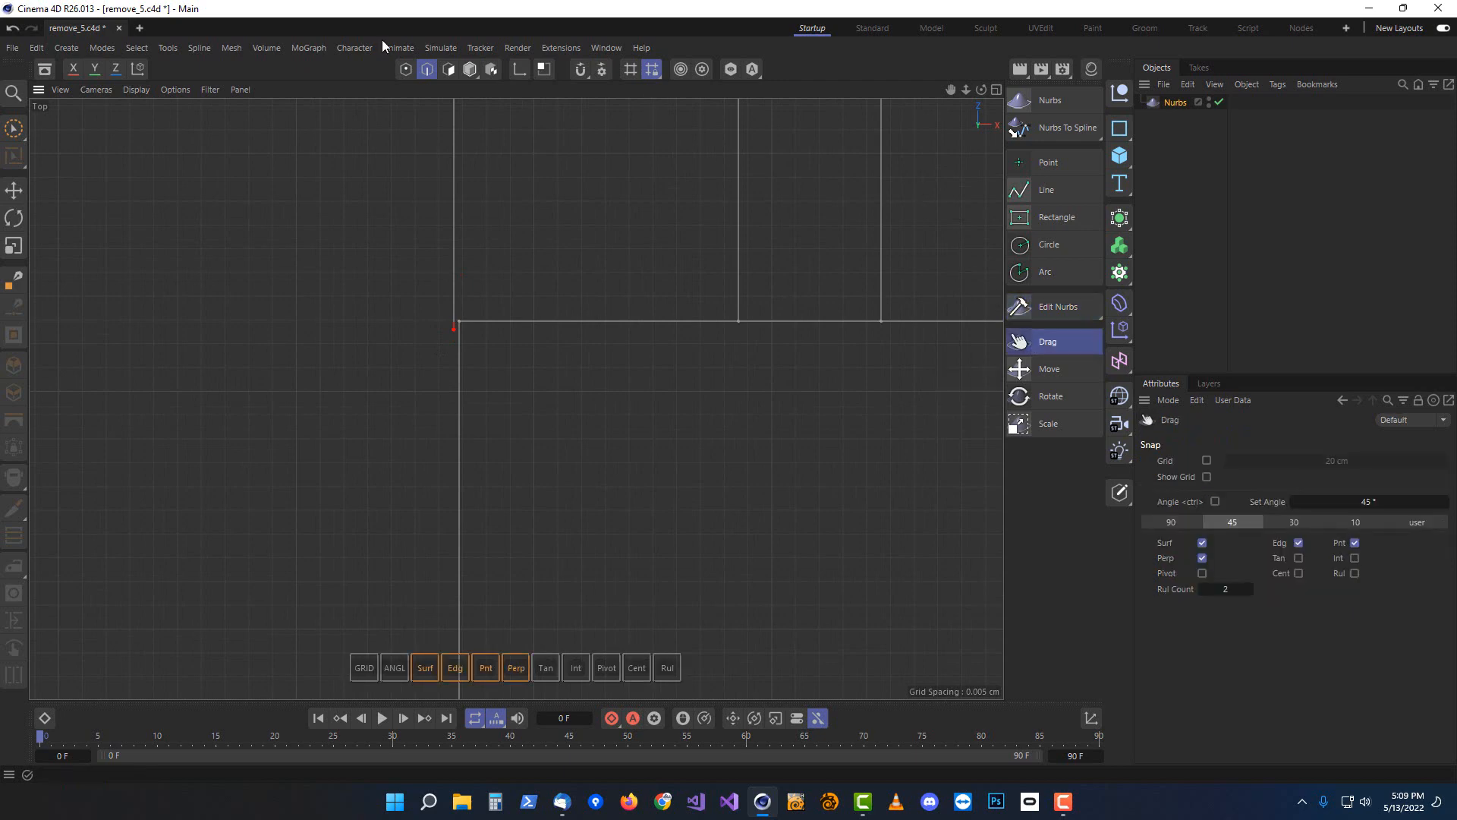
click(407, 70)
scroll(452, 331, up, 2)
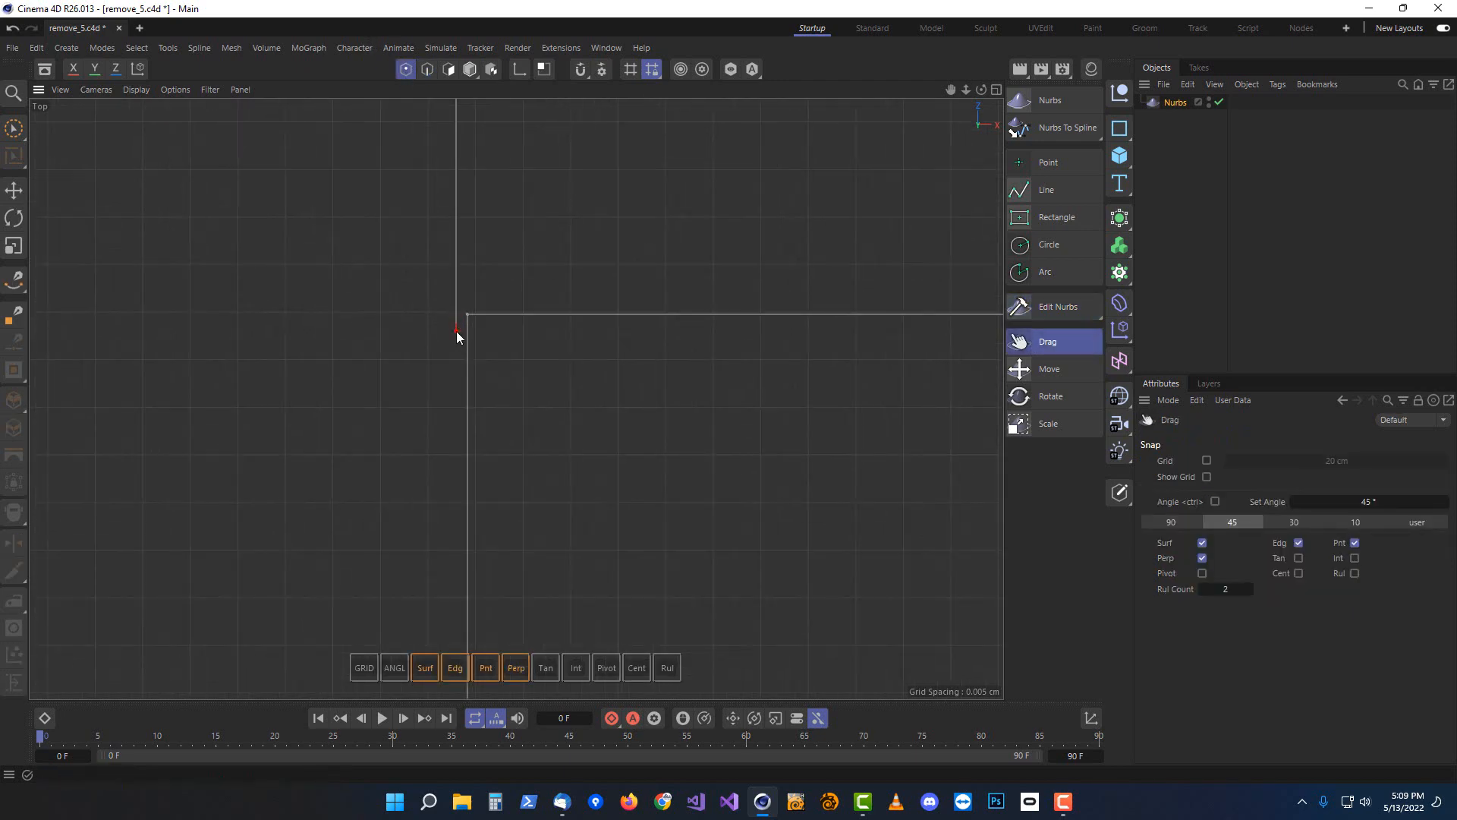
drag(457, 331, 468, 308)
Delete the two vertical wall edges hanging below the doorway lintel lines in edge mode
scroll(559, 284, down, 3)
scroll(558, 284, down, 10)
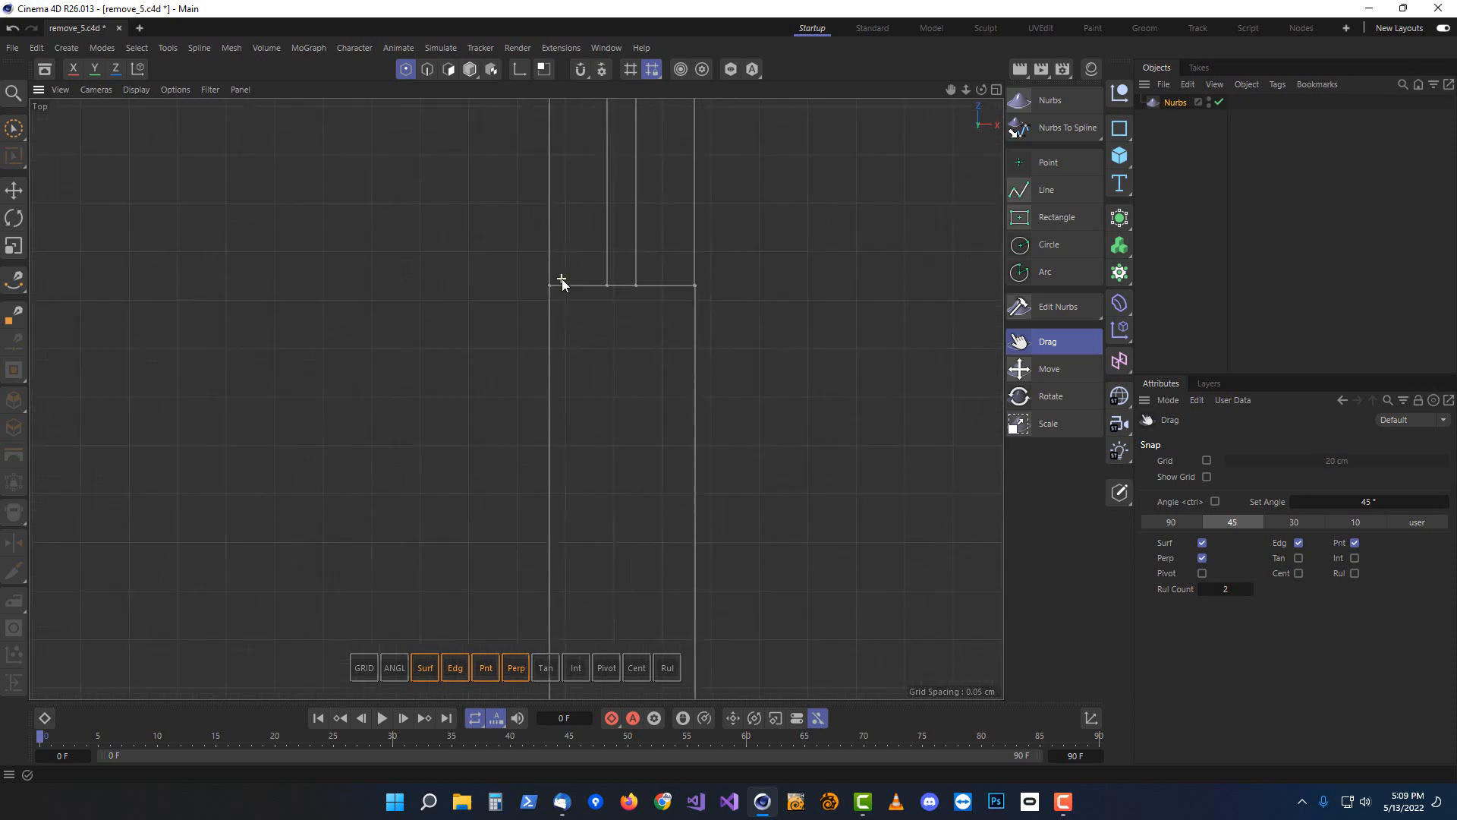
alt+middle_drag(759, 185, 516, 581)
scroll(505, 407, down, 6)
scroll(506, 405, down, 6)
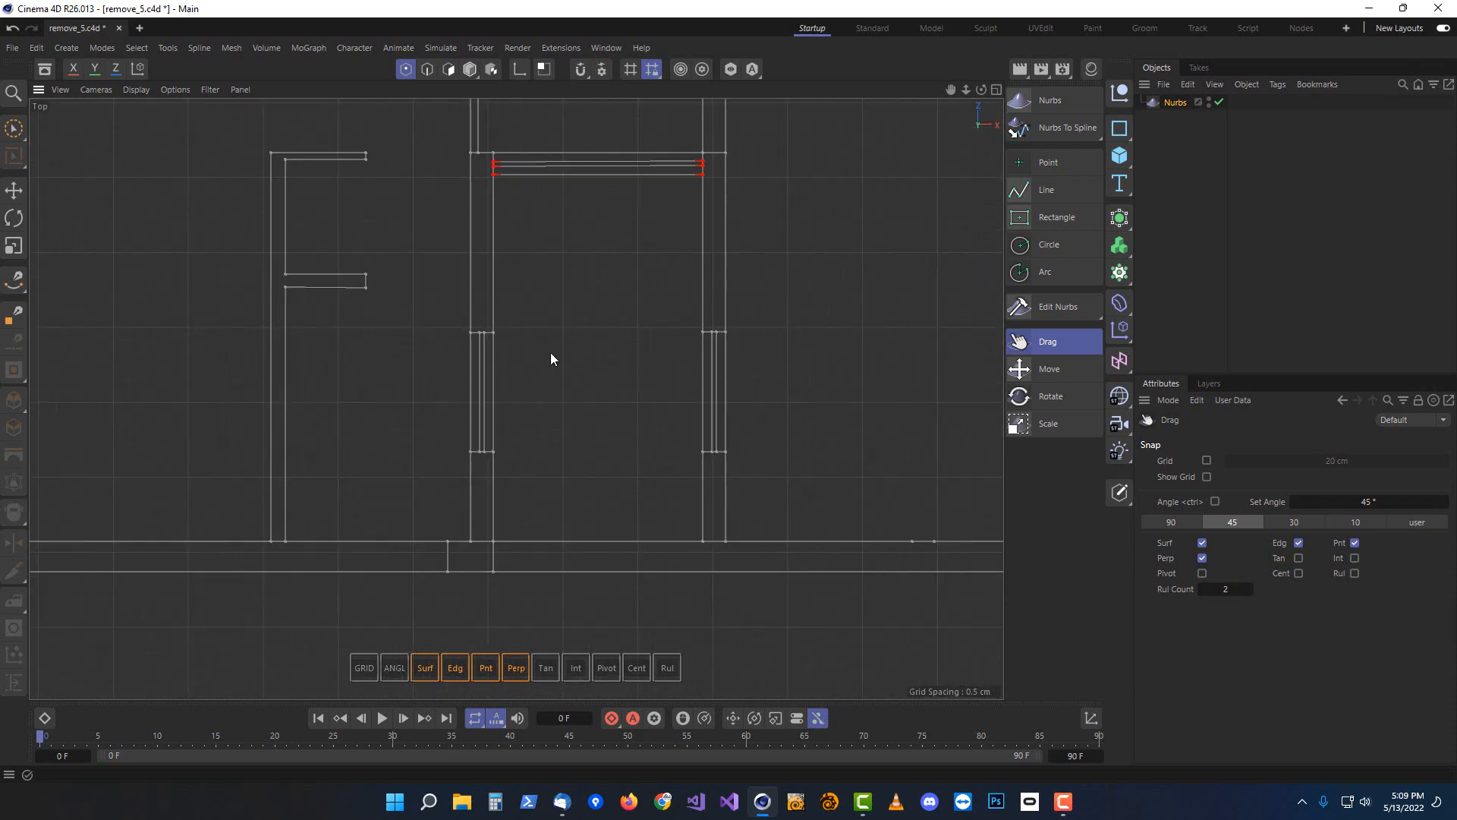
alt+middle_drag(627, 212, 611, 407)
scroll(587, 397, up, 5)
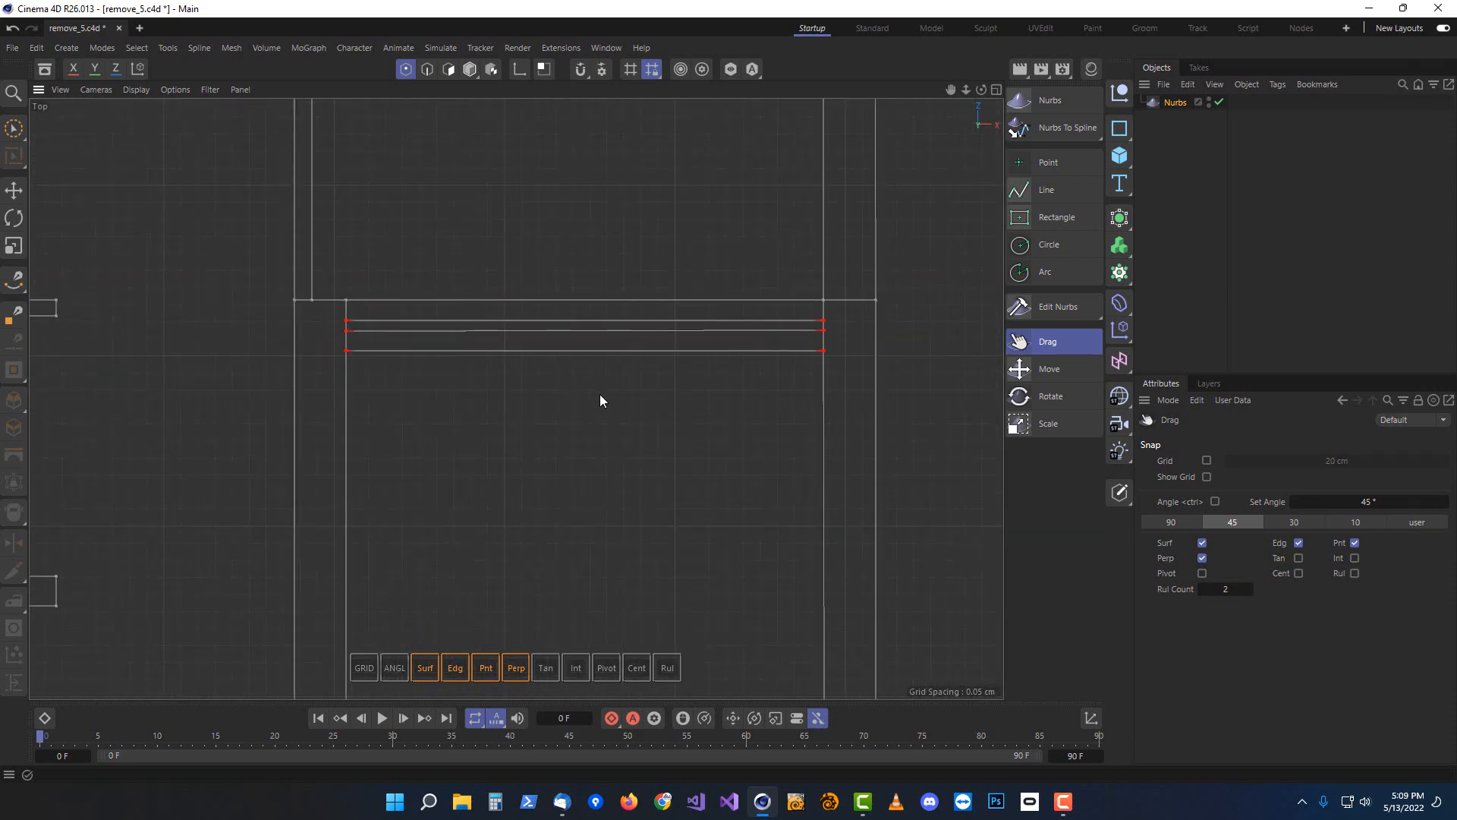
click(427, 69)
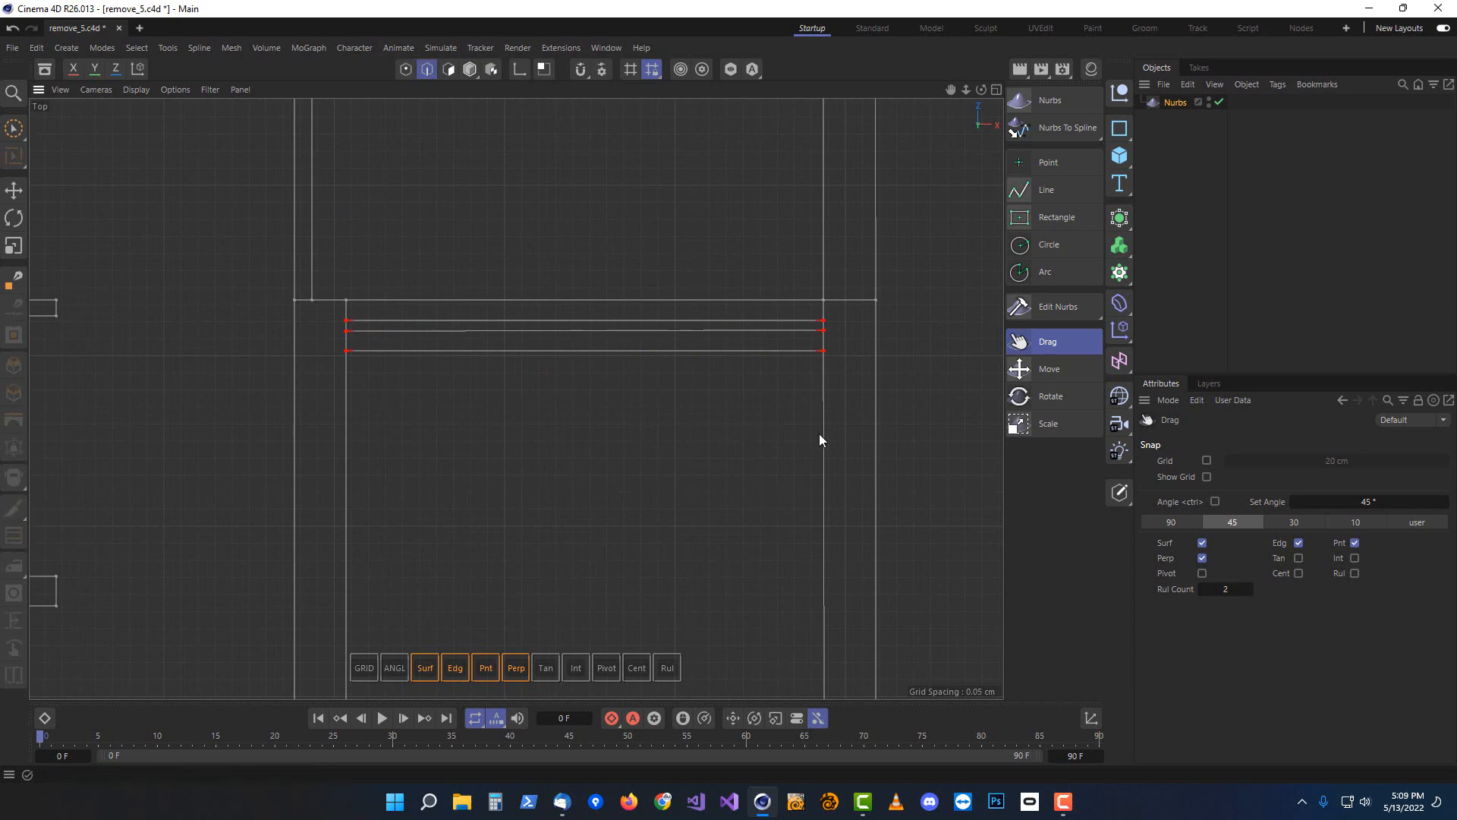
key(space)
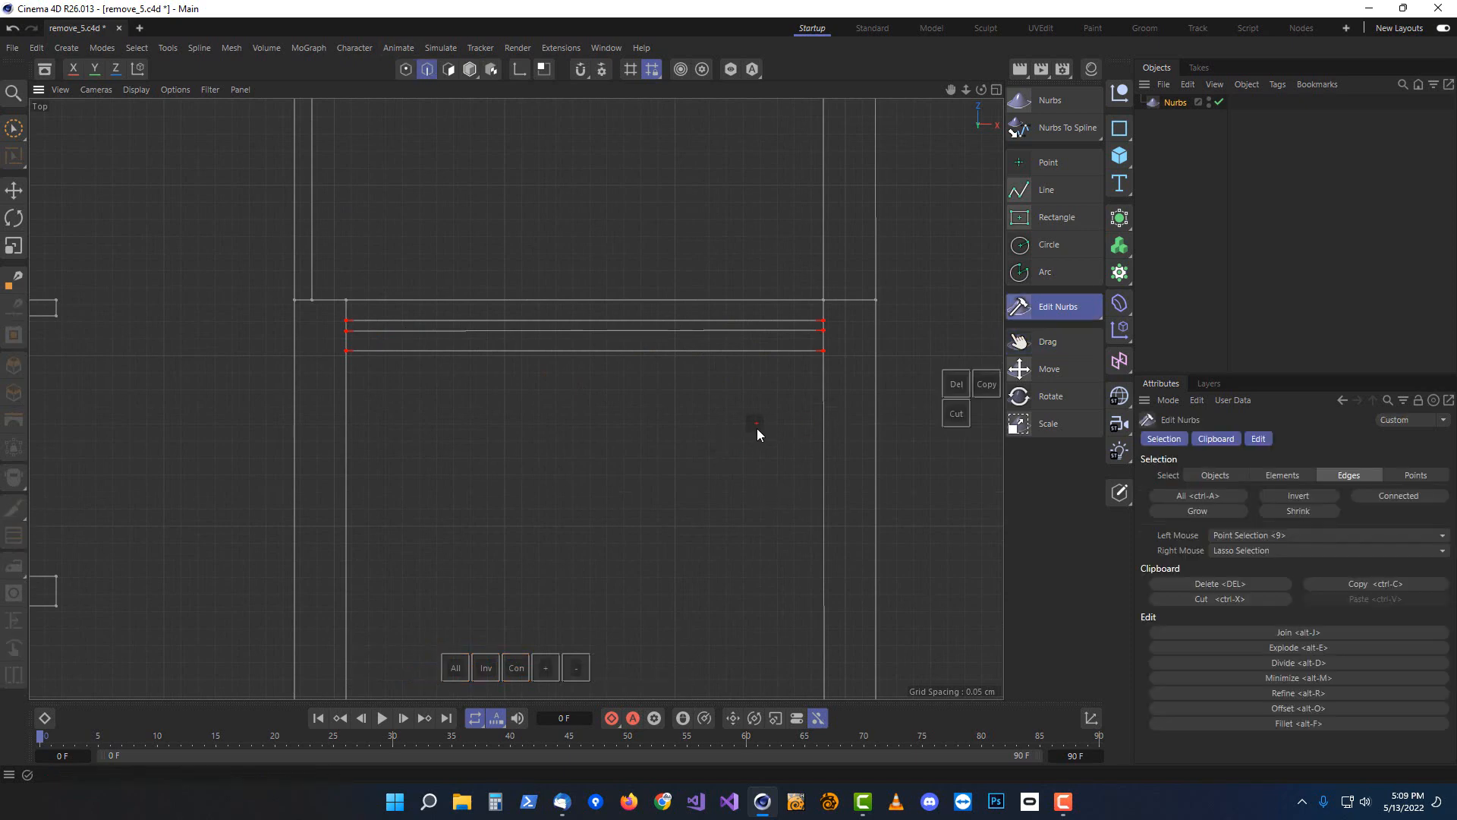
click(826, 422)
key(Delete)
click(345, 444)
key(Delete)
Draw a line with the Line tool joining the right-side wall ends down to the lower wall corner
click(1046, 190)
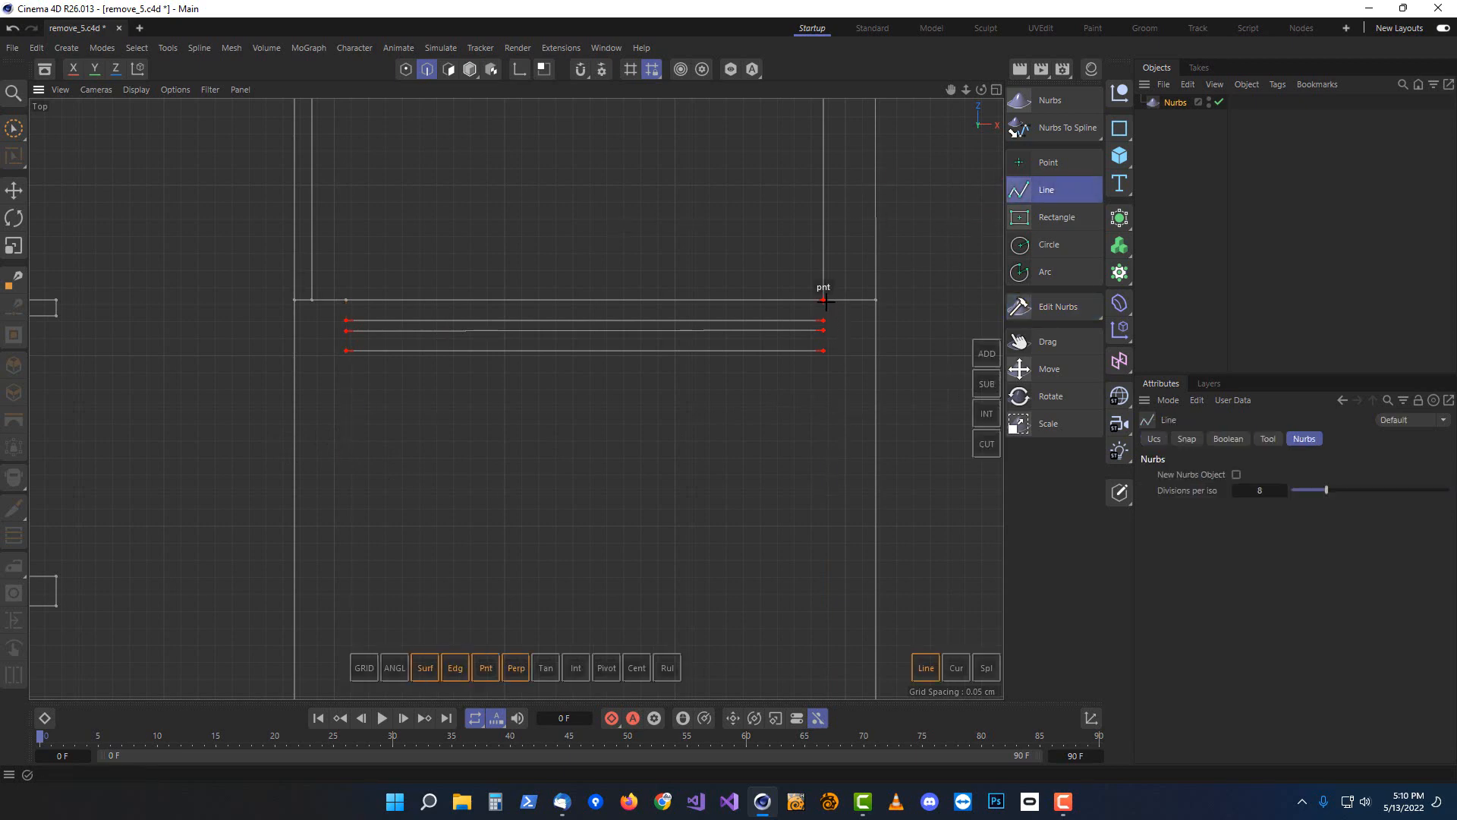
click(825, 302)
click(825, 321)
click(826, 331)
click(823, 350)
scroll(804, 501, down, 4)
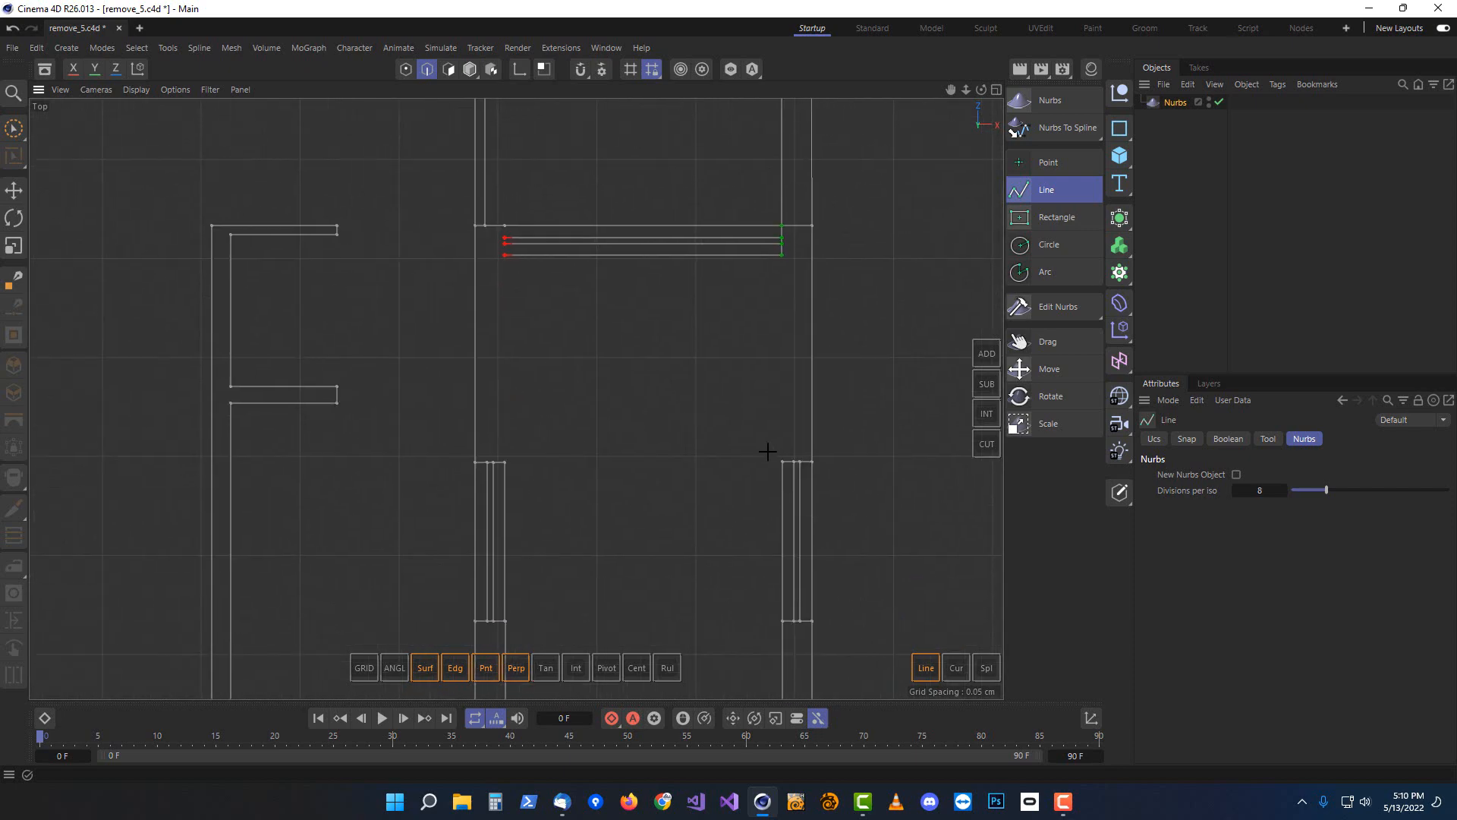
click(782, 461)
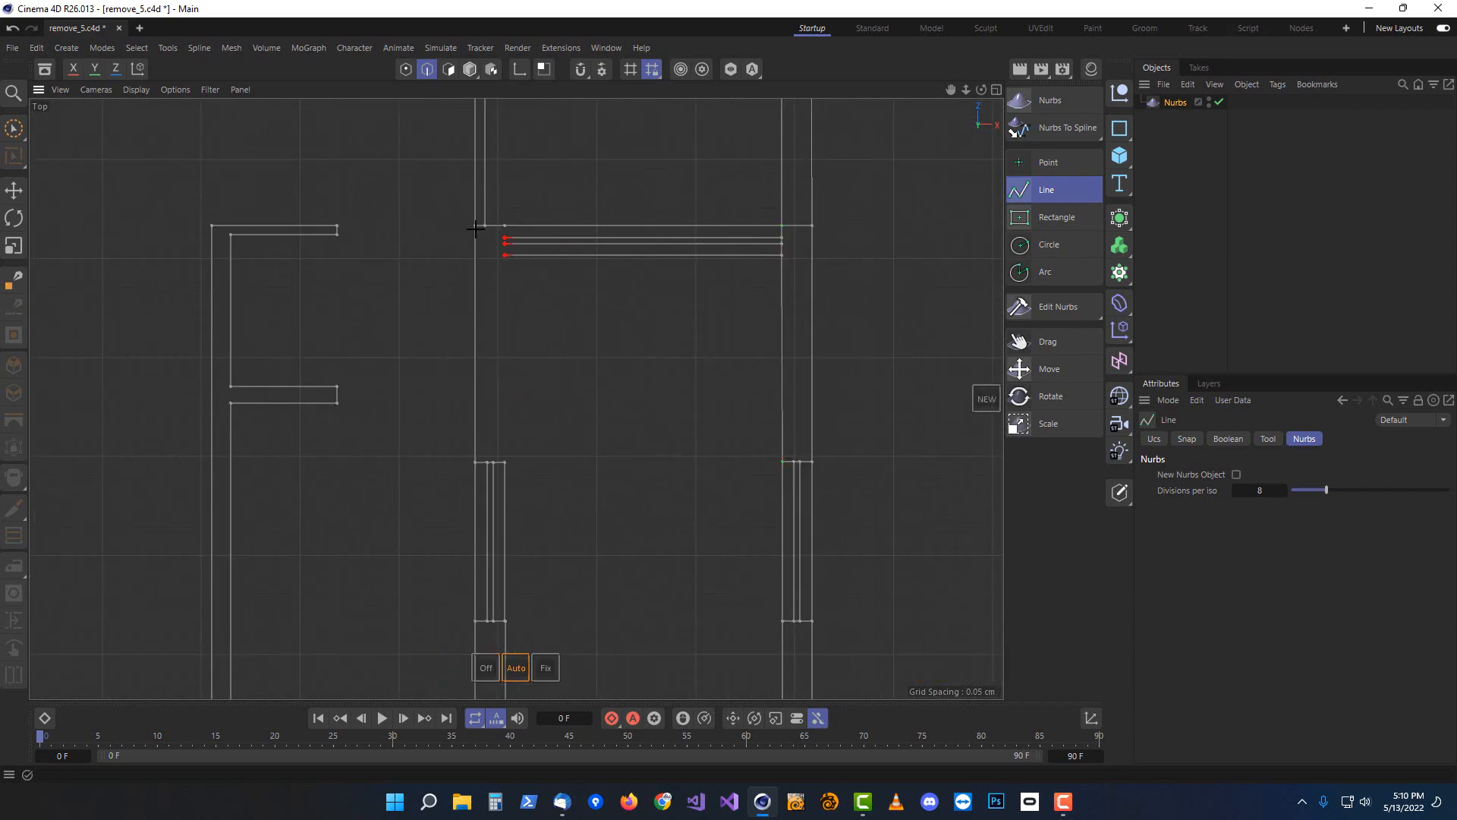
Draw a line joining the left-side wall ends down to the lower wall corner and exit the tool
scroll(476, 227, up, 5)
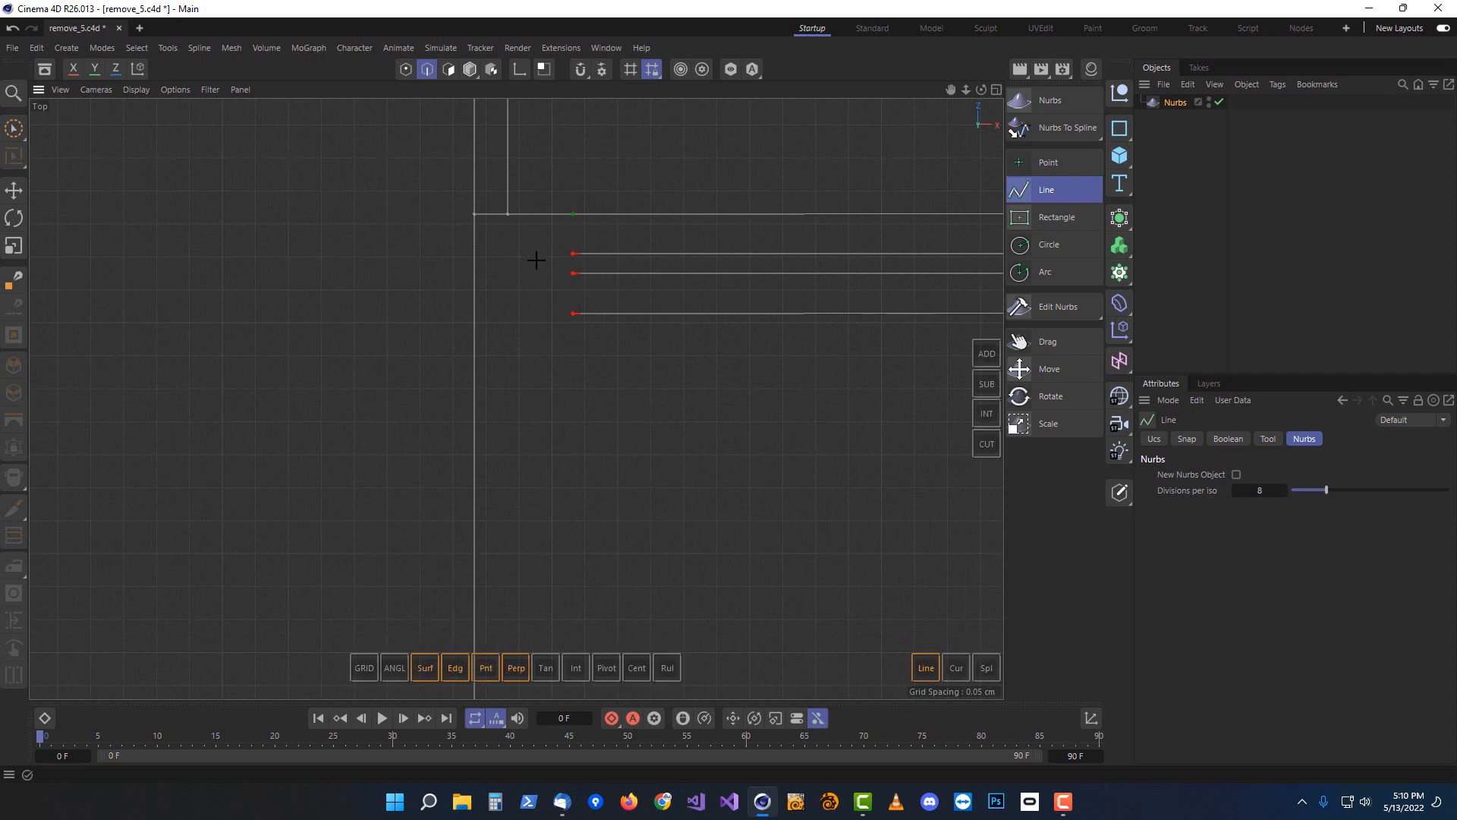
click(573, 254)
click(573, 273)
click(573, 312)
scroll(704, 486, down, 3)
middle_drag(736, 505, 697, 273)
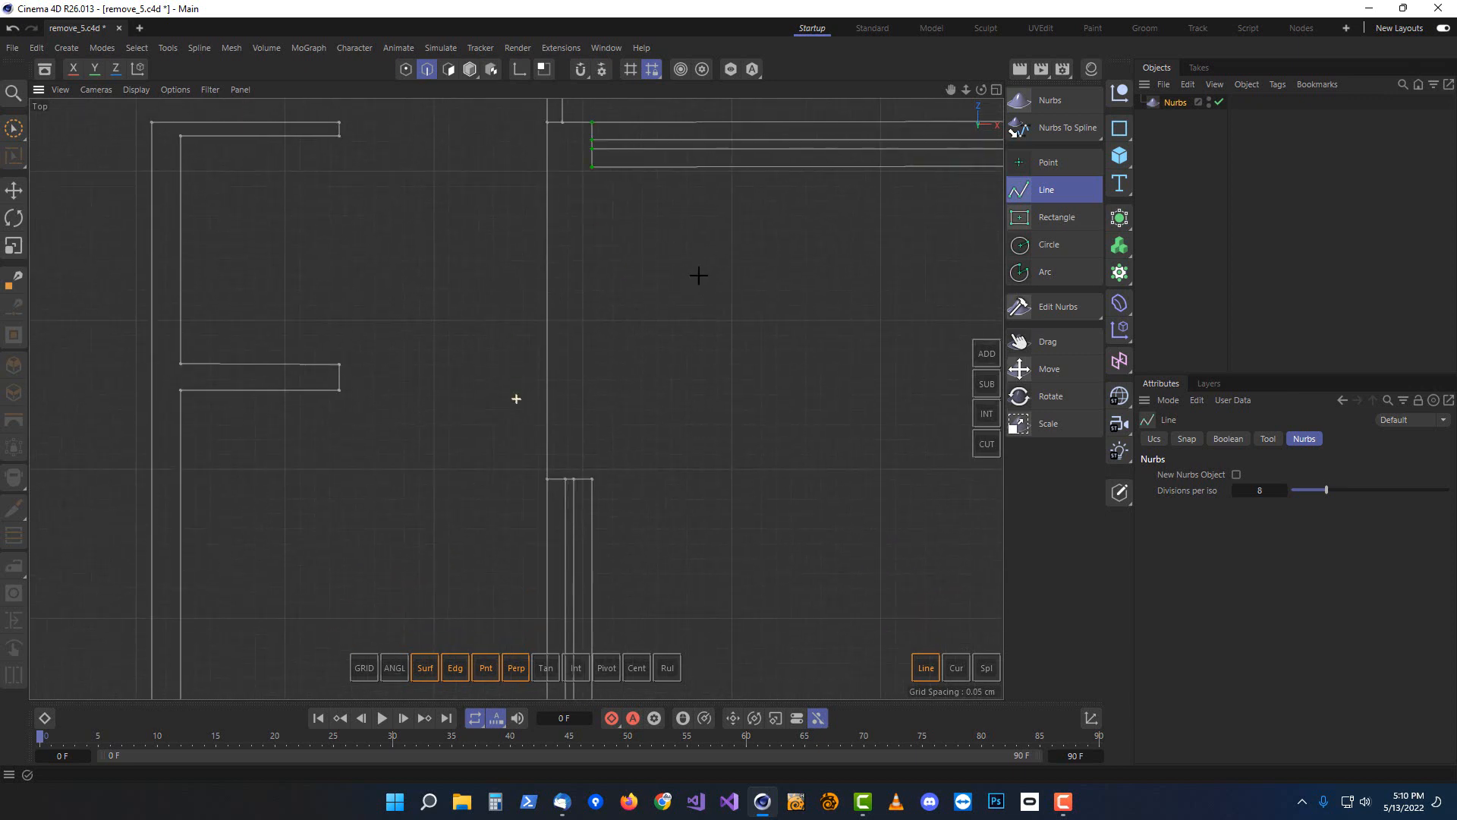
click(598, 473)
key(Escape)
Set the Nurbs object's output geometry to Flat Surfaces in the perspective view
scroll(821, 325, down, 2)
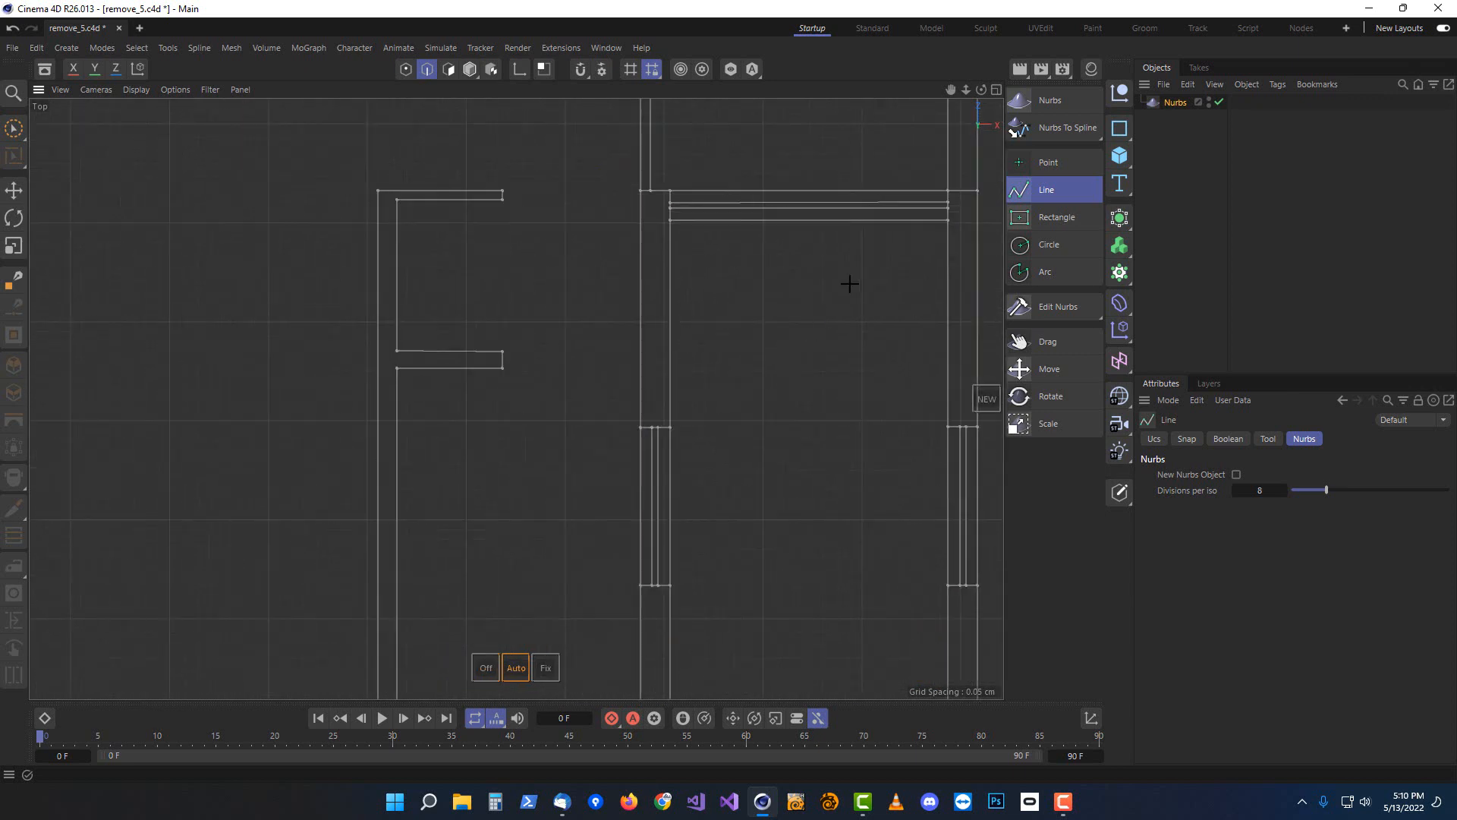
middle_drag(849, 283, 676, 455)
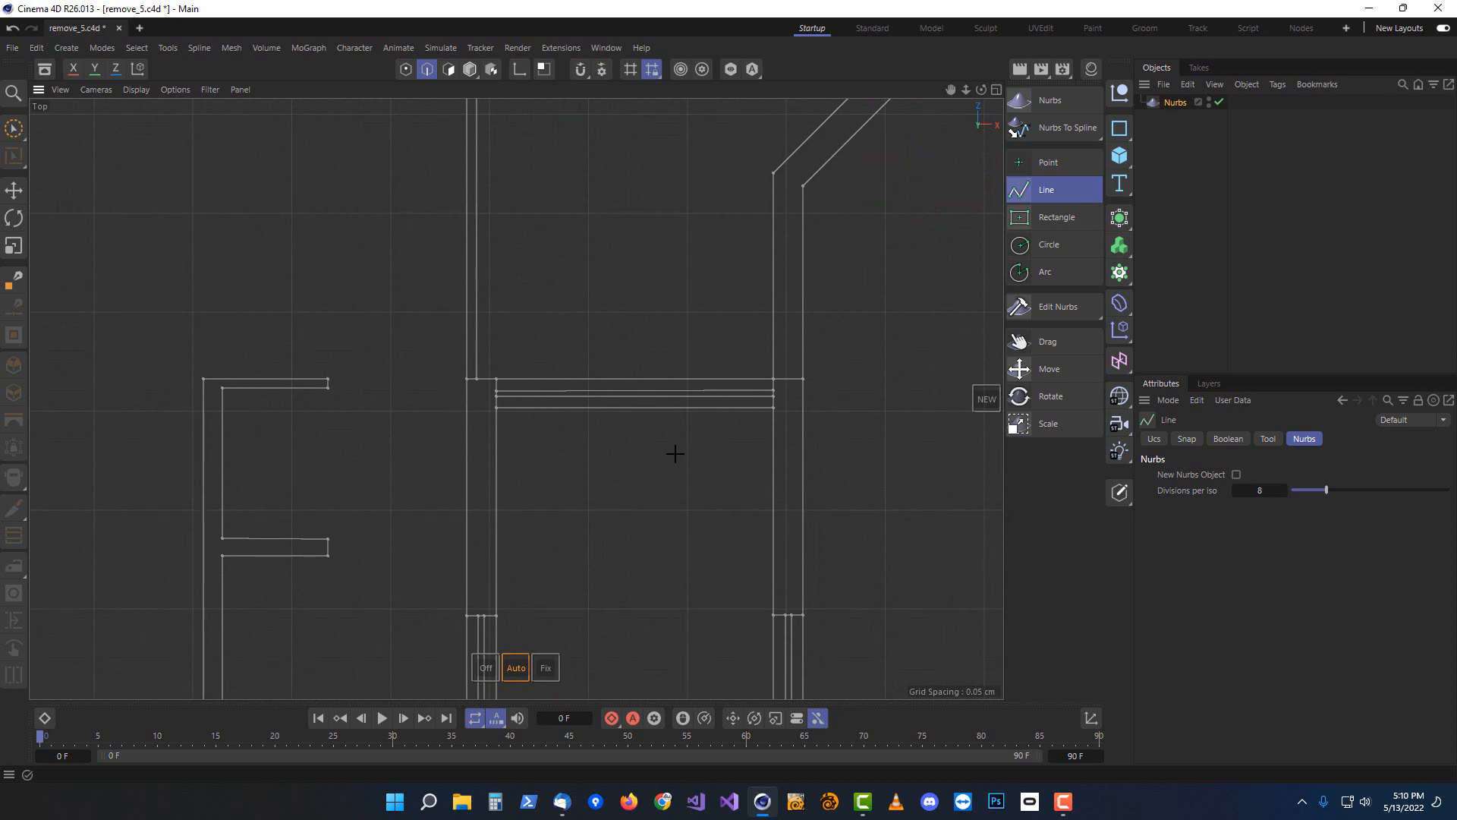
scroll(686, 426, down, 5)
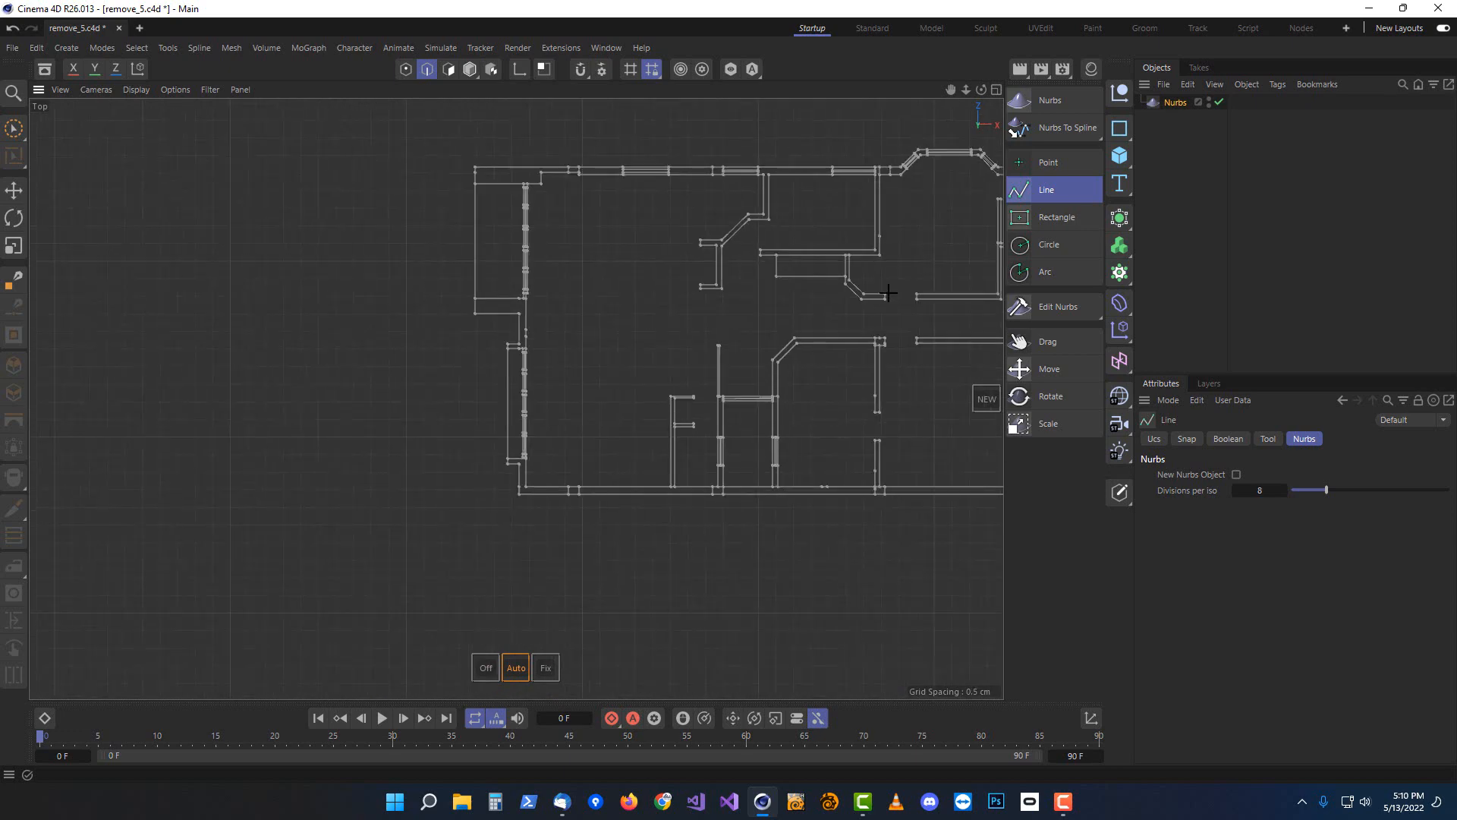
middle_drag(695, 343, 514, 400)
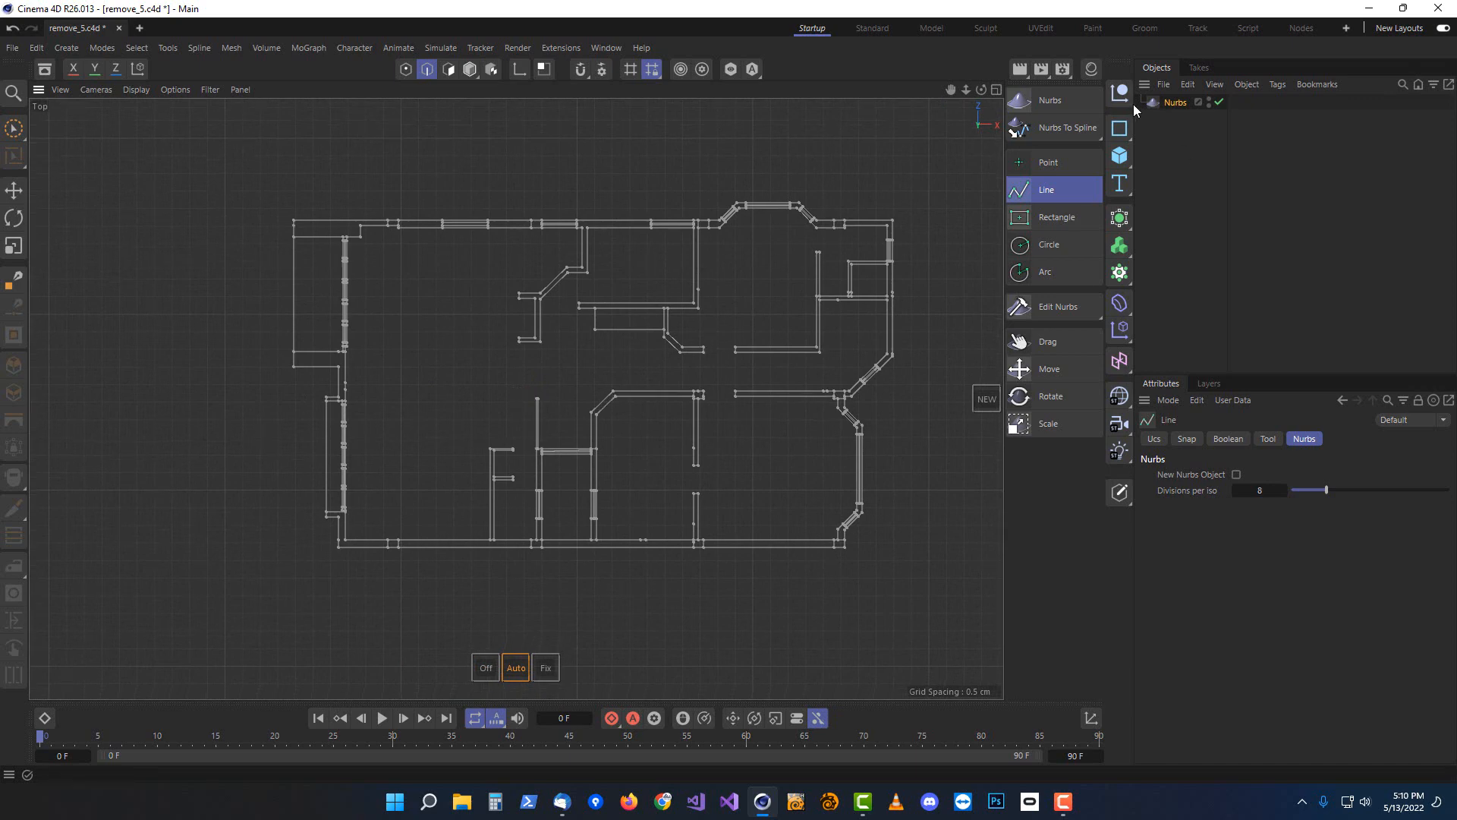
click(1175, 104)
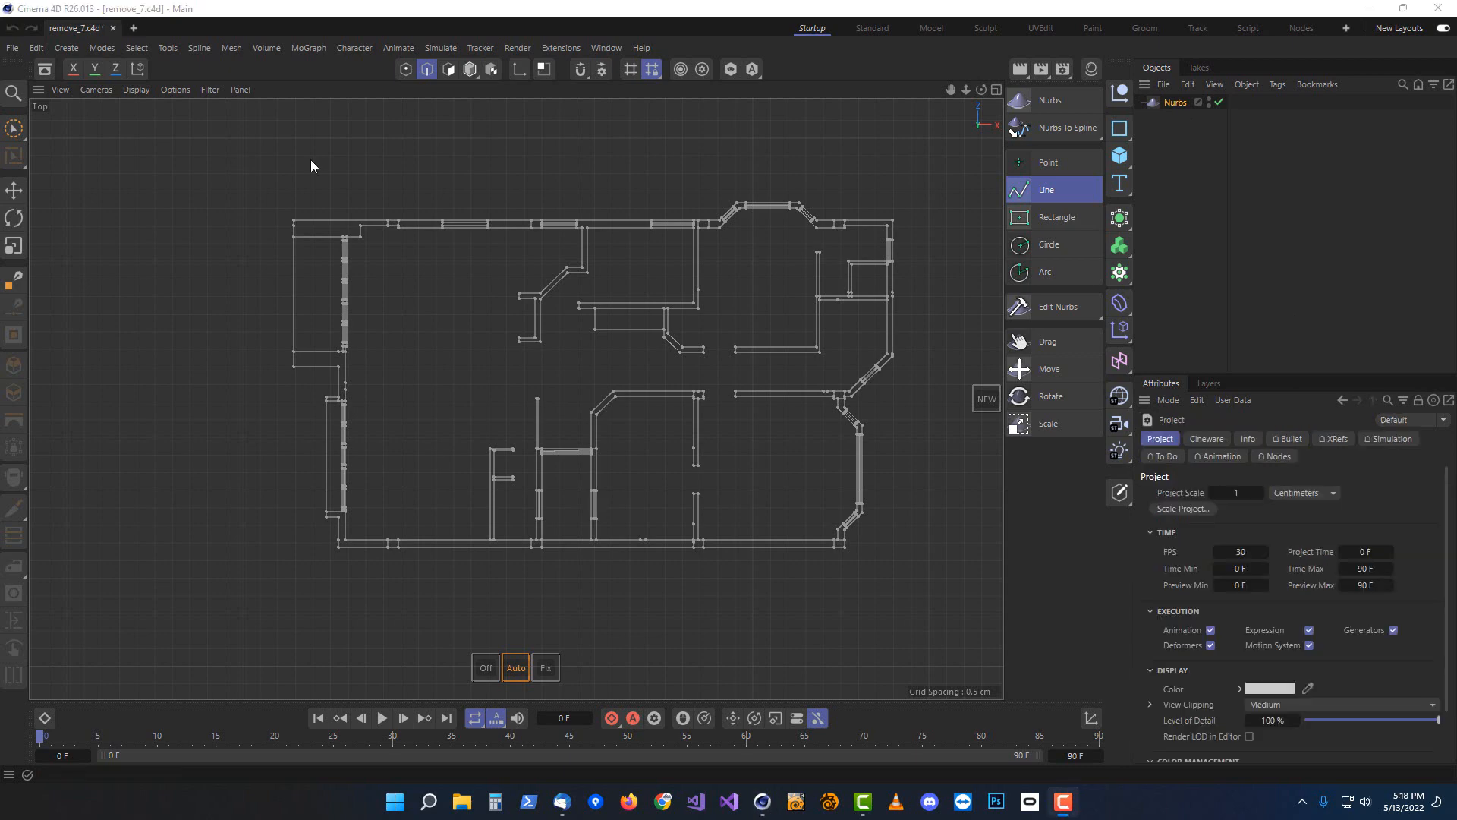
click(346, 25)
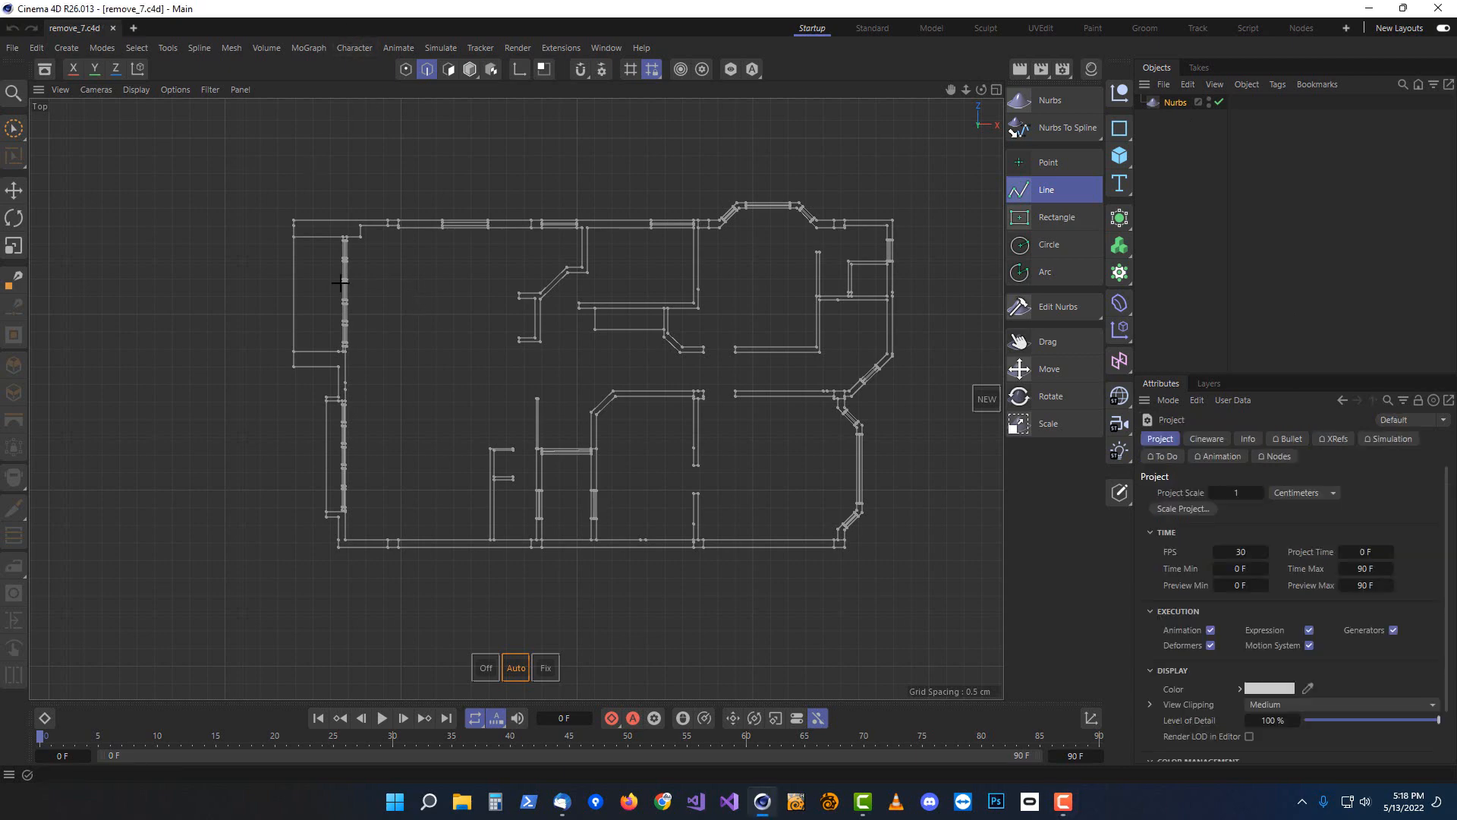
key(F1)
click(471, 69)
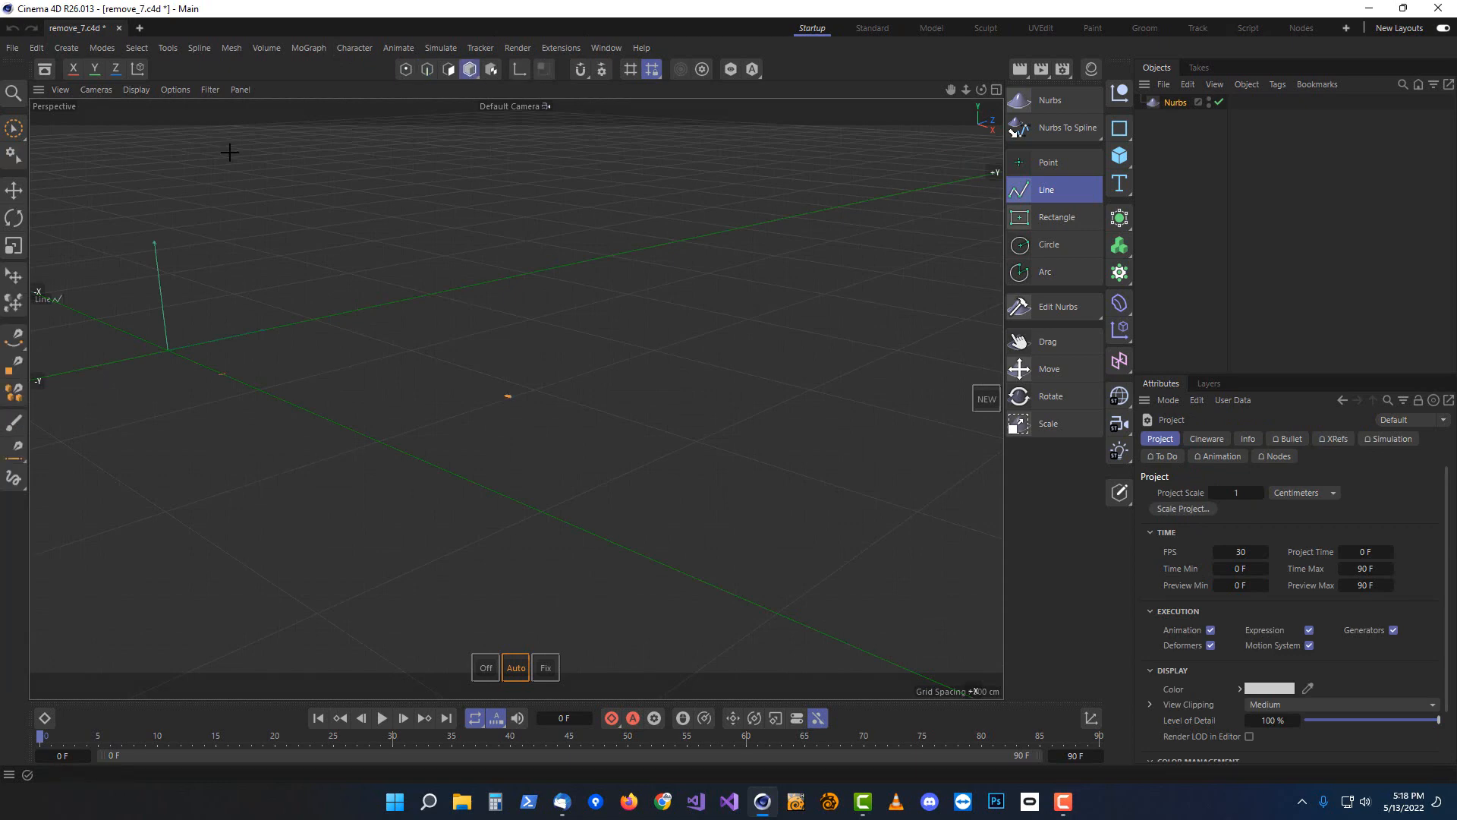
key(h)
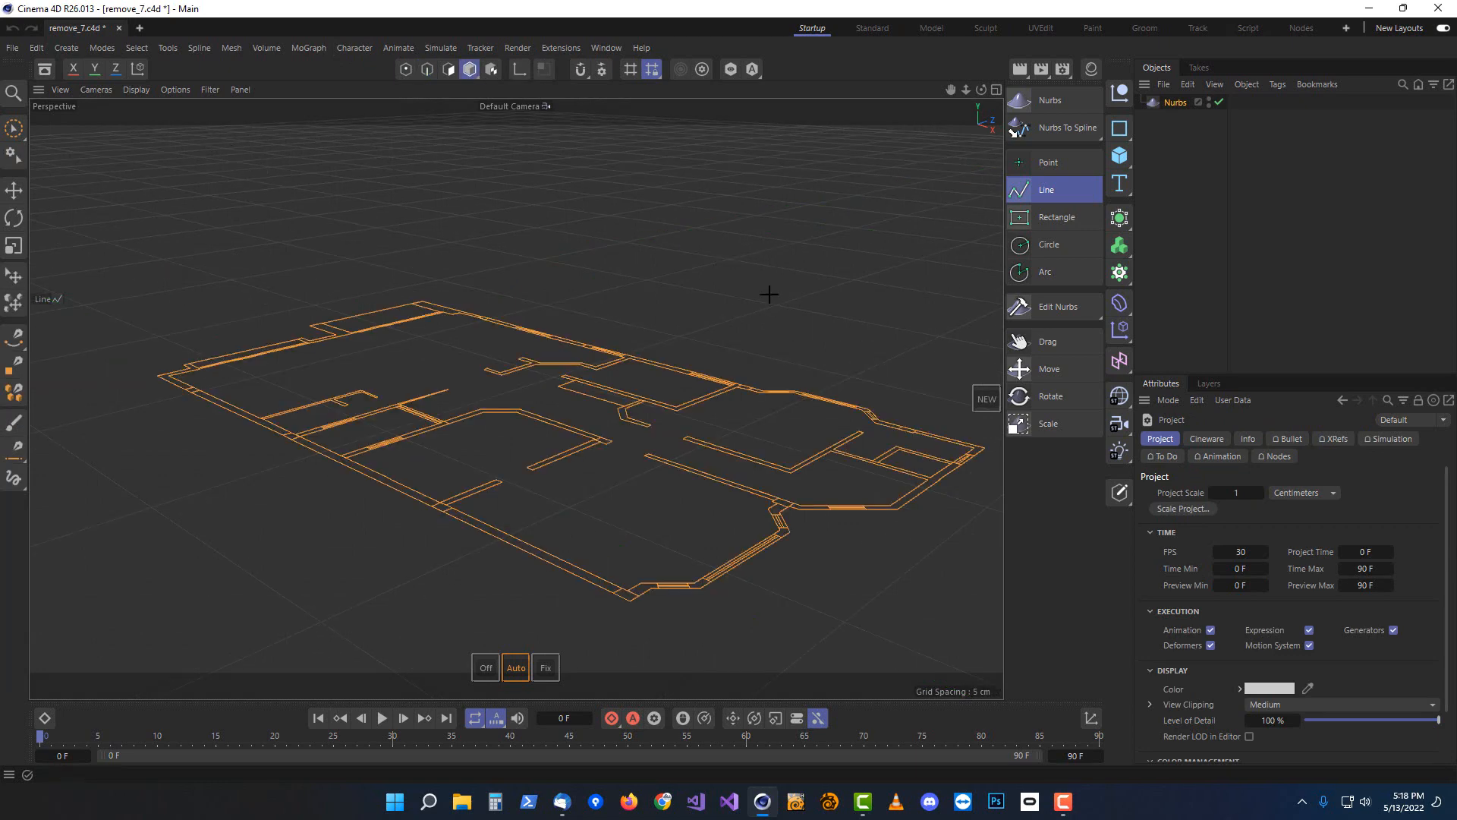
click(1169, 101)
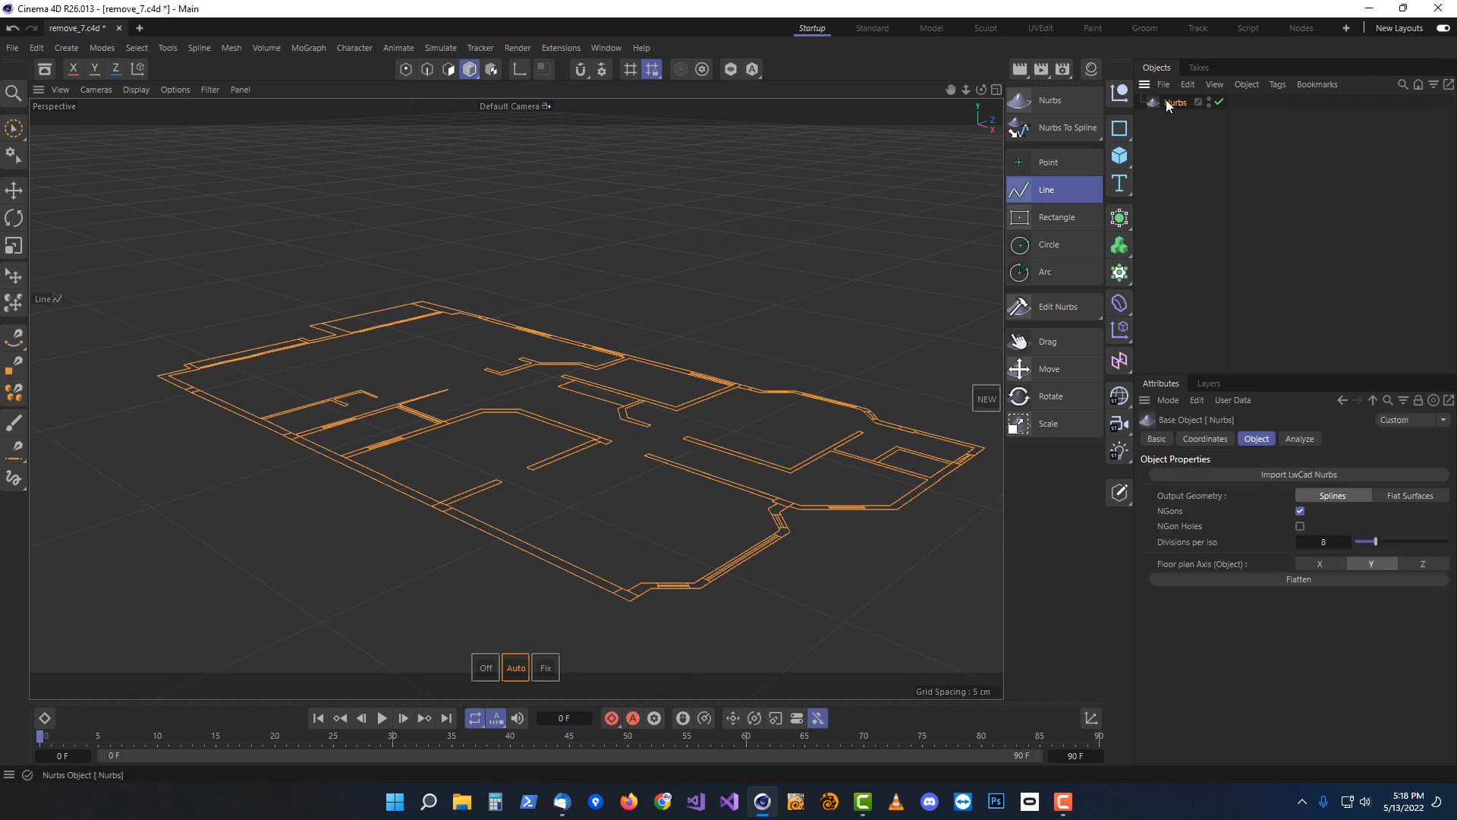
click(1405, 495)
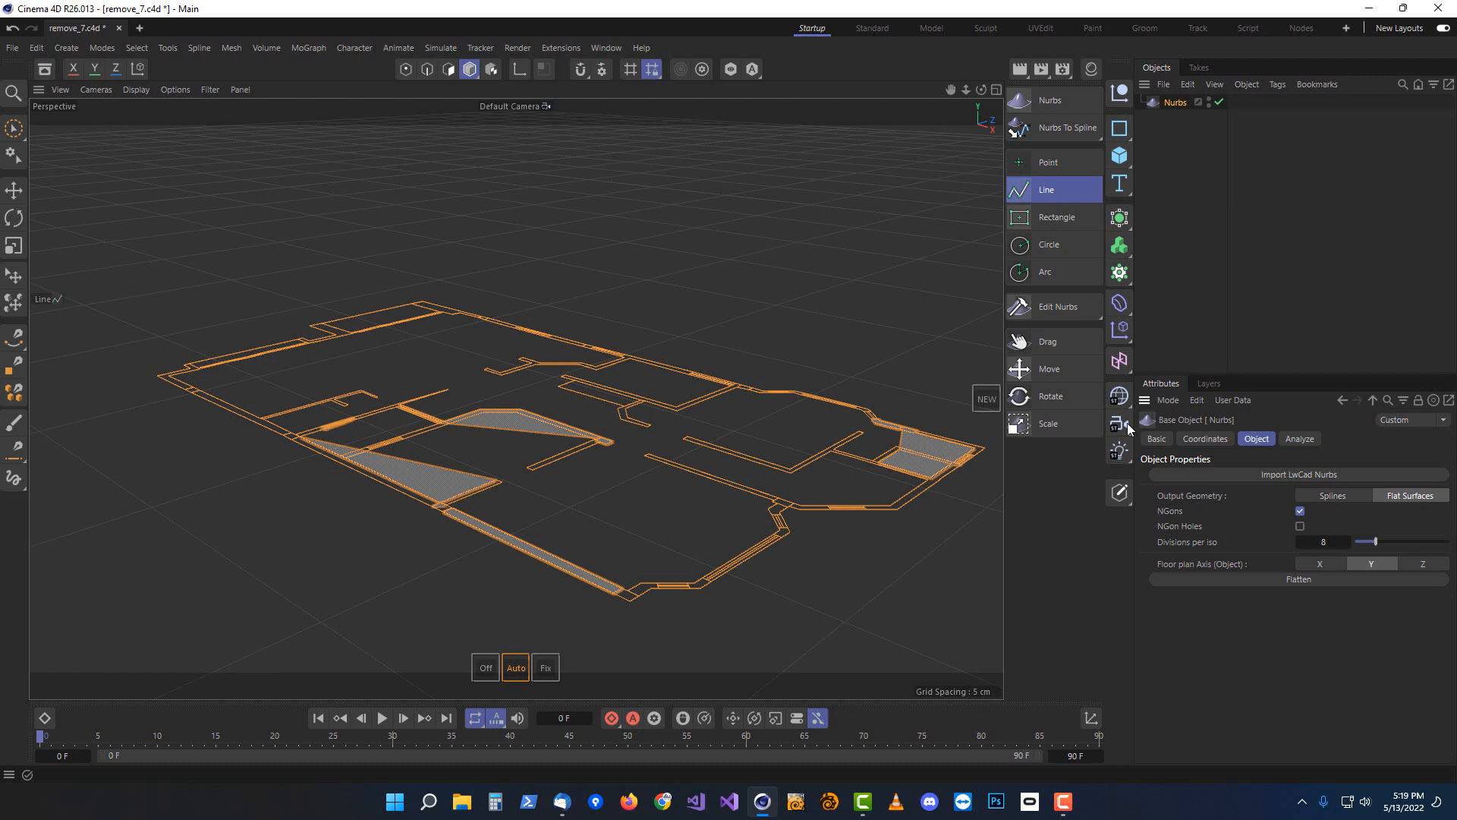
Set the Nurbs object's floor plan axis to Z
click(12, 129)
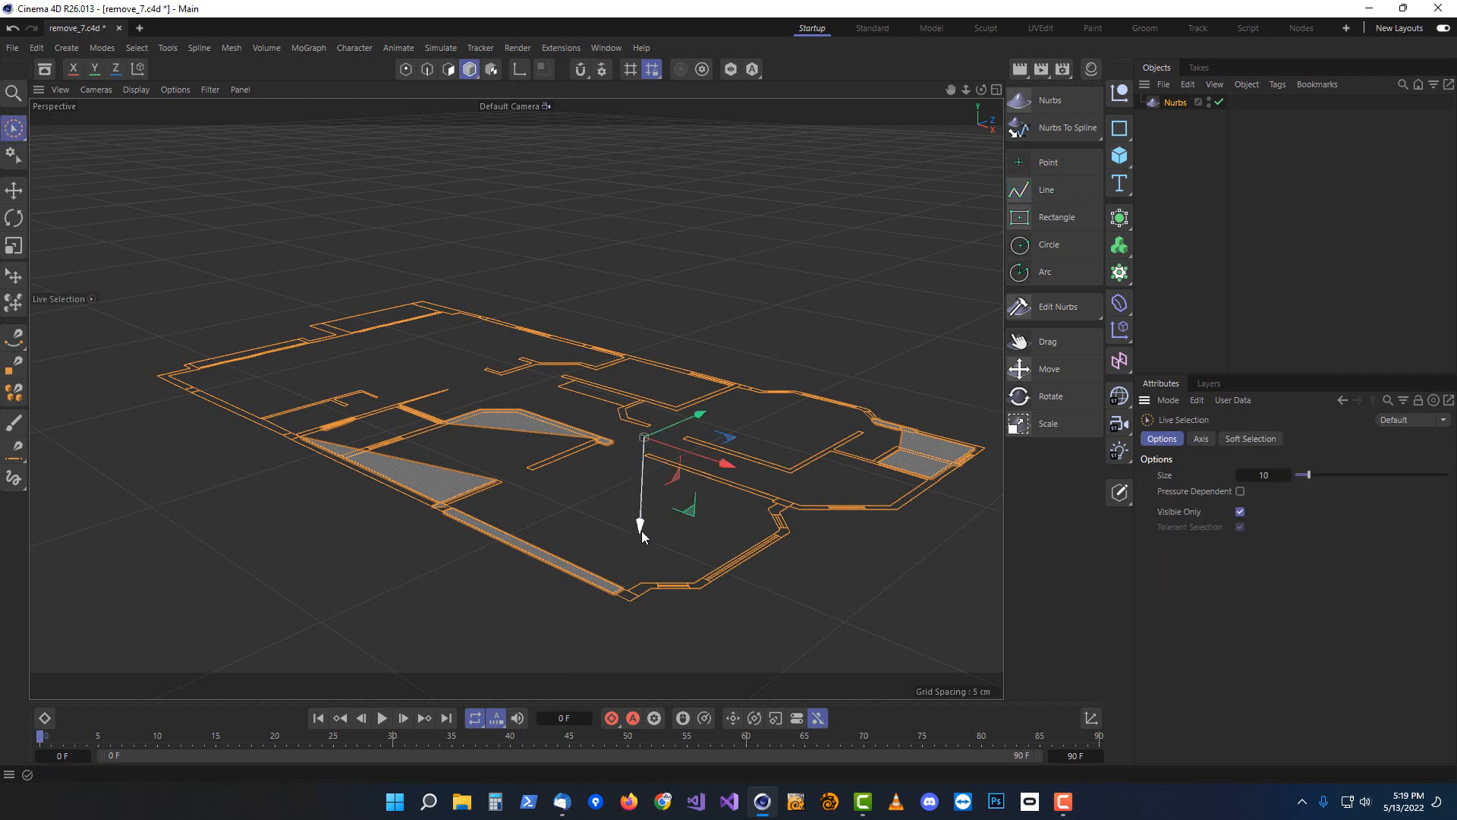
click(1175, 103)
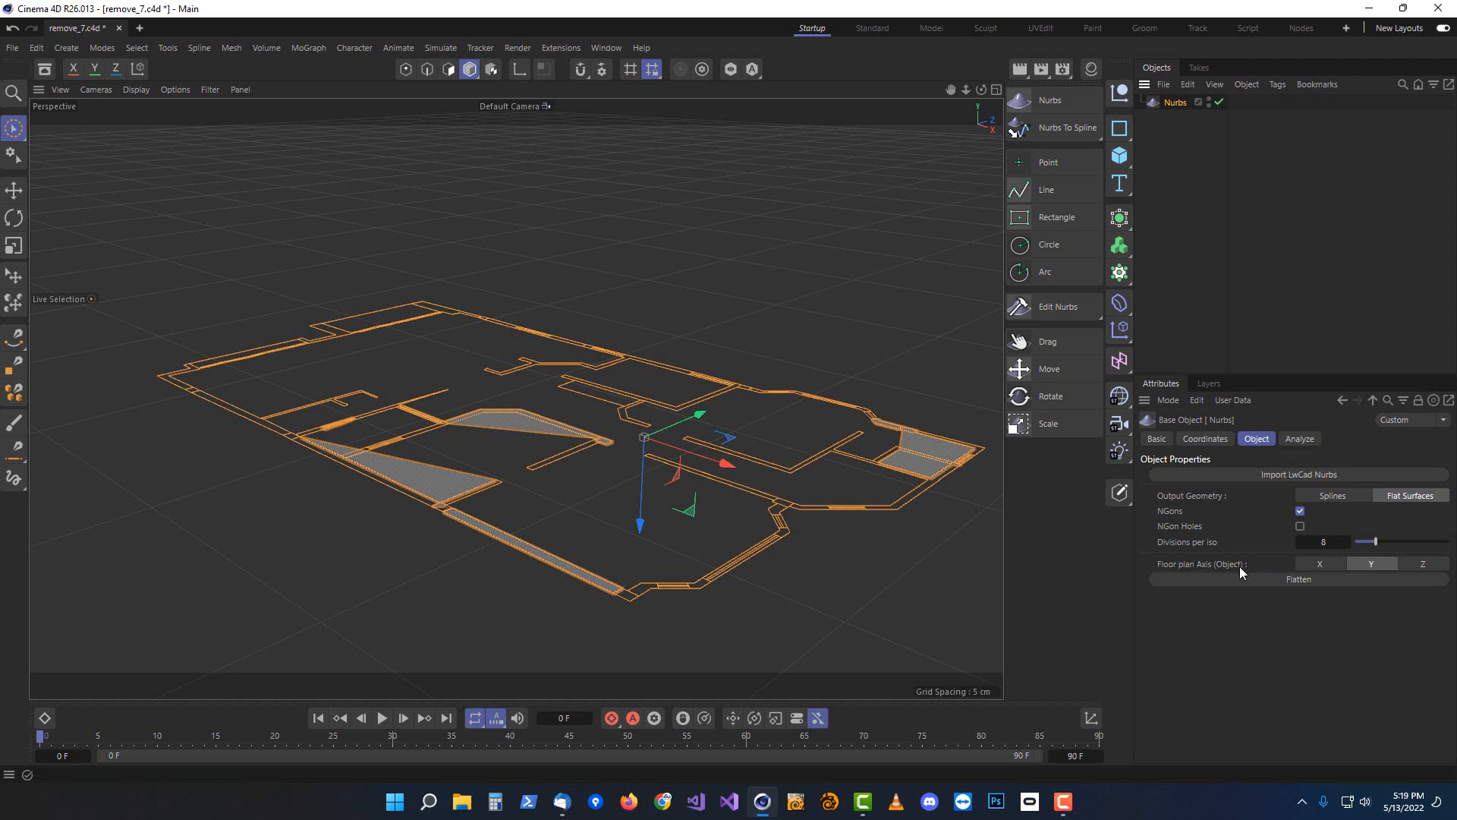
click(1424, 565)
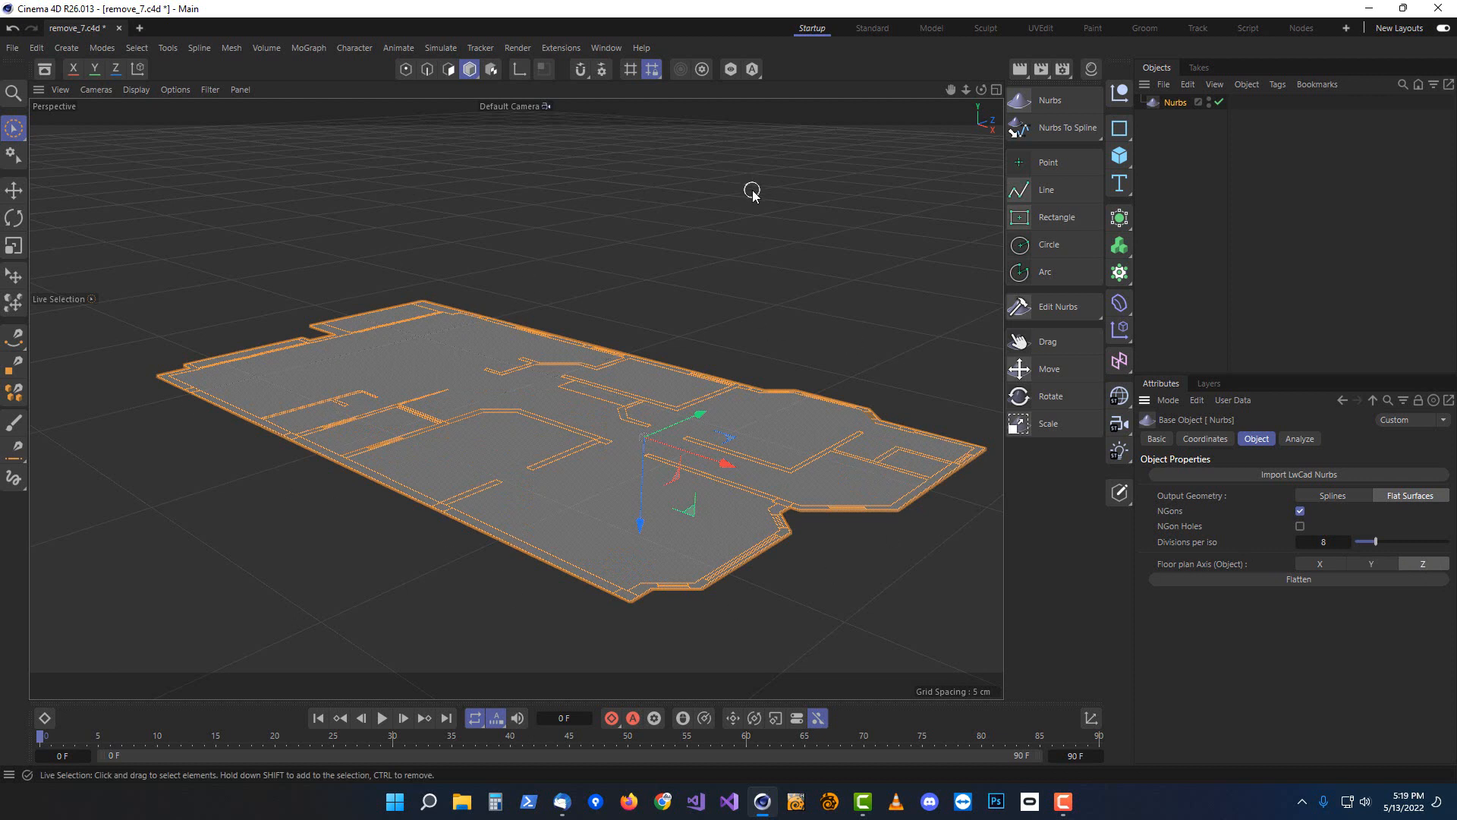
Convert the Nurbs object to an editable polygon object and switch the viewport to shading with lines
key(c)
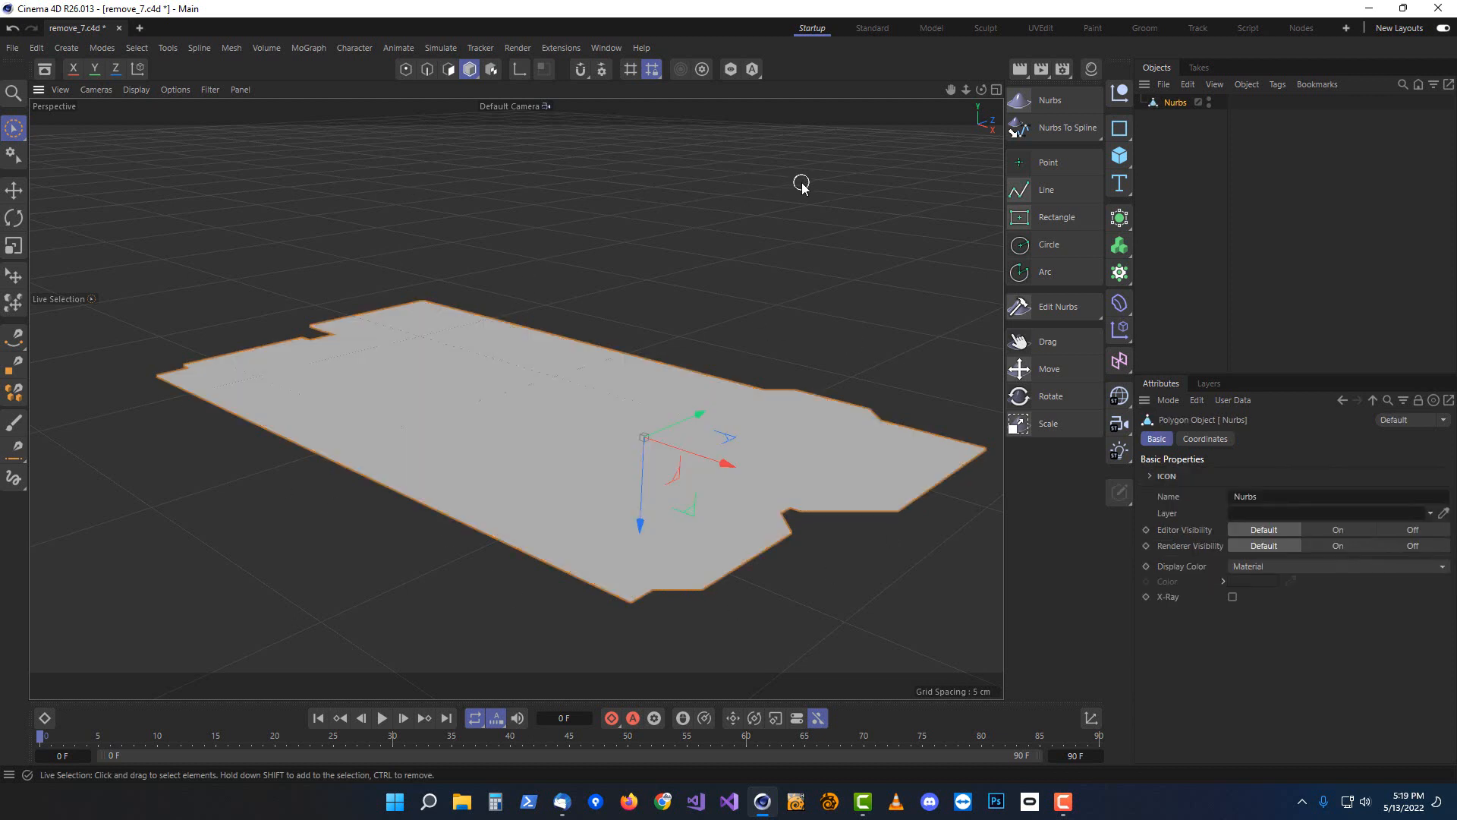
key(n)
key(b)
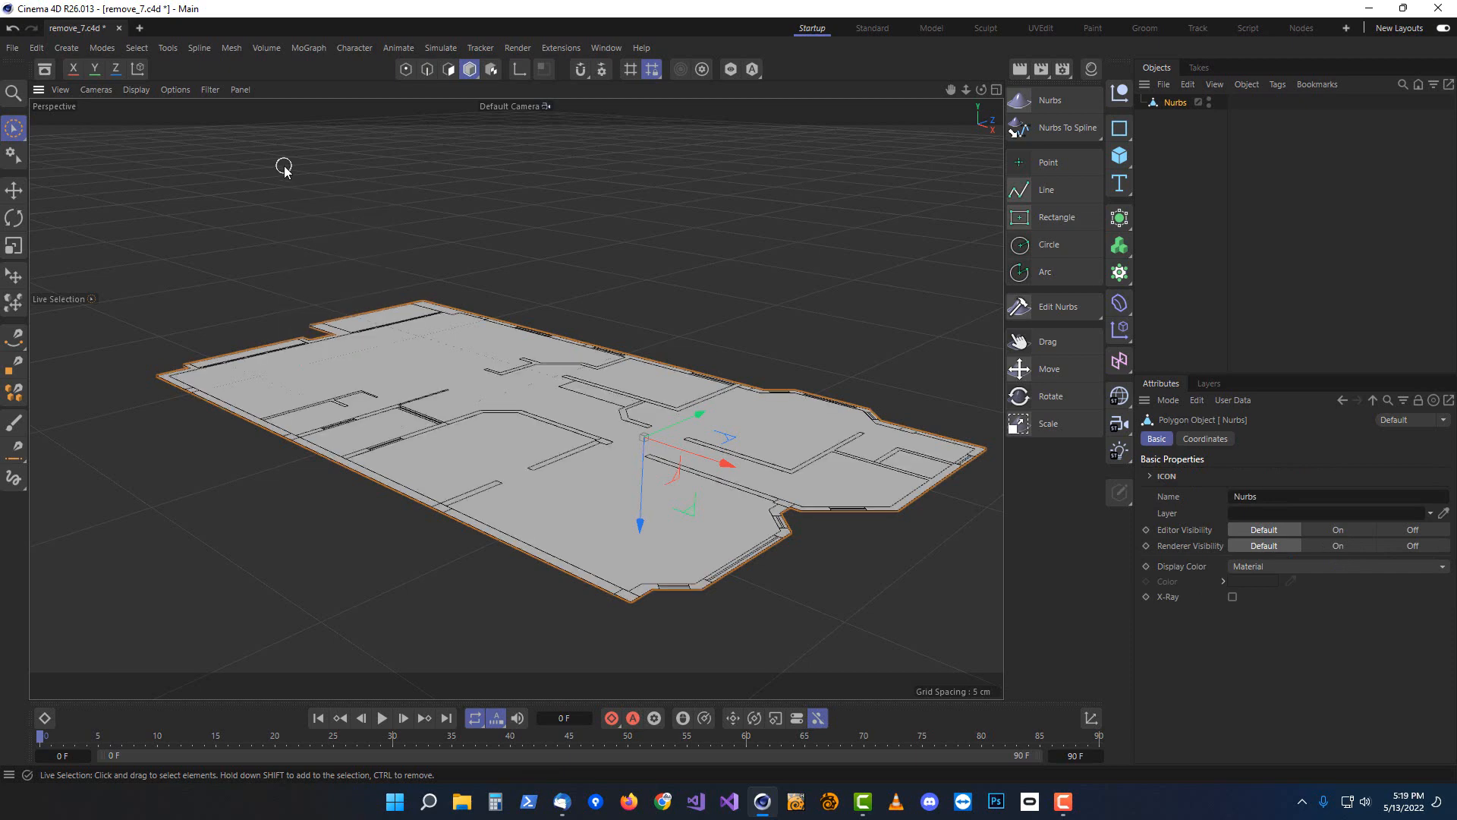
Inspect the floor mesh by selecting individual faces in polygon mode
alt+drag(448, 416, 630, 524)
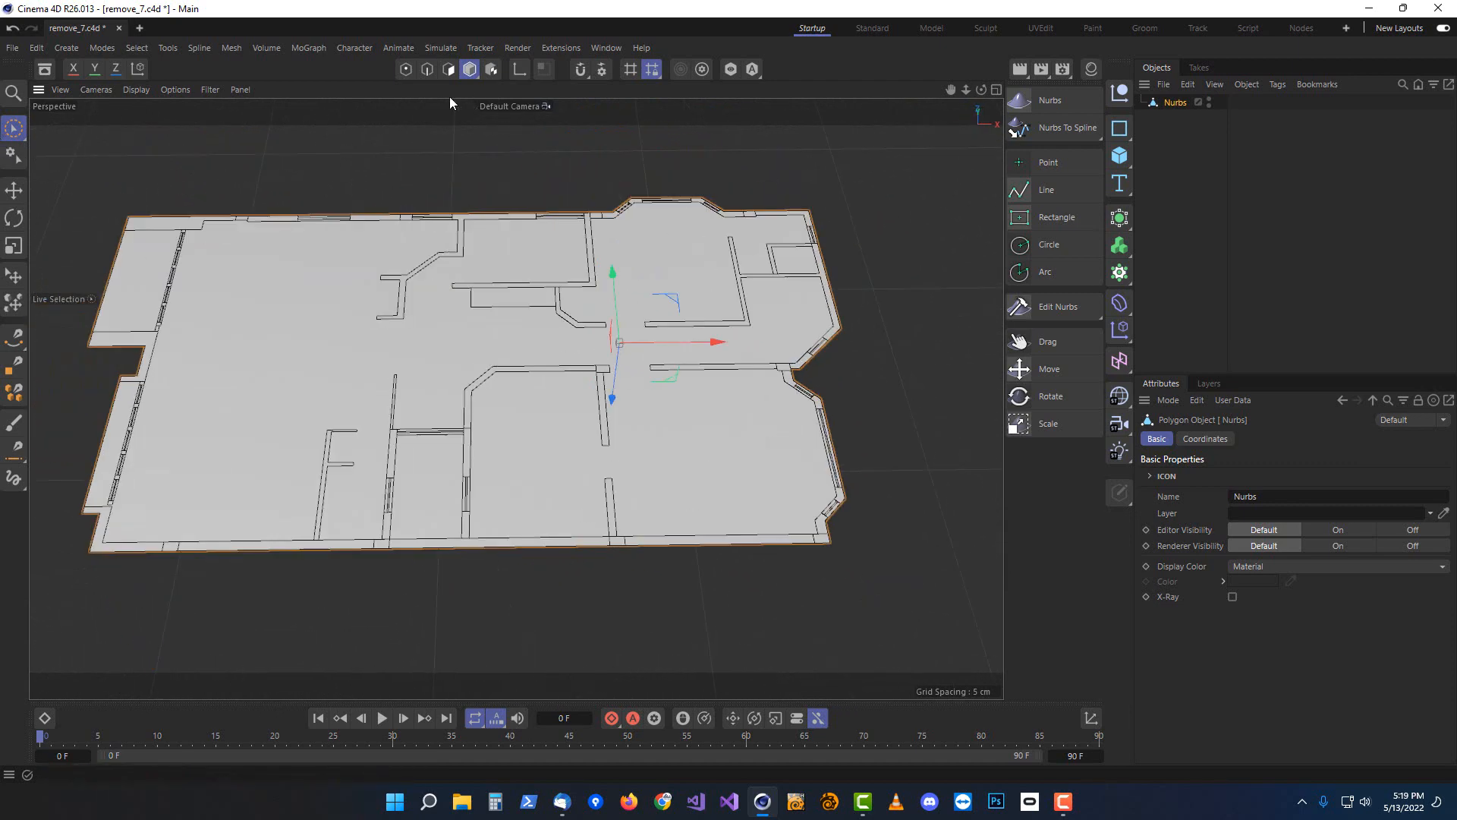
key(Return)
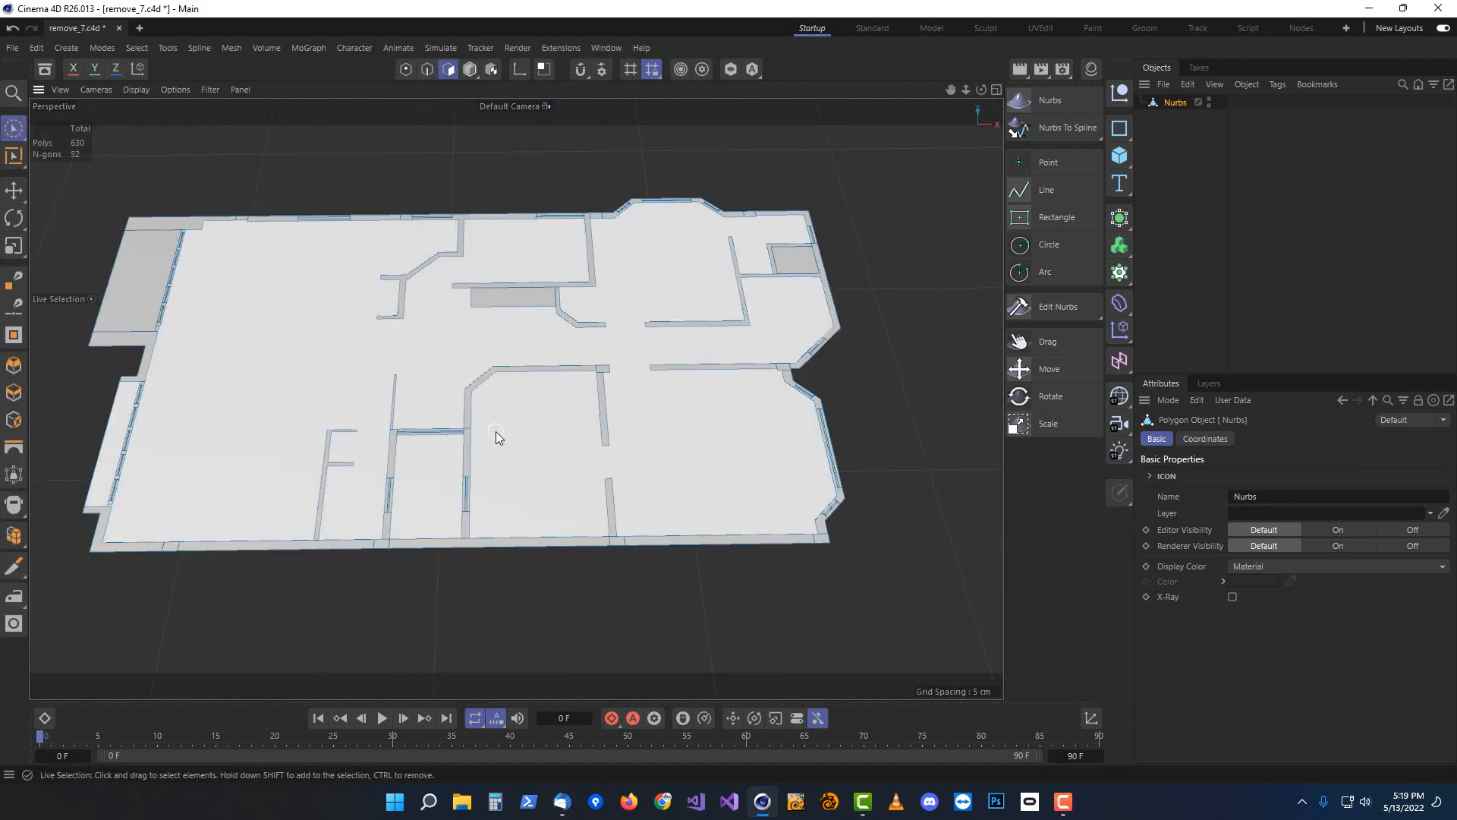
click(495, 433)
click(143, 259)
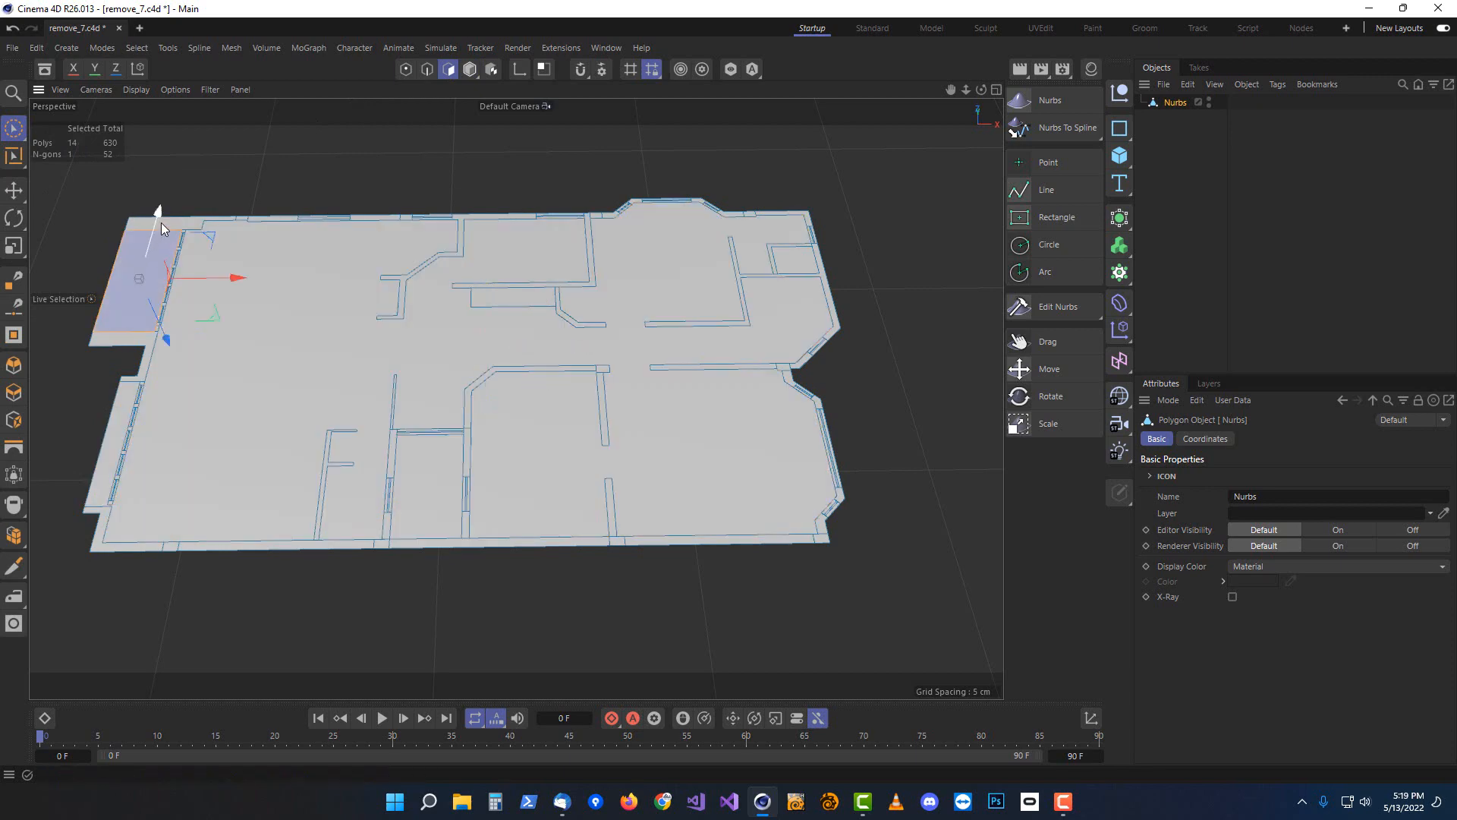
click(164, 222)
click(691, 325)
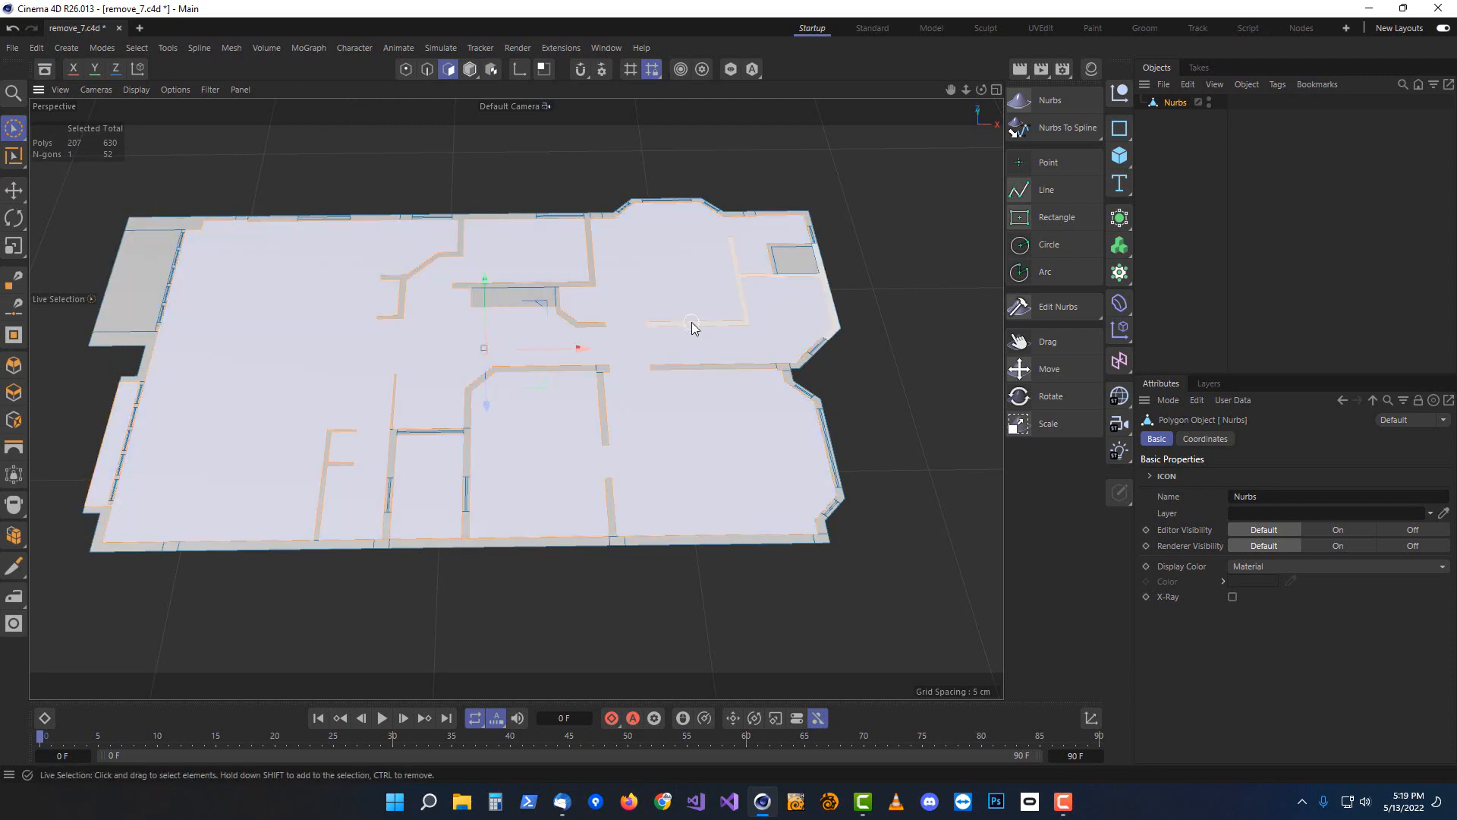
alt+drag(863, 499, 818, 465)
click(859, 497)
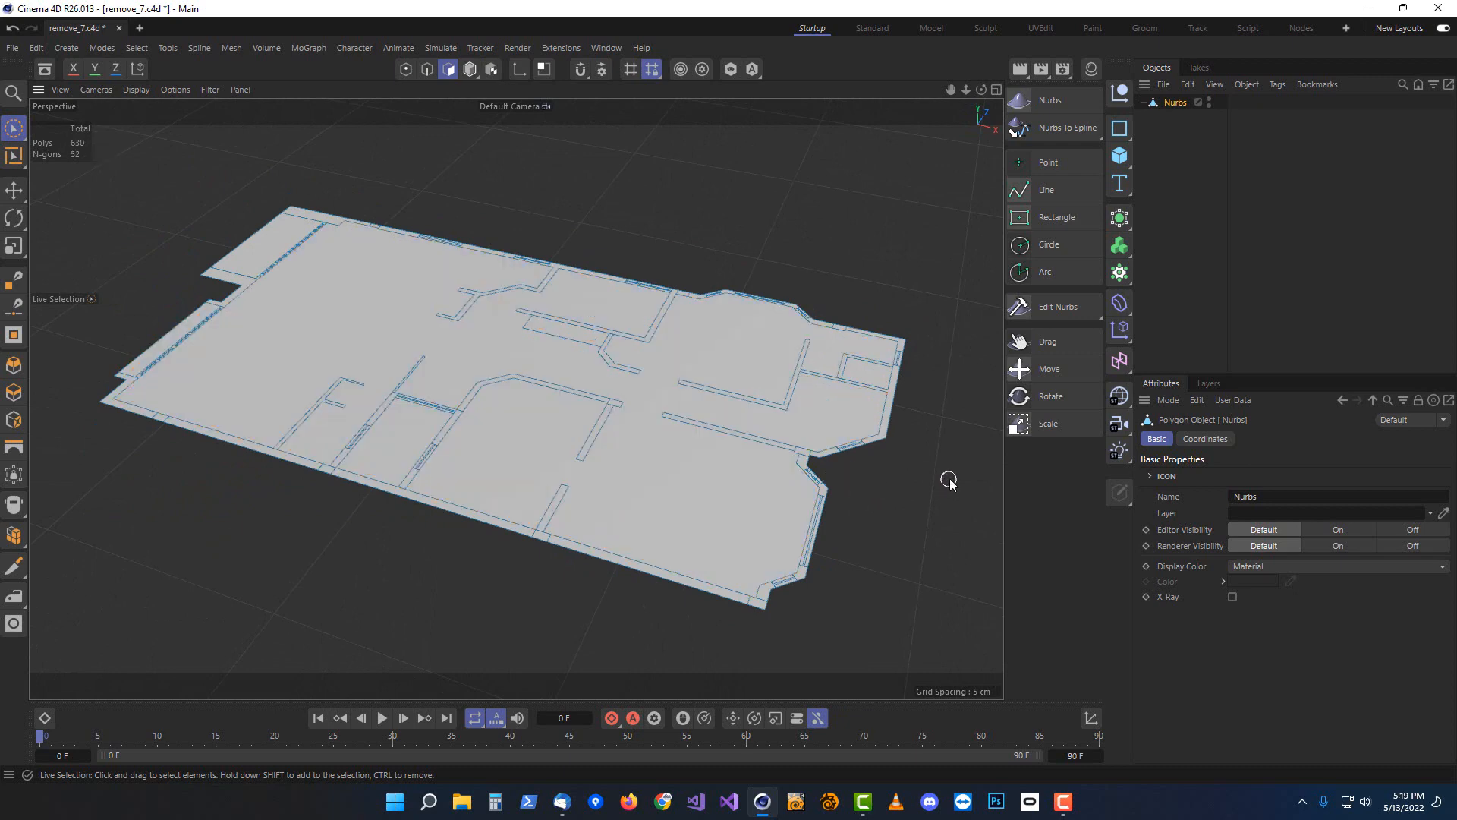